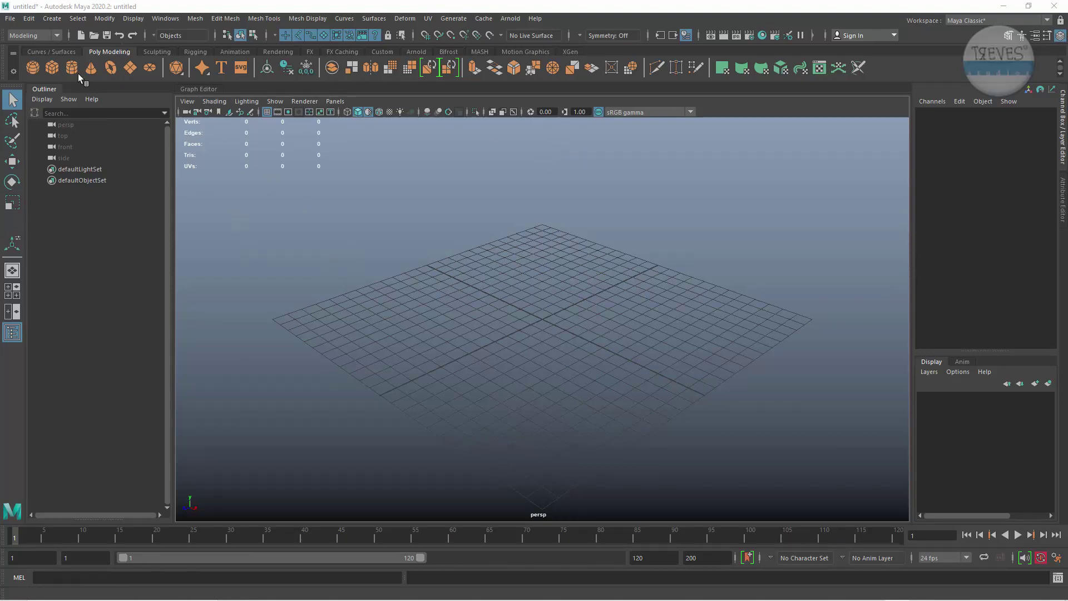
Open the Cleanup Options window from the Mesh menu's Cleanup option box.
{"action": "left_click", "coordinate": [196, 23]}
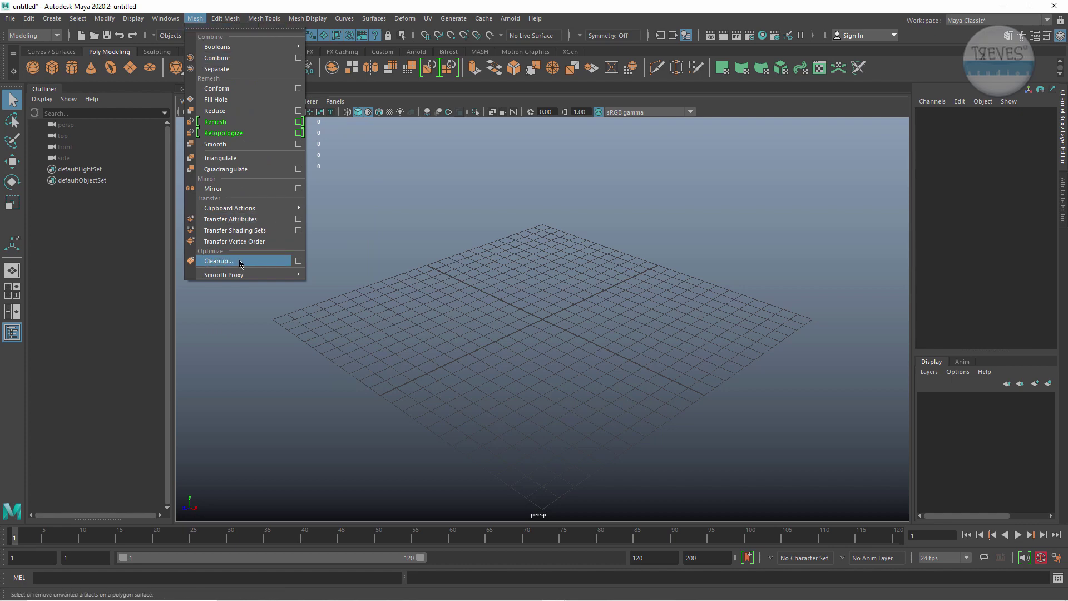
{"action": "left_click", "coordinate": [298, 261]}
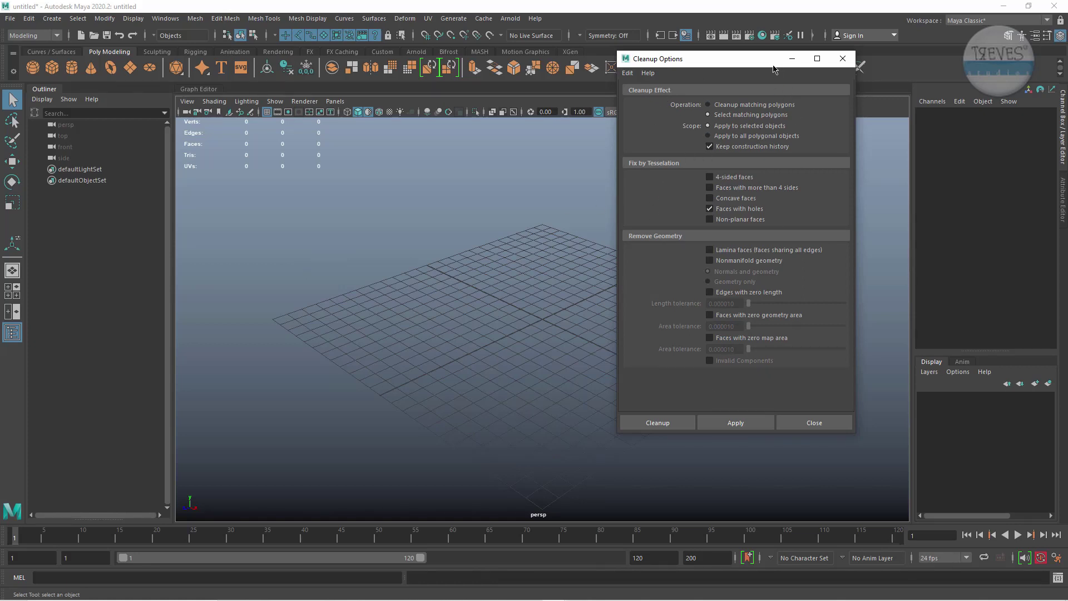
Reset the Cleanup Options to their default settings, moving the window aside.
{"action": "left_click_drag", "start_coordinate": [740, 63], "coordinate": [675, 99]}
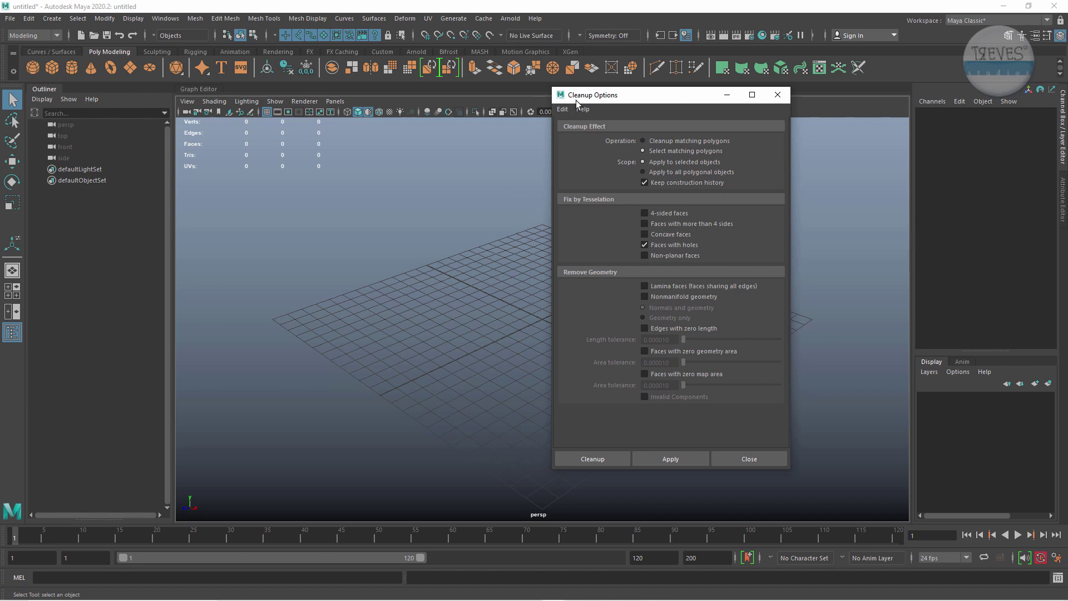
{"action": "left_click", "coordinate": [562, 109]}
{"action": "left_click", "coordinate": [577, 136]}
{"action": "left_click_drag", "start_coordinate": [653, 99], "coordinate": [831, 67]}
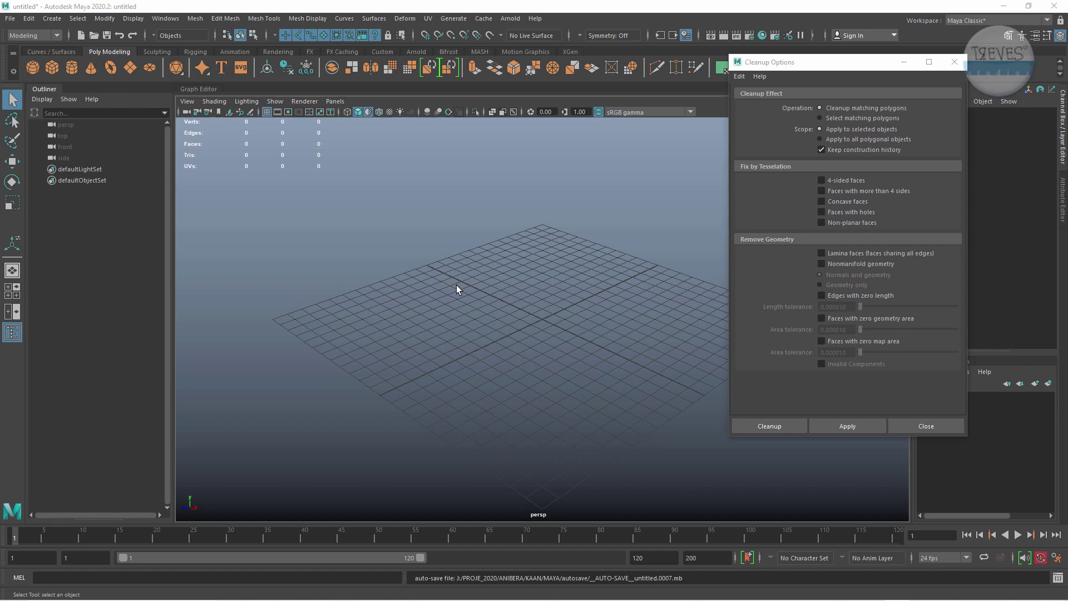
Load recent scene GitarModelleme_07.ma without saving and delete the ground disc.
{"action": "left_click", "coordinate": [10, 18]}
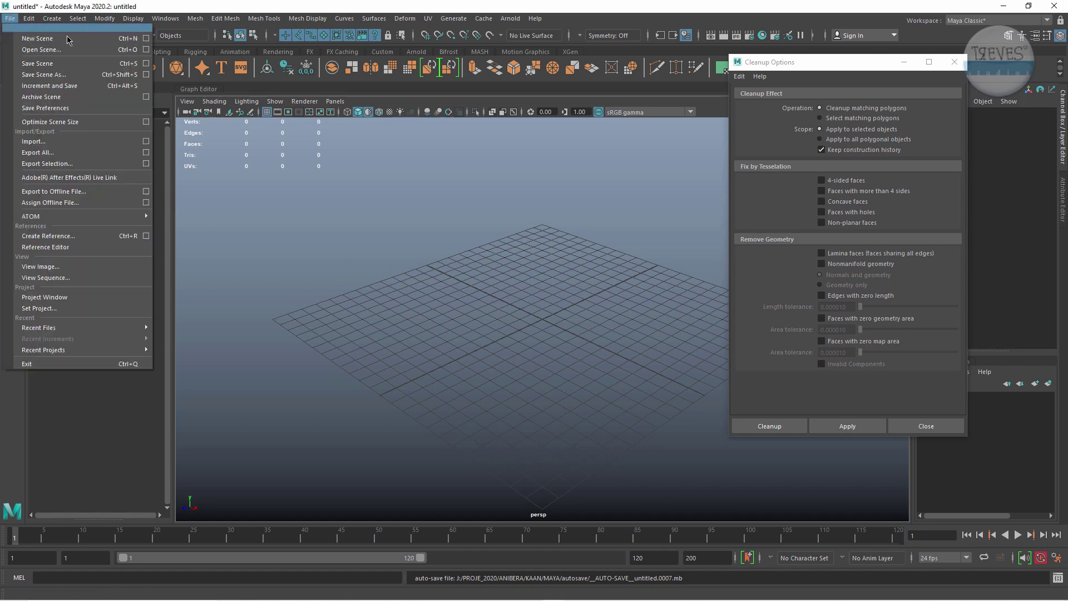
{"action": "mouse_move", "coordinate": [50, 327]}
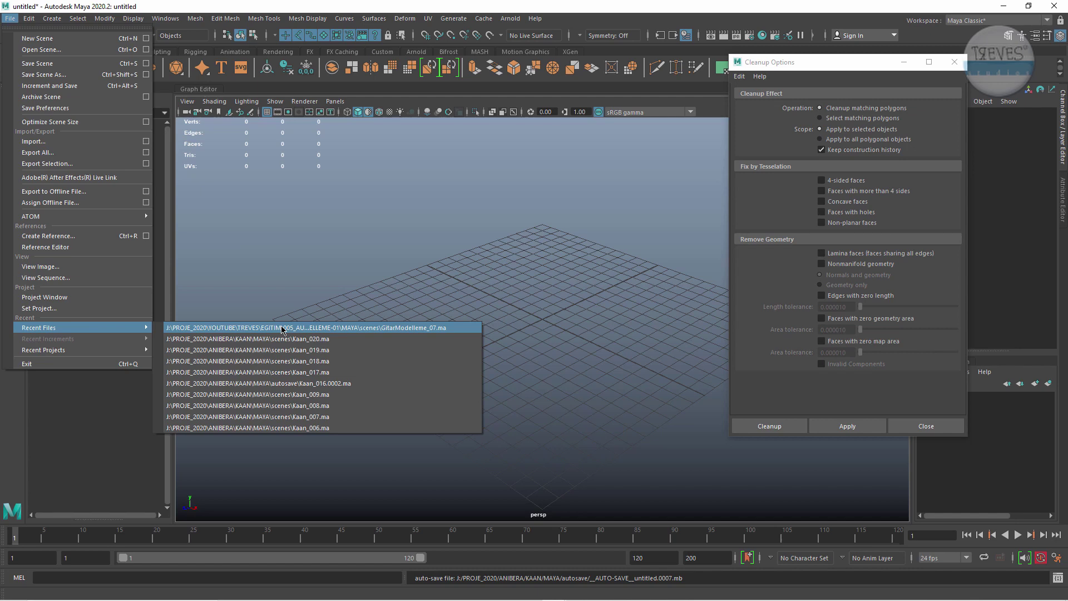
{"action": "left_click", "coordinate": [282, 329]}
{"action": "left_click", "coordinate": [535, 311]}
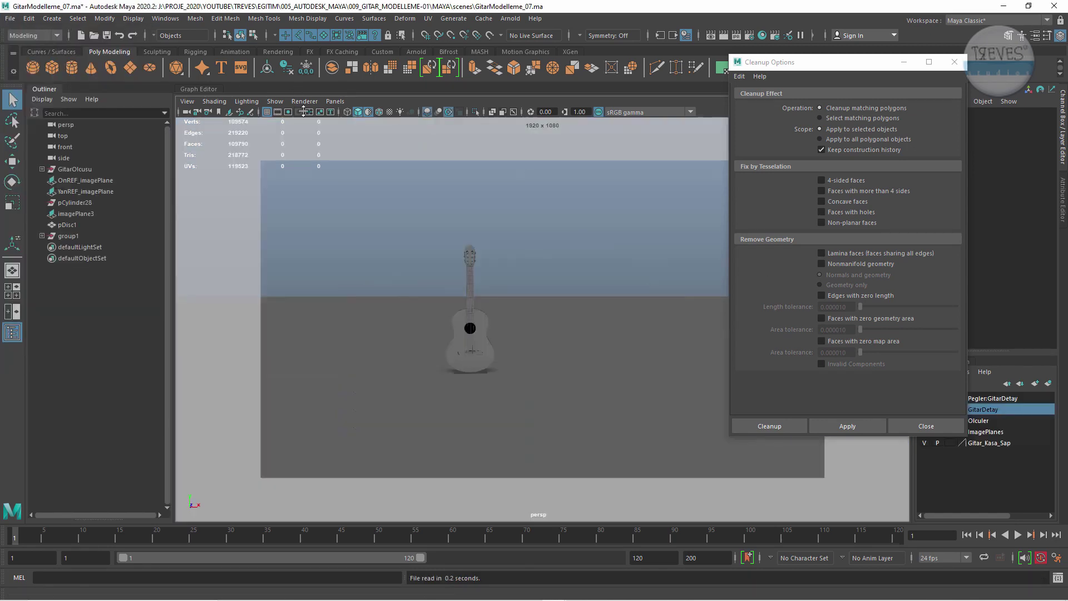
{"action": "left_click", "coordinate": [394, 359]}
{"action": "key", "text": "Delete"}
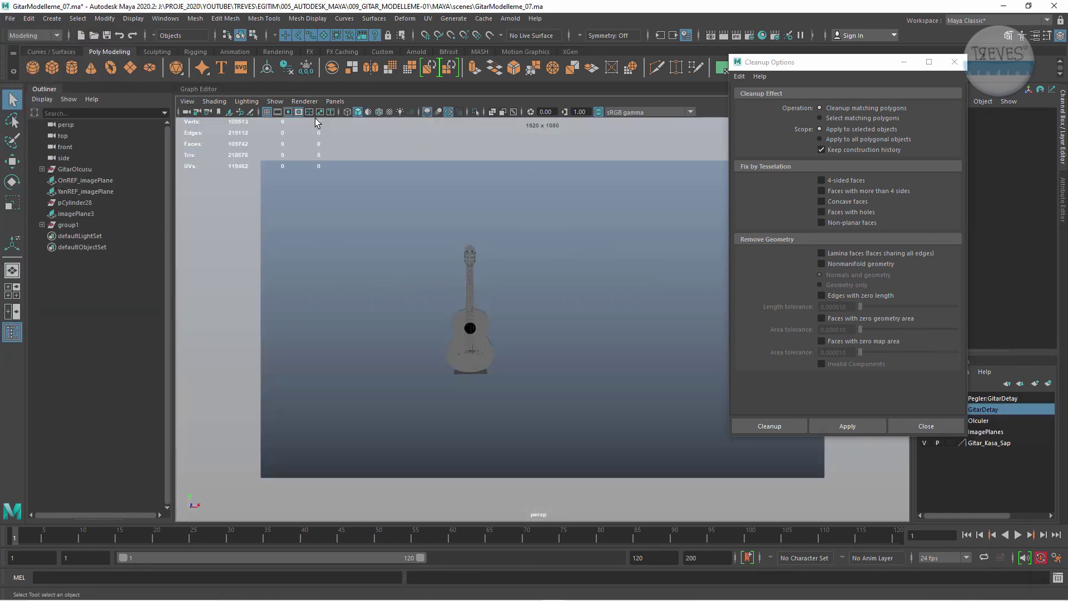
Turn off the resolution gate and orbit around the guitar to inspect it.
{"action": "left_click", "coordinate": [299, 112]}
{"action": "left_click_drag", "start_coordinate": [458, 289], "coordinate": [381, 256], "text": "alt"}
{"action": "left_click_drag", "start_coordinate": [384, 182], "coordinate": [617, 497]}
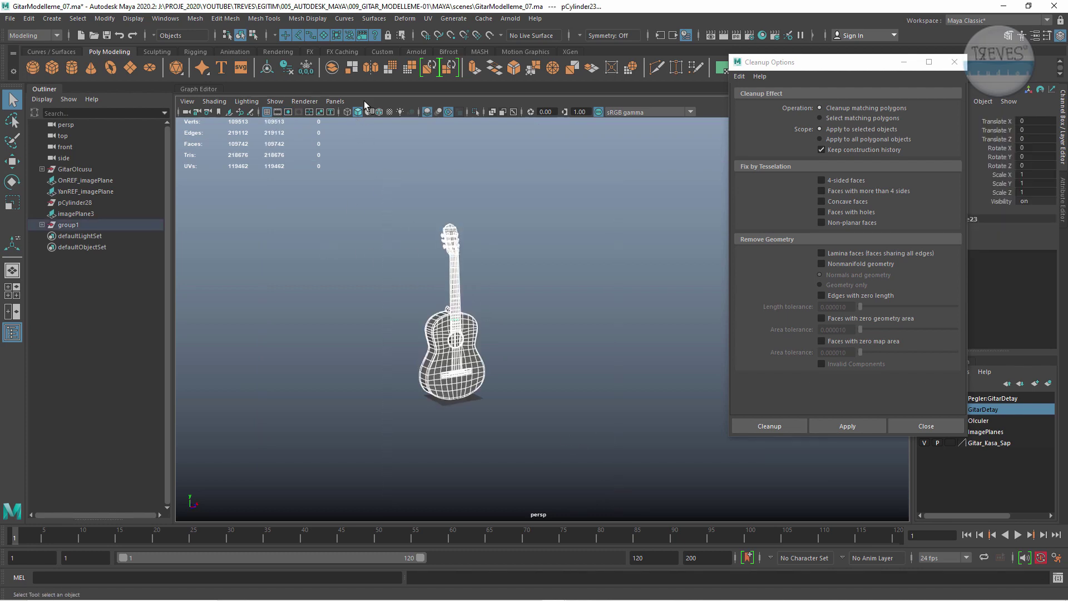
{"action": "left_click", "coordinate": [615, 299]}
{"action": "right_click_drag", "start_coordinate": [339, 317], "coordinate": [692, 390], "text": "alt"}
{"action": "mouse_move", "coordinate": [692, 390]}
{"action": "left_mouse_down", "text": "alt"}
{"action": "mouse_move", "coordinate": [639, 378]}
{"action": "mouse_move", "coordinate": [539, 254]}
{"action": "mouse_move", "coordinate": [477, 300]}
{"action": "mouse_move", "coordinate": [613, 315]}
{"action": "mouse_move", "coordinate": [489, 256]}
{"action": "left_mouse_up", "text": "alt"}
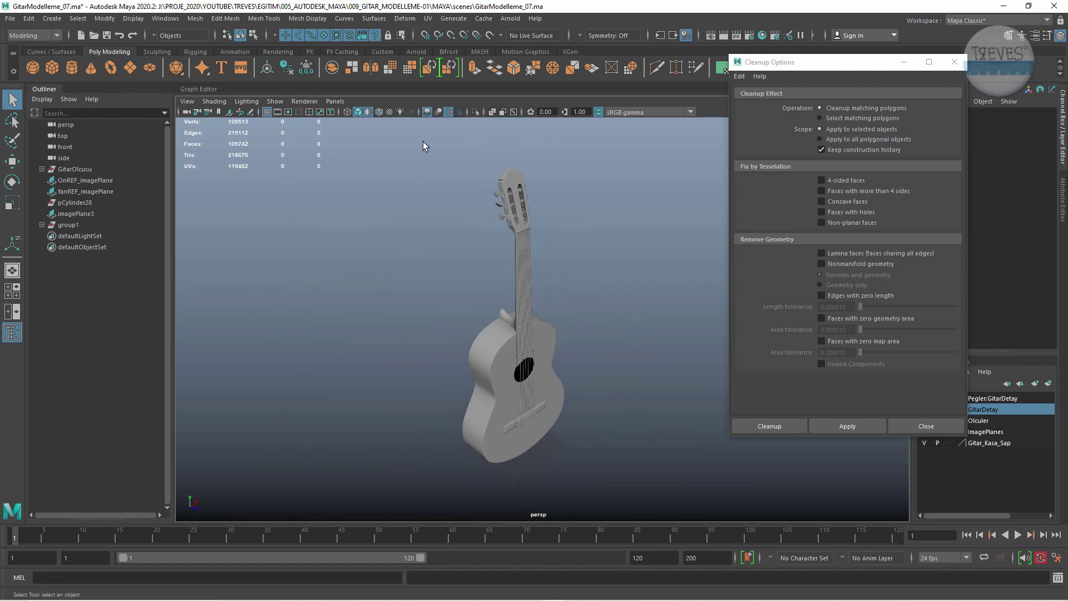
{"action": "left_click_drag", "start_coordinate": [423, 146], "coordinate": [579, 373]}
{"action": "mouse_move", "coordinate": [652, 480]}
{"action": "left_mouse_down", "text": "alt"}
{"action": "mouse_move", "coordinate": [644, 387]}
{"action": "mouse_move", "coordinate": [512, 346]}
{"action": "mouse_move", "coordinate": [425, 336]}
{"action": "mouse_move", "coordinate": [601, 346]}
{"action": "left_mouse_up", "text": "alt"}
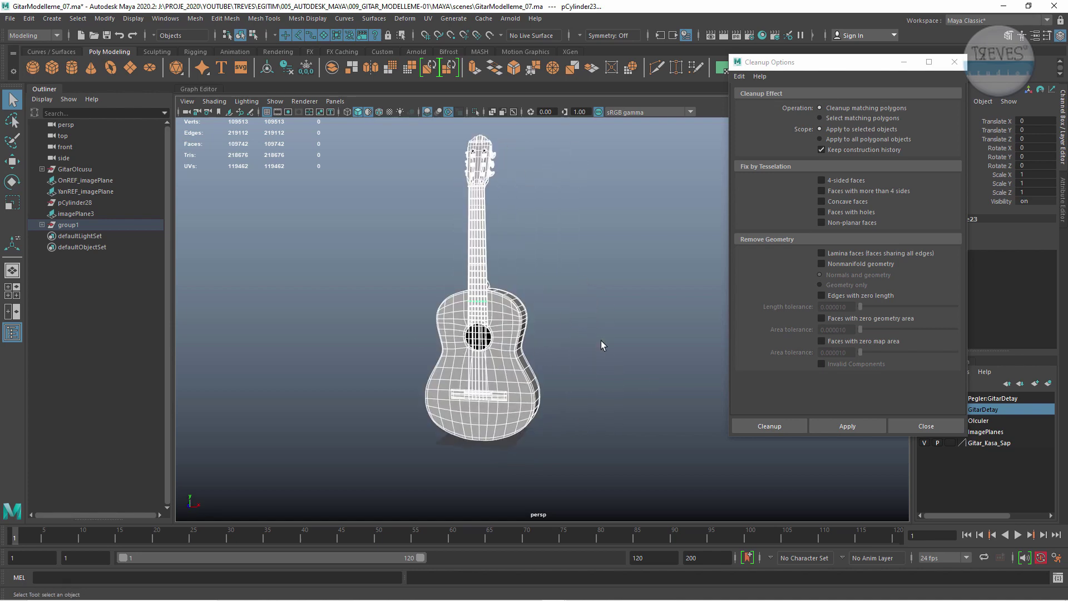
{"action": "right_click_drag", "start_coordinate": [601, 341], "coordinate": [614, 361], "text": "alt"}
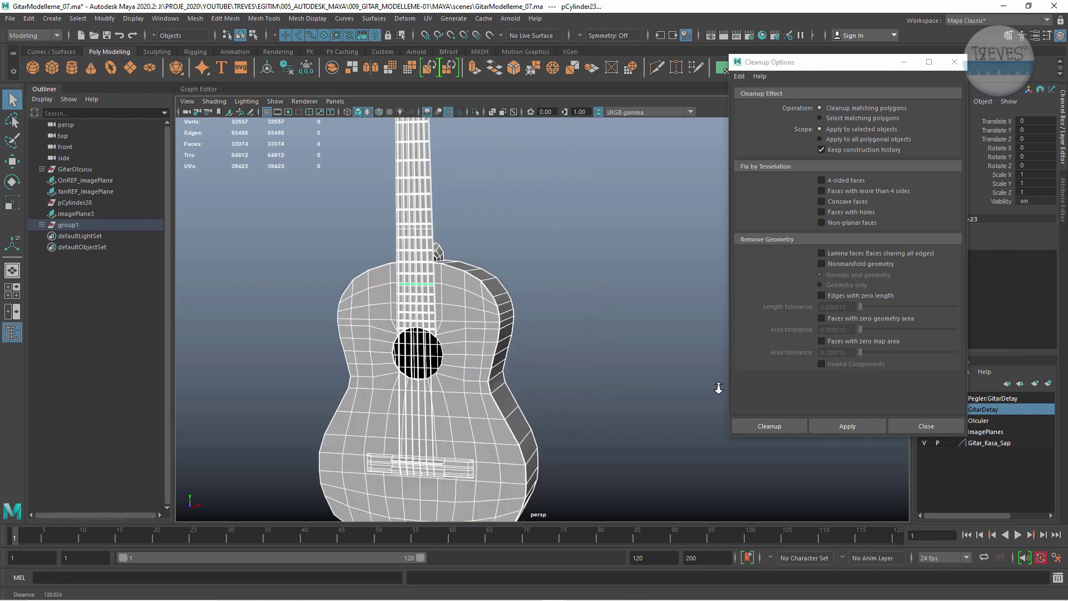
{"action": "mouse_move", "coordinate": [614, 361]}
{"action": "left_mouse_down", "text": "alt"}
{"action": "mouse_move", "coordinate": [499, 389]}
{"action": "mouse_move", "coordinate": [466, 412]}
{"action": "left_mouse_up", "text": "alt"}
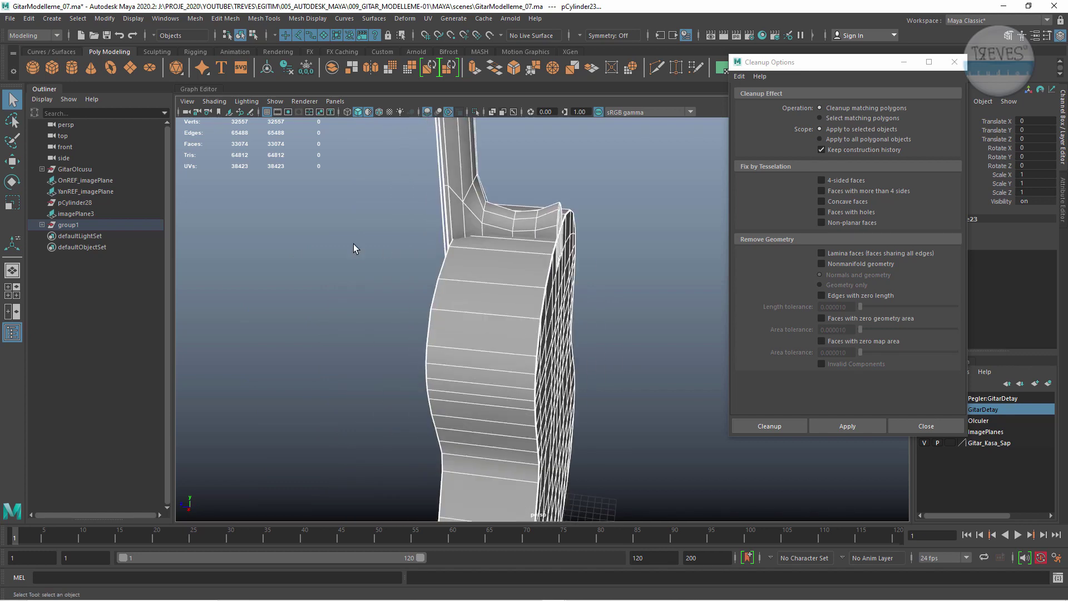
{"action": "mouse_move", "coordinate": [354, 246]}
{"action": "left_mouse_down", "text": "alt"}
{"action": "mouse_move", "coordinate": [605, 264]}
{"action": "mouse_move", "coordinate": [508, 372]}
{"action": "mouse_move", "coordinate": [562, 374]}
{"action": "mouse_move", "coordinate": [477, 359]}
{"action": "left_mouse_up", "text": "alt"}
{"action": "right_click_drag", "start_coordinate": [477, 359], "coordinate": [501, 367], "text": "alt"}
{"action": "middle_click_drag", "start_coordinate": [501, 368], "coordinate": [532, 376], "text": "alt"}
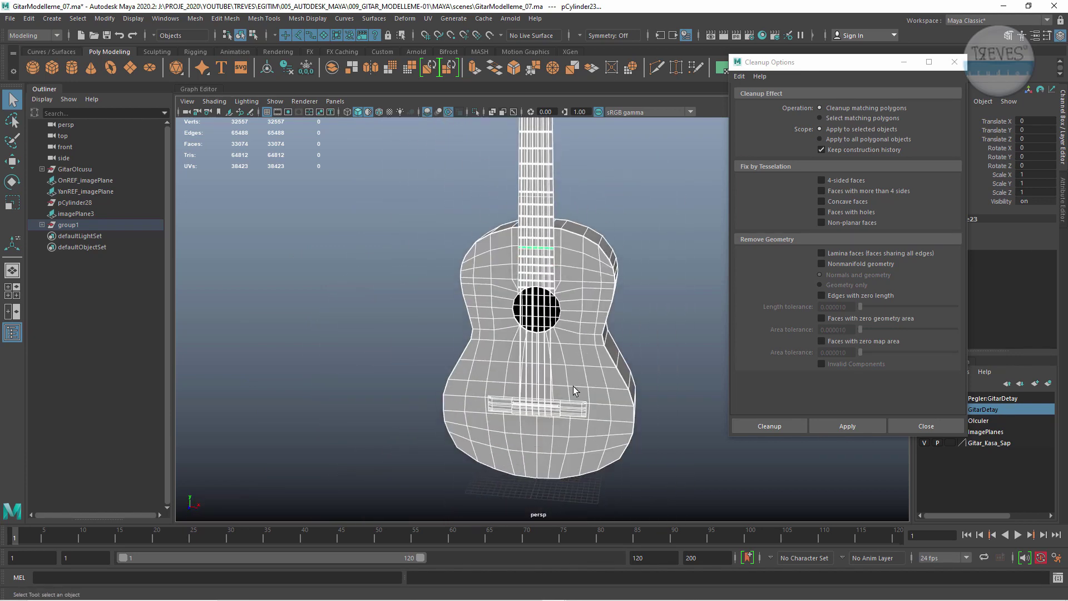
Reset the Cleanup Options with Edit > Reset Settings, leaving Select matching polygons.
{"action": "left_click", "coordinate": [739, 76]}
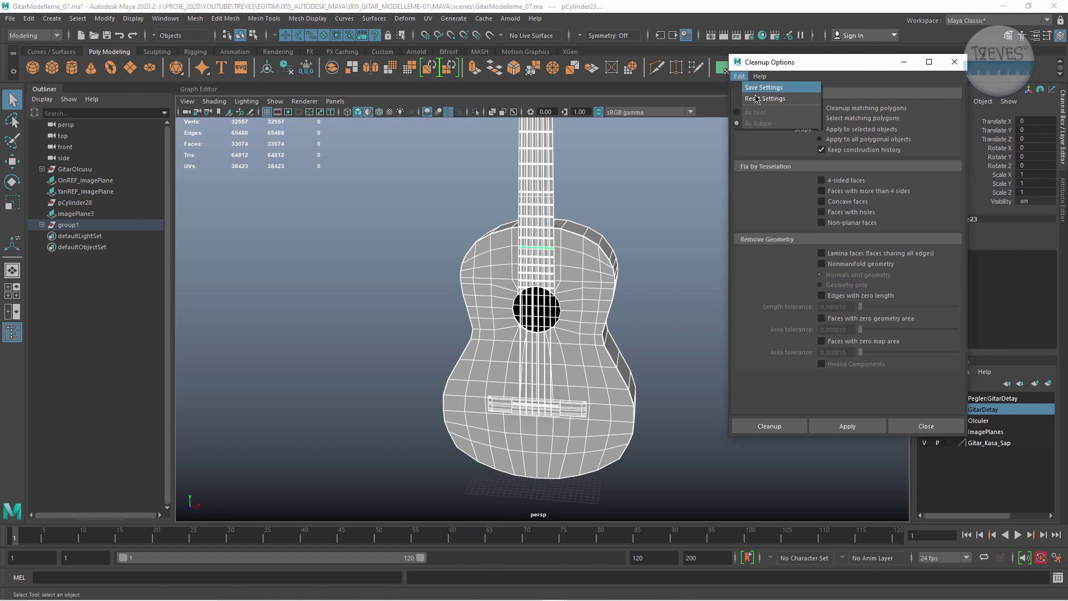
{"action": "left_click", "coordinate": [758, 99]}
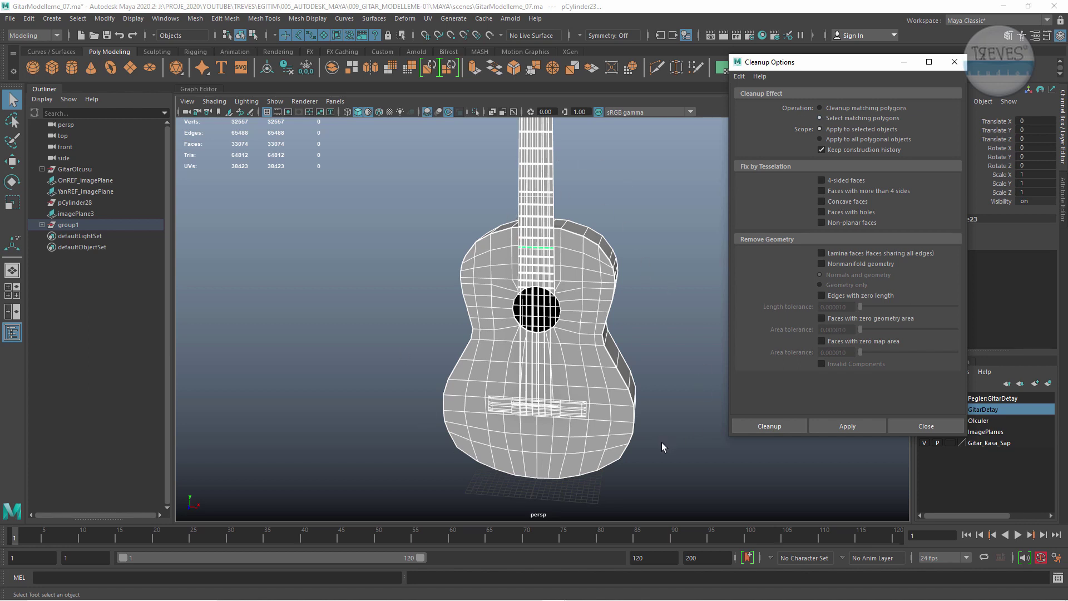
Set Cleanup to fix matching polygons and select the guitar body GitarKasa.
{"action": "left_click", "coordinate": [830, 108]}
{"action": "left_click", "coordinate": [656, 216]}
{"action": "left_click", "coordinate": [582, 272]}
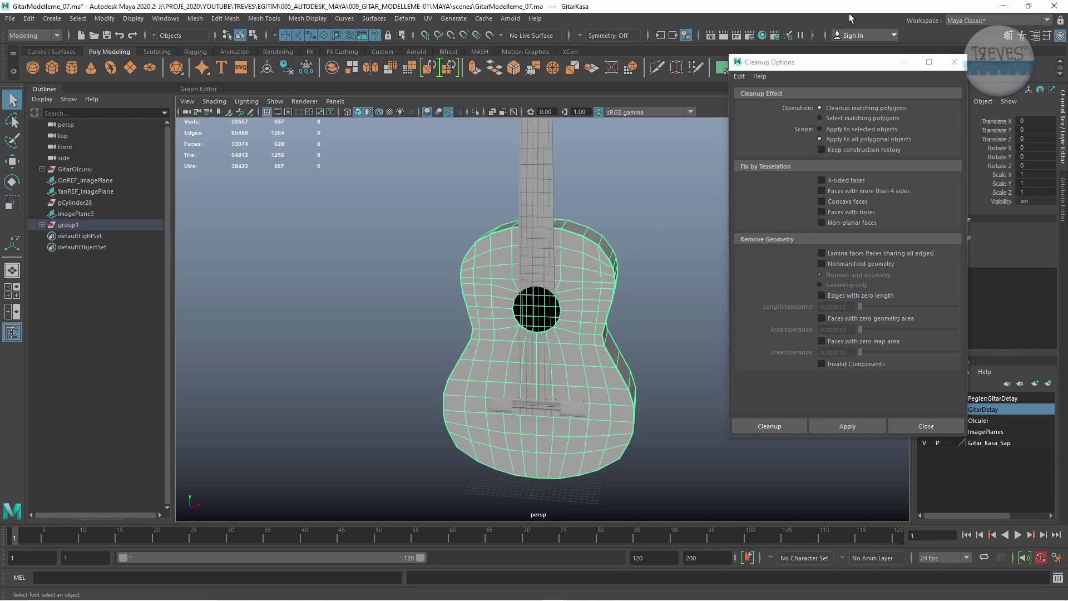
{"action": "left_click_drag", "start_coordinate": [826, 63], "coordinate": [814, 347]}
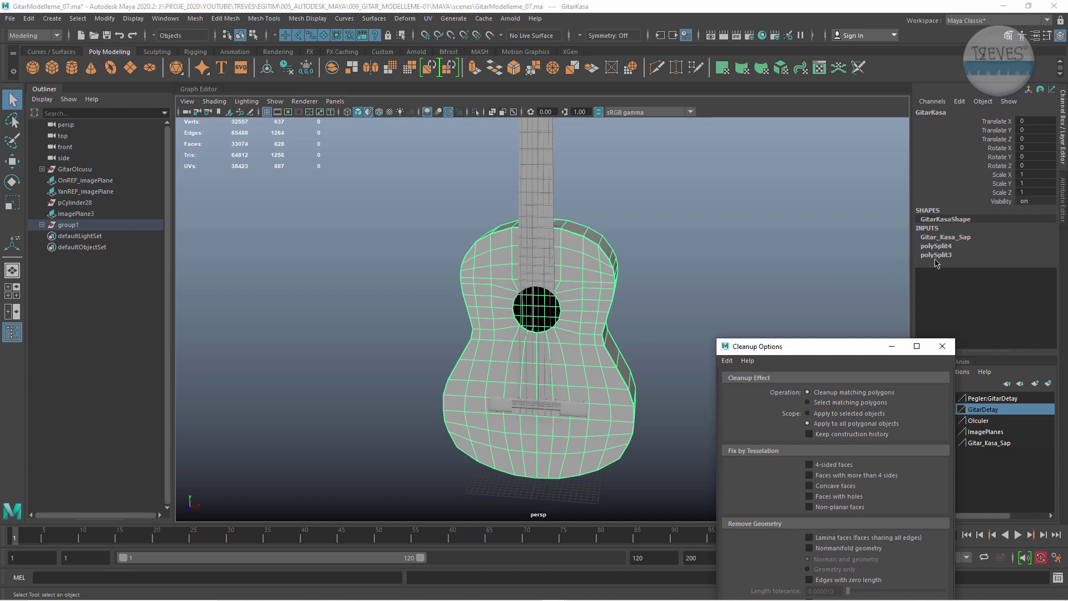
Select string pHelix7, then clear the selection and reset Cleanup Options to defaults.
{"action": "left_click", "coordinate": [545, 204]}
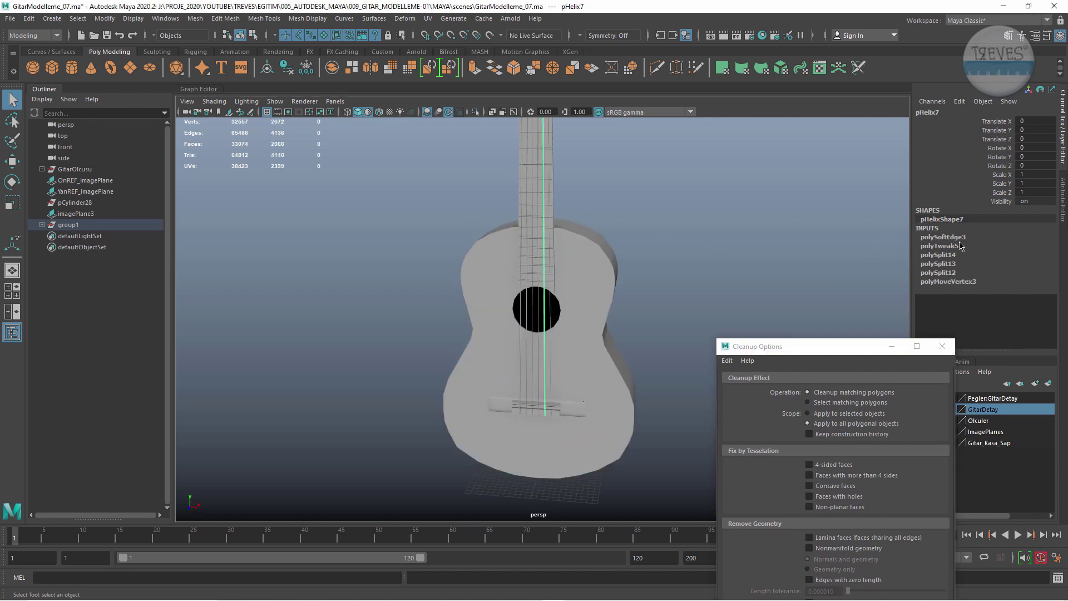
{"action": "left_click_drag", "start_coordinate": [840, 349], "coordinate": [794, 110]}
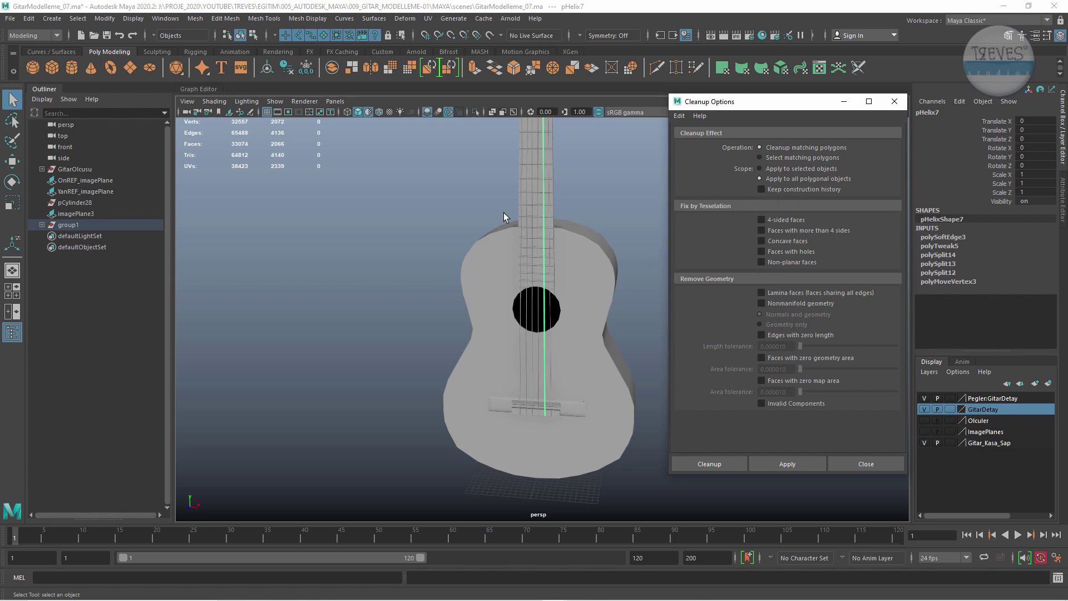
{"action": "left_click", "coordinate": [613, 157]}
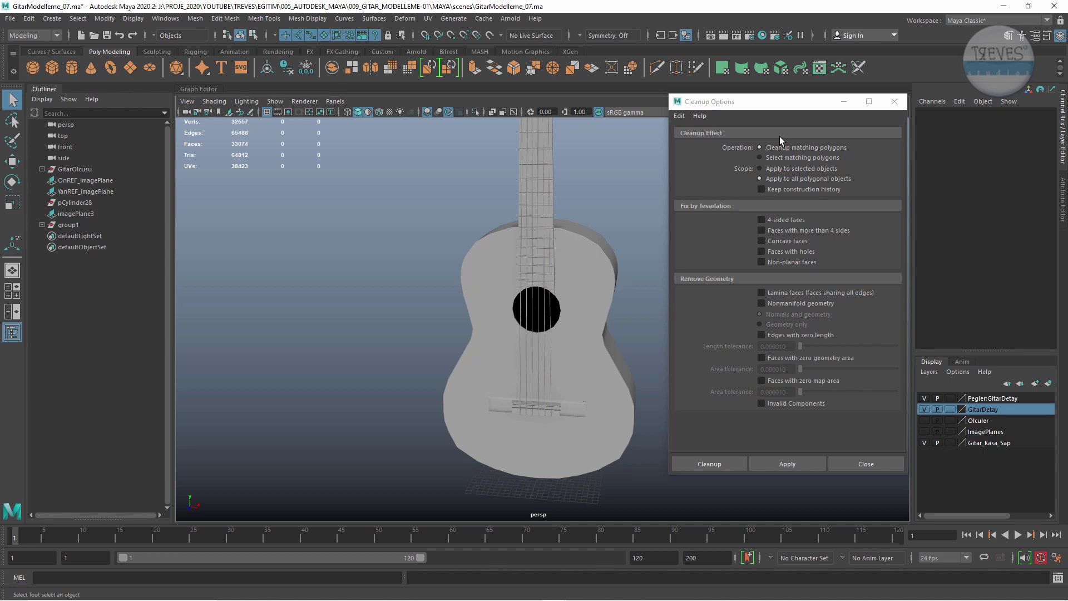
{"action": "left_click", "coordinate": [679, 115]}
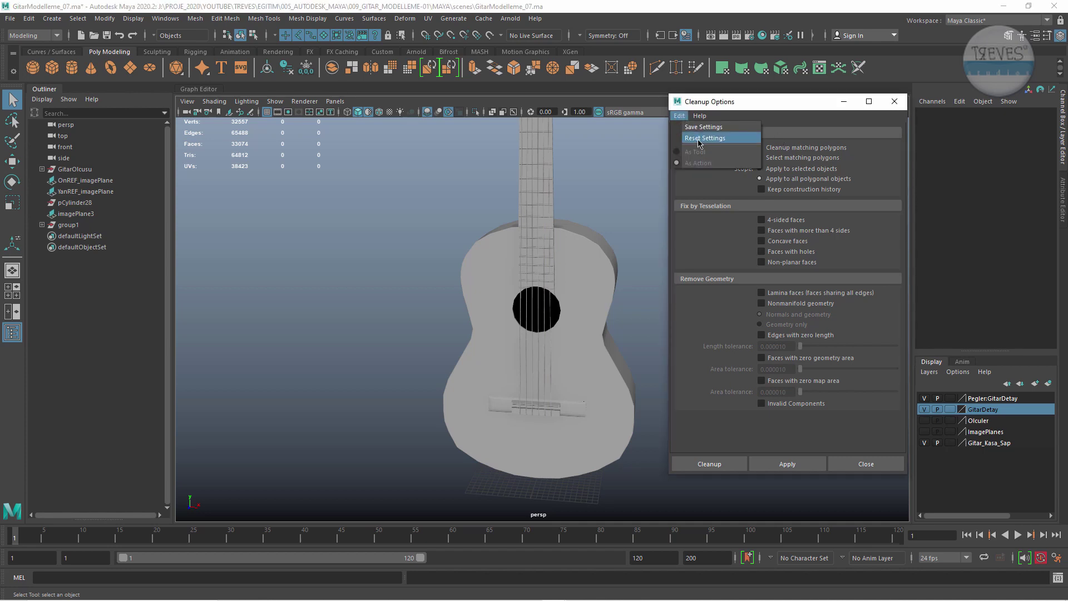
{"action": "left_click", "coordinate": [699, 138]}
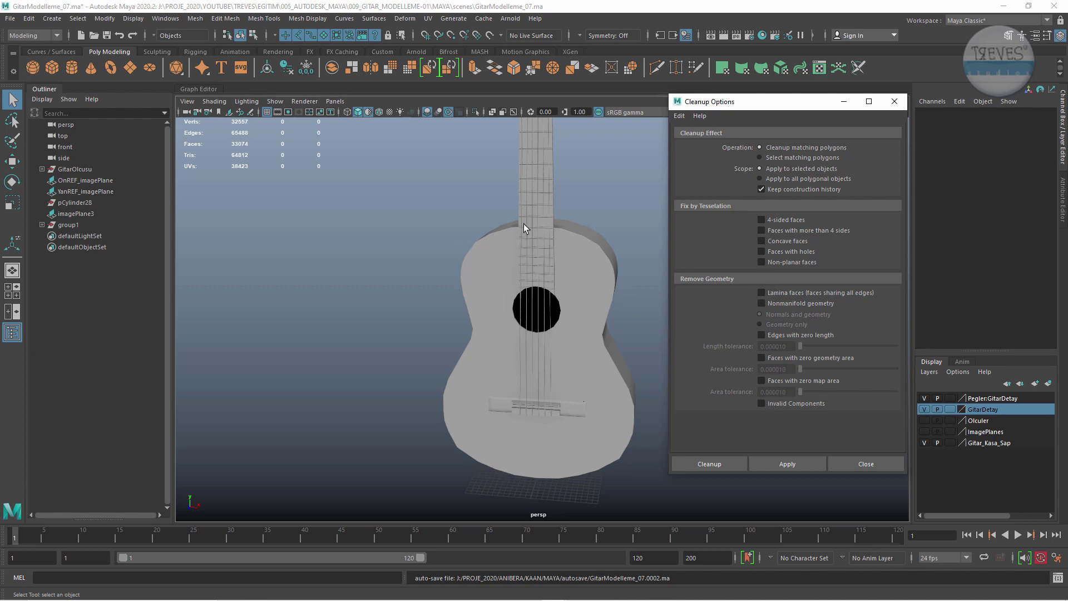
Set Cleanup to Select matching polygons and marquee-select the guitar pCylinder23.
{"action": "left_click_drag", "start_coordinate": [501, 205], "coordinate": [657, 178], "text": "alt"}
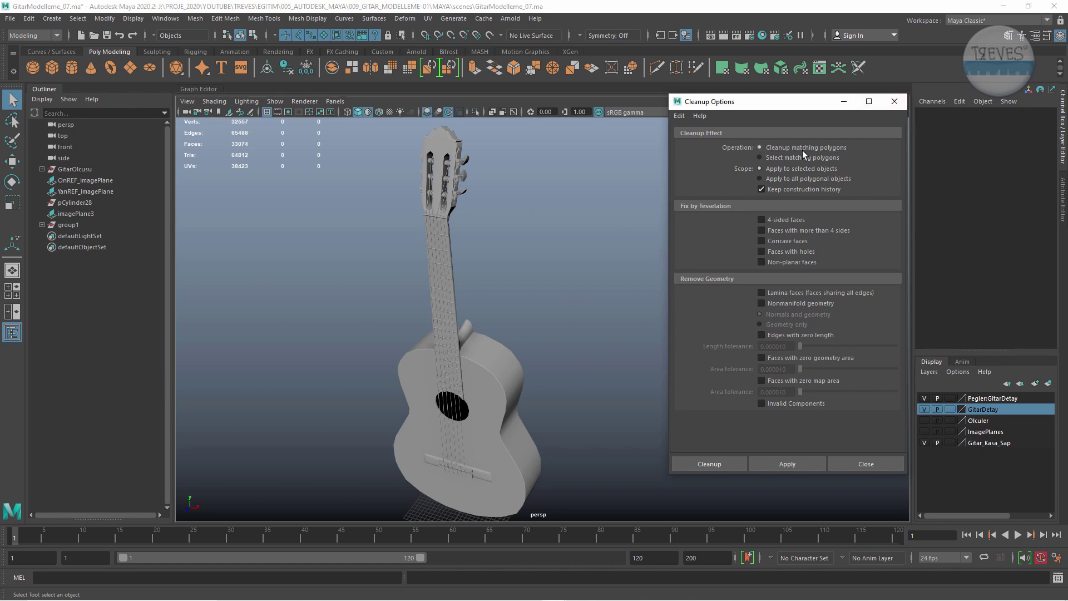
{"action": "left_click", "coordinate": [760, 158]}
{"action": "left_click_drag", "start_coordinate": [407, 185], "coordinate": [607, 423]}
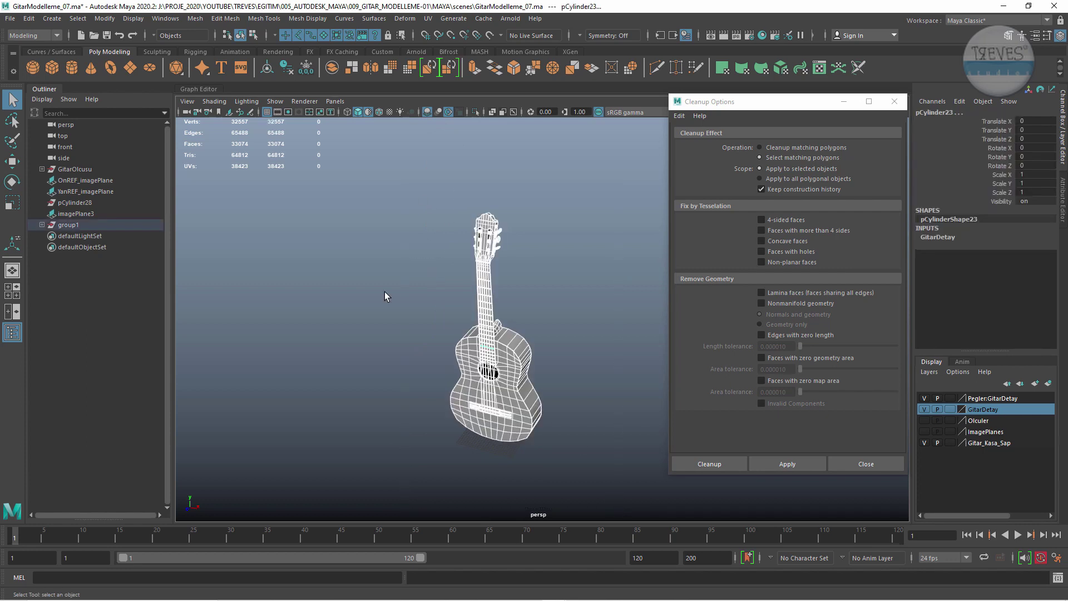
{"action": "right_click_drag", "start_coordinate": [386, 295], "coordinate": [516, 317], "text": "alt"}
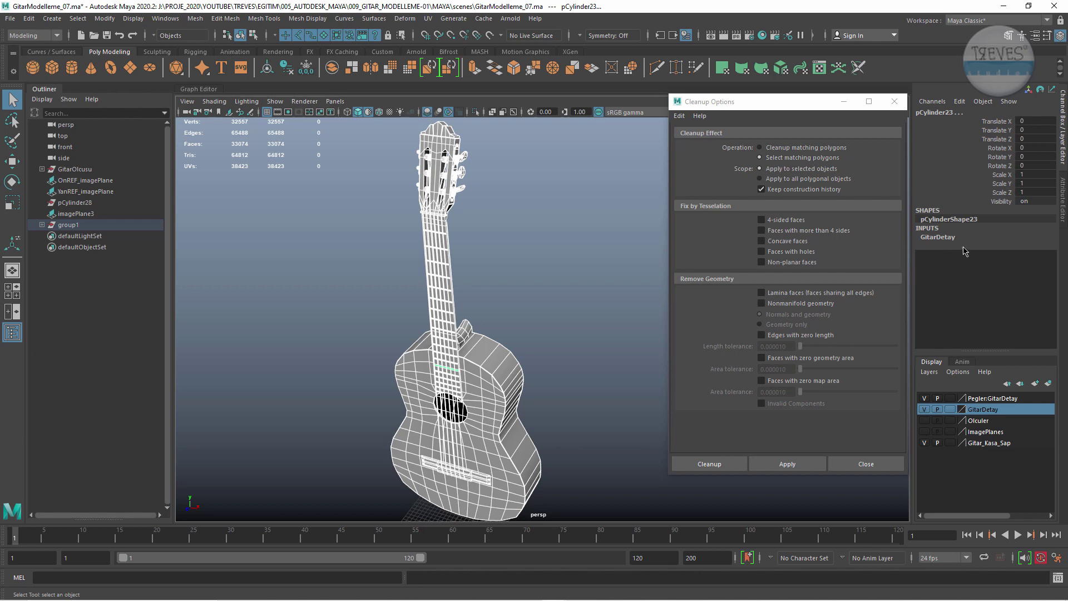
Select the guitar's 4-sided faces with Cleanup and zoom along the neck.
{"action": "left_click", "coordinate": [761, 221]}
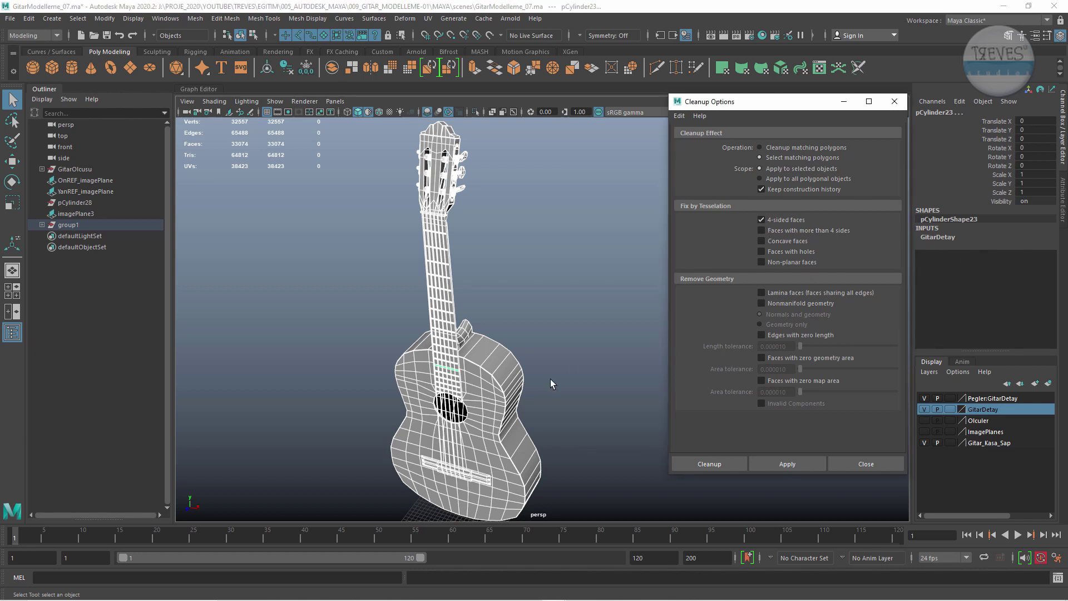
{"action": "left_click", "coordinate": [803, 465]}
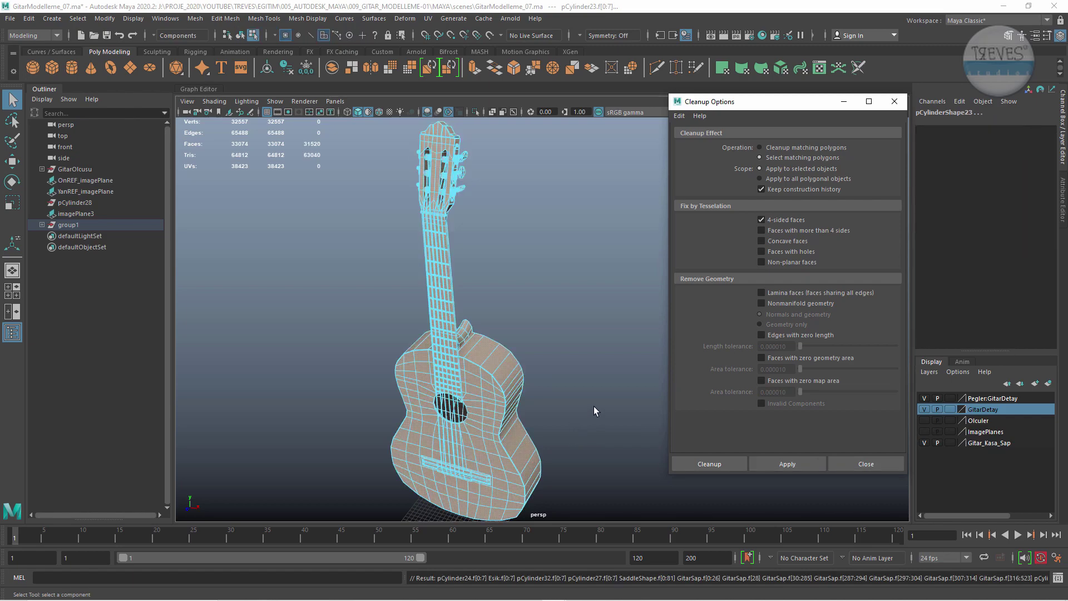
{"action": "scroll", "coordinate": [595, 429], "scroll_direction": "up", "scroll_amount": 5}
{"action": "scroll", "coordinate": [529, 432], "scroll_direction": "up", "scroll_amount": 3}
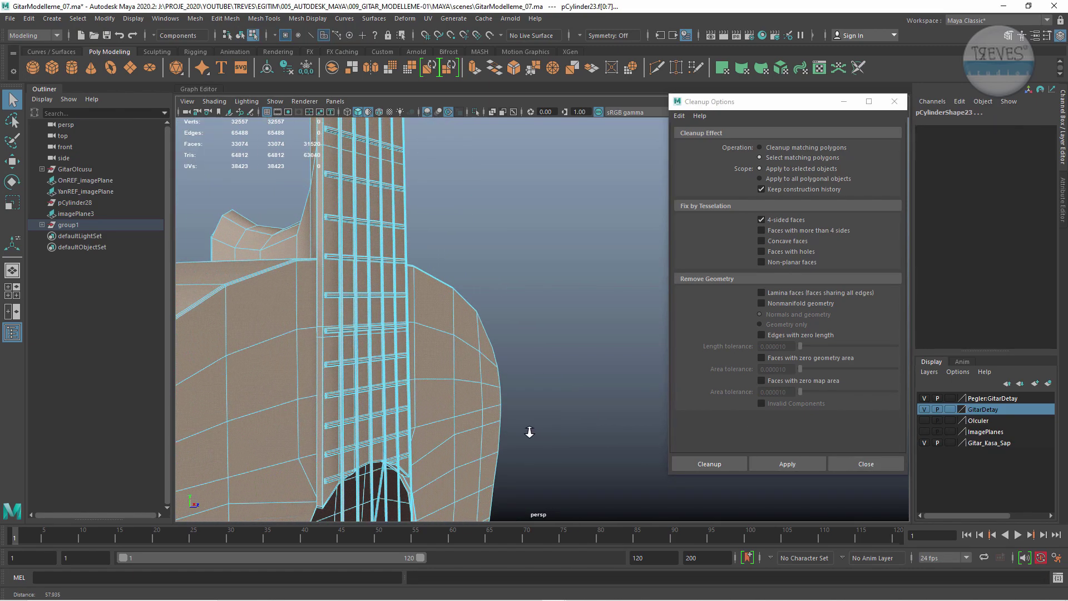
{"action": "scroll", "coordinate": [608, 436], "scroll_direction": "up", "scroll_amount": 3}
{"action": "middle_click_drag", "start_coordinate": [445, 410], "coordinate": [591, 467], "text": "alt"}
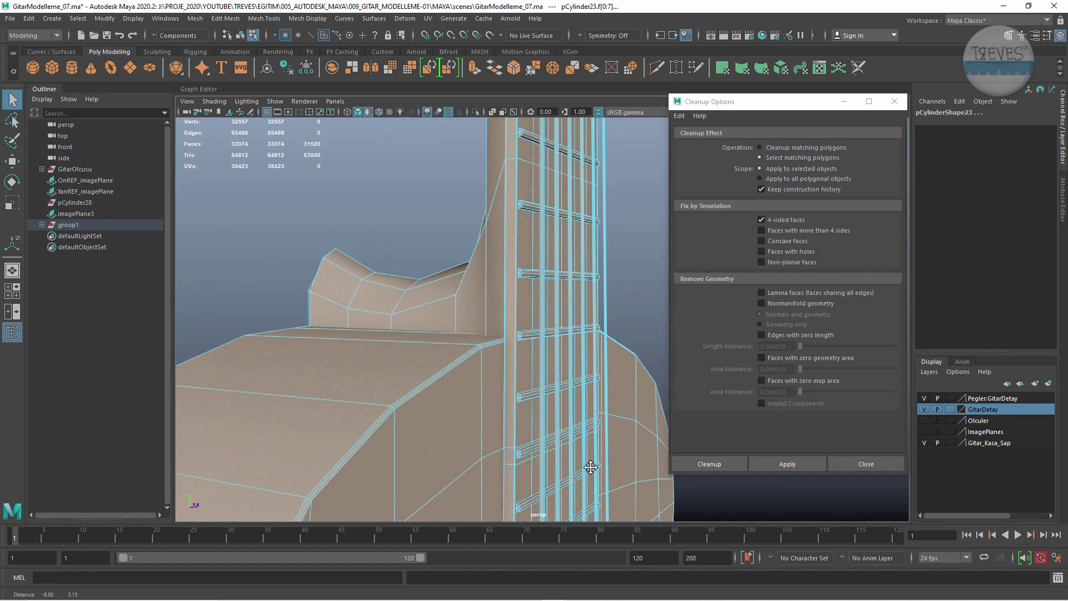
{"action": "scroll", "coordinate": [591, 467], "scroll_direction": "down", "scroll_amount": 5}
Frame the whole guitar, clear the 4-sided faces check, and return to object selection.
{"action": "mouse_move", "coordinate": [565, 390]}
{"action": "middle_mouse_down", "text": "alt"}
{"action": "mouse_move", "coordinate": [467, 416]}
{"action": "mouse_move", "coordinate": [364, 383]}
{"action": "mouse_move", "coordinate": [751, 440]}
{"action": "middle_mouse_up", "text": "alt"}
{"action": "scroll", "coordinate": [468, 421], "scroll_direction": "up", "scroll_amount": 3}
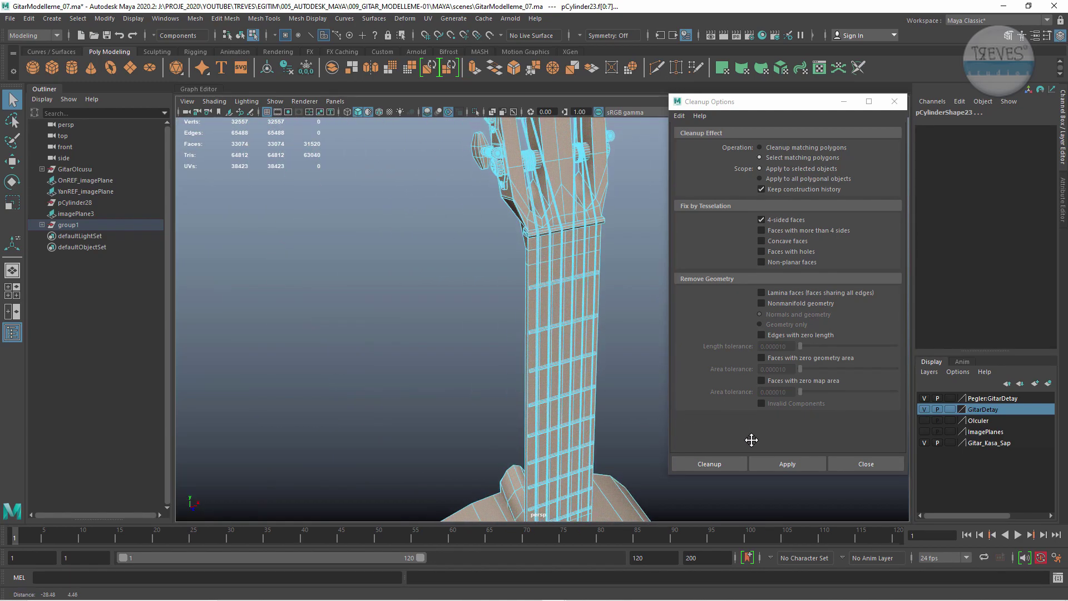
{"action": "scroll", "coordinate": [752, 441], "scroll_direction": "down", "scroll_amount": 2}
{"action": "scroll", "coordinate": [668, 435], "scroll_direction": "down", "scroll_amount": 4}
{"action": "left_click_drag", "start_coordinate": [612, 429], "coordinate": [565, 422], "text": "alt"}
{"action": "scroll", "coordinate": [433, 350], "scroll_direction": "down", "scroll_amount": 1}
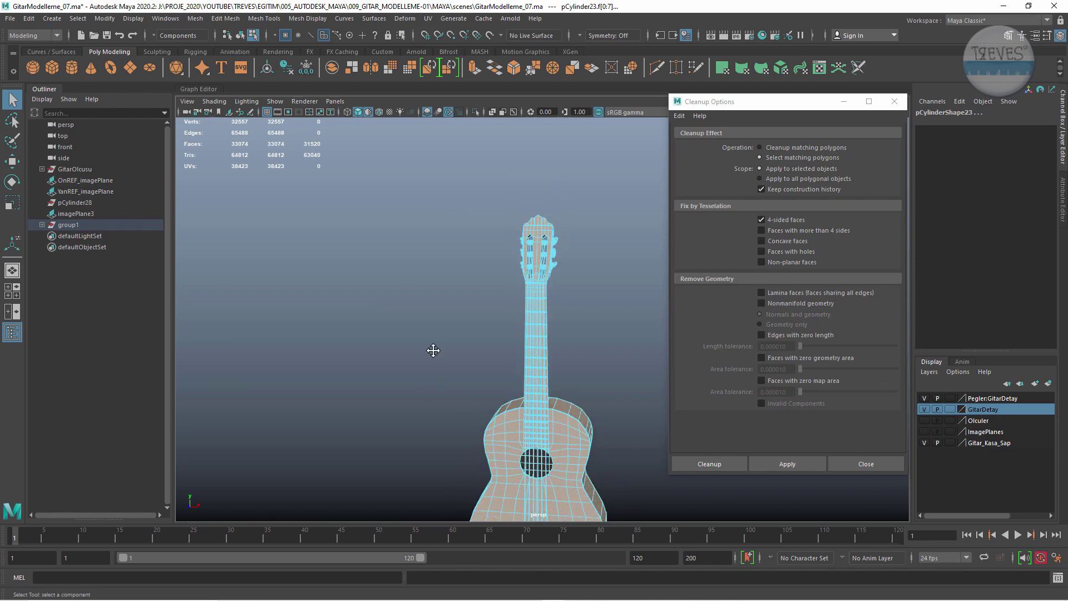
{"action": "left_click_drag", "start_coordinate": [434, 350], "coordinate": [820, 292], "text": "alt"}
{"action": "left_click", "coordinate": [762, 219]}
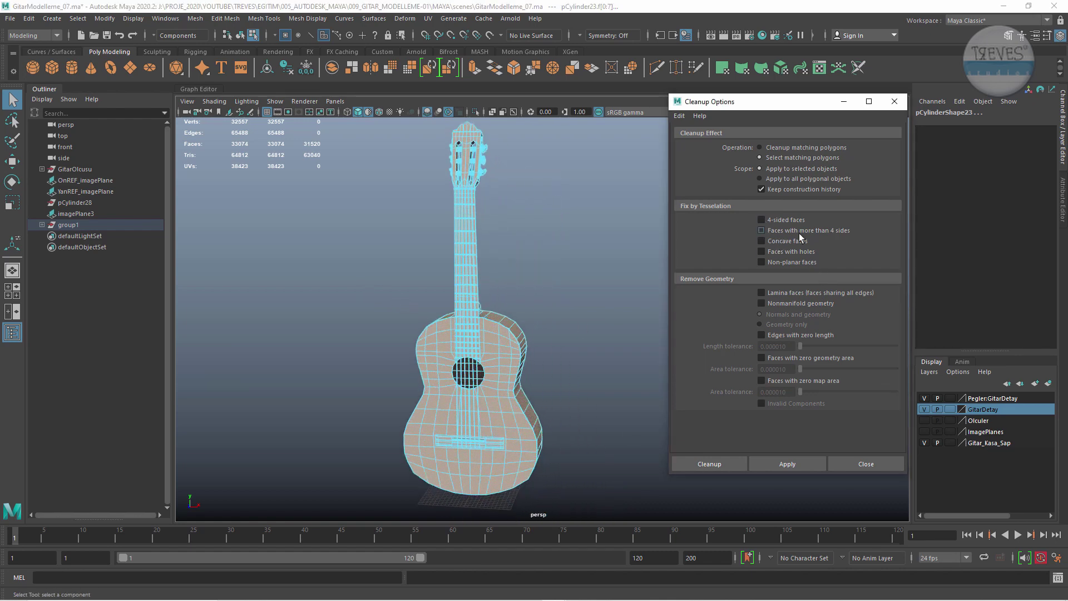
{"action": "key", "text": "F8"}
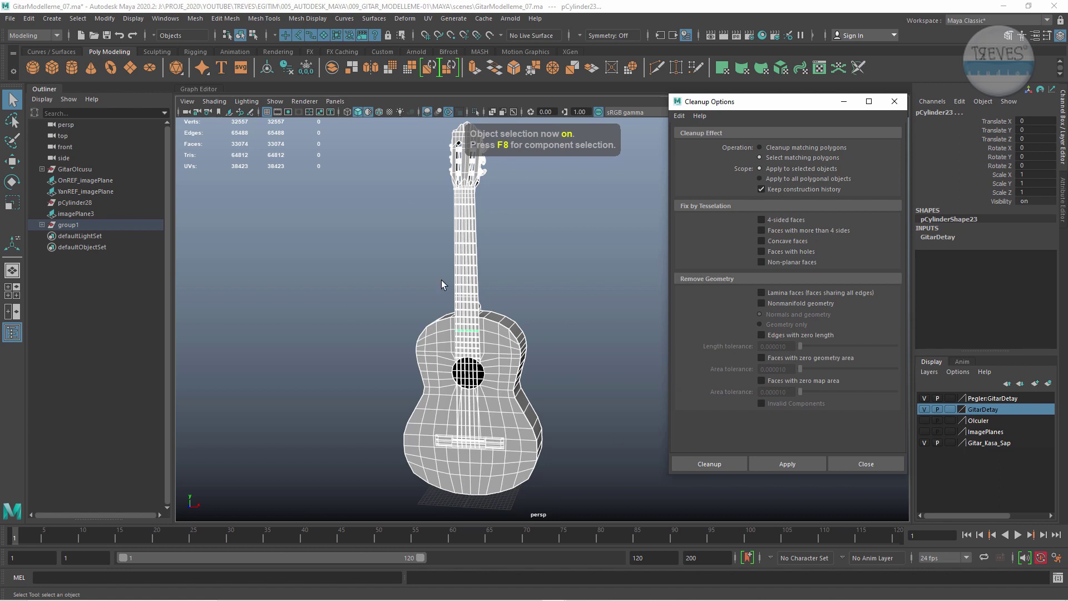
Select all guitar faces with more than four sides and show wireframe.
{"action": "left_click", "coordinate": [779, 229]}
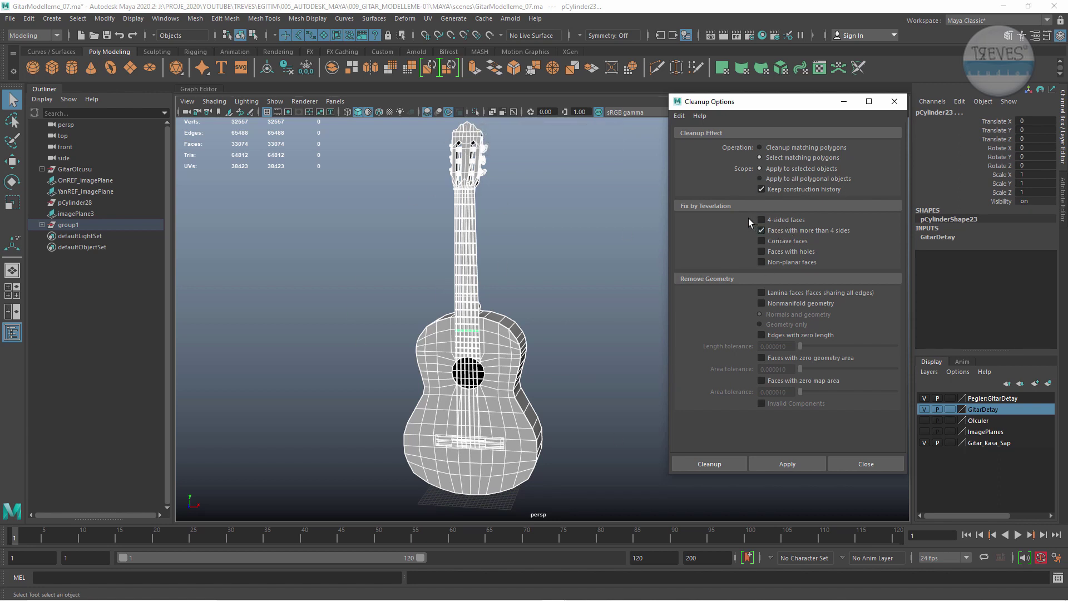
{"action": "left_click", "coordinate": [787, 464]}
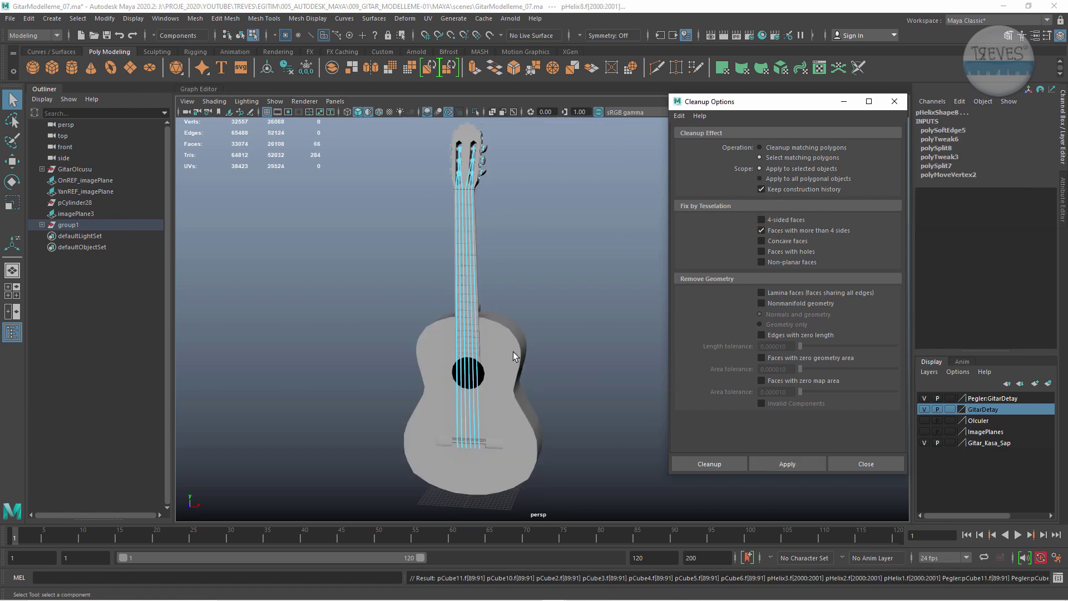
{"action": "mouse_move", "coordinate": [424, 296]}
{"action": "left_mouse_down", "text": "alt"}
{"action": "mouse_move", "coordinate": [510, 293]}
{"action": "mouse_move", "coordinate": [479, 312]}
{"action": "left_mouse_up", "text": "alt"}
{"action": "scroll", "coordinate": [394, 322], "scroll_direction": "up", "scroll_amount": 5}
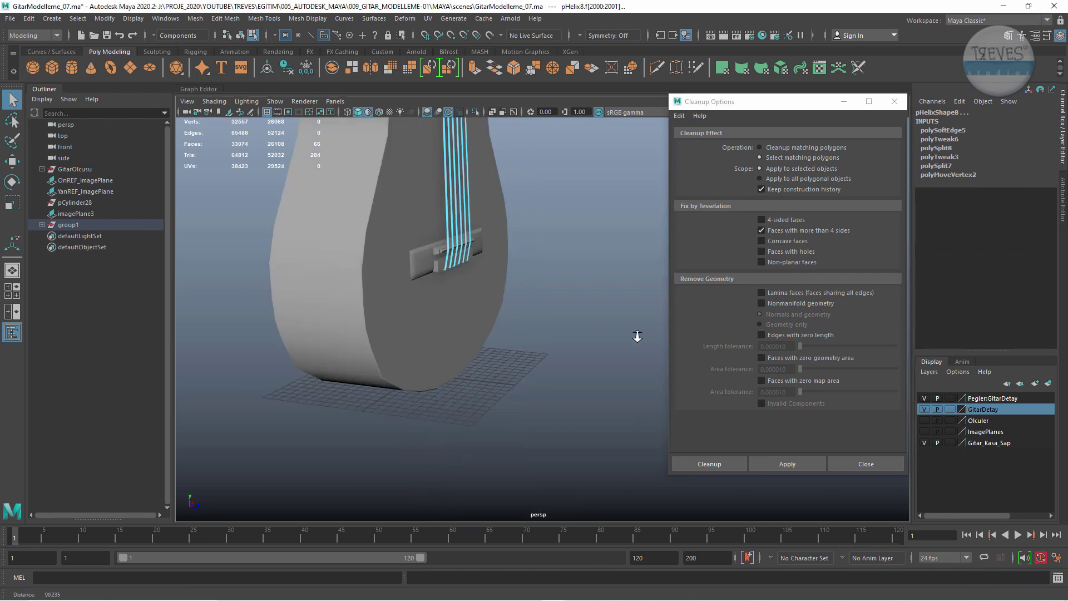
{"action": "middle_click_drag", "start_coordinate": [393, 323], "coordinate": [459, 443], "text": "alt"}
{"action": "scroll", "coordinate": [459, 443], "scroll_direction": "down", "scroll_amount": 1}
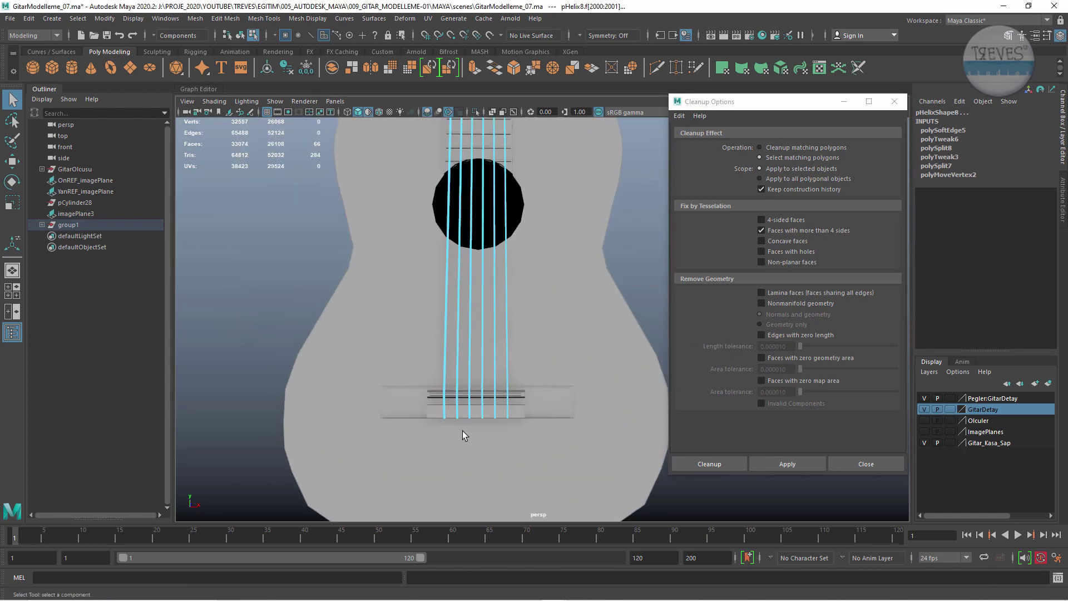
{"action": "key", "text": "4"}
Zoom in on the string-end pegs and pick an octagonal end face.
{"action": "mouse_move", "coordinate": [425, 441]}
{"action": "left_mouse_down", "text": "alt"}
{"action": "mouse_move", "coordinate": [387, 413]}
{"action": "mouse_move", "coordinate": [508, 472]}
{"action": "left_mouse_up", "text": "alt"}
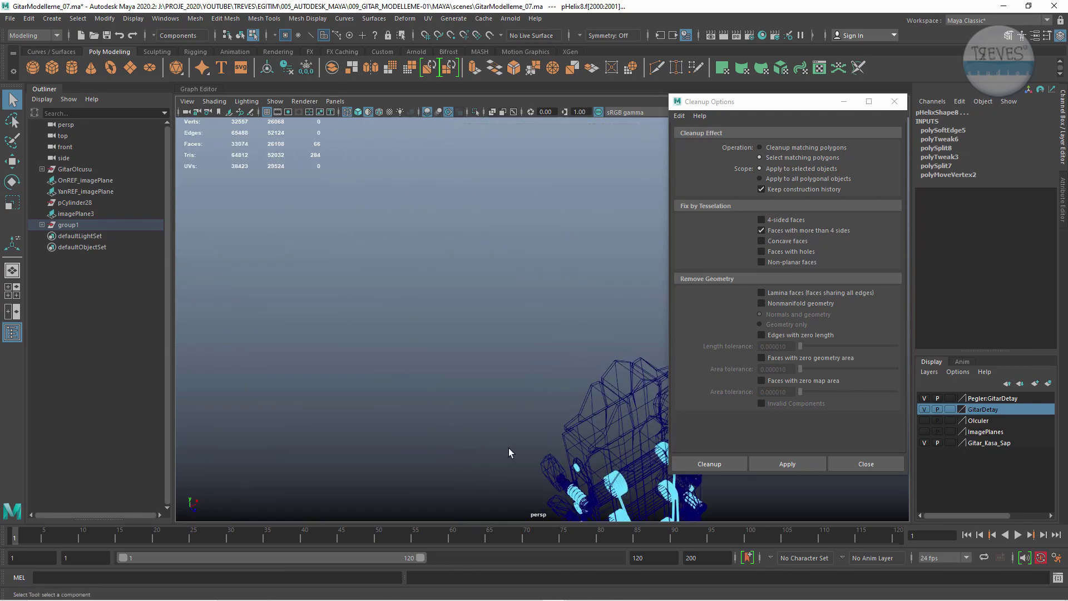
{"action": "scroll", "coordinate": [508, 471], "scroll_direction": "up", "scroll_amount": 4}
{"action": "scroll", "coordinate": [553, 437], "scroll_direction": "up", "scroll_amount": 4}
{"action": "scroll", "coordinate": [418, 382], "scroll_direction": "down", "scroll_amount": 2}
{"action": "scroll", "coordinate": [453, 312], "scroll_direction": "down", "scroll_amount": 1}
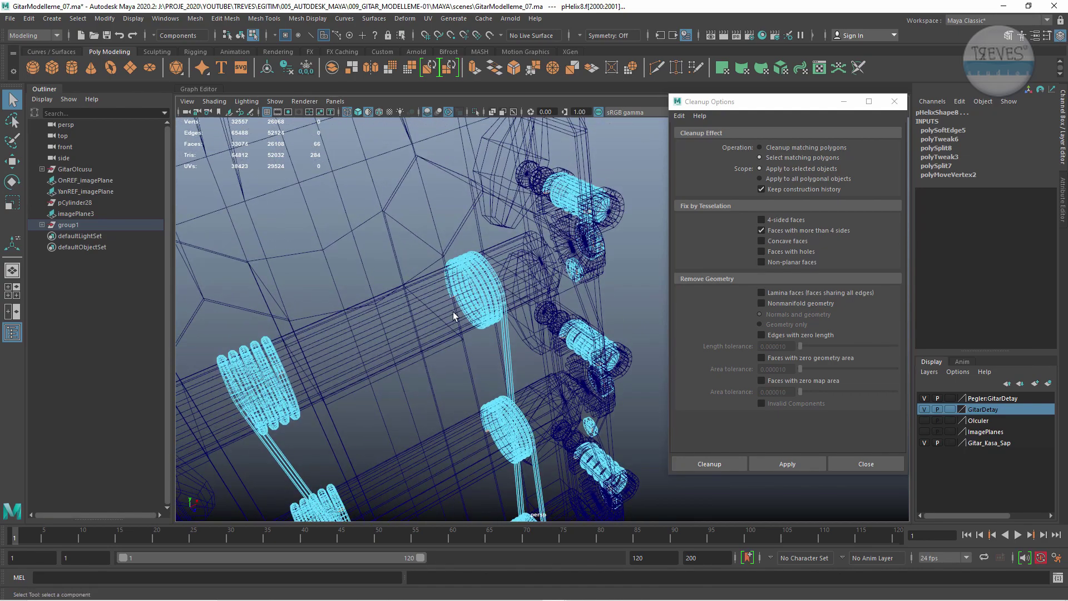
{"action": "scroll", "coordinate": [452, 299], "scroll_direction": "down", "scroll_amount": 4}
{"action": "scroll", "coordinate": [394, 208], "scroll_direction": "down", "scroll_amount": 5}
{"action": "left_click_drag", "start_coordinate": [393, 207], "coordinate": [382, 298], "text": "alt"}
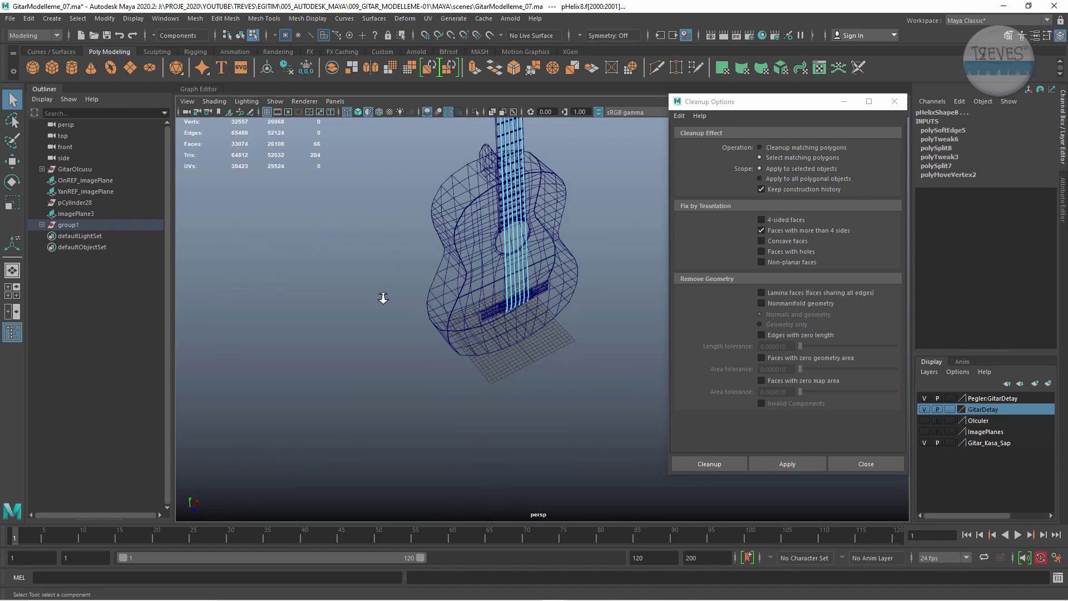
{"action": "scroll", "coordinate": [382, 298], "scroll_direction": "up", "scroll_amount": 4}
{"action": "scroll", "coordinate": [400, 295], "scroll_direction": "up", "scroll_amount": 4}
{"action": "middle_click_drag", "start_coordinate": [436, 394], "coordinate": [232, 315], "text": "alt"}
{"action": "scroll", "coordinate": [613, 395], "scroll_direction": "up", "scroll_amount": 4}
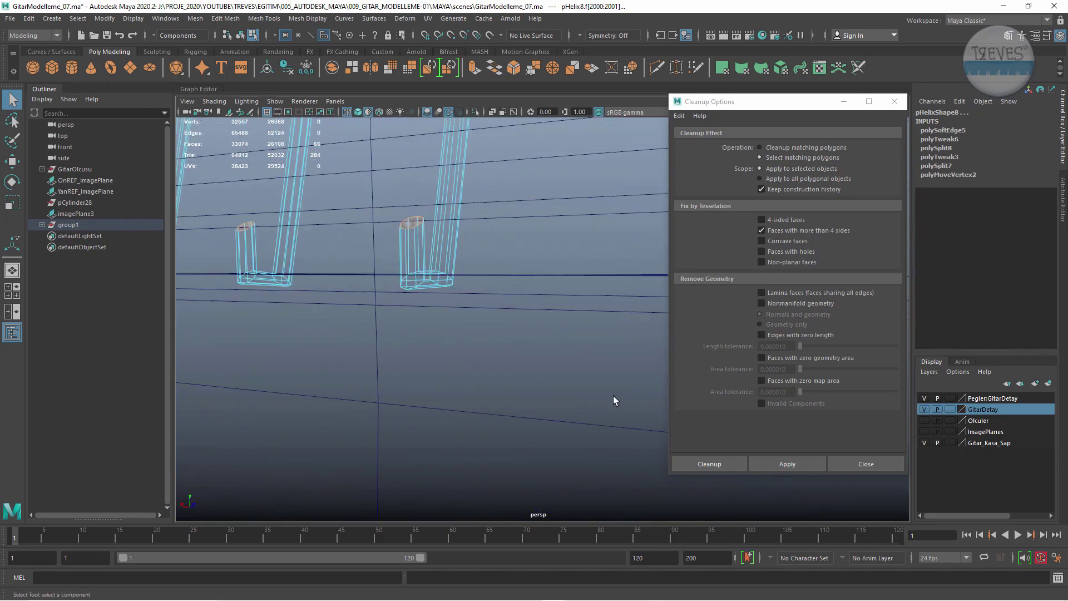
{"action": "scroll", "coordinate": [380, 359], "scroll_direction": "up", "scroll_amount": 3}
{"action": "scroll", "coordinate": [368, 231], "scroll_direction": "up", "scroll_amount": 3}
{"action": "scroll", "coordinate": [363, 329], "scroll_direction": "up", "scroll_amount": 3}
{"action": "scroll", "coordinate": [382, 346], "scroll_direction": "up", "scroll_amount": 3}
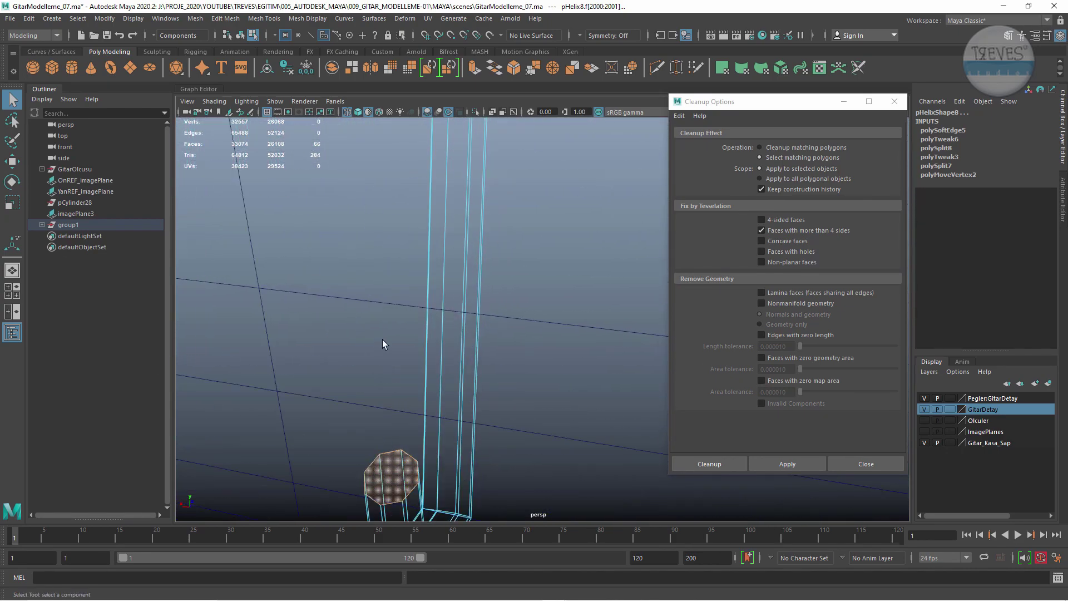
{"action": "middle_click_drag", "start_coordinate": [382, 345], "coordinate": [386, 318], "text": "alt"}
{"action": "left_click", "coordinate": [432, 279]}
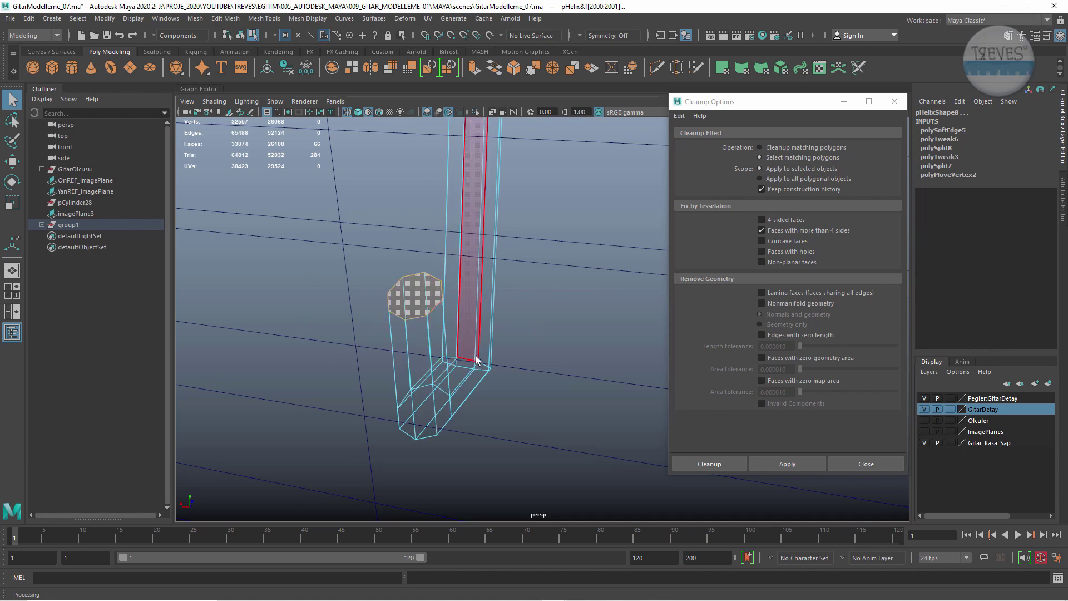
Return to object mode and marquee-select the whole guitar pCylinder23.
{"action": "right_click_drag", "start_coordinate": [545, 365], "coordinate": [174, 359], "text": "alt"}
{"action": "mouse_move", "coordinate": [451, 385]}
{"action": "left_mouse_down", "text": "alt"}
{"action": "mouse_move", "coordinate": [477, 306]}
{"action": "mouse_move", "coordinate": [279, 200]}
{"action": "left_mouse_up", "text": "alt"}
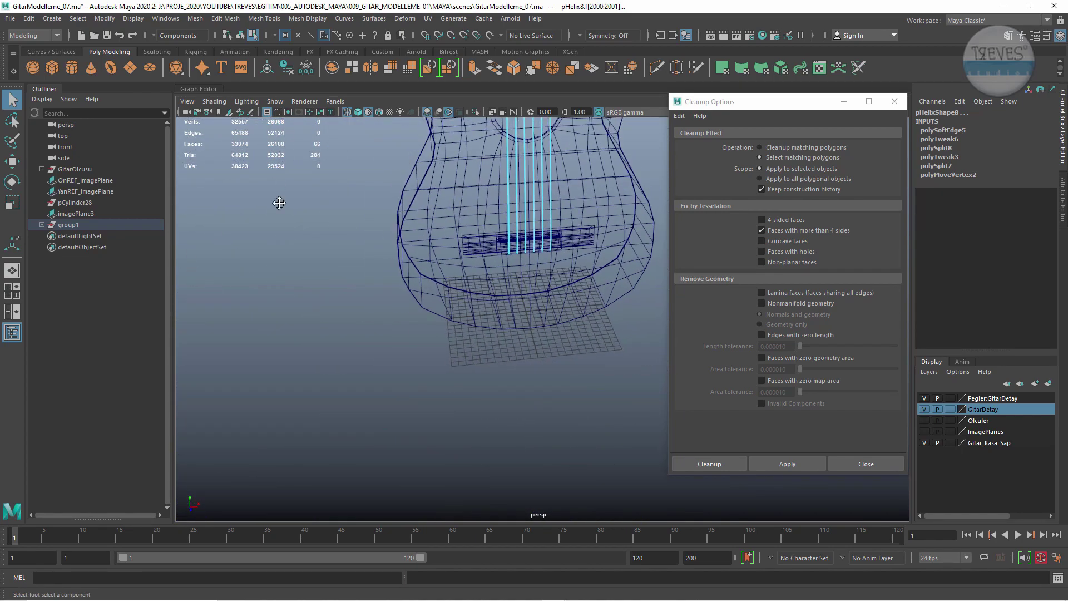
{"action": "right_click_drag", "start_coordinate": [279, 201], "coordinate": [221, 310], "text": "alt"}
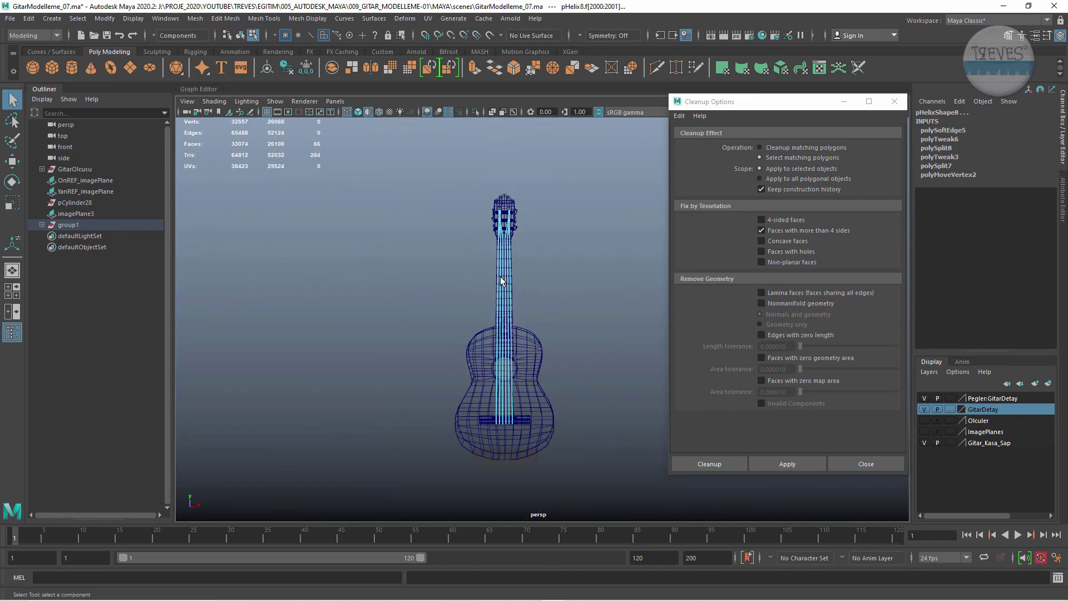
{"action": "key", "text": "F8"}
{"action": "left_click_drag", "start_coordinate": [410, 170], "coordinate": [613, 511]}
{"action": "left_click_drag", "start_coordinate": [451, 328], "coordinate": [490, 311], "text": "alt"}
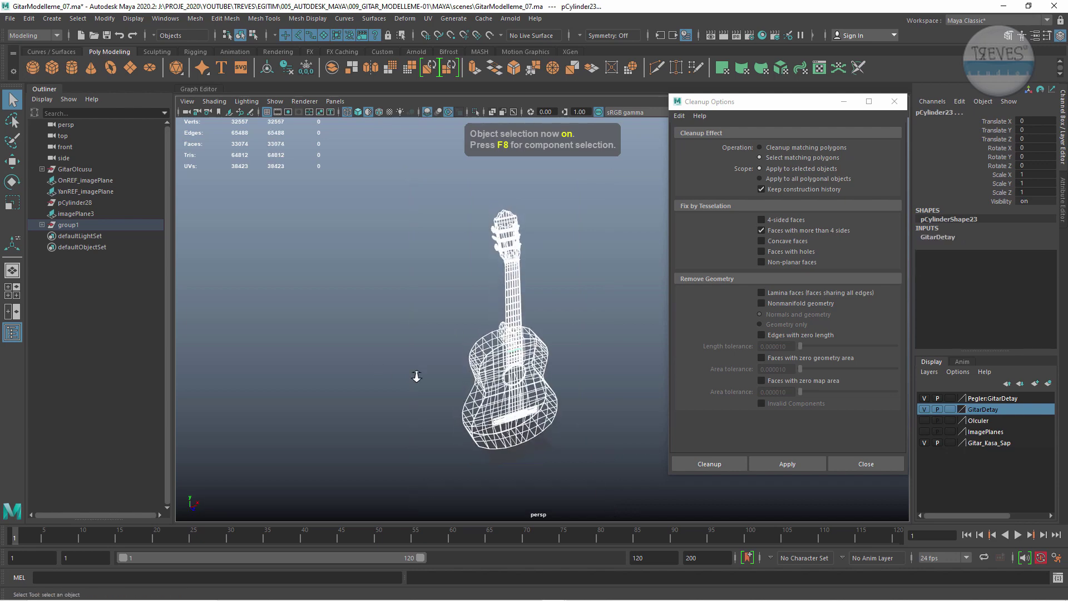
Replace the more-than-4-sides check with Concave faces and scroll the Cleanup help.
{"action": "left_click", "coordinate": [762, 230]}
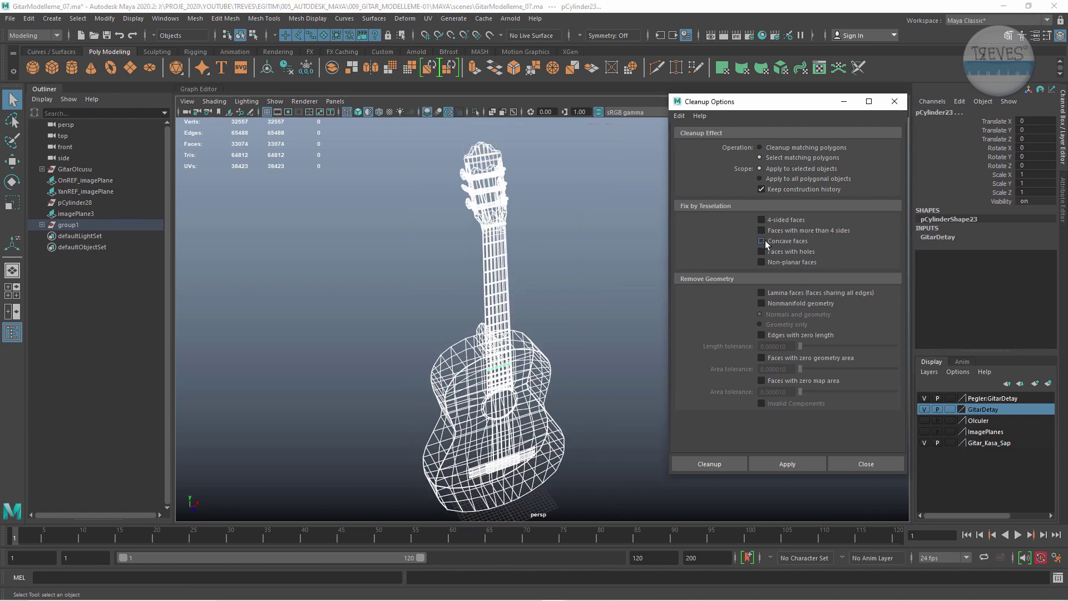
{"action": "left_click", "coordinate": [766, 240]}
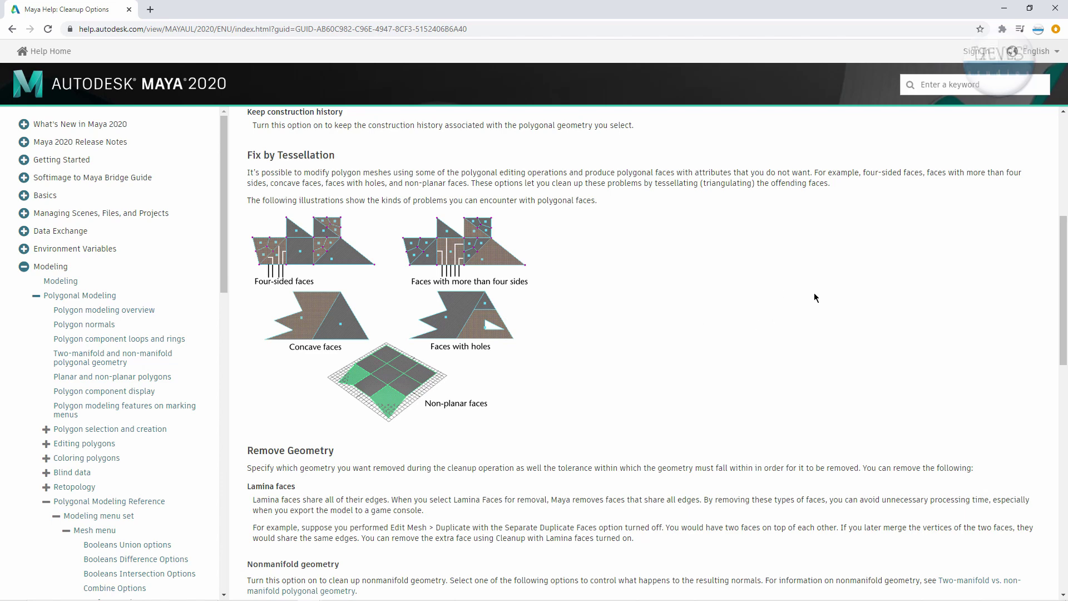
{"action": "scroll", "coordinate": [1056, 282], "scroll_direction": "up", "scroll_amount": 1}
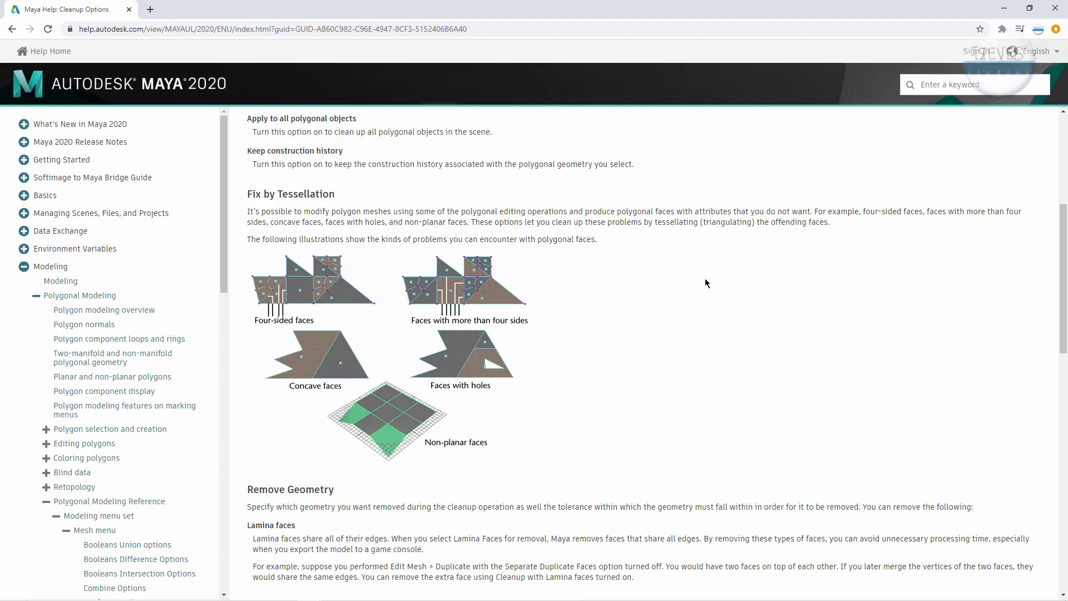
Back in Maya, run the Concave faces Cleanup check and zoom onto the flagged guitar neck faces.
{"action": "left_click", "coordinate": [1004, 9]}
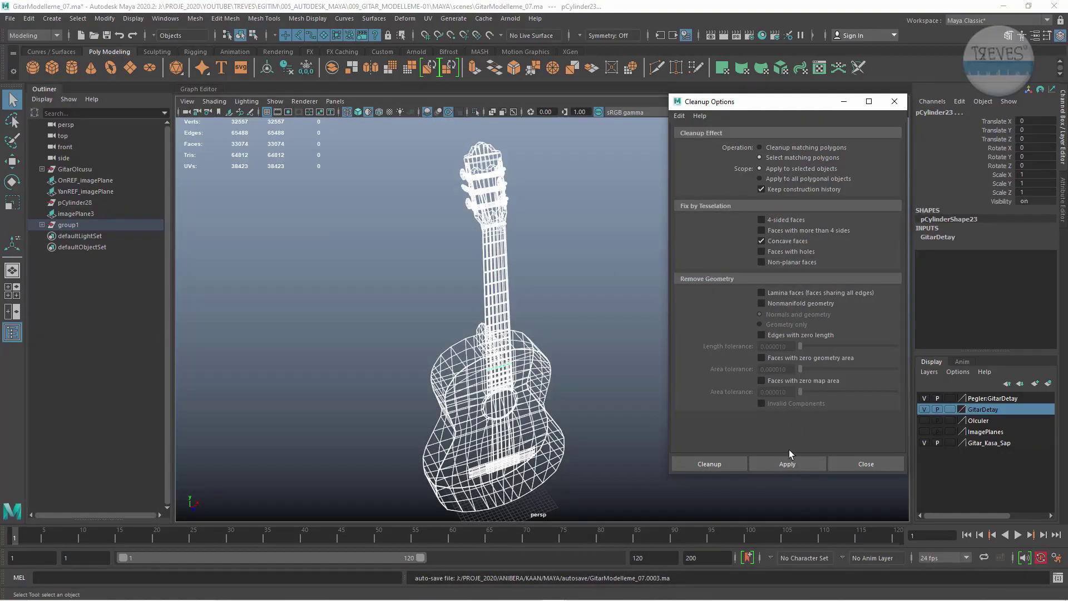
{"action": "left_click", "coordinate": [793, 464]}
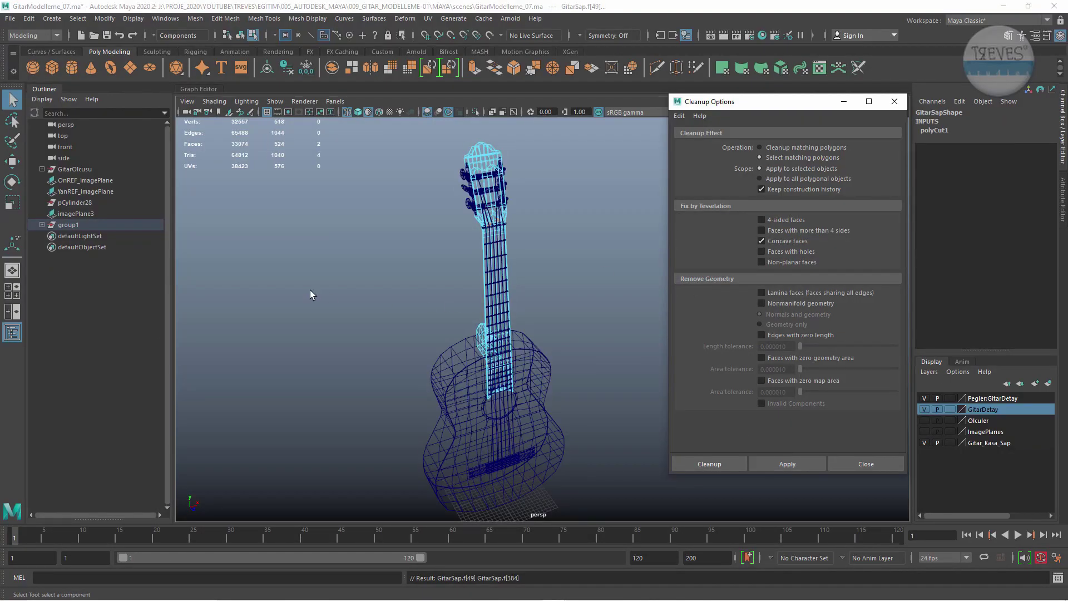
{"action": "scroll", "coordinate": [325, 286], "scroll_direction": "up", "scroll_amount": 5}
{"action": "scroll", "coordinate": [389, 250], "scroll_direction": "up", "scroll_amount": 3}
{"action": "scroll", "coordinate": [427, 370], "scroll_direction": "up", "scroll_amount": 3}
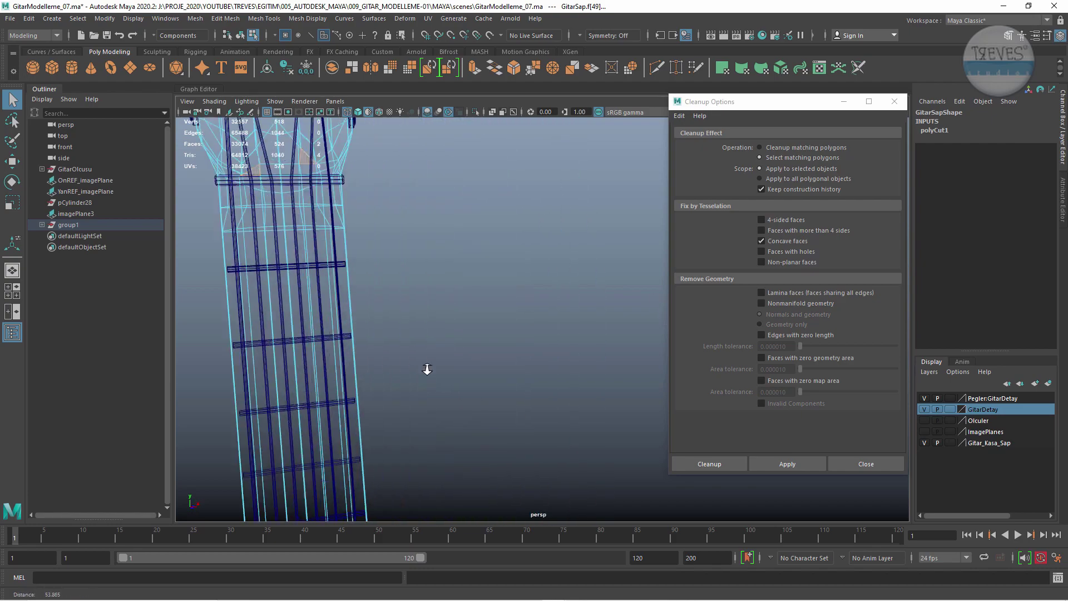
{"action": "scroll", "coordinate": [427, 369], "scroll_direction": "up", "scroll_amount": 2}
{"action": "scroll", "coordinate": [488, 405], "scroll_direction": "up", "scroll_amount": 3}
{"action": "scroll", "coordinate": [587, 443], "scroll_direction": "up", "scroll_amount": 2}
{"action": "scroll", "coordinate": [546, 400], "scroll_direction": "up", "scroll_amount": 2}
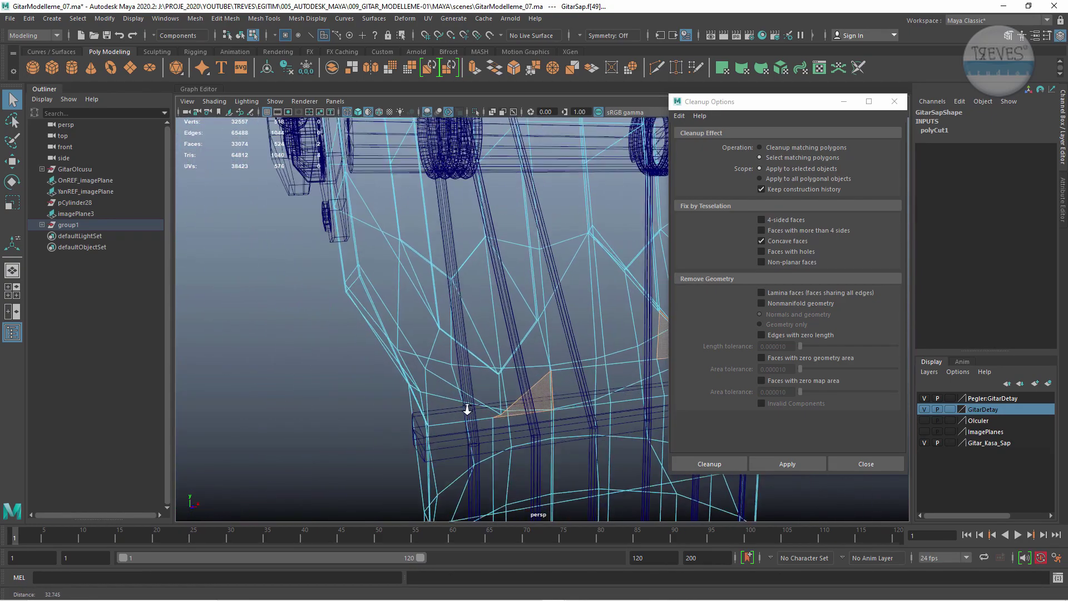
{"action": "scroll", "coordinate": [467, 409], "scroll_direction": "up", "scroll_amount": 2}
{"action": "scroll", "coordinate": [425, 401], "scroll_direction": "up", "scroll_amount": 2}
{"action": "scroll", "coordinate": [389, 413], "scroll_direction": "up", "scroll_amount": 2}
{"action": "mouse_move", "coordinate": [389, 413]}
{"action": "middle_mouse_down", "text": "alt"}
{"action": "mouse_move", "coordinate": [368, 380]}
{"action": "mouse_move", "coordinate": [420, 390]}
{"action": "middle_mouse_up", "text": "alt"}
{"action": "scroll", "coordinate": [472, 371], "scroll_direction": "down", "scroll_amount": 2}
{"action": "scroll", "coordinate": [446, 382], "scroll_direction": "up", "scroll_amount": 4}
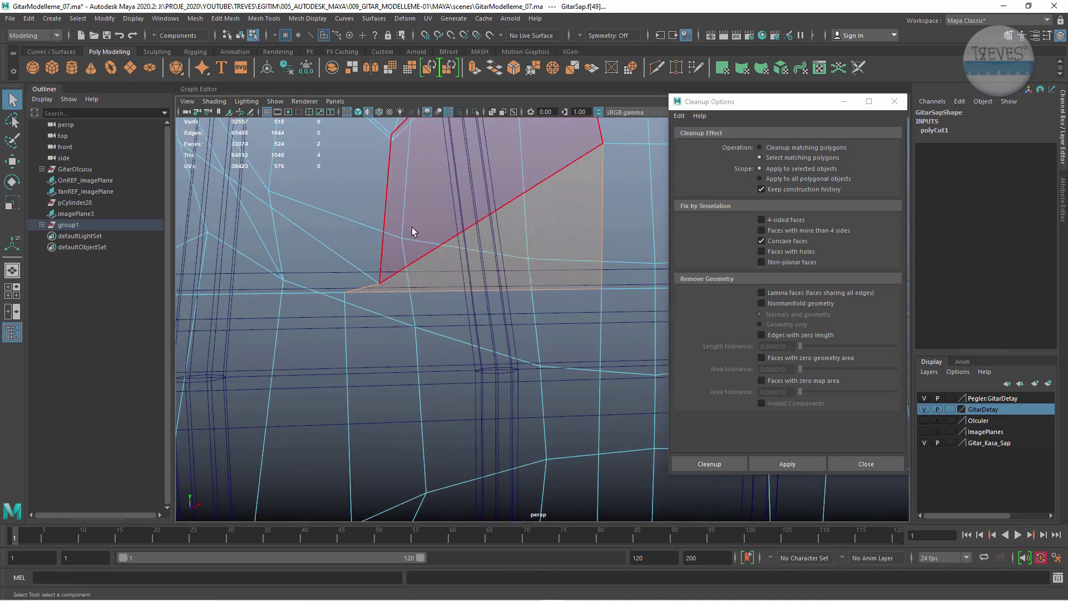
Return to whole-object selection and shaded display.
{"action": "key", "text": "F8"}
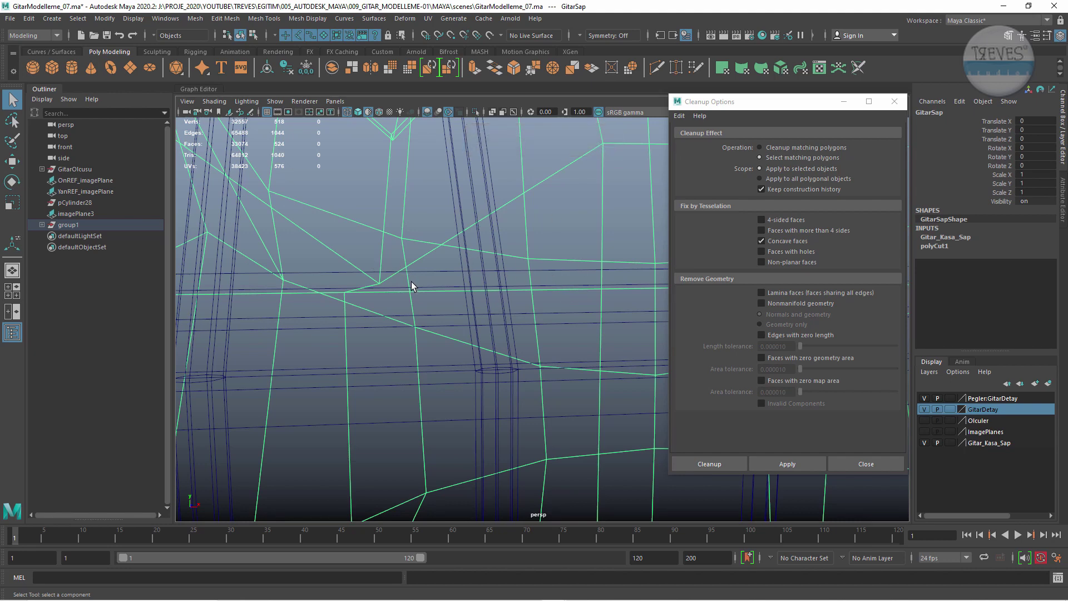
{"action": "key", "text": "5"}
{"action": "scroll", "coordinate": [535, 288], "scroll_direction": "down", "scroll_amount": 3}
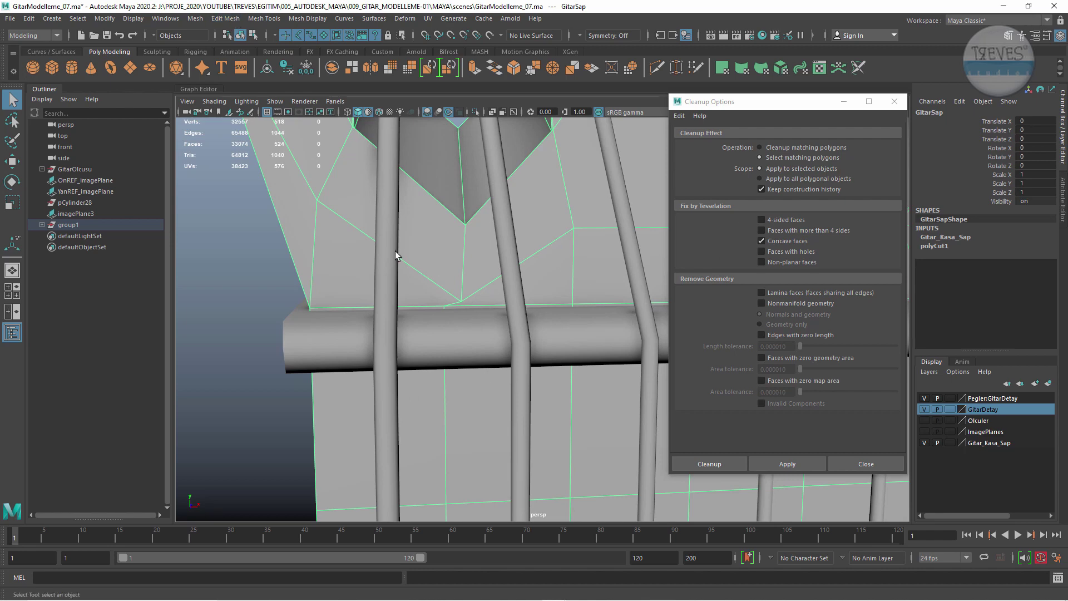
Try Smooth on the GitarSap mesh, then undo it back to 32557 vertices.
{"action": "left_click", "coordinate": [195, 19]}
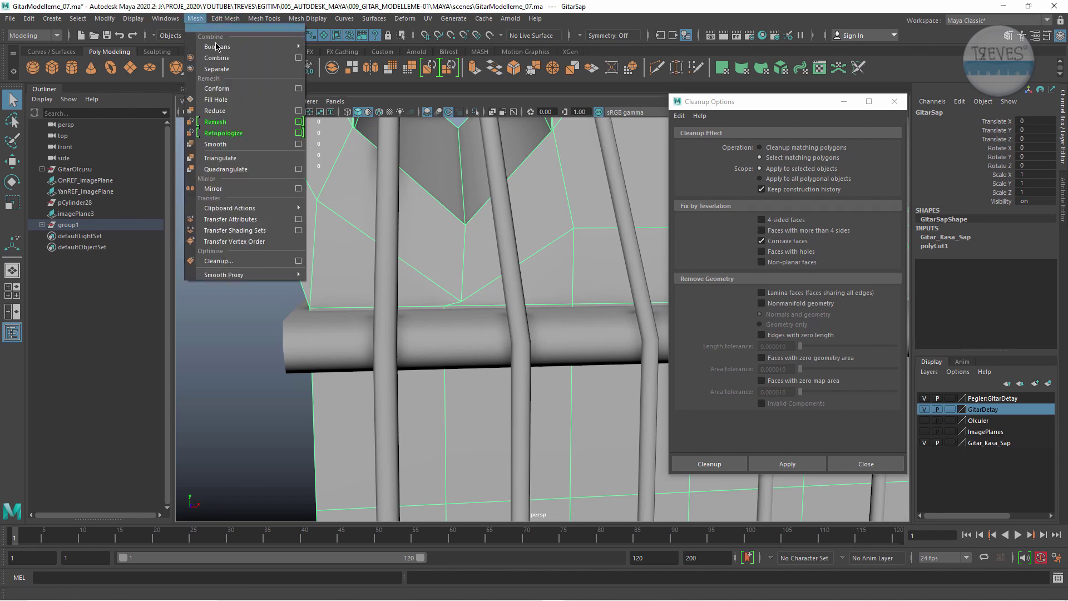
{"action": "left_click", "coordinate": [220, 144]}
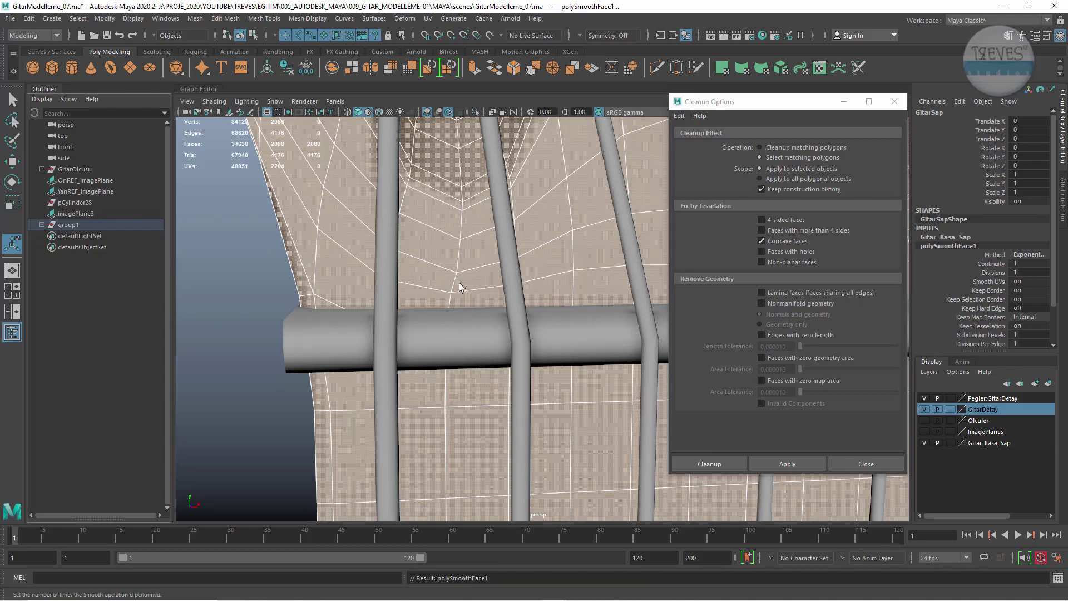
{"action": "key", "text": "ctrl+z"}
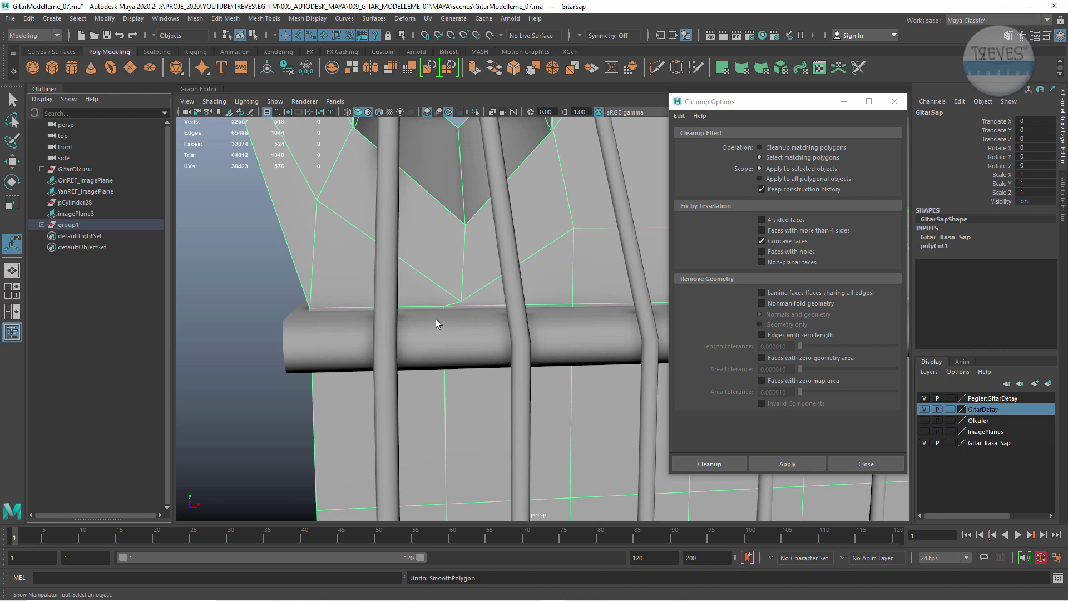
{"action": "scroll", "coordinate": [436, 318], "scroll_direction": "down", "scroll_amount": 10}
Select the whole guitar and rerun the Cleanup check with Concave faces turned off.
{"action": "key", "text": "a"}
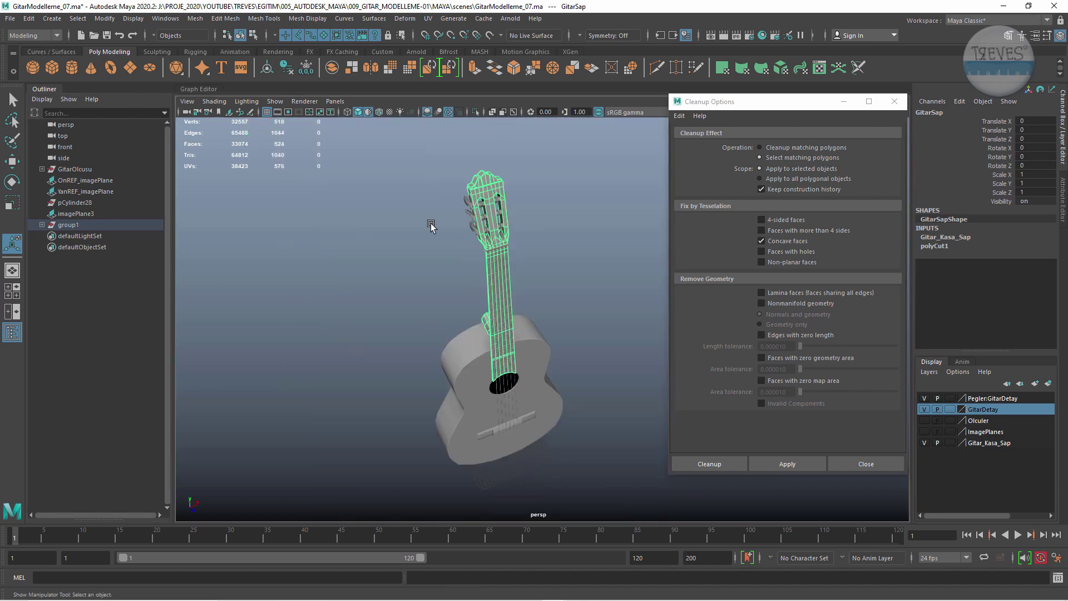
{"action": "left_click_drag", "start_coordinate": [369, 154], "coordinate": [625, 503]}
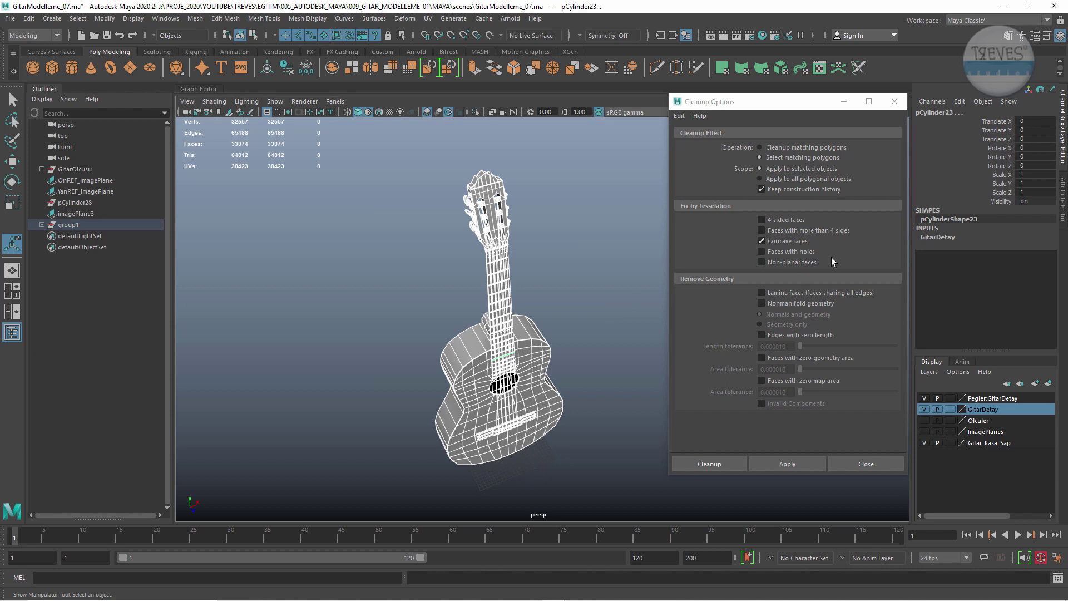
{"action": "left_click", "coordinate": [766, 243]}
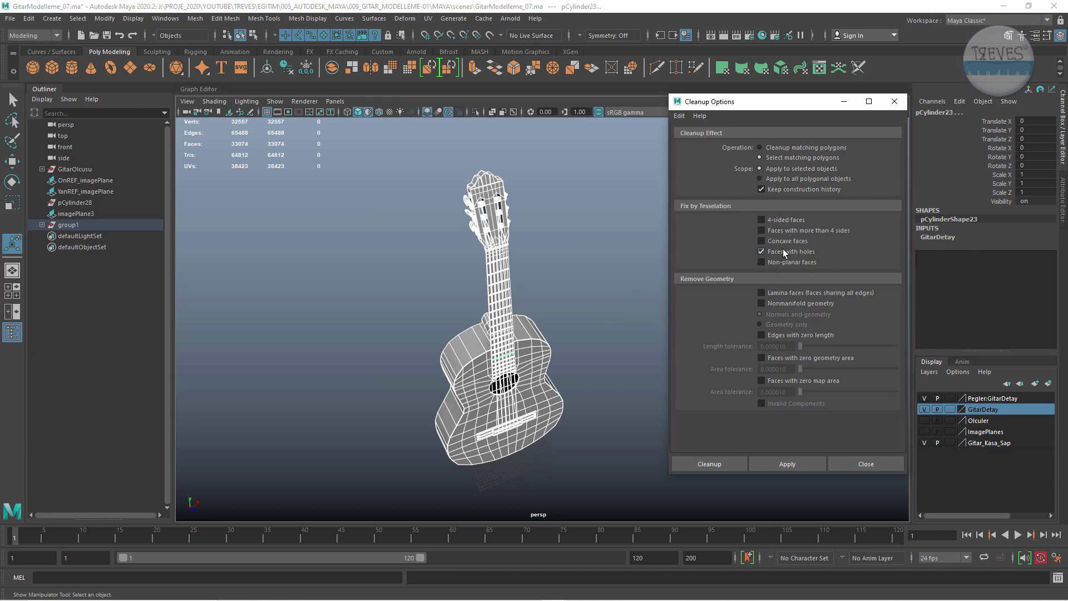
{"action": "left_click", "coordinate": [784, 466]}
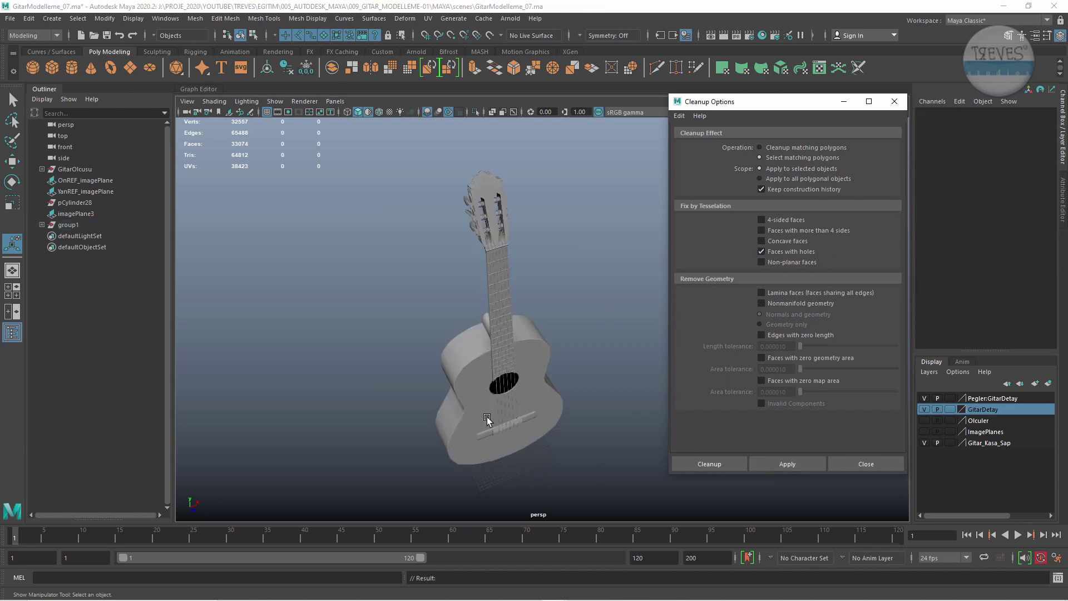
{"action": "left_click_drag", "start_coordinate": [584, 391], "coordinate": [544, 386], "text": "alt"}
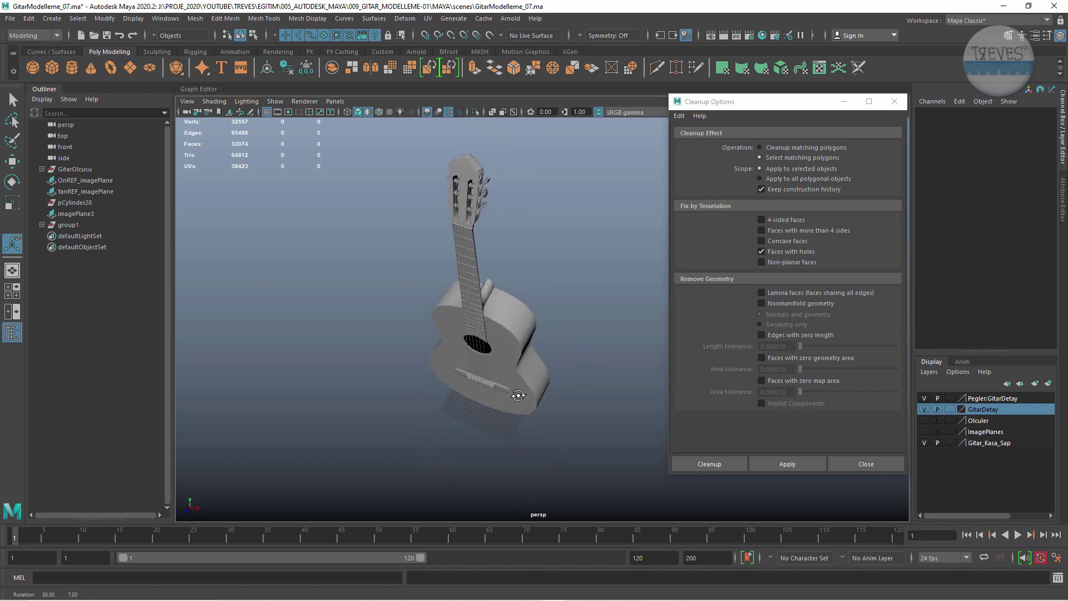
Check the reselected guitar for Non-planar faces, Faces with holes off, selecting 450 faces.
{"action": "mouse_move", "coordinate": [374, 155]}
{"action": "left_mouse_down"}
{"action": "mouse_move", "coordinate": [571, 433]}
{"action": "mouse_move", "coordinate": [496, 360]}
{"action": "mouse_move", "coordinate": [478, 362]}
{"action": "left_mouse_up"}
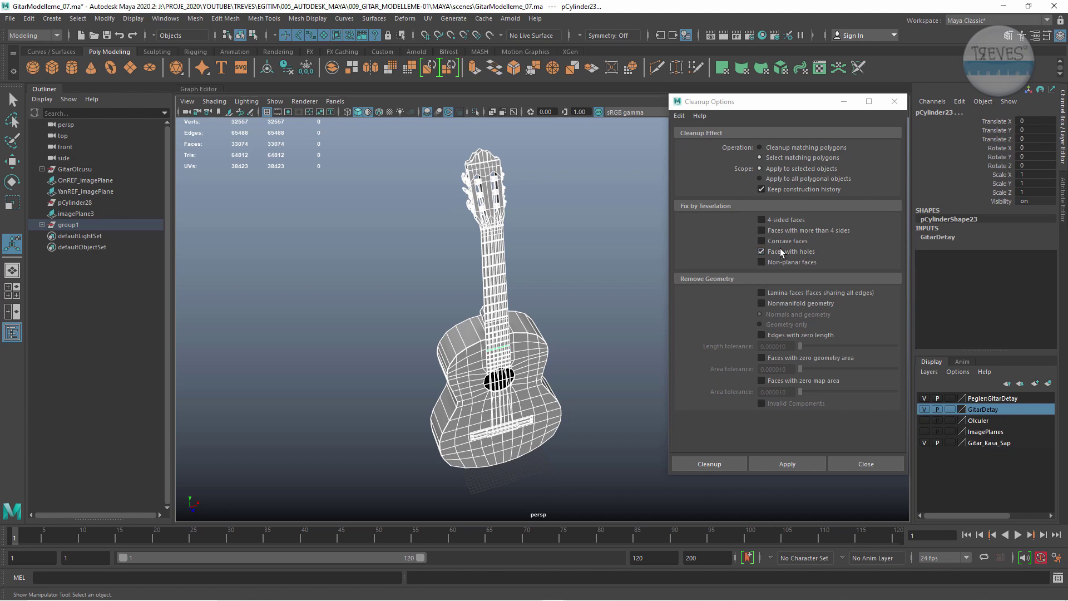
{"action": "left_click", "coordinate": [763, 263]}
{"action": "left_click", "coordinate": [762, 252]}
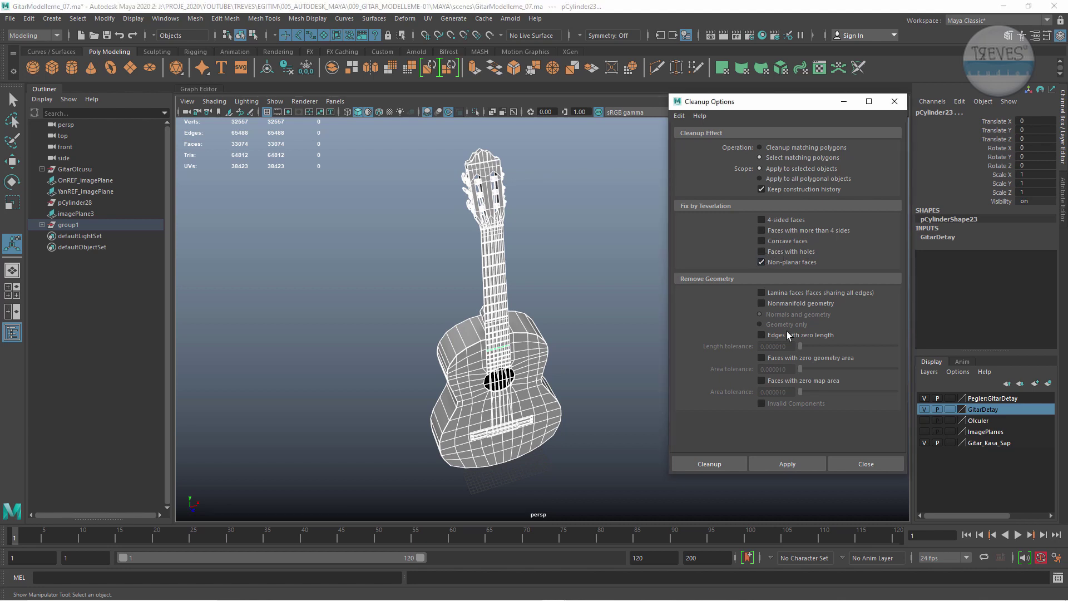
{"action": "left_click", "coordinate": [786, 463]}
Frame and orbit around the flagged non-planar face, then add polygon plane pPlane1.
{"action": "left_click_drag", "start_coordinate": [451, 319], "coordinate": [493, 302], "text": "alt"}
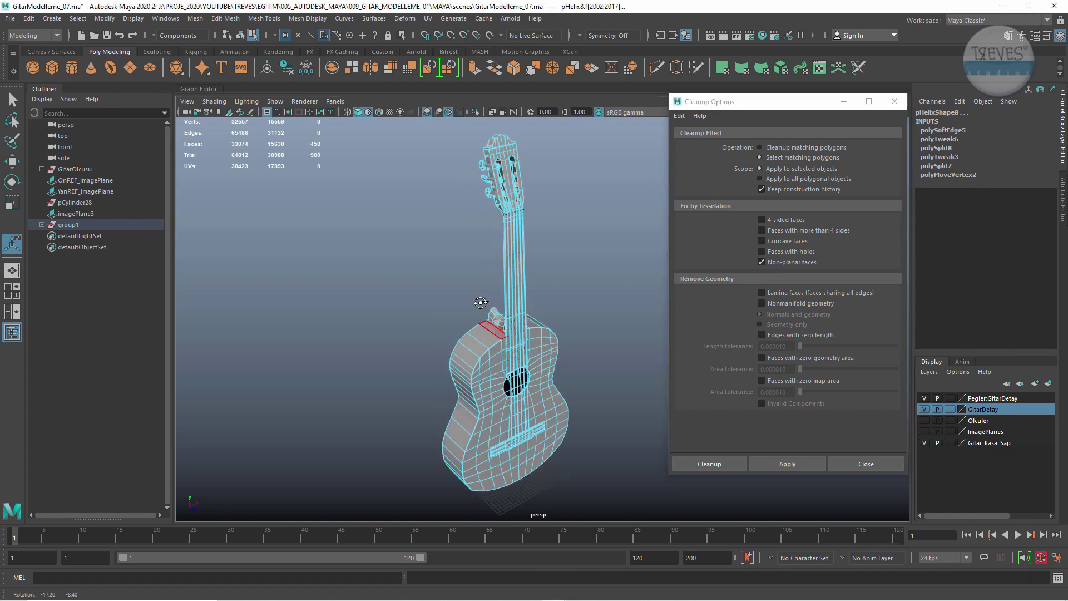
{"action": "key", "text": "f"}
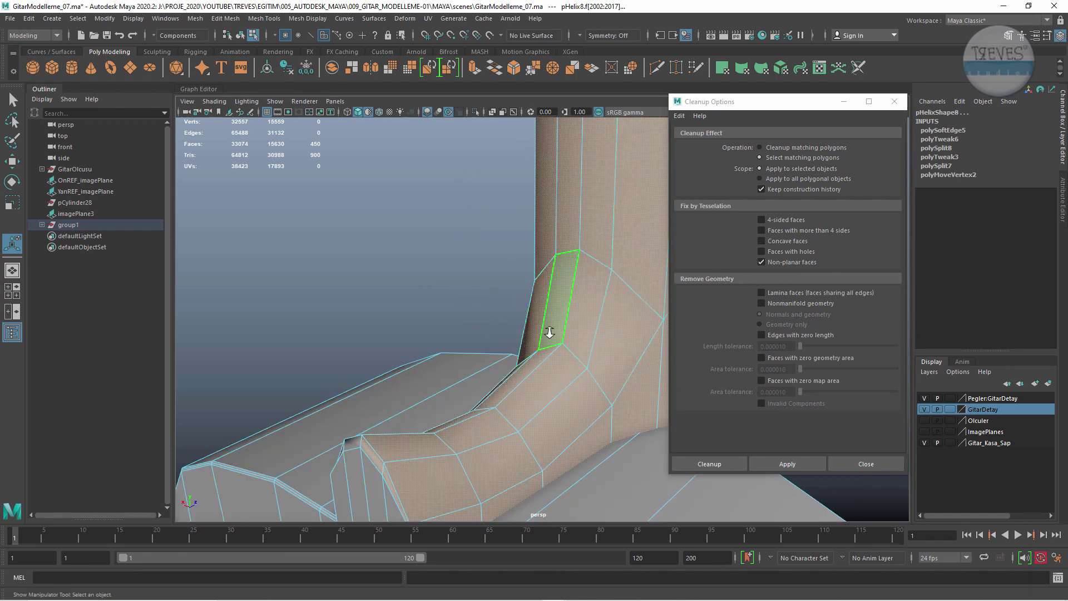
{"action": "left_click_drag", "start_coordinate": [548, 333], "coordinate": [412, 332], "text": "alt"}
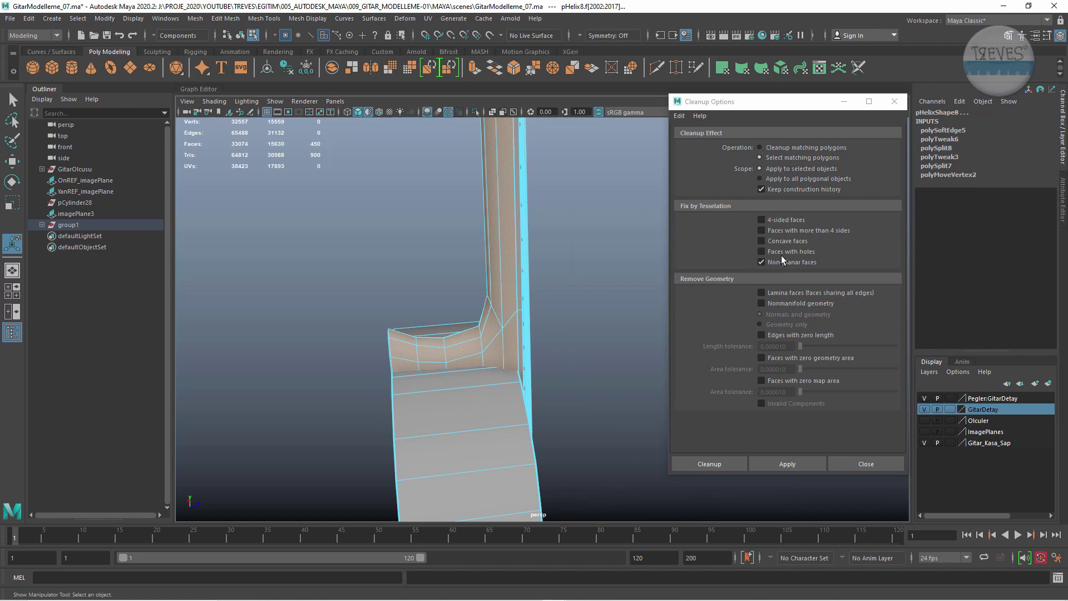
{"action": "right_click_drag", "start_coordinate": [544, 310], "coordinate": [384, 260], "text": "alt"}
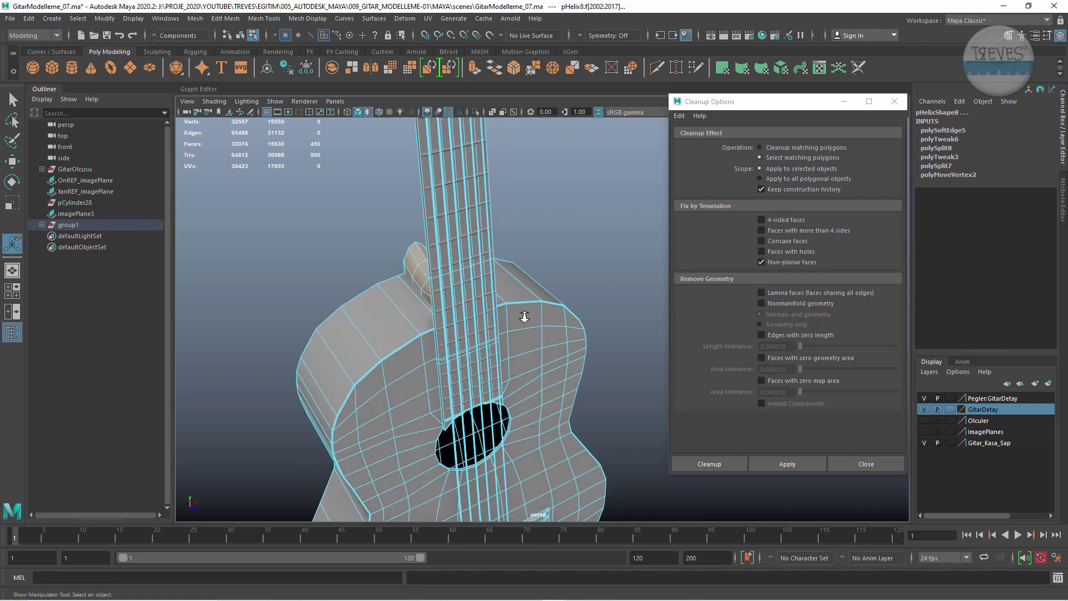
{"action": "left_click_drag", "start_coordinate": [384, 259], "coordinate": [322, 263], "text": "alt"}
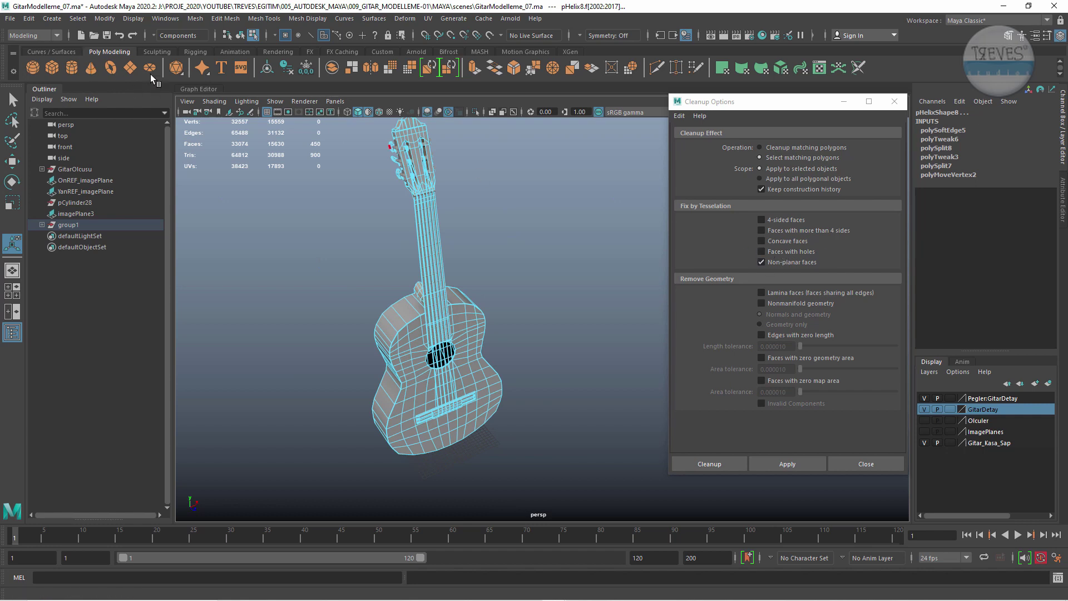
{"action": "left_click", "coordinate": [130, 67]}
Move pPlane1 away from the guitar along Z and frame it.
{"action": "right_click_drag", "start_coordinate": [580, 369], "coordinate": [302, 266], "text": "alt"}
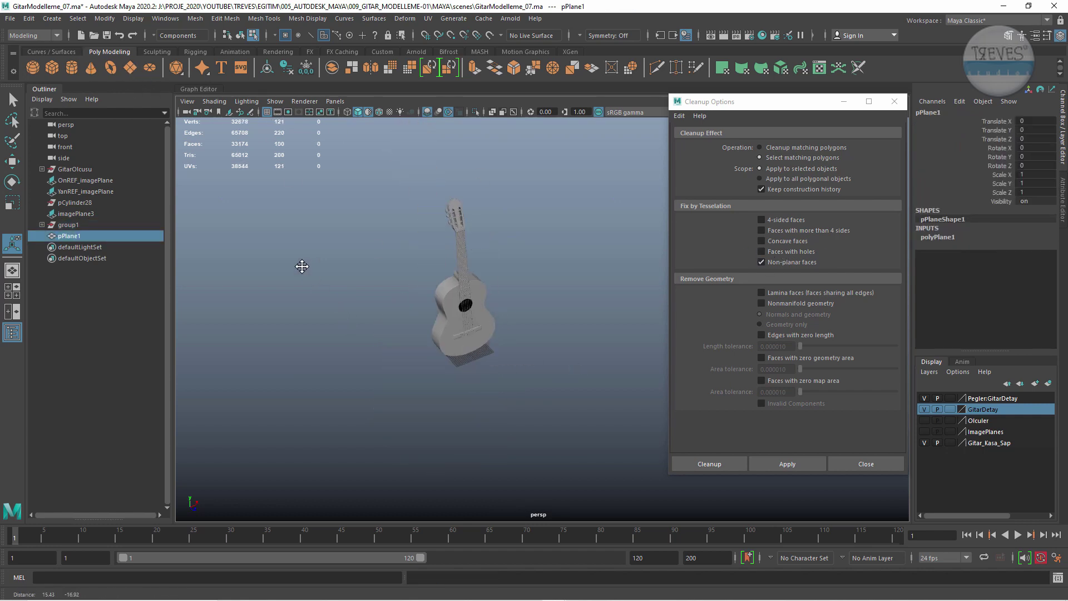
{"action": "mouse_move", "coordinate": [302, 266]}
{"action": "left_mouse_down", "text": "alt"}
{"action": "mouse_move", "coordinate": [501, 346]}
{"action": "mouse_move", "coordinate": [596, 489]}
{"action": "left_mouse_up", "text": "alt"}
{"action": "key", "text": "w"}
{"action": "key", "text": "f"}
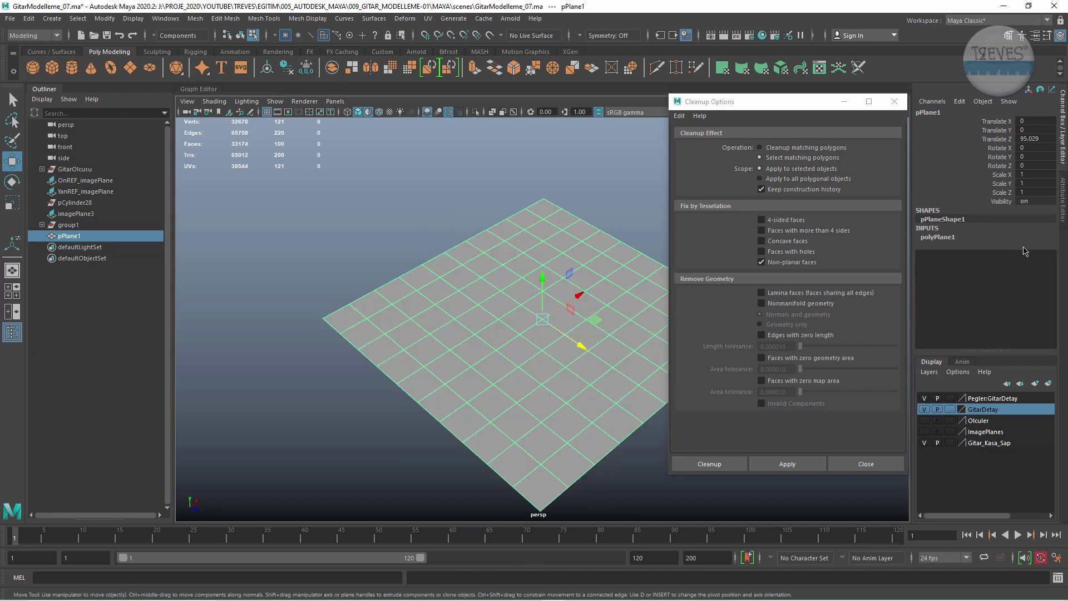
Set polyPlane1 Subdivisions Width and Height to 1, deselect, and bring up the Cleanup Options help.
{"action": "left_click", "coordinate": [939, 237]}
{"action": "left_click_drag", "start_coordinate": [1035, 264], "coordinate": [1042, 272]}
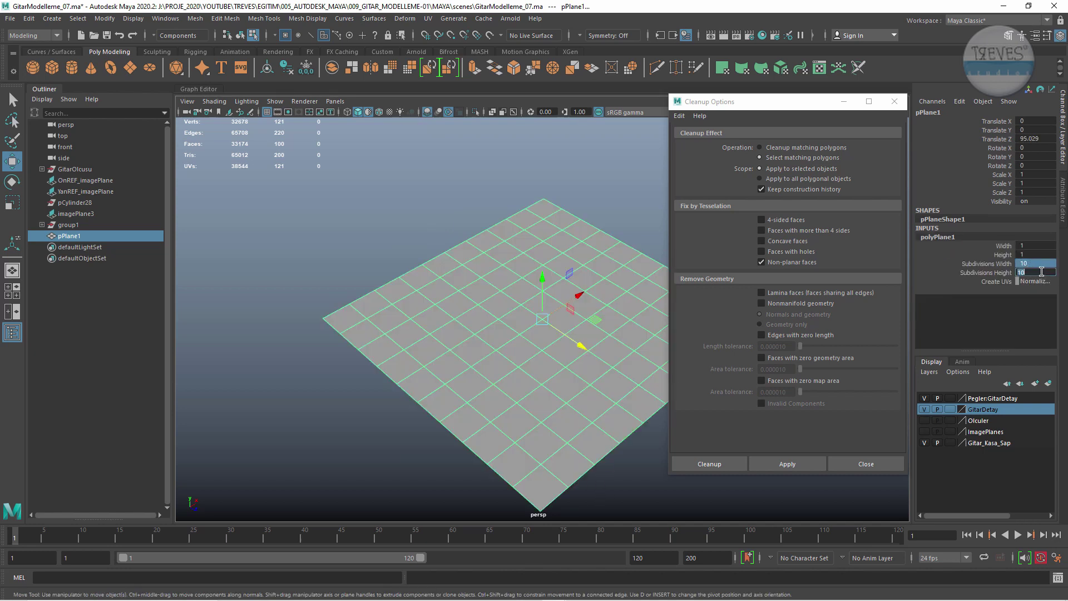
{"action": "type", "text": "1"}
{"action": "key", "text": "Return"}
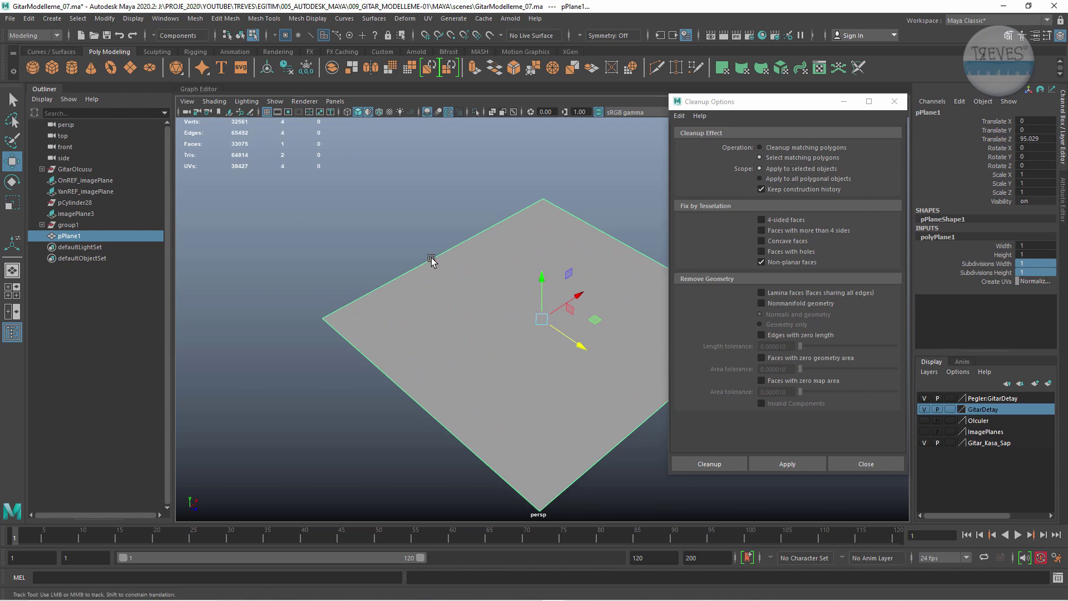
{"action": "mouse_move", "coordinate": [429, 257]}
{"action": "left_mouse_down", "text": "alt"}
{"action": "mouse_move", "coordinate": [558, 308]}
{"action": "mouse_move", "coordinate": [466, 287]}
{"action": "left_mouse_up", "text": "alt"}
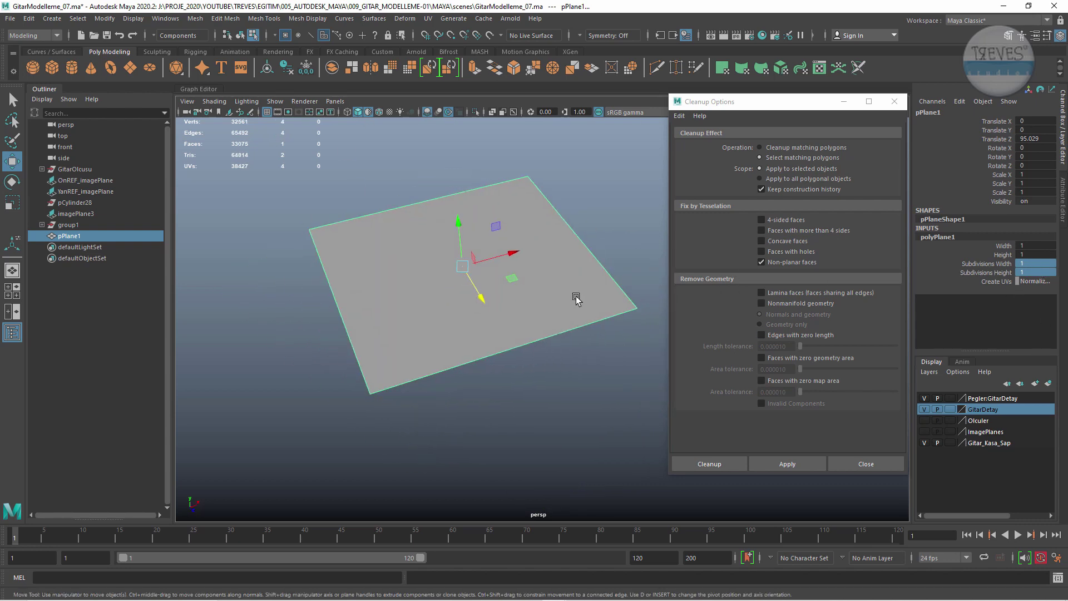
{"action": "left_click", "coordinate": [629, 194]}
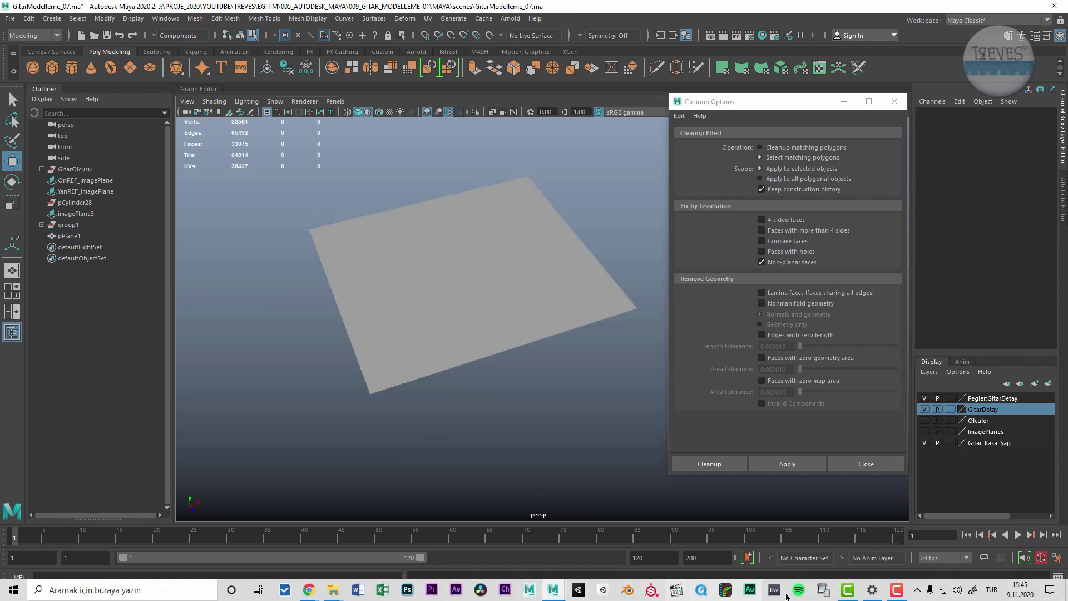
{"action": "mouse_move", "coordinate": [308, 590]}
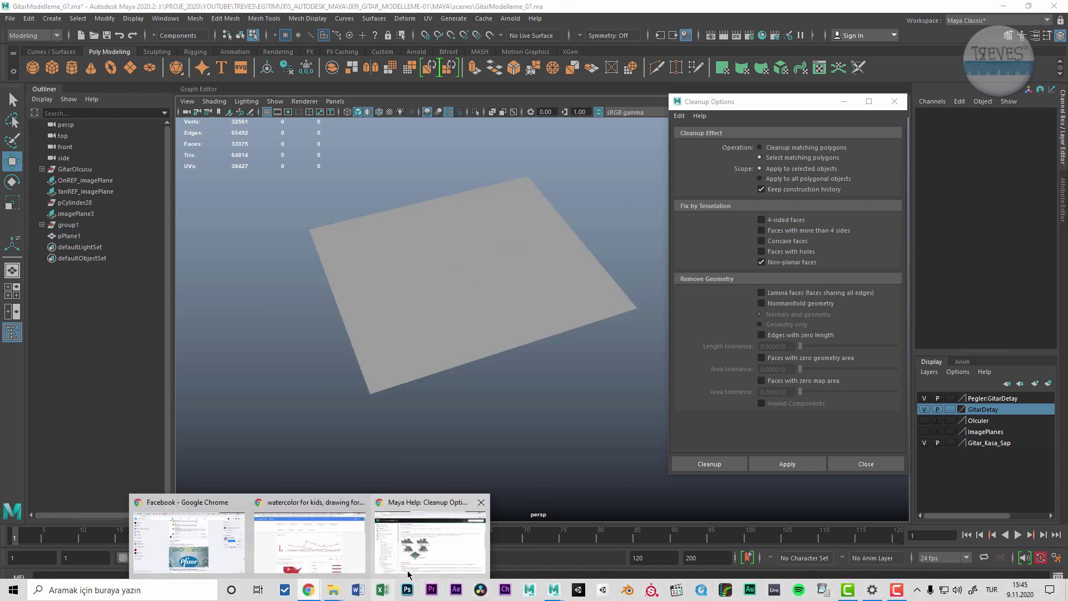
{"action": "left_click", "coordinate": [434, 537]}
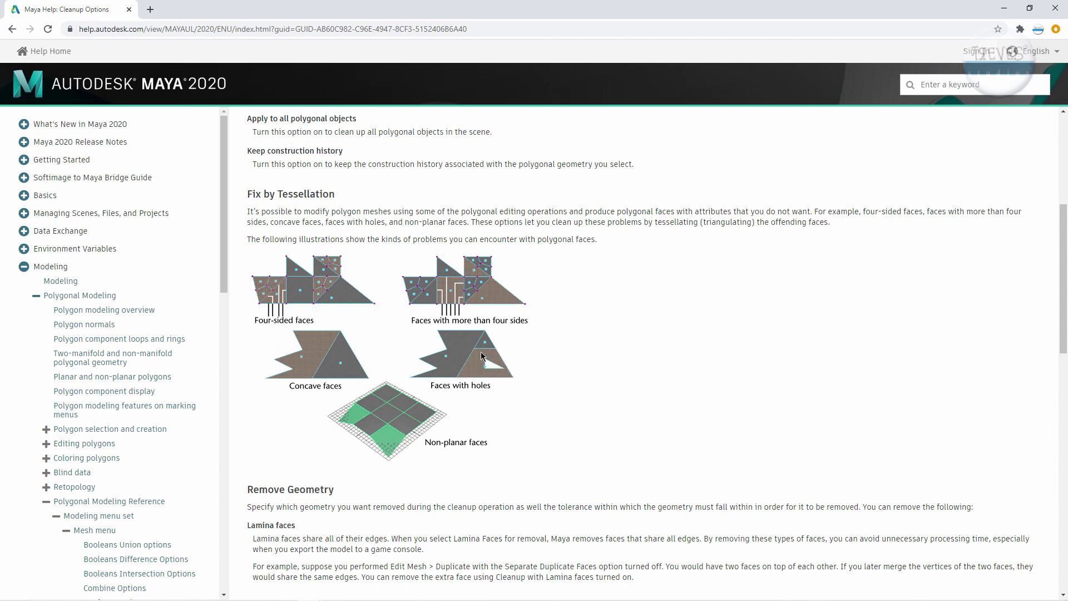
Back in Maya, select the single-face plane and orbit to view it from above.
{"action": "left_click", "coordinate": [1005, 9]}
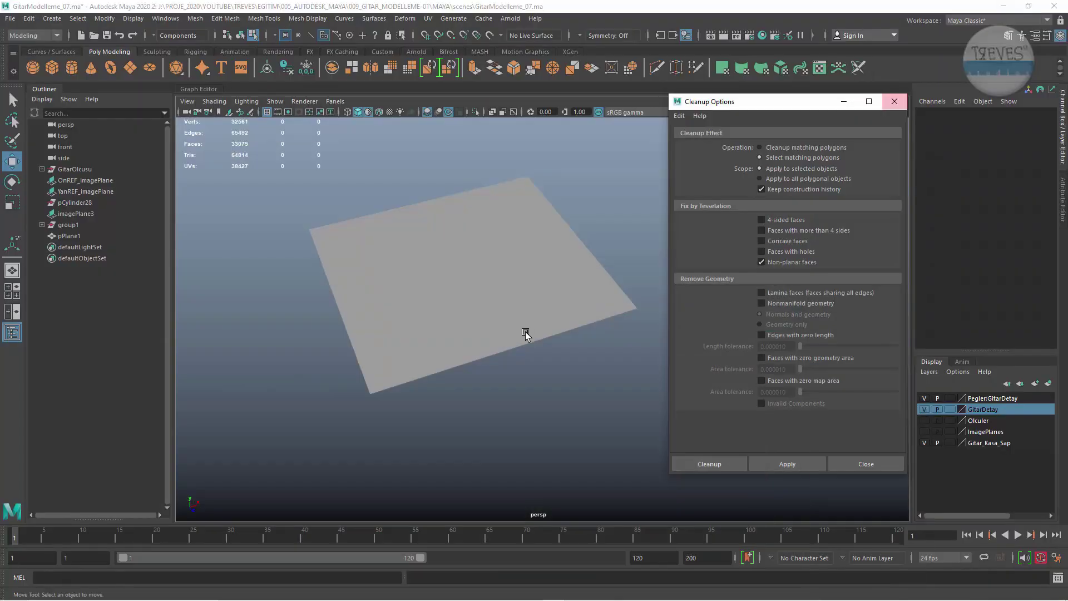
{"action": "left_click_drag", "start_coordinate": [430, 302], "coordinate": [435, 321], "text": "alt"}
{"action": "left_click", "coordinate": [435, 320]}
{"action": "mouse_move", "coordinate": [529, 342]}
{"action": "left_mouse_down", "text": "alt"}
{"action": "mouse_move", "coordinate": [467, 295]}
{"action": "mouse_move", "coordinate": [472, 320]}
{"action": "left_mouse_up", "text": "alt"}
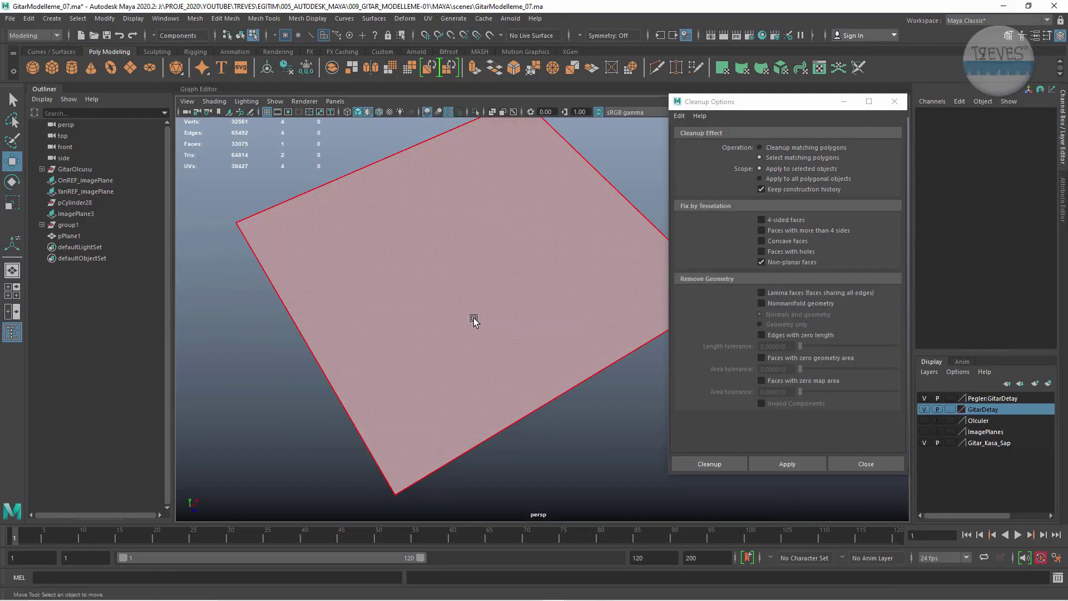
{"action": "mouse_move", "coordinate": [474, 320]}
{"action": "left_mouse_down", "text": "alt"}
{"action": "mouse_move", "coordinate": [556, 255]}
{"action": "mouse_move", "coordinate": [453, 253]}
{"action": "mouse_move", "coordinate": [562, 238]}
{"action": "mouse_move", "coordinate": [447, 232]}
{"action": "mouse_move", "coordinate": [544, 227]}
{"action": "left_mouse_up", "text": "alt"}
Slice the plane with two horizontal and two vertical Multi-Cut lines into nine faces.
{"action": "right_click_drag", "start_coordinate": [544, 226], "coordinate": [316, 215], "text": "shift"}
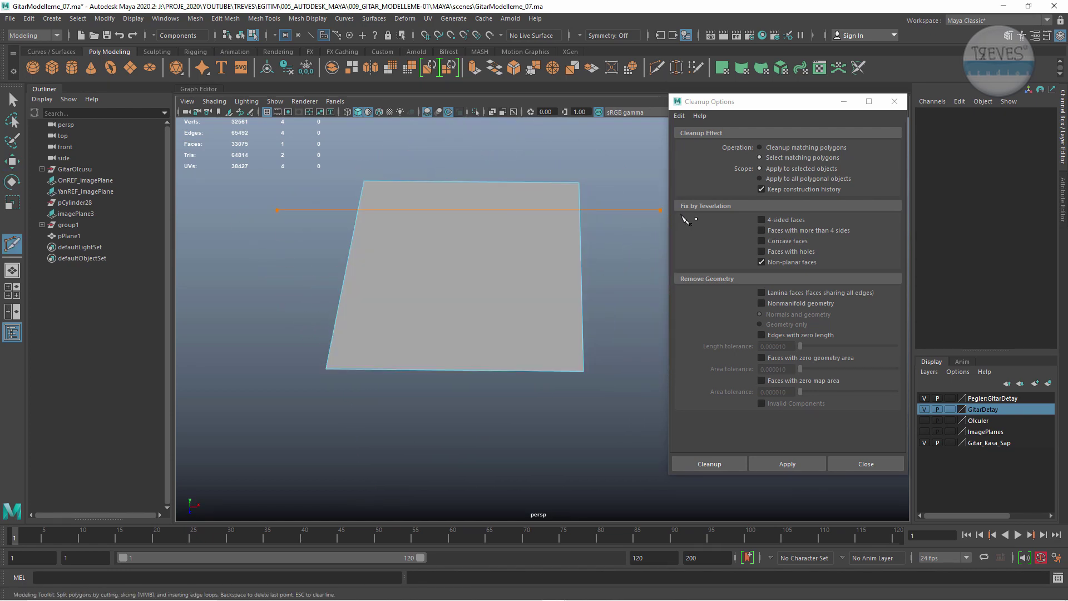
{"action": "left_click_drag", "start_coordinate": [280, 212], "coordinate": [685, 211]}
{"action": "left_click_drag", "start_coordinate": [284, 292], "coordinate": [668, 291]}
{"action": "left_click_drag", "start_coordinate": [411, 167], "coordinate": [410, 445]}
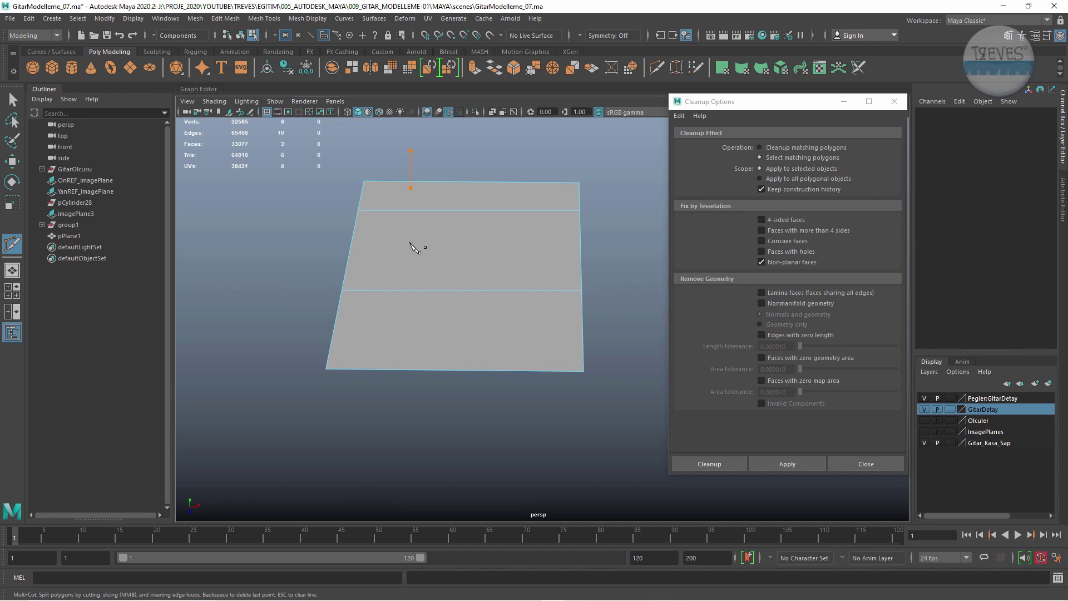
{"action": "left_click_drag", "start_coordinate": [518, 156], "coordinate": [519, 445]}
In object mode, run the Cleanup check for Faces with holes on the plane, finding none.
{"action": "key", "text": "F10"}
{"action": "key", "text": "F8"}
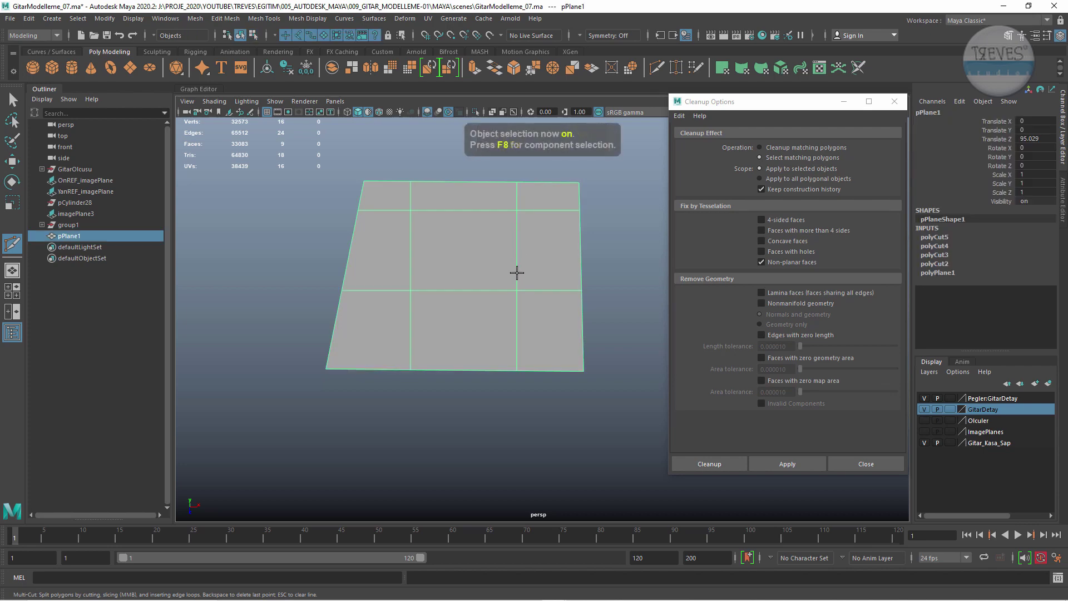
{"action": "mouse_move", "coordinate": [517, 272]}
{"action": "left_mouse_down", "text": "alt"}
{"action": "mouse_move", "coordinate": [460, 369]}
{"action": "mouse_move", "coordinate": [337, 375]}
{"action": "mouse_move", "coordinate": [420, 420]}
{"action": "mouse_move", "coordinate": [400, 410]}
{"action": "mouse_move", "coordinate": [486, 351]}
{"action": "left_mouse_up", "text": "alt"}
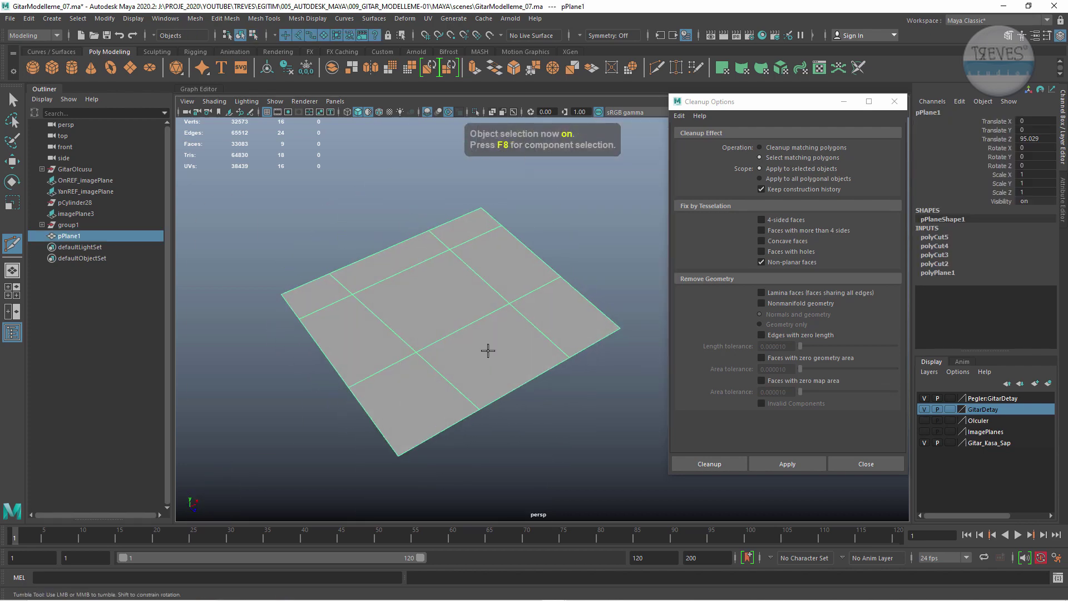
{"action": "left_click", "coordinate": [775, 251]}
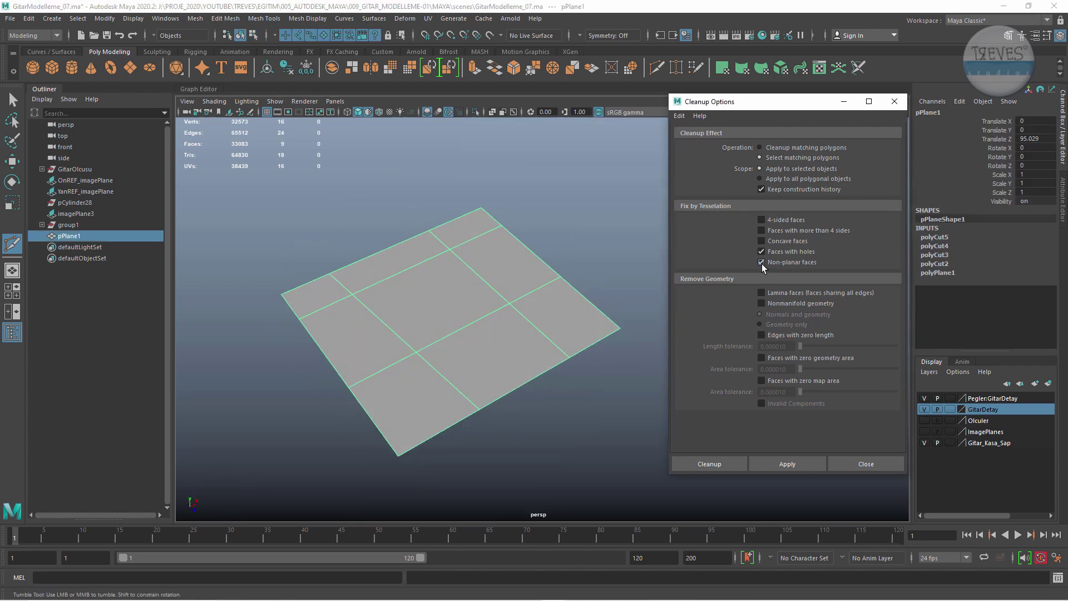
{"action": "left_click", "coordinate": [787, 465]}
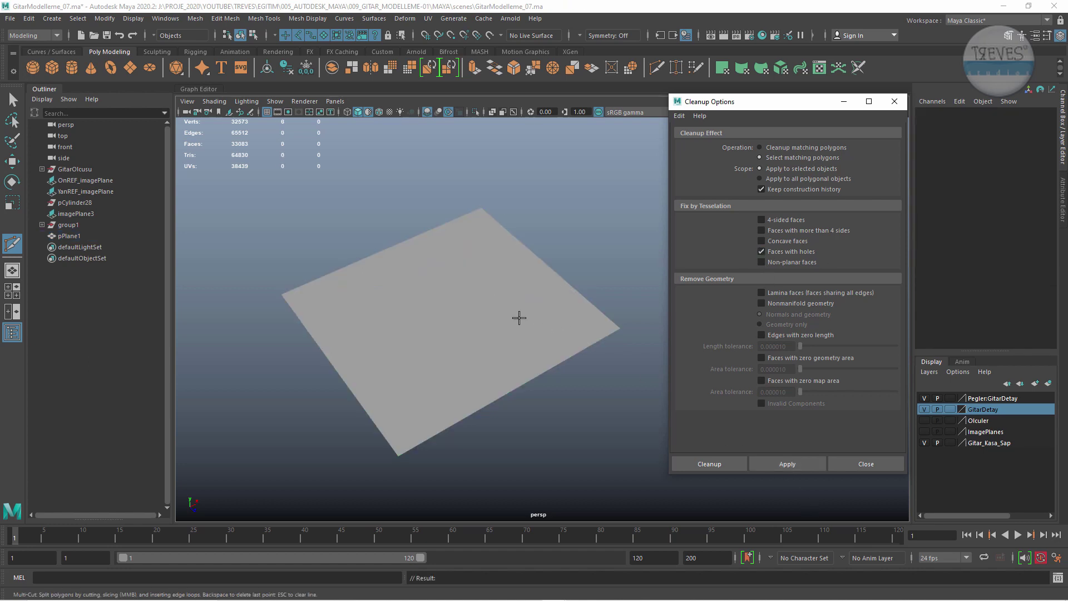
Delete the plane's centre face to leave a hole and rerun the Cleanup check.
{"action": "key", "text": "w"}
{"action": "left_click", "coordinate": [489, 350]}
{"action": "mouse_move", "coordinate": [520, 375]}
{"action": "left_mouse_down", "text": "alt"}
{"action": "mouse_move", "coordinate": [505, 405]}
{"action": "mouse_move", "coordinate": [524, 383]}
{"action": "left_mouse_up", "text": "alt"}
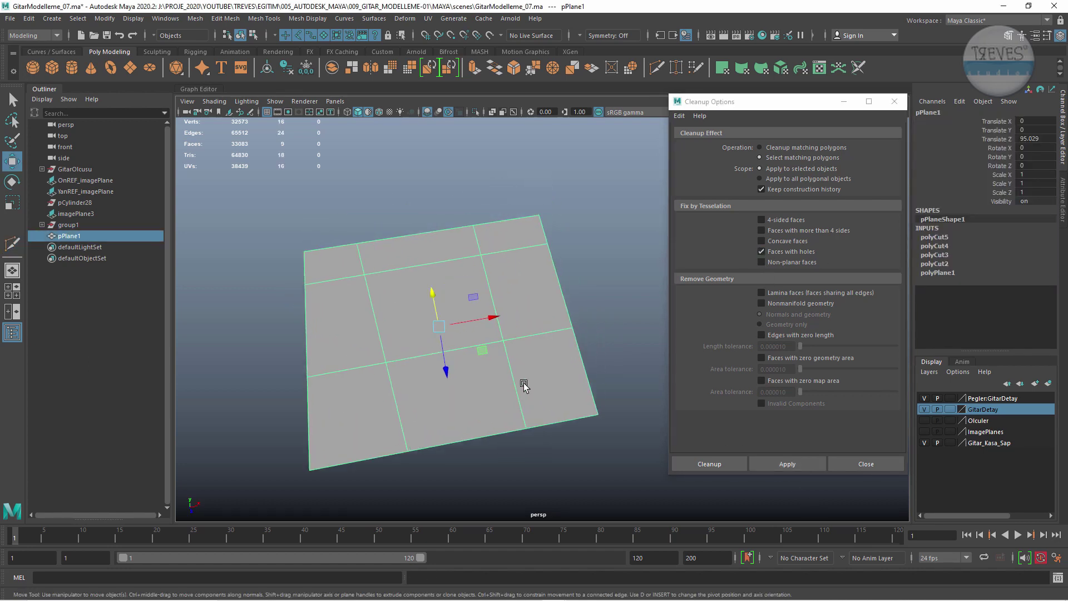
{"action": "key", "text": "F10"}
{"action": "key", "text": "F11"}
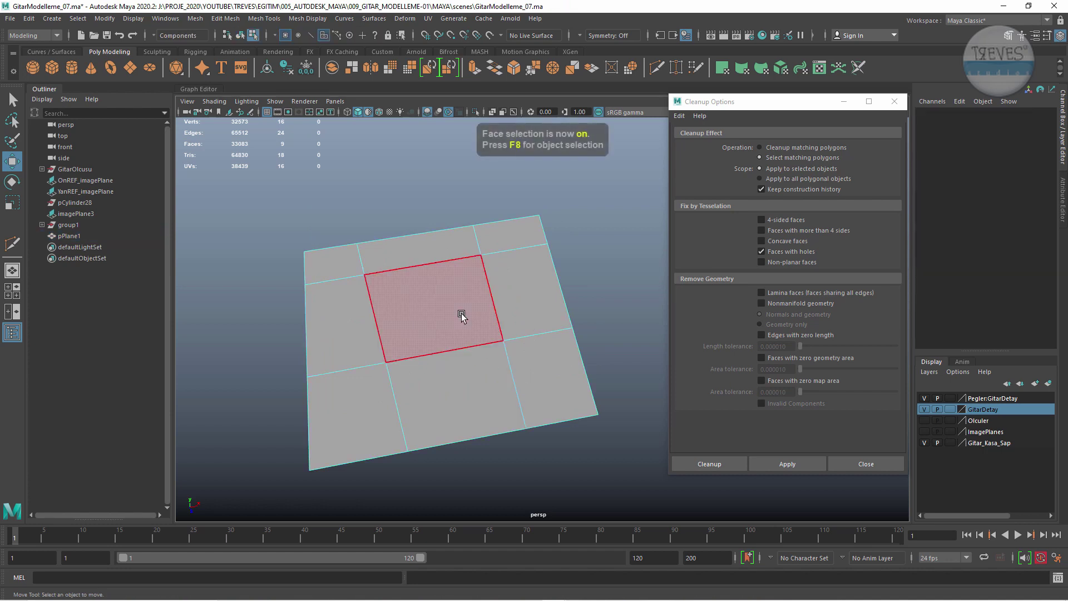
{"action": "left_click", "coordinate": [462, 315]}
{"action": "key", "text": "Delete"}
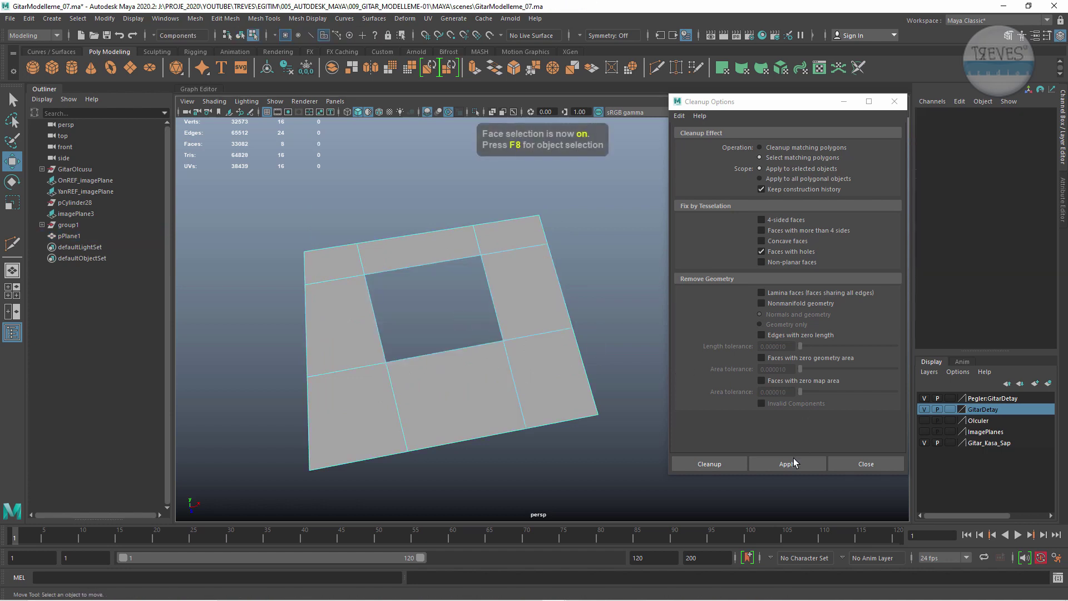
{"action": "left_click", "coordinate": [787, 464]}
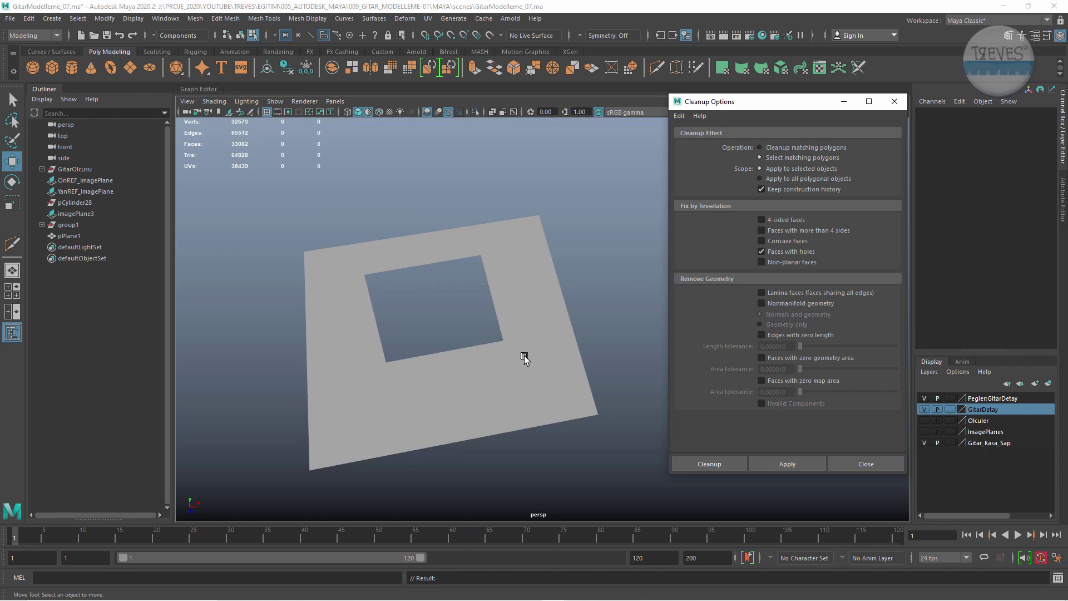
Delete the right-side and top-right strip edges around the hole.
{"action": "left_click", "coordinate": [523, 359]}
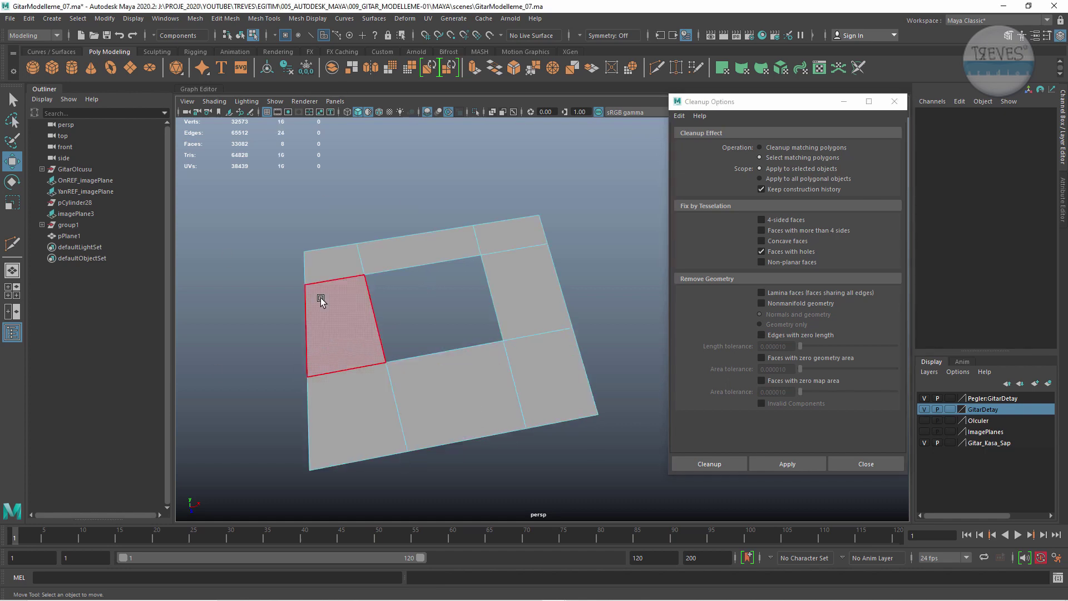
{"action": "mouse_move", "coordinate": [505, 287]}
{"action": "left_mouse_down", "text": "alt"}
{"action": "mouse_move", "coordinate": [470, 353]}
{"action": "mouse_move", "coordinate": [492, 334]}
{"action": "left_mouse_up", "text": "alt"}
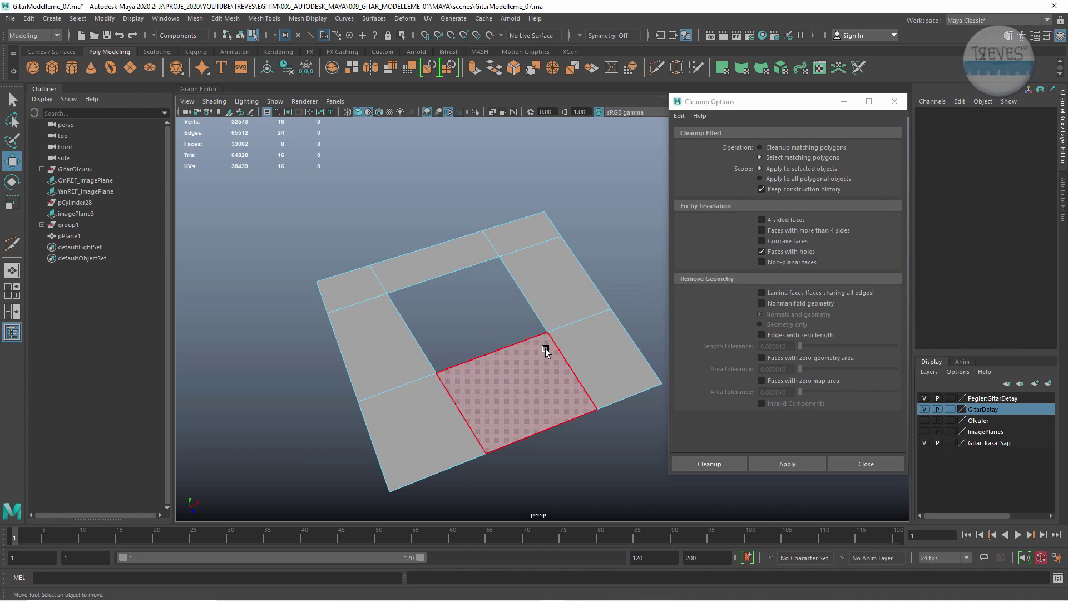
{"action": "left_click", "coordinate": [566, 362]}
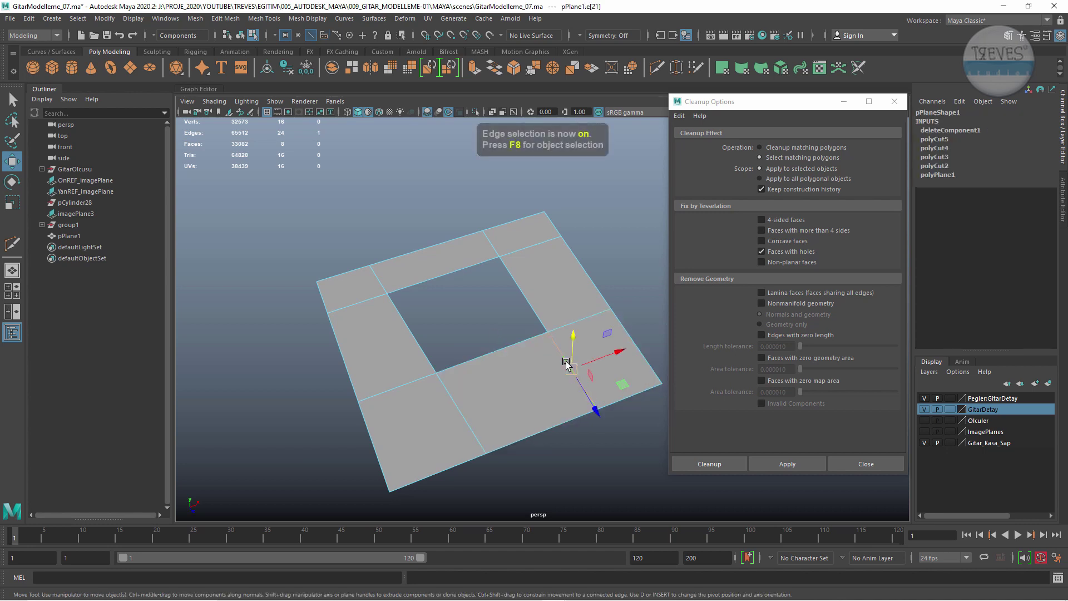
{"action": "key", "text": "Delete"}
{"action": "left_click", "coordinate": [562, 327]}
{"action": "key", "text": "Delete"}
{"action": "left_click", "coordinate": [528, 251]}
{"action": "key", "text": "Delete"}
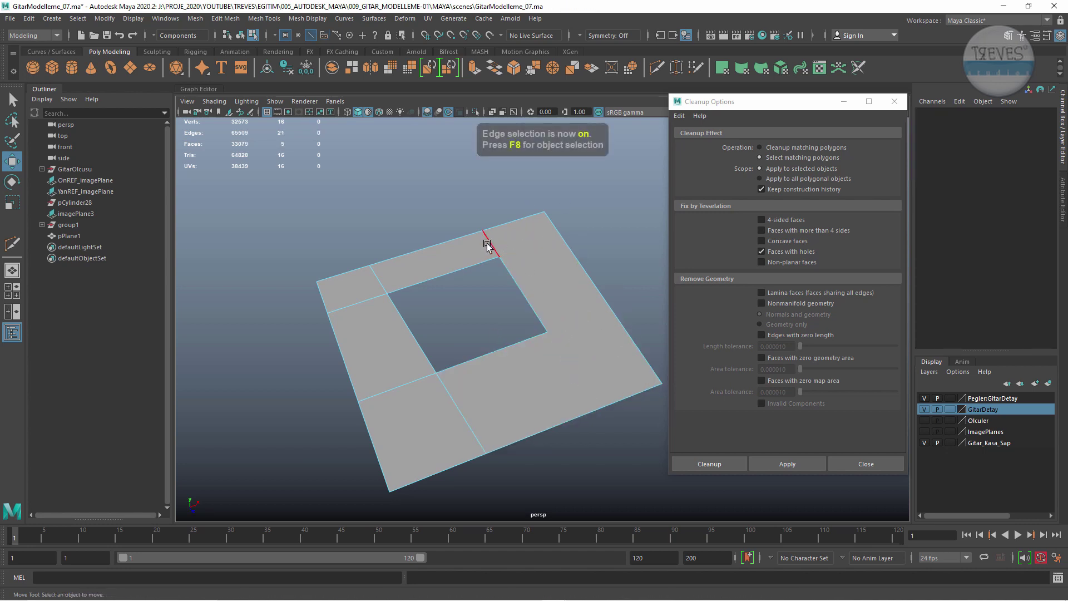
{"action": "left_click", "coordinate": [491, 244]}
{"action": "key", "text": "Delete"}
Delete the top-left and lower strip edges, leaving one face, and return to object mode.
{"action": "left_click", "coordinate": [379, 278]}
{"action": "key", "text": "Delete"}
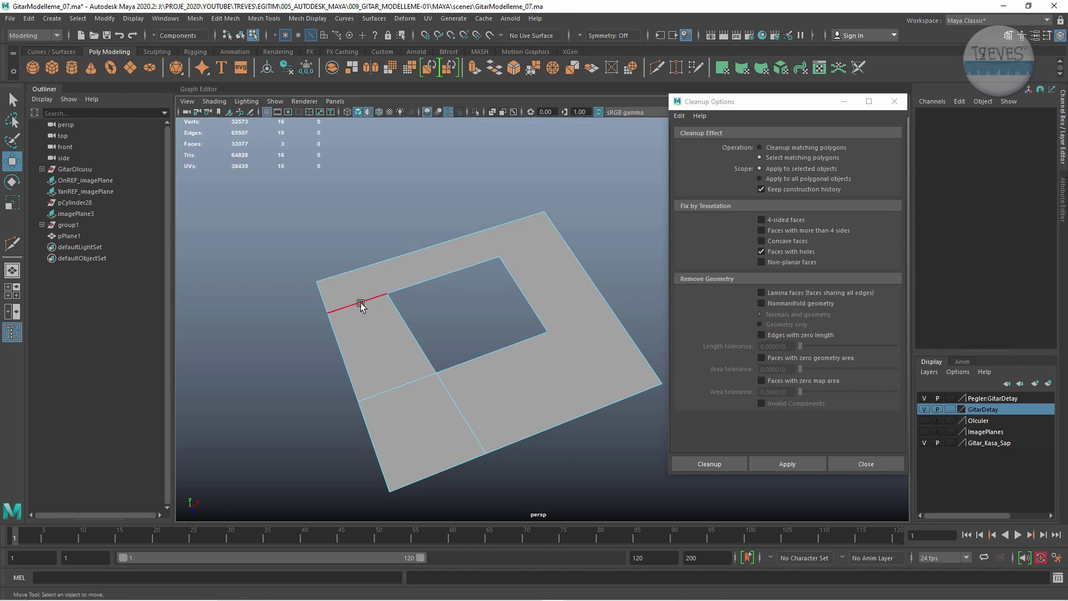
{"action": "left_click", "coordinate": [358, 303]}
{"action": "key", "text": "Delete"}
{"action": "left_click", "coordinate": [384, 393]}
{"action": "key", "text": "Delete"}
{"action": "left_click", "coordinate": [453, 398]}
{"action": "key", "text": "Delete"}
{"action": "key", "text": "F8"}
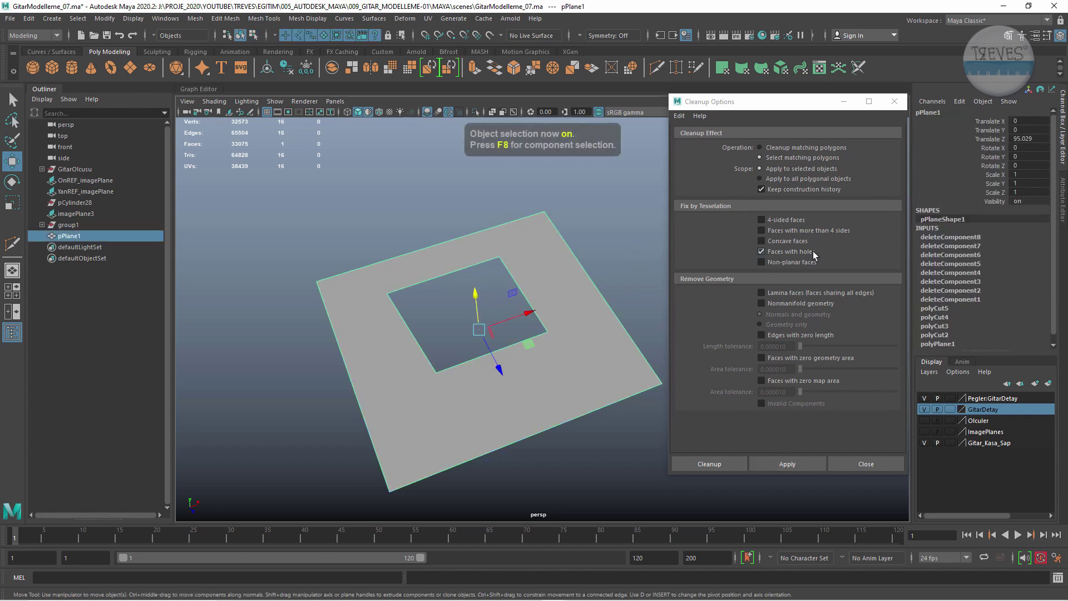
Let Cleanup select the plane's face with a hole, inspect it, then delete pPlane1.
{"action": "left_click", "coordinate": [797, 463]}
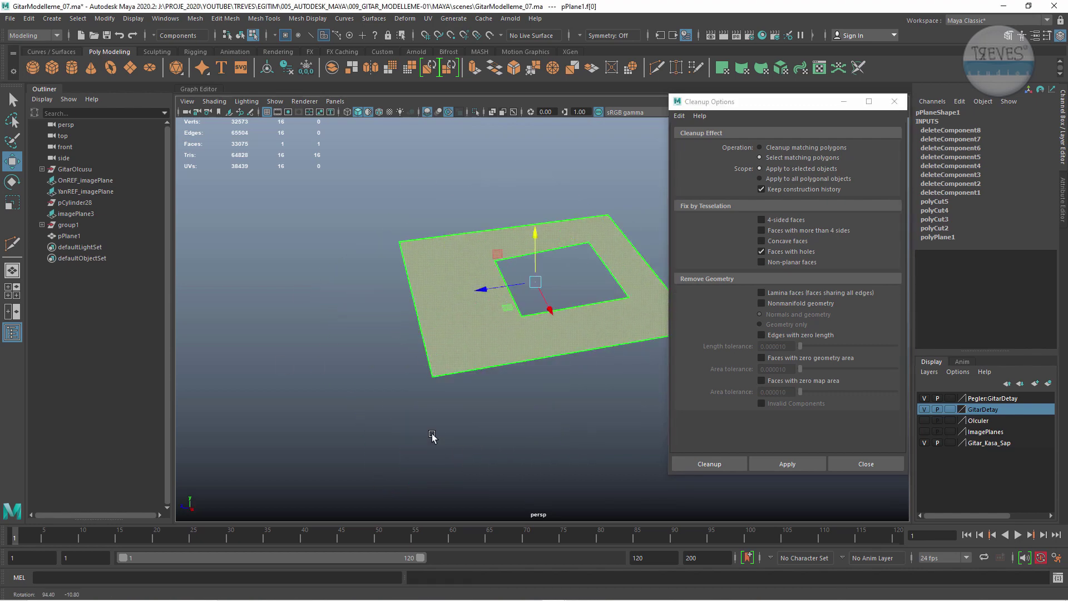
{"action": "left_click_drag", "start_coordinate": [517, 425], "coordinate": [508, 378], "text": "alt"}
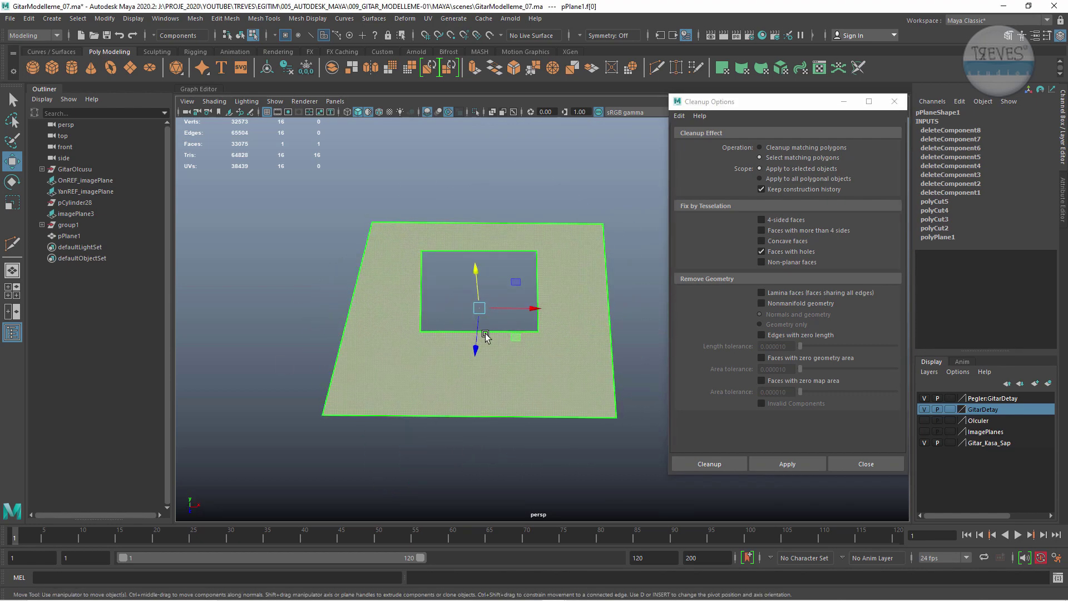
{"action": "mouse_move", "coordinate": [460, 352]}
{"action": "left_mouse_down", "text": "alt"}
{"action": "mouse_move", "coordinate": [465, 303]}
{"action": "mouse_move", "coordinate": [351, 334]}
{"action": "mouse_move", "coordinate": [536, 418]}
{"action": "left_mouse_up", "text": "alt"}
{"action": "key", "text": "F8"}
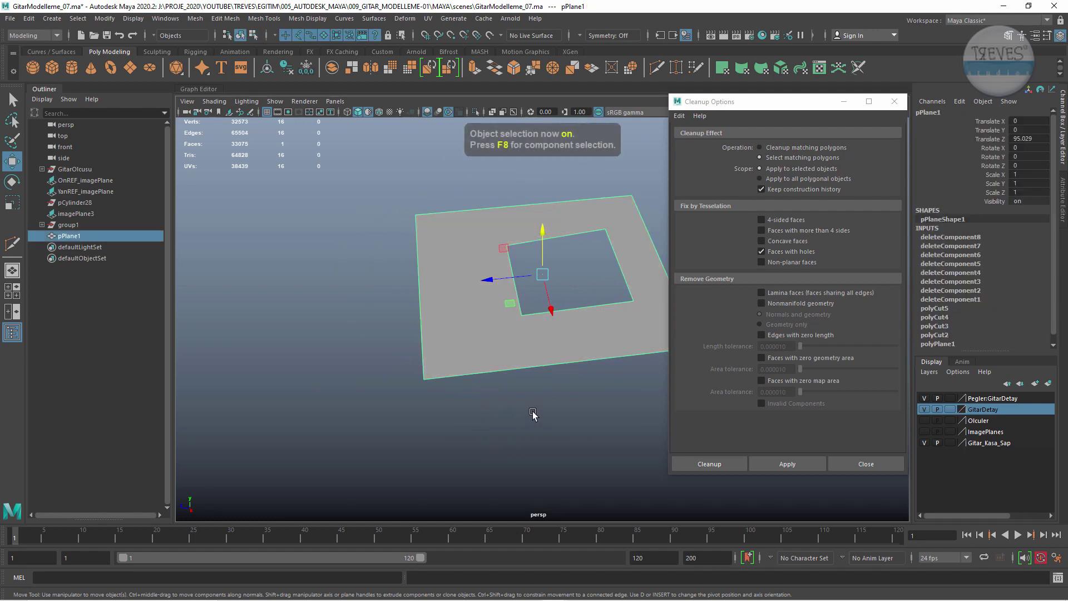
{"action": "key", "text": "Delete"}
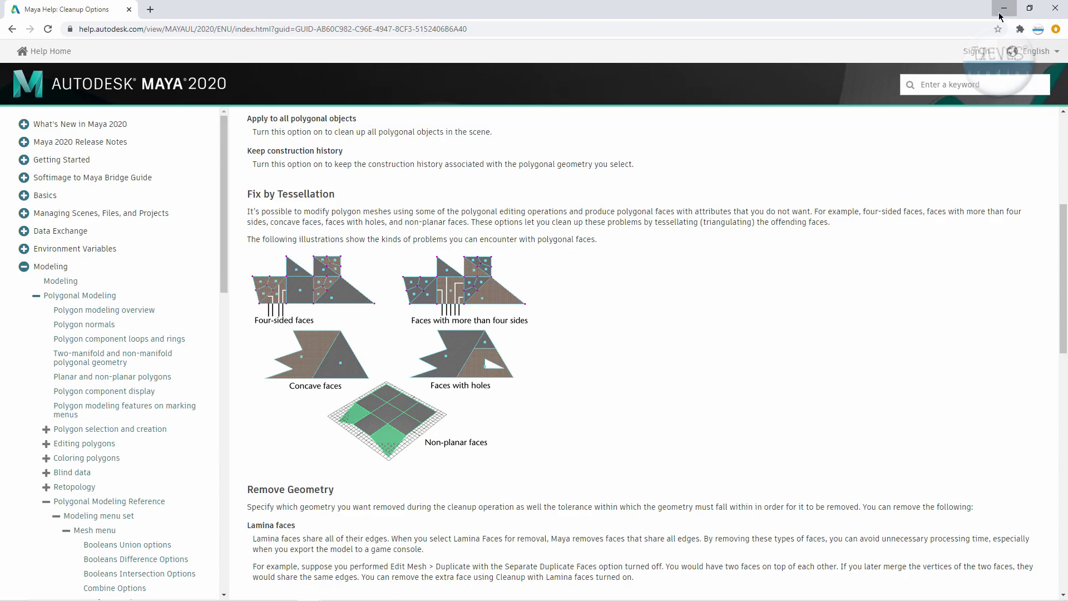
Close Cleanup Options, then create a new polygon plane moved along Z and framed.
{"action": "left_click", "coordinate": [1004, 8]}
{"action": "left_click", "coordinate": [844, 102]}
{"action": "left_click_drag", "start_coordinate": [574, 275], "coordinate": [625, 251], "text": "alt"}
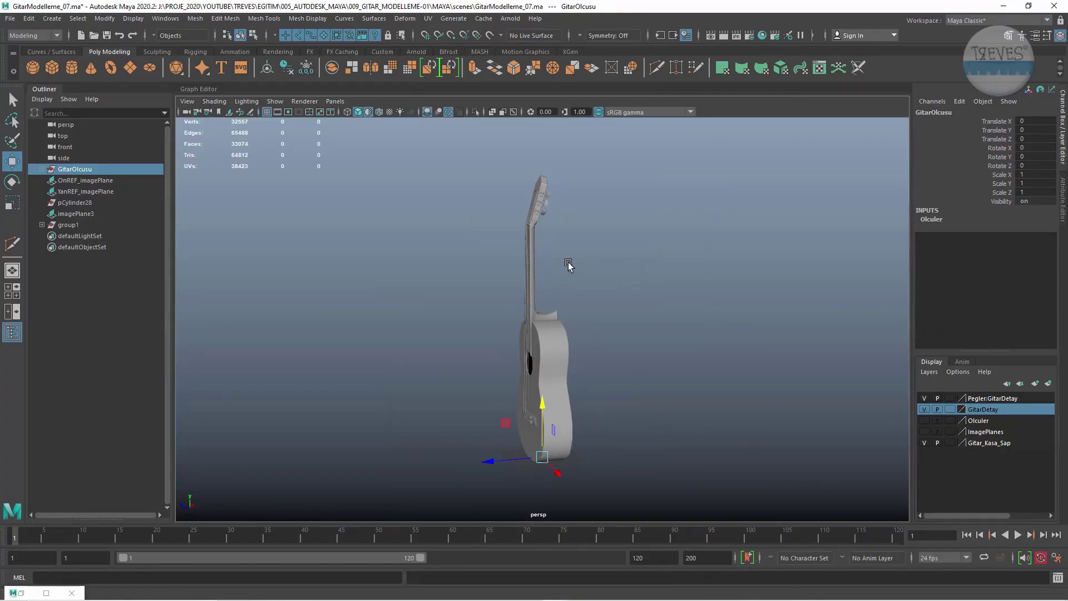
{"action": "left_click", "coordinate": [133, 67]}
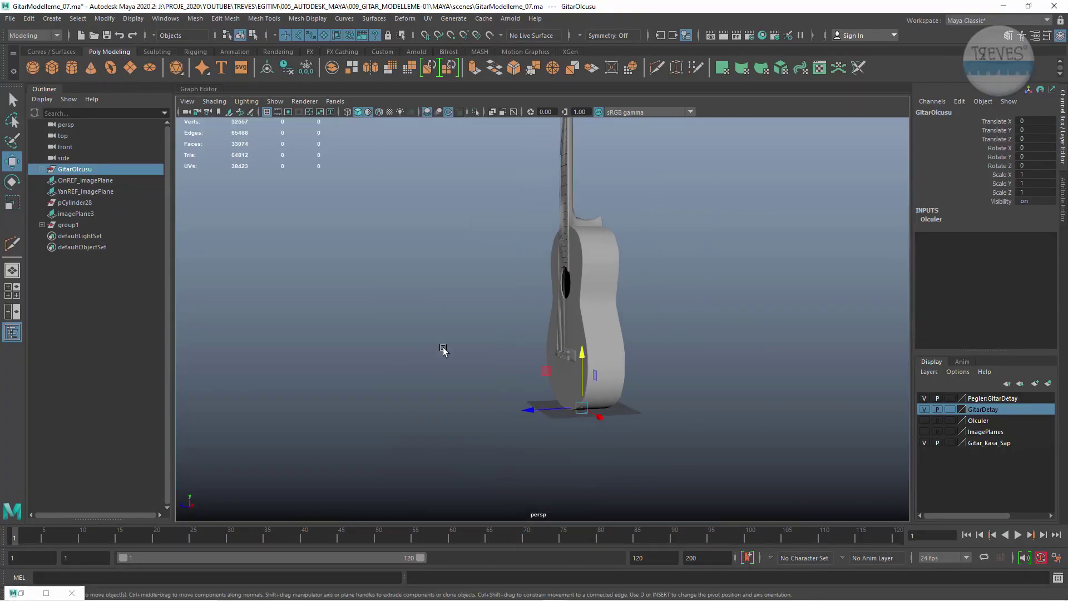
{"action": "mouse_move", "coordinate": [530, 411]}
{"action": "left_mouse_down"}
{"action": "mouse_move", "coordinate": [366, 425]}
{"action": "mouse_move", "coordinate": [406, 425]}
{"action": "mouse_move", "coordinate": [409, 369]}
{"action": "left_mouse_up"}
{"action": "key", "text": "f"}
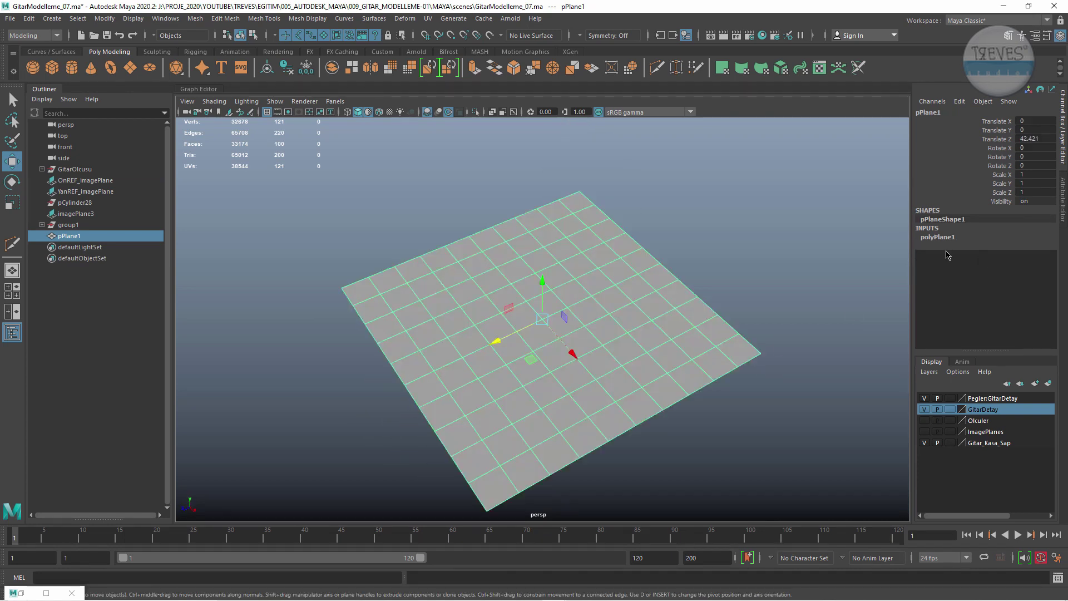
Set the new plane's Subdivisions Width and Height to 1.
{"action": "left_click", "coordinate": [938, 237]}
{"action": "left_click_drag", "start_coordinate": [1000, 263], "coordinate": [1000, 272]}
{"action": "left_click", "coordinate": [1028, 271]}
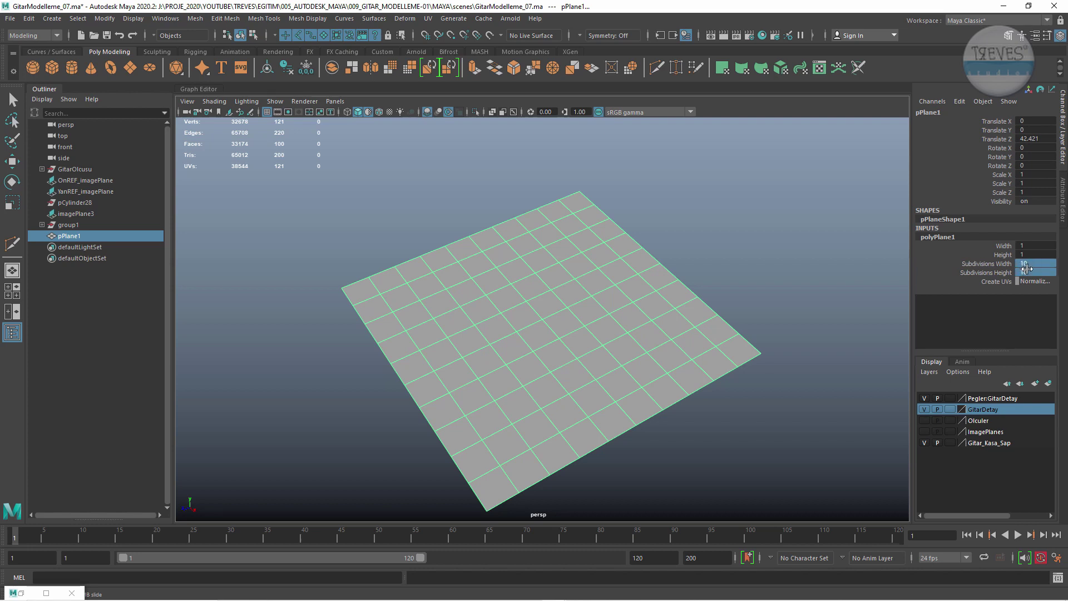
{"action": "type", "text": "1"}
{"action": "key", "text": "Return"}
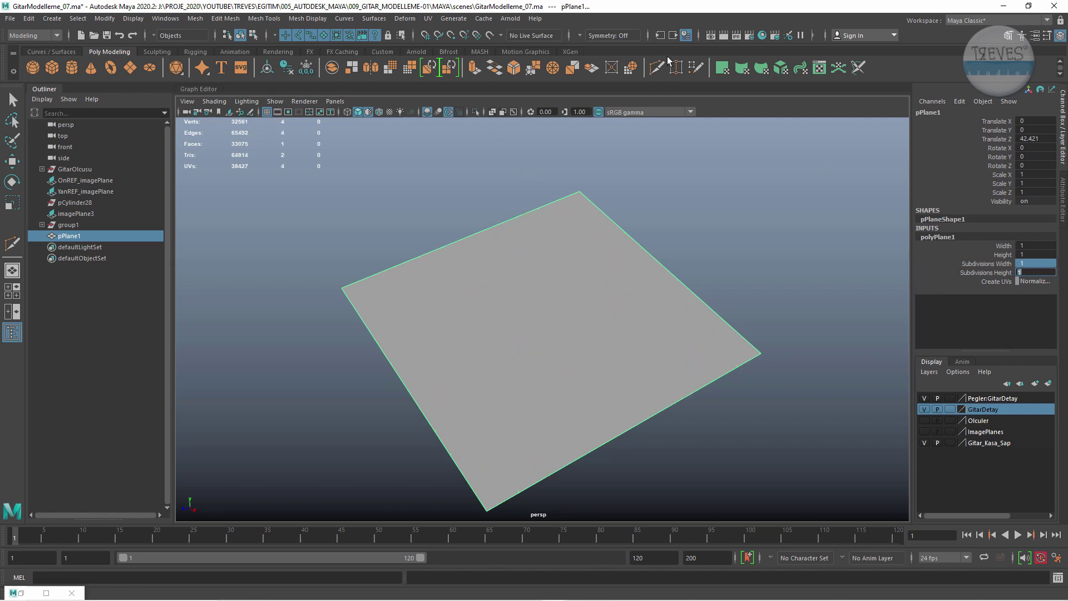
Multi-Cut the plane from corner to corner, splitting it into two triangles.
{"action": "left_click", "coordinate": [654, 69]}
{"action": "left_click", "coordinate": [581, 192]}
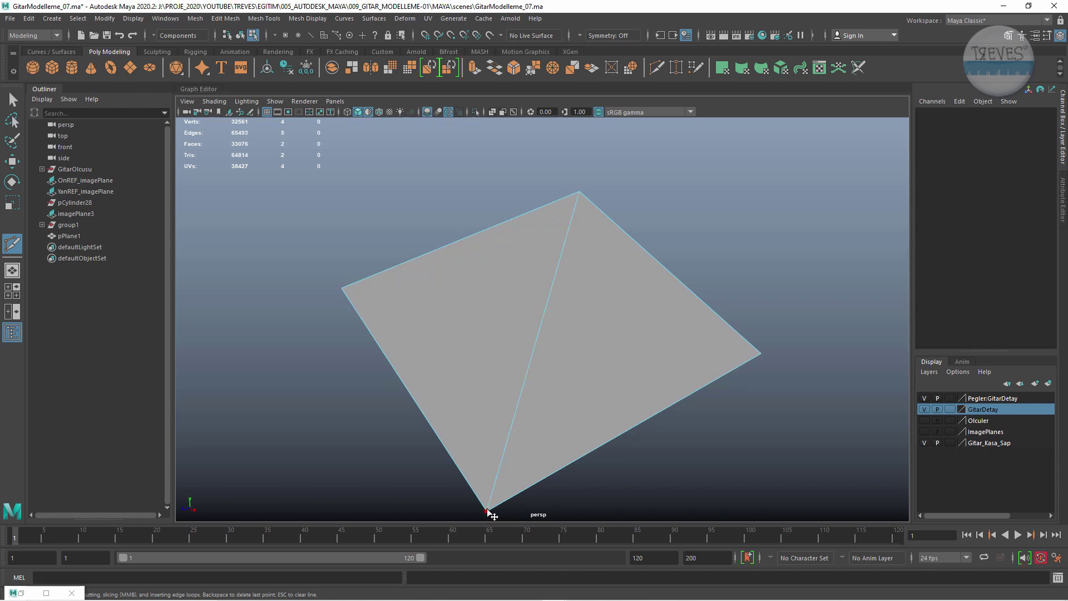
{"action": "left_click_drag", "start_coordinate": [733, 472], "coordinate": [662, 448], "text": "alt"}
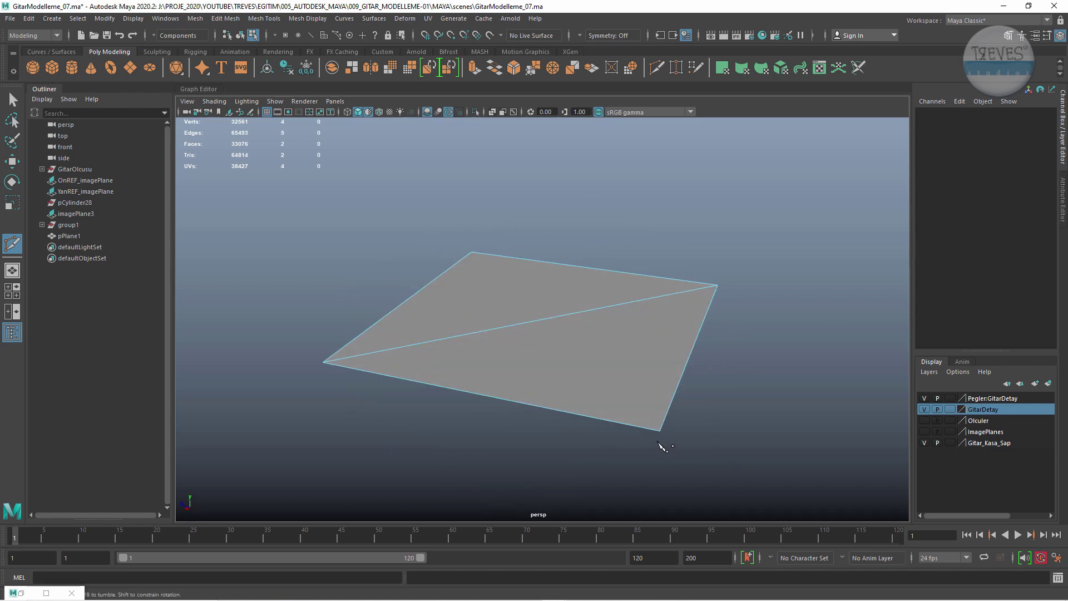
{"action": "key", "text": "Return"}
Pull the bottom-right corner vertex down so the plane folds along the diagonal, then reselect it as an object.
{"action": "key", "text": "w"}
{"action": "key", "text": "F9"}
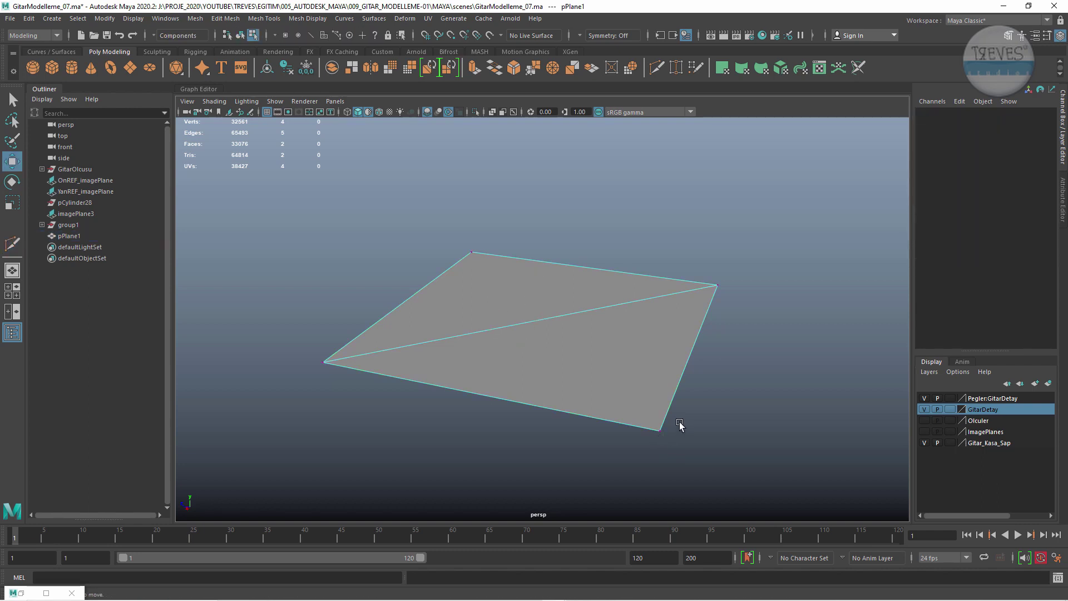
{"action": "left_click_drag", "start_coordinate": [680, 425], "coordinate": [610, 461]}
{"action": "left_click_drag", "start_coordinate": [663, 390], "coordinate": [664, 530]}
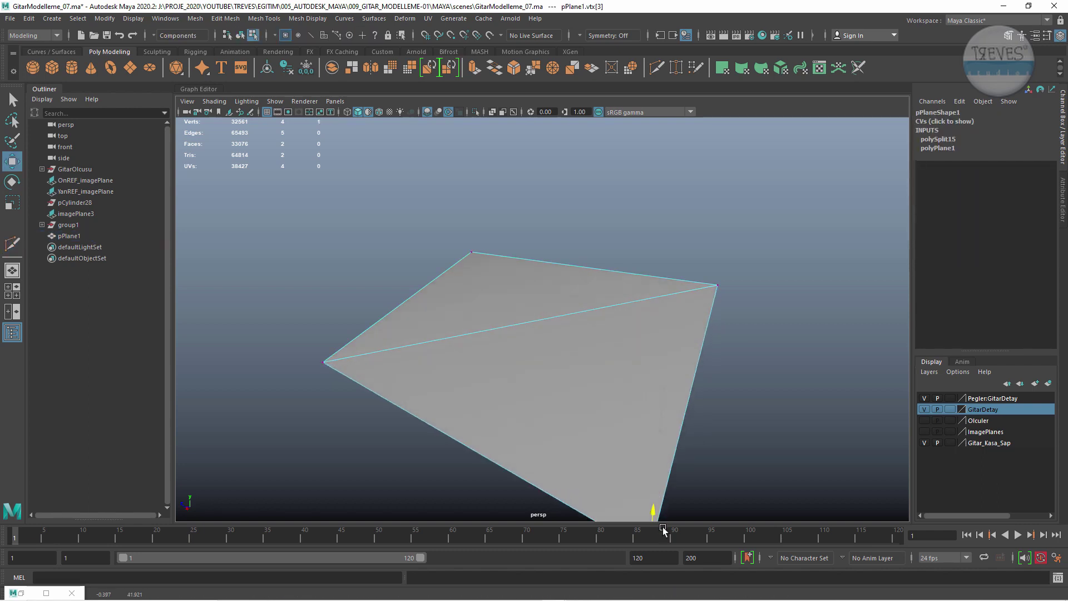
{"action": "left_click_drag", "start_coordinate": [758, 393], "coordinate": [634, 440], "text": "alt"}
{"action": "mouse_move", "coordinate": [537, 392]}
{"action": "left_mouse_down", "text": "alt"}
{"action": "mouse_move", "coordinate": [598, 396]}
{"action": "mouse_move", "coordinate": [565, 366]}
{"action": "mouse_move", "coordinate": [589, 394]}
{"action": "left_mouse_up", "text": "alt"}
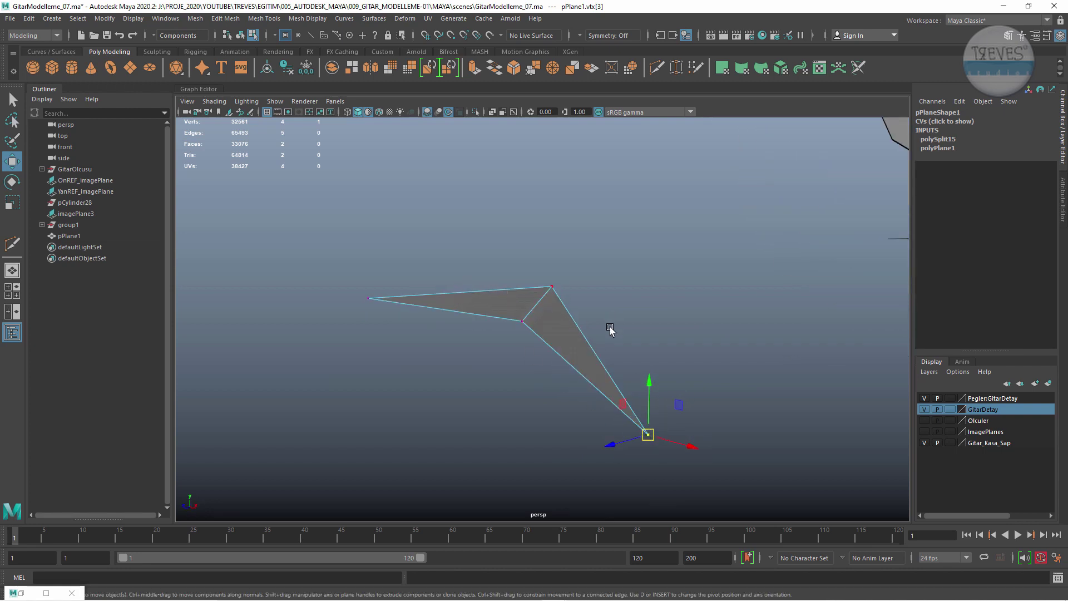
{"action": "mouse_move", "coordinate": [612, 331]}
{"action": "left_mouse_down", "text": "alt"}
{"action": "mouse_move", "coordinate": [374, 312]}
{"action": "mouse_move", "coordinate": [352, 332]}
{"action": "mouse_move", "coordinate": [663, 307]}
{"action": "left_mouse_up", "text": "alt"}
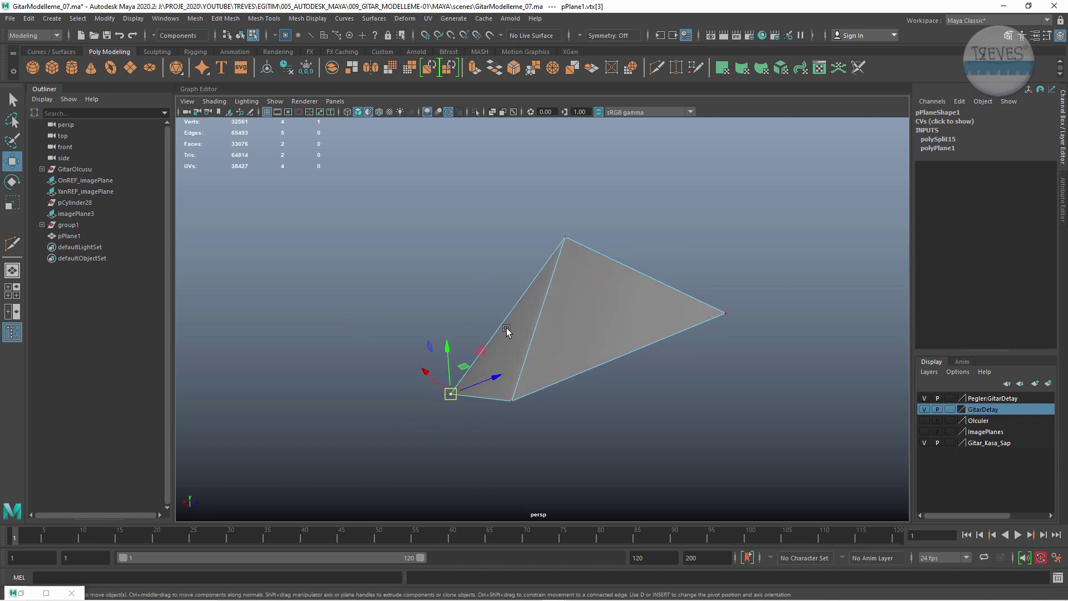
{"action": "mouse_move", "coordinate": [639, 369]}
{"action": "left_mouse_down", "text": "alt"}
{"action": "mouse_move", "coordinate": [573, 341]}
{"action": "mouse_move", "coordinate": [635, 352]}
{"action": "left_mouse_up", "text": "alt"}
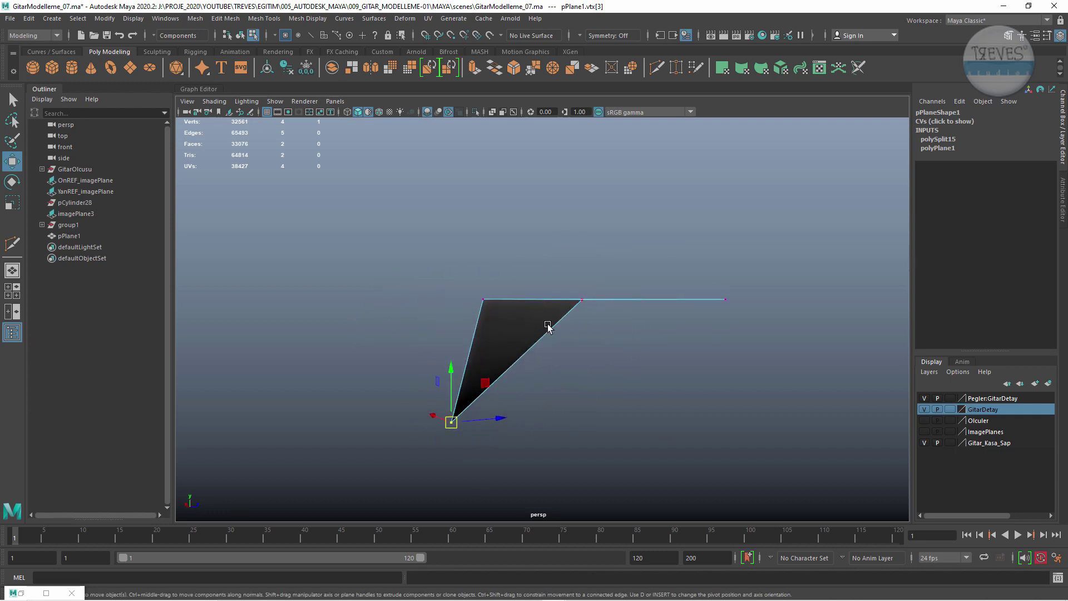
{"action": "left_click_drag", "start_coordinate": [549, 365], "coordinate": [568, 387], "text": "alt"}
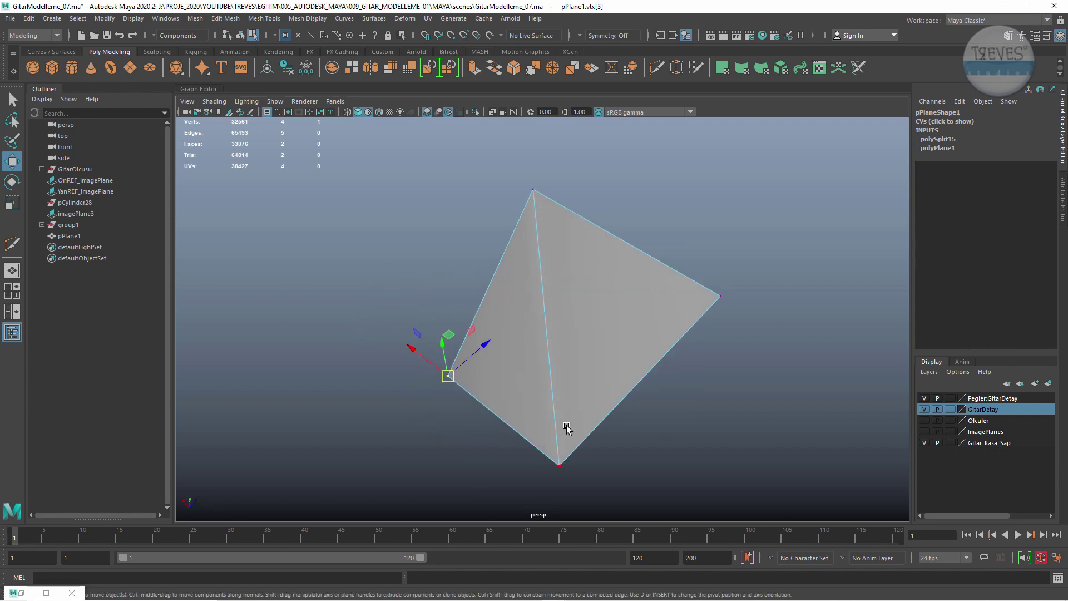
{"action": "key", "text": "F8"}
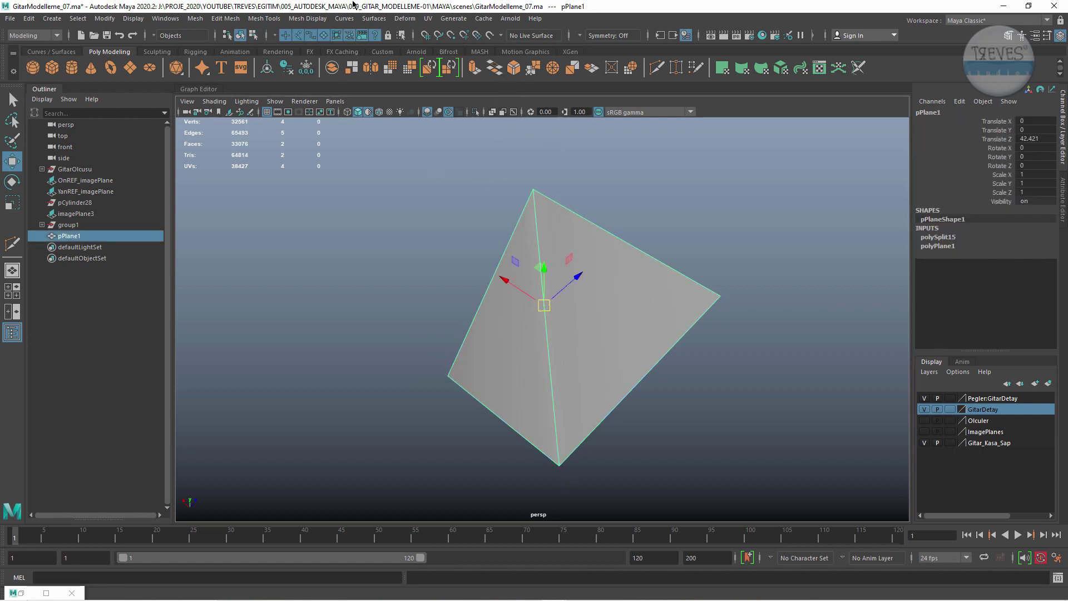
In Cleanup Options, swap Faces with holes for Non-planar faces, apply, and reselect the plane.
{"action": "left_click", "coordinate": [194, 18]}
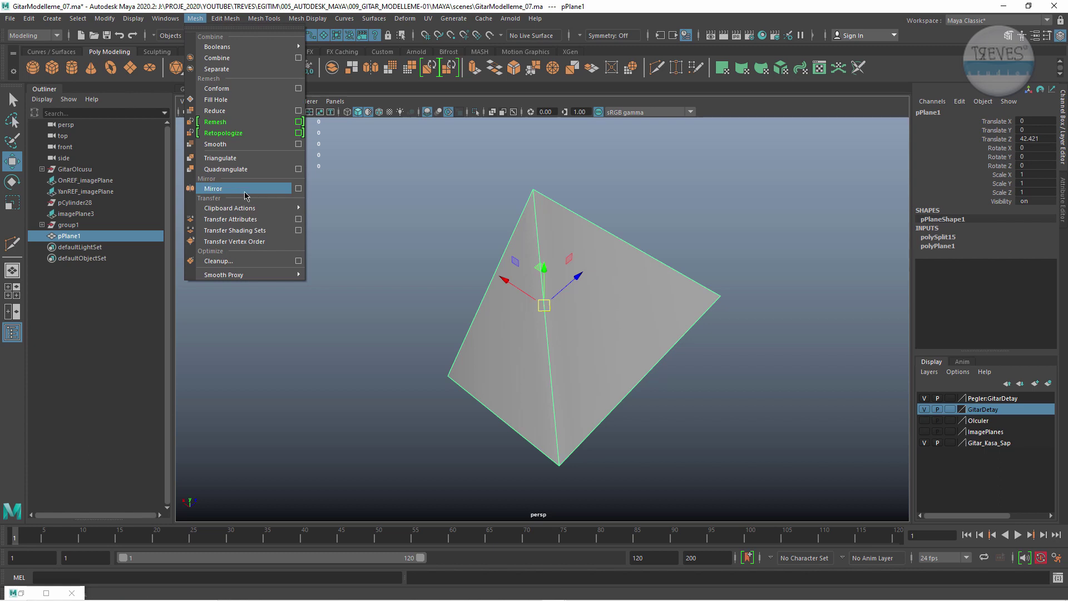
{"action": "left_click", "coordinate": [299, 261]}
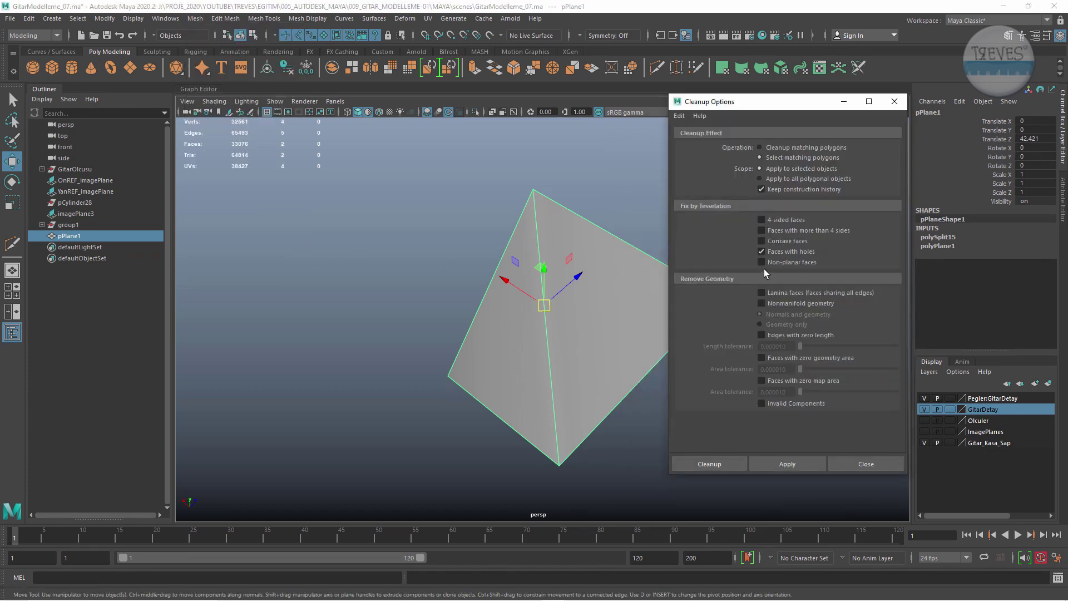
{"action": "left_click", "coordinate": [767, 252]}
{"action": "left_click", "coordinate": [773, 263]}
{"action": "left_click", "coordinate": [782, 464]}
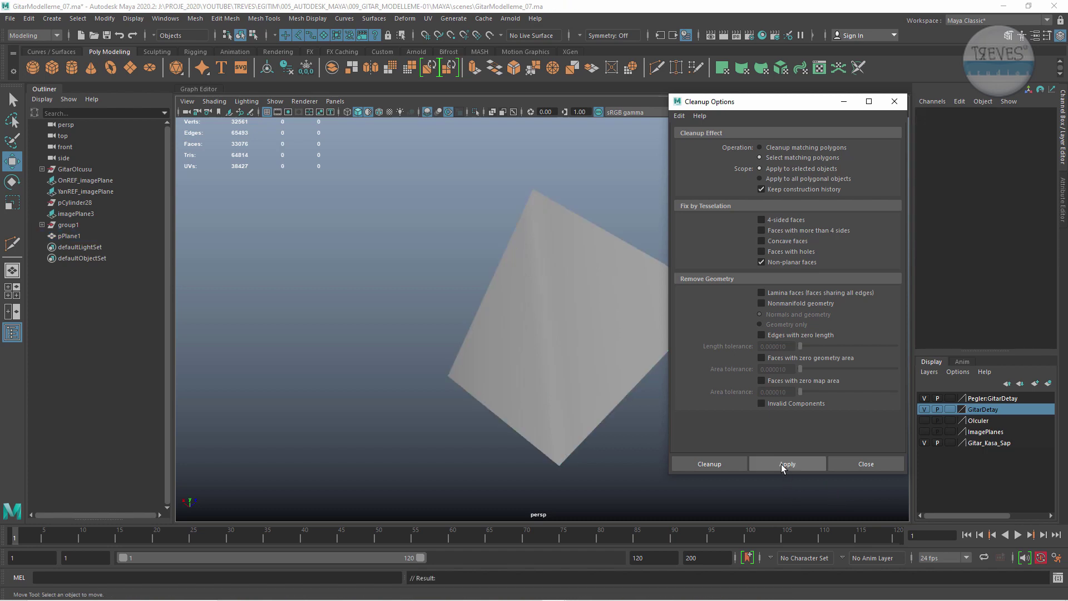
{"action": "left_click", "coordinate": [587, 303]}
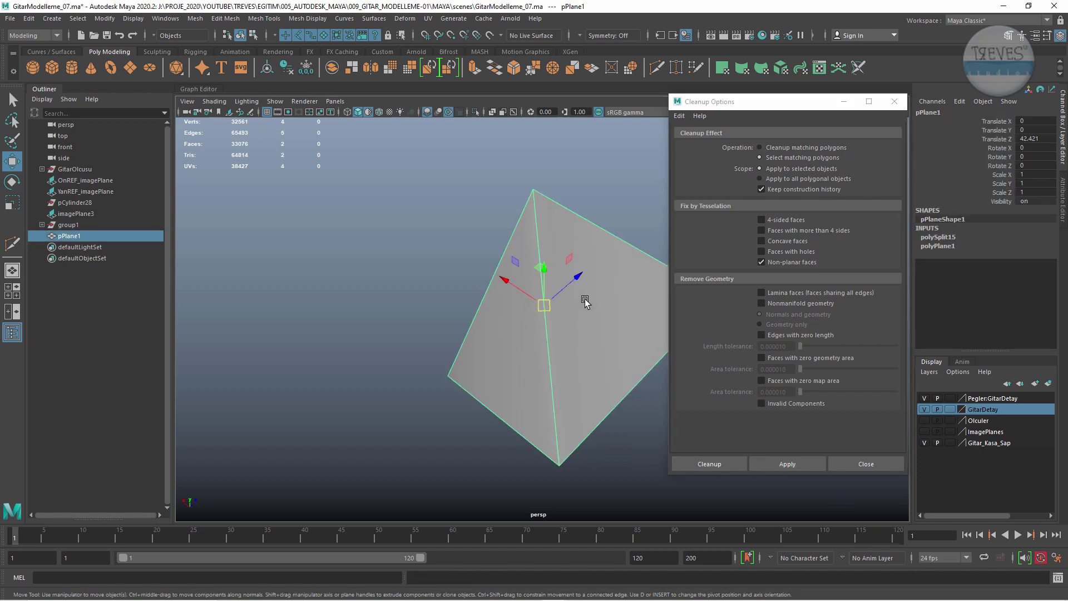
Delete the plane's diagonal edge, leaving one bent quad, and inspect it from several angles.
{"action": "key", "text": "F10"}
{"action": "left_click", "coordinate": [546, 318]}
{"action": "key", "text": "Delete"}
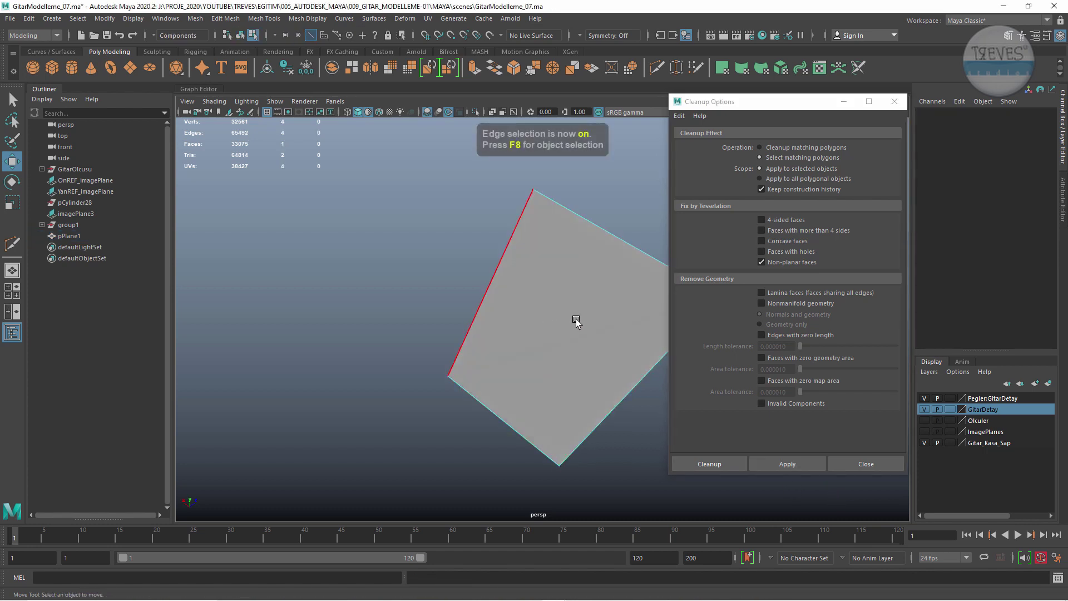
{"action": "mouse_move", "coordinate": [501, 449]}
{"action": "left_mouse_down", "text": "alt"}
{"action": "mouse_move", "coordinate": [503, 424]}
{"action": "mouse_move", "coordinate": [657, 275]}
{"action": "left_mouse_up", "text": "alt"}
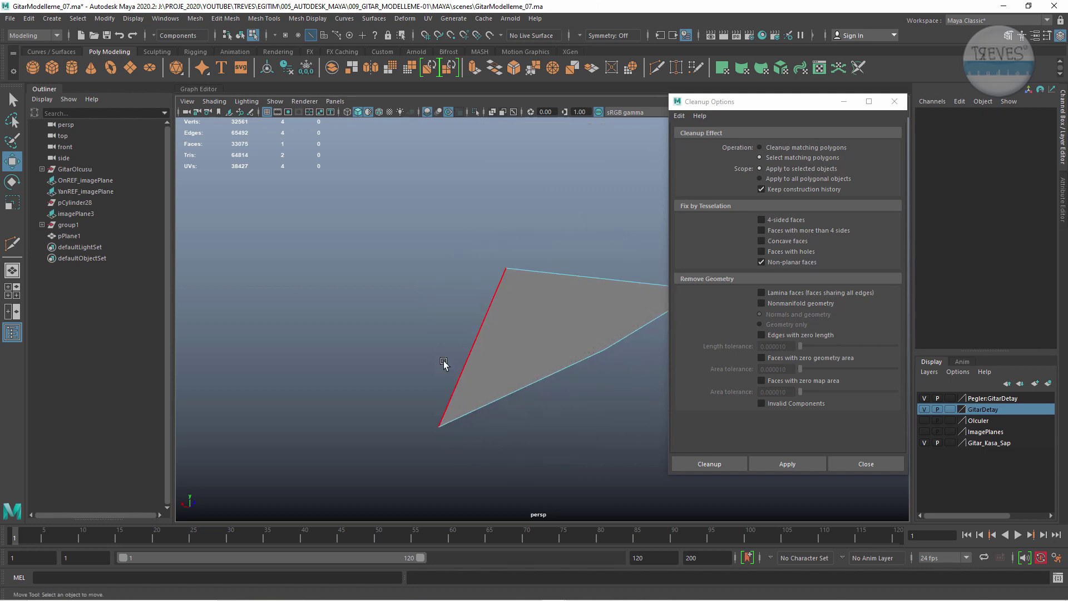
{"action": "mouse_move", "coordinate": [449, 363]}
{"action": "left_mouse_down", "text": "alt"}
{"action": "mouse_move", "coordinate": [625, 401]}
{"action": "mouse_move", "coordinate": [490, 393]}
{"action": "mouse_move", "coordinate": [546, 330]}
{"action": "left_mouse_up", "text": "alt"}
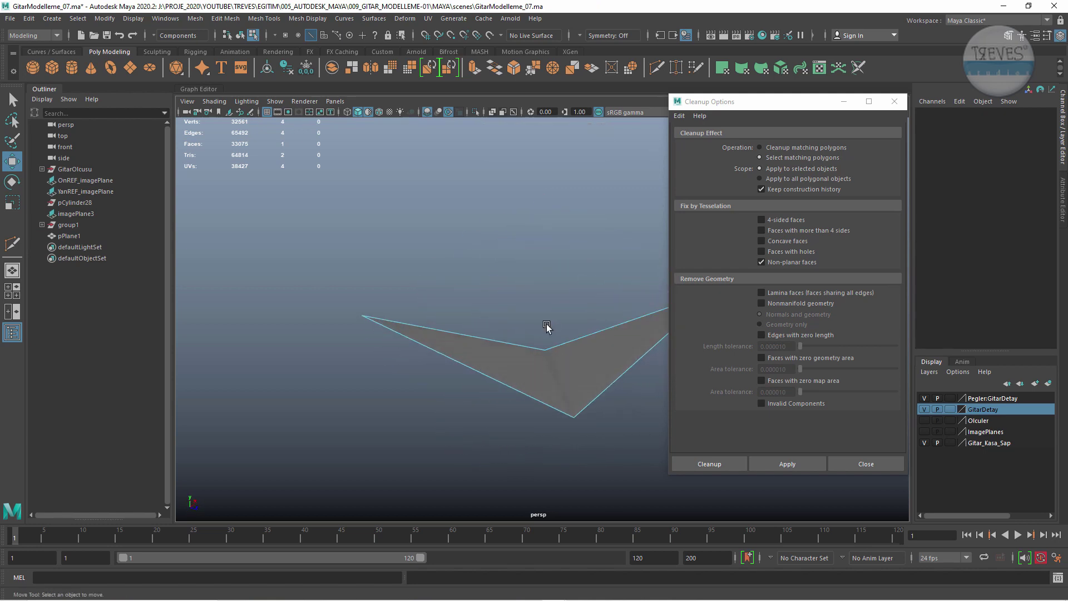
{"action": "mouse_move", "coordinate": [449, 370]}
{"action": "left_mouse_down", "text": "alt"}
{"action": "mouse_move", "coordinate": [555, 365]}
{"action": "mouse_move", "coordinate": [536, 245]}
{"action": "left_mouse_up", "text": "alt"}
{"action": "mouse_move", "coordinate": [545, 411]}
{"action": "left_mouse_down", "text": "alt"}
{"action": "mouse_move", "coordinate": [558, 365]}
{"action": "mouse_move", "coordinate": [494, 368]}
{"action": "mouse_move", "coordinate": [491, 398]}
{"action": "mouse_move", "coordinate": [543, 382]}
{"action": "mouse_move", "coordinate": [543, 405]}
{"action": "mouse_move", "coordinate": [616, 351]}
{"action": "mouse_move", "coordinate": [408, 460]}
{"action": "mouse_move", "coordinate": [477, 405]}
{"action": "mouse_move", "coordinate": [580, 373]}
{"action": "mouse_move", "coordinate": [561, 398]}
{"action": "mouse_move", "coordinate": [579, 392]}
{"action": "left_mouse_up", "text": "alt"}
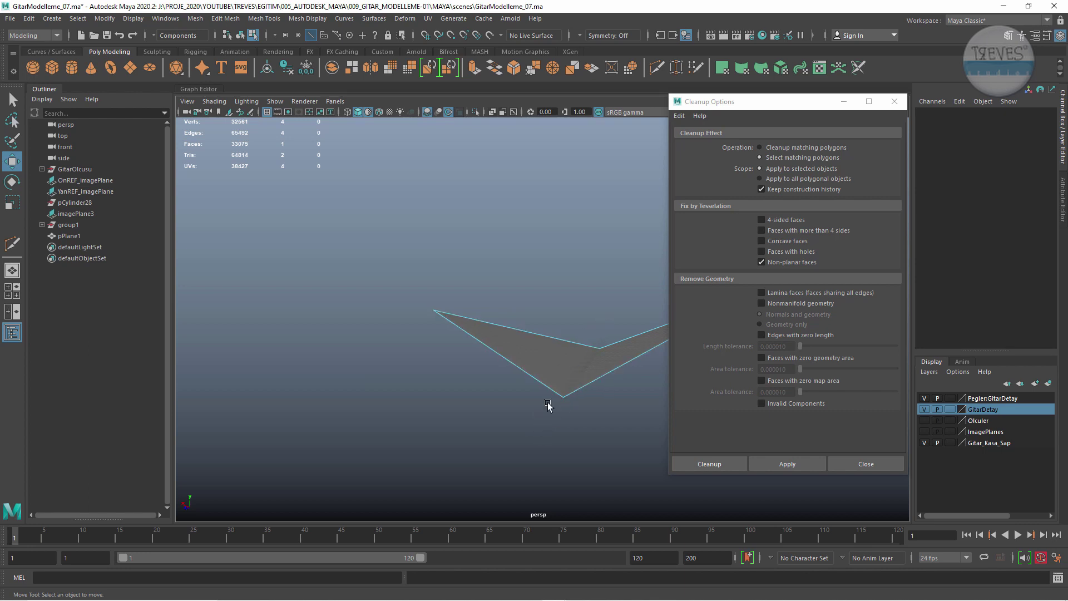
{"action": "mouse_move", "coordinate": [572, 286]}
{"action": "left_mouse_down", "text": "alt"}
{"action": "mouse_move", "coordinate": [472, 348]}
{"action": "mouse_move", "coordinate": [438, 352]}
{"action": "left_mouse_up", "text": "alt"}
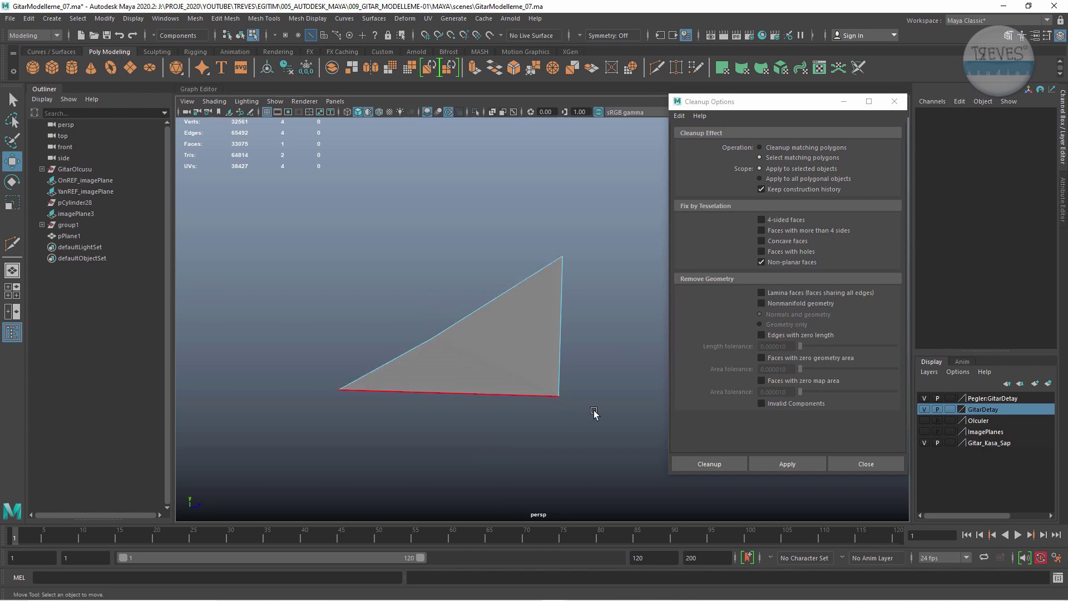
{"action": "mouse_move", "coordinate": [595, 412]}
{"action": "left_mouse_down", "text": "alt"}
{"action": "mouse_move", "coordinate": [484, 418]}
{"action": "mouse_move", "coordinate": [536, 381]}
{"action": "left_mouse_up", "text": "alt"}
{"action": "mouse_move", "coordinate": [551, 343]}
{"action": "left_mouse_down", "text": "alt"}
{"action": "mouse_move", "coordinate": [453, 372]}
{"action": "mouse_move", "coordinate": [478, 381]}
{"action": "left_mouse_up", "text": "alt"}
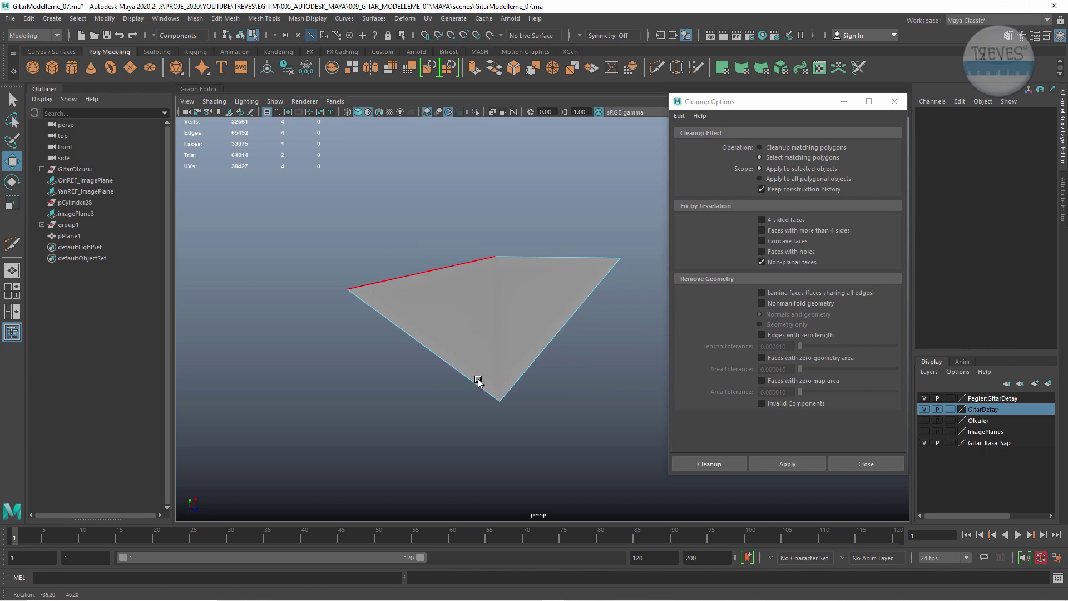
Rerun the Non-planar faces check in object mode to flag the warped face f[0].
{"action": "key", "text": "F8"}
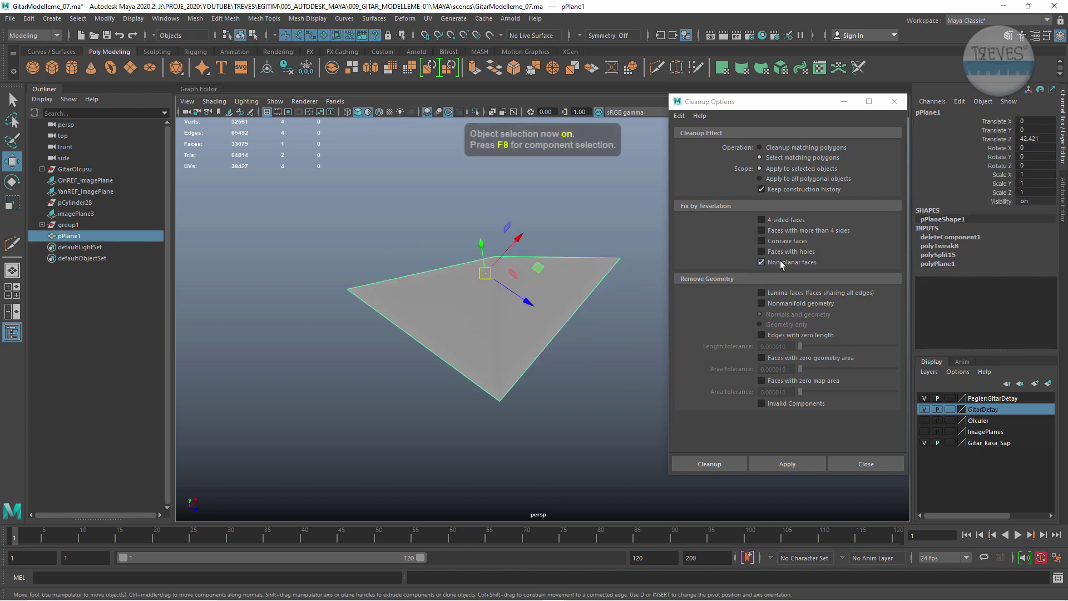
{"action": "left_click", "coordinate": [785, 465]}
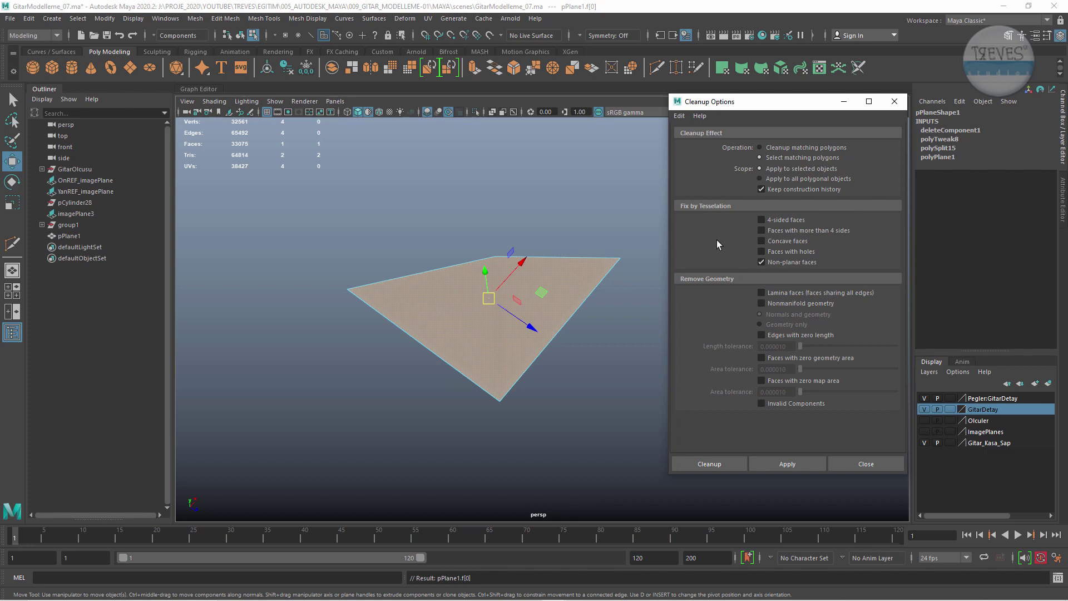
{"action": "mouse_move", "coordinate": [603, 310]}
{"action": "right_mouse_down", "text": "alt"}
{"action": "mouse_move", "coordinate": [200, 226]}
{"action": "mouse_move", "coordinate": [546, 363]}
{"action": "mouse_move", "coordinate": [468, 202]}
{"action": "mouse_move", "coordinate": [439, 310]}
{"action": "mouse_move", "coordinate": [477, 217]}
{"action": "mouse_move", "coordinate": [342, 161]}
{"action": "right_mouse_up", "text": "alt"}
Select the guitar objects and run Cleanup with Concave faces, Faces with holes and more-than-4-sides checks.
{"action": "key", "text": "F8"}
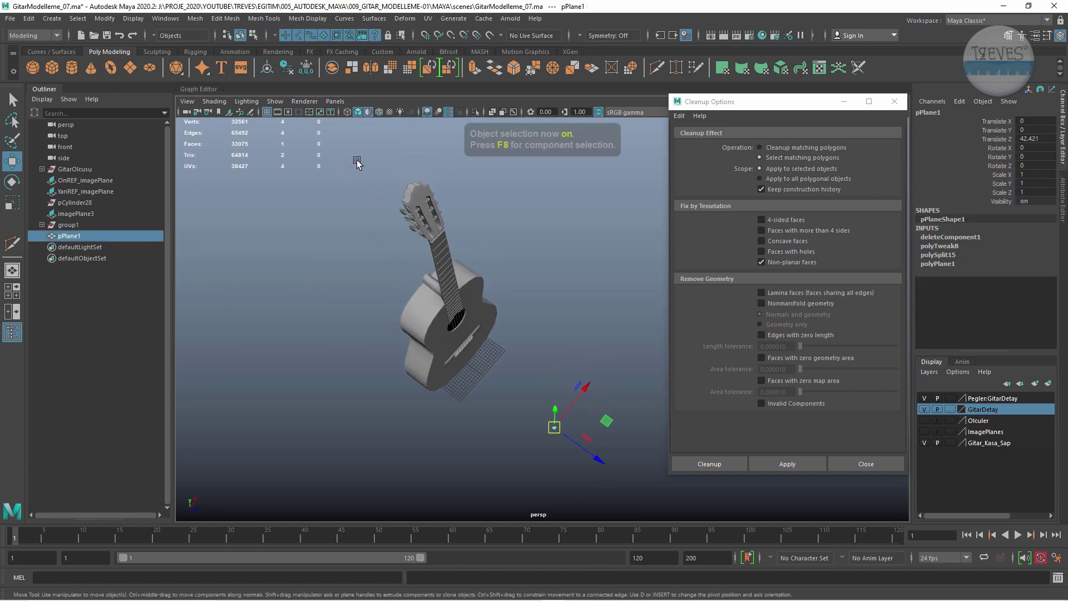
{"action": "left_click_drag", "start_coordinate": [355, 185], "coordinate": [520, 411]}
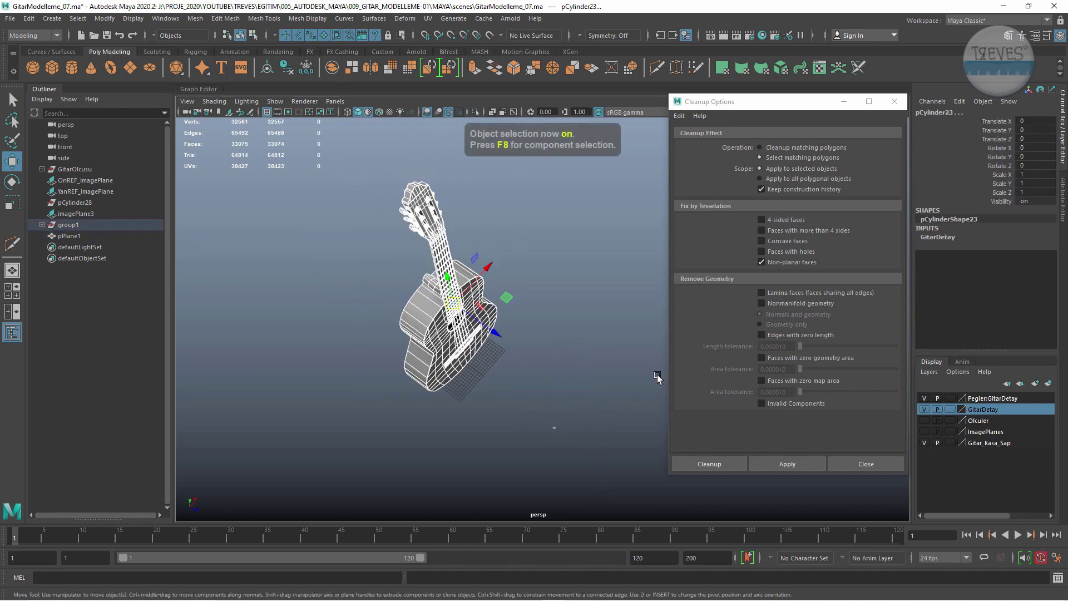
{"action": "left_click", "coordinate": [761, 252]}
{"action": "left_click", "coordinate": [762, 230]}
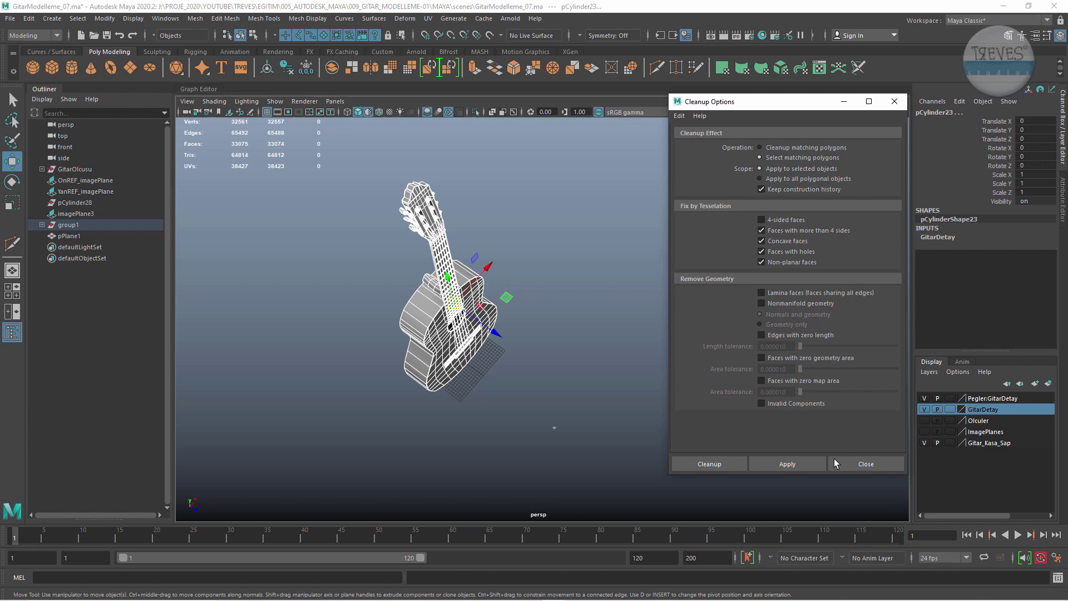
{"action": "left_click", "coordinate": [787, 463]}
Inspect the flagged guitar faces around the model, then clear the face selection.
{"action": "scroll", "coordinate": [573, 295], "scroll_direction": "up", "scroll_amount": 5}
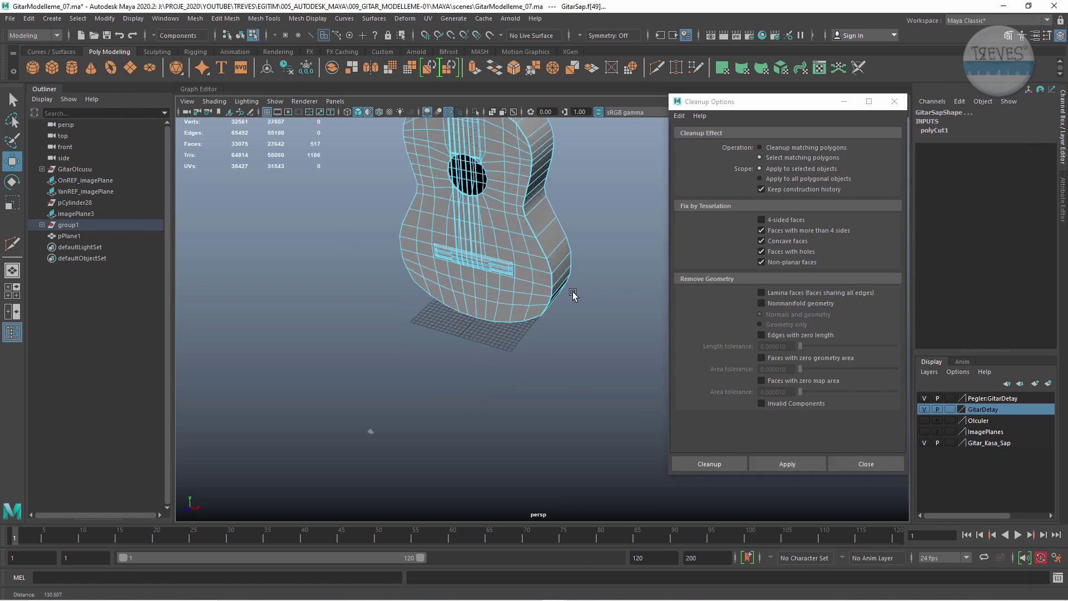
{"action": "left_click_drag", "start_coordinate": [573, 295], "coordinate": [546, 429], "text": "alt"}
{"action": "scroll", "coordinate": [619, 363], "scroll_direction": "up", "scroll_amount": 4}
{"action": "scroll", "coordinate": [626, 302], "scroll_direction": "up", "scroll_amount": 4}
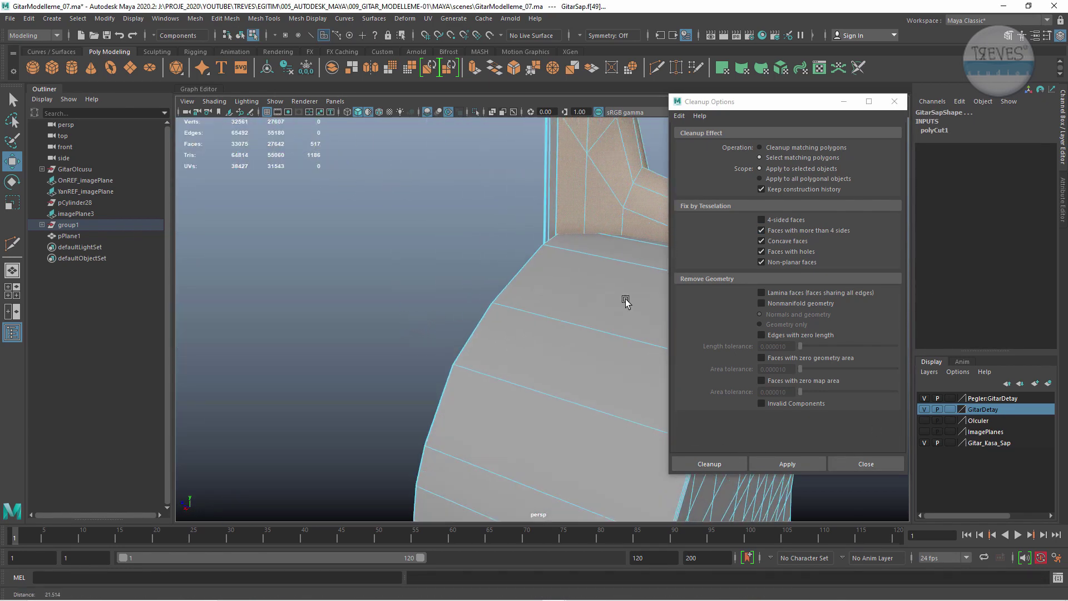
{"action": "scroll", "coordinate": [626, 302], "scroll_direction": "down", "scroll_amount": 4}
{"action": "scroll", "coordinate": [575, 408], "scroll_direction": "down", "scroll_amount": 3}
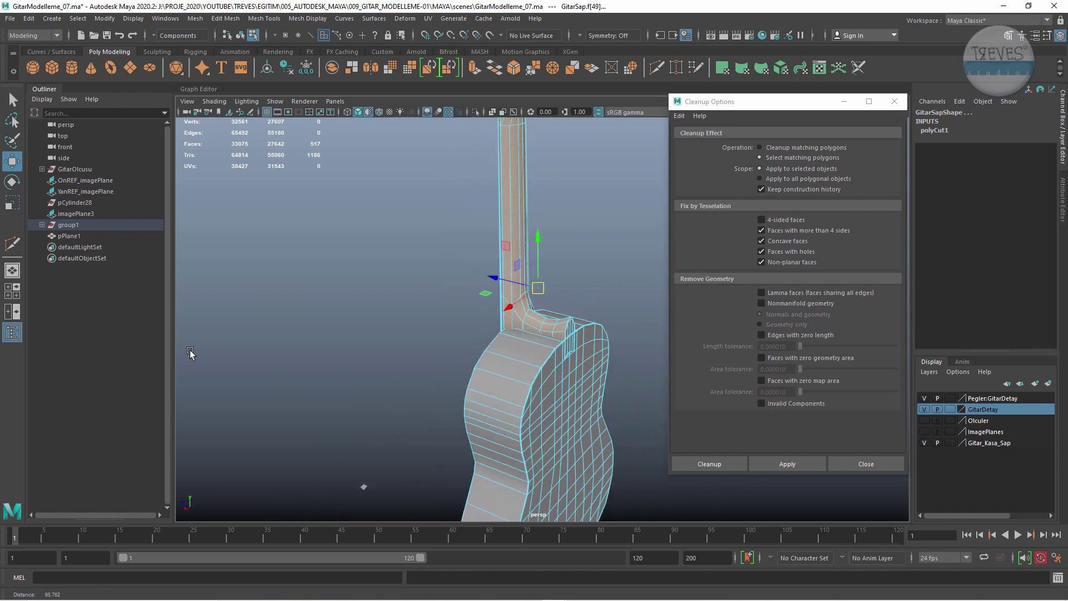
{"action": "scroll", "coordinate": [346, 376], "scroll_direction": "down", "scroll_amount": 3}
{"action": "left_click_drag", "start_coordinate": [346, 376], "coordinate": [469, 341], "text": "alt"}
{"action": "left_click", "coordinate": [640, 289]}
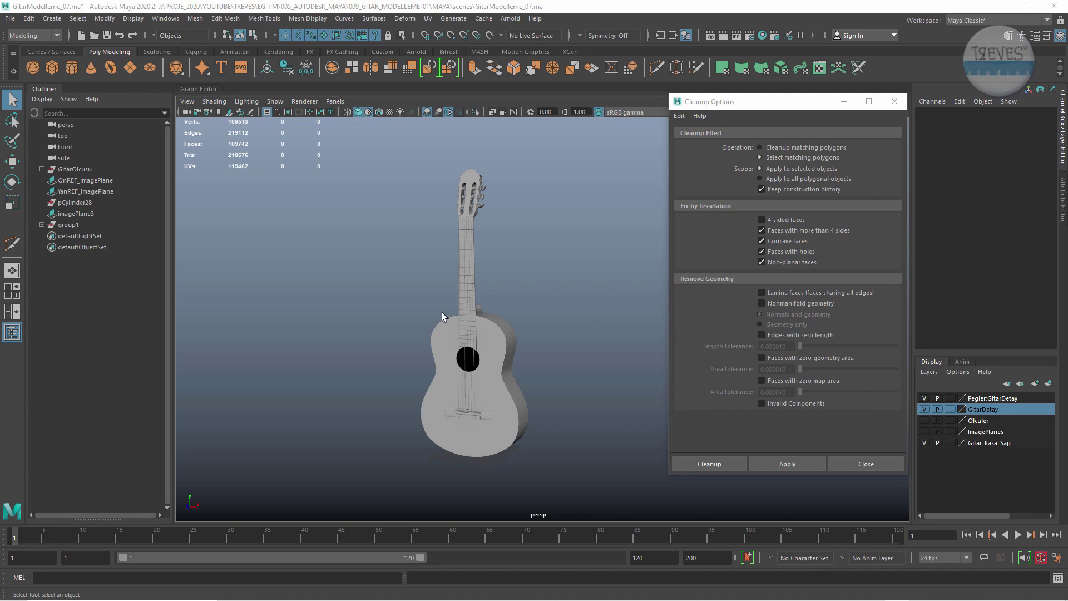
{"action": "mouse_move", "coordinate": [413, 275]}
{"action": "left_mouse_down", "text": "alt"}
{"action": "mouse_move", "coordinate": [507, 296]}
{"action": "mouse_move", "coordinate": [454, 412]}
{"action": "left_mouse_up", "text": "alt"}
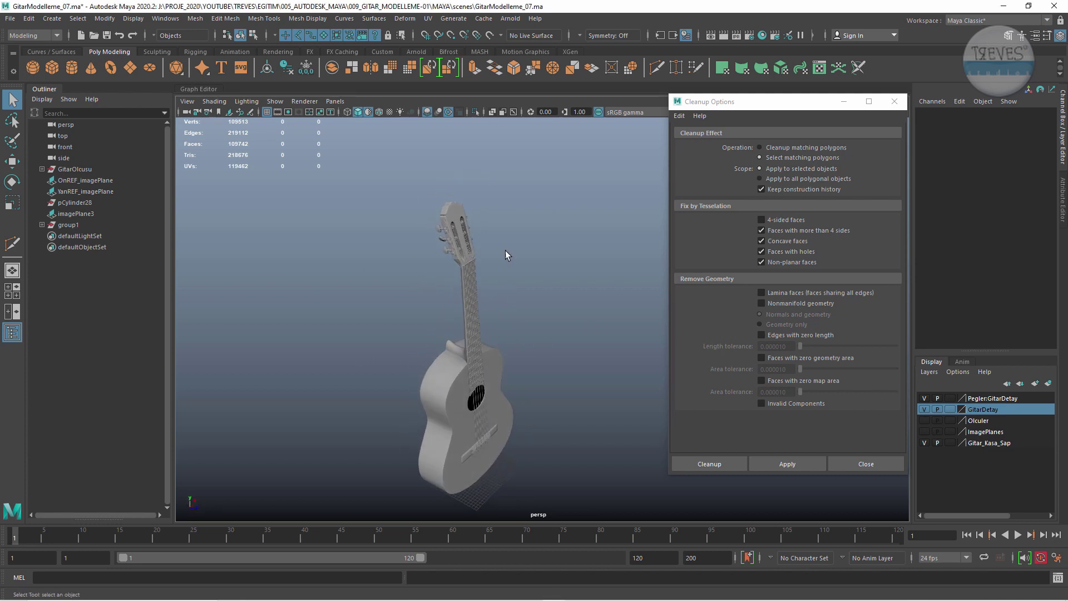
{"action": "mouse_move", "coordinate": [567, 349]}
{"action": "left_mouse_down", "text": "alt"}
{"action": "mouse_move", "coordinate": [424, 332]}
{"action": "mouse_move", "coordinate": [399, 309]}
{"action": "left_mouse_up", "text": "alt"}
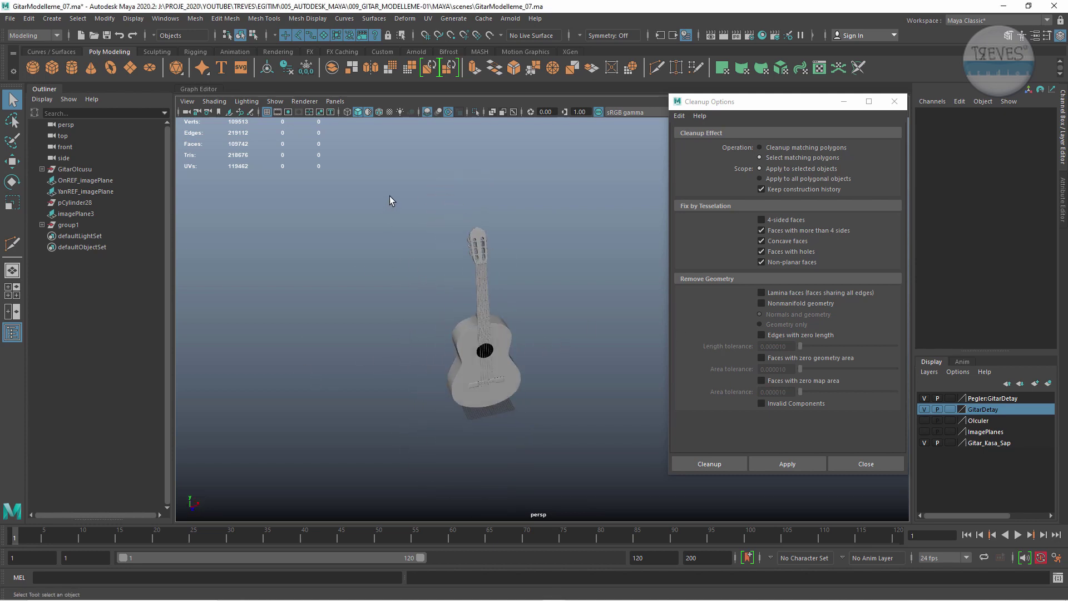
Start a new empty scene, discarding the unsaved guitar changes.
{"action": "left_click", "coordinate": [9, 19]}
{"action": "left_click", "coordinate": [34, 32]}
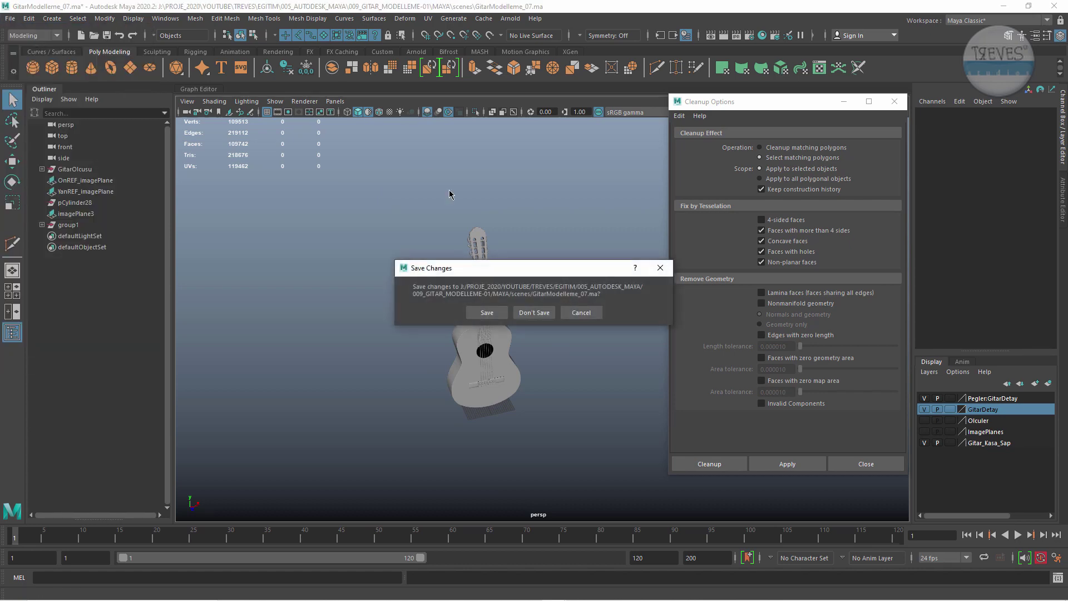
{"action": "left_click", "coordinate": [534, 313]}
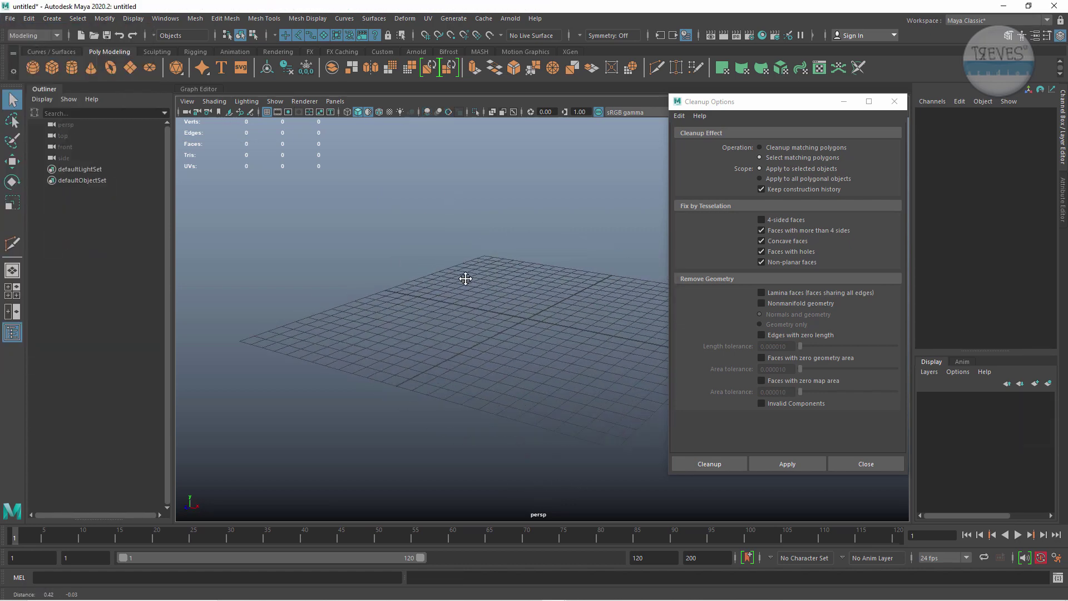
{"action": "mouse_move", "coordinate": [466, 278]}
{"action": "middle_mouse_down", "text": "alt"}
{"action": "mouse_move", "coordinate": [555, 315]}
{"action": "mouse_move", "coordinate": [498, 255]}
{"action": "mouse_move", "coordinate": [534, 234]}
{"action": "middle_mouse_up", "text": "alt"}
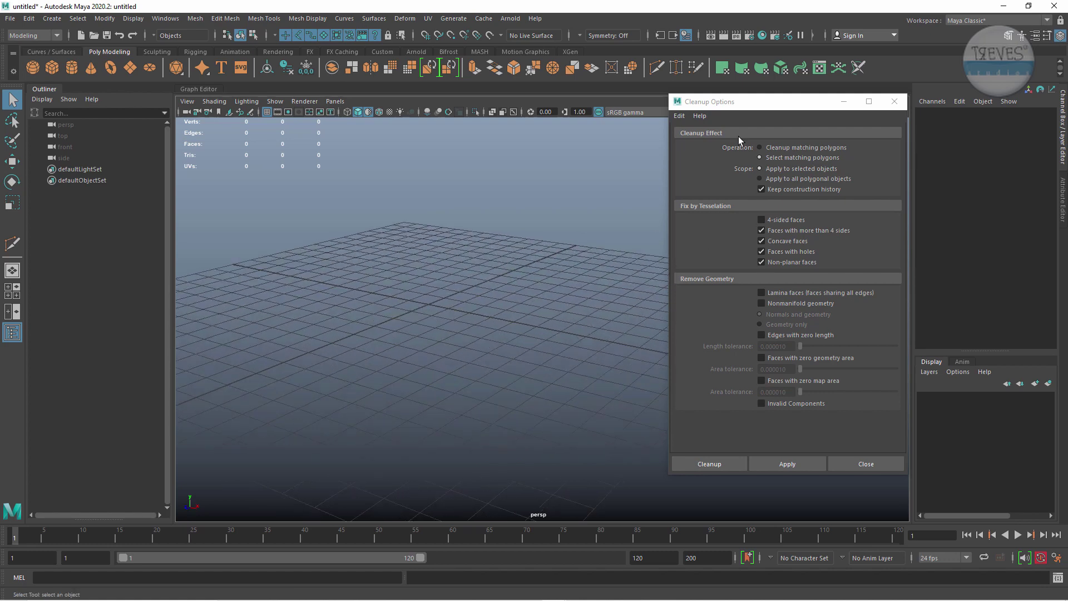
Reset Cleanup Options to defaults and set it to Select matching polygons.
{"action": "left_click", "coordinate": [680, 116]}
{"action": "left_click", "coordinate": [701, 139]}
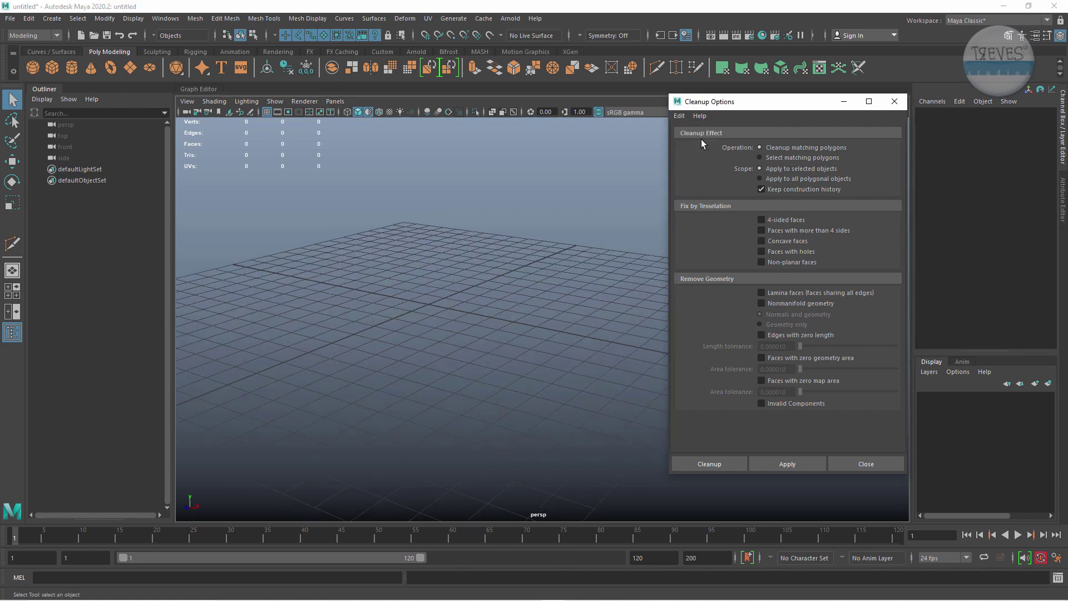
{"action": "left_click", "coordinate": [776, 158]}
{"action": "left_click_drag", "start_coordinate": [542, 167], "coordinate": [493, 198], "text": "alt"}
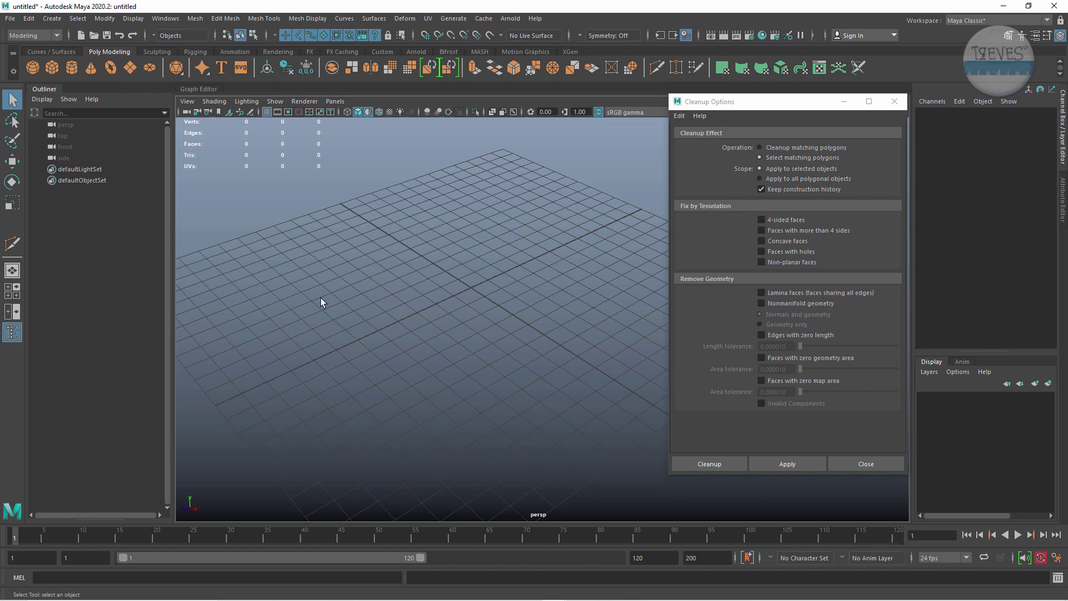
{"action": "mouse_move", "coordinate": [305, 221]}
{"action": "left_mouse_down", "text": "alt"}
{"action": "mouse_move", "coordinate": [374, 281]}
{"action": "mouse_move", "coordinate": [425, 279]}
{"action": "mouse_move", "coordinate": [318, 228]}
{"action": "left_mouse_up", "text": "alt"}
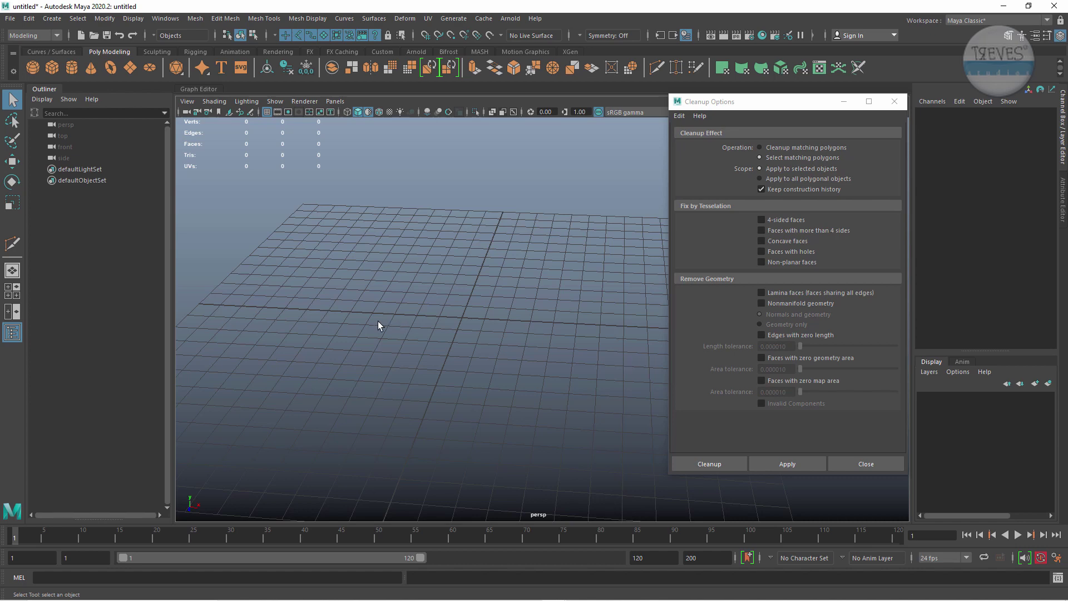
{"action": "left_click", "coordinate": [131, 65]}
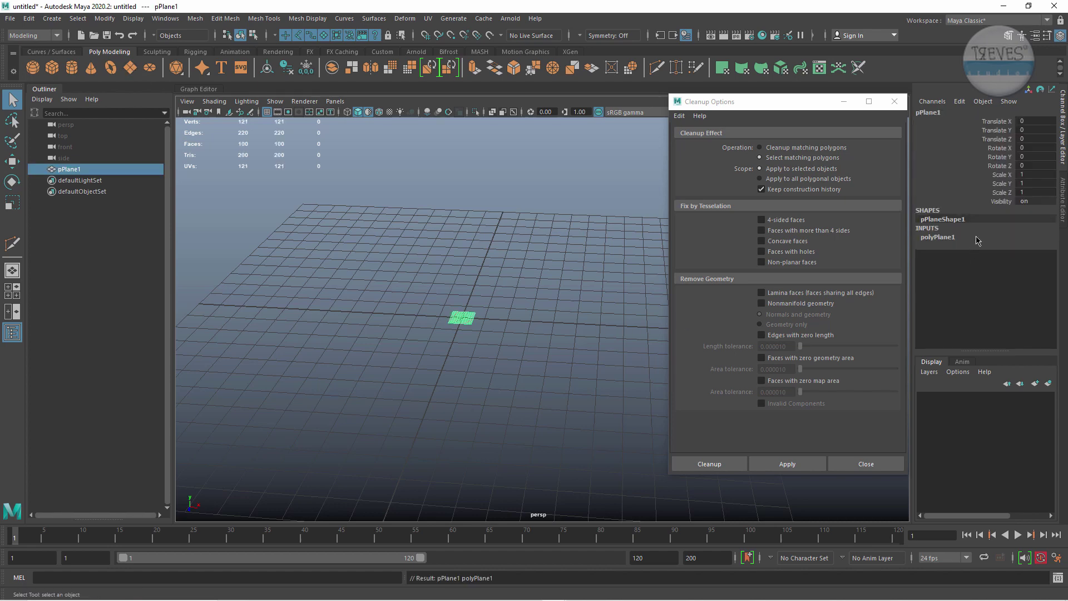
{"action": "left_click", "coordinate": [941, 237]}
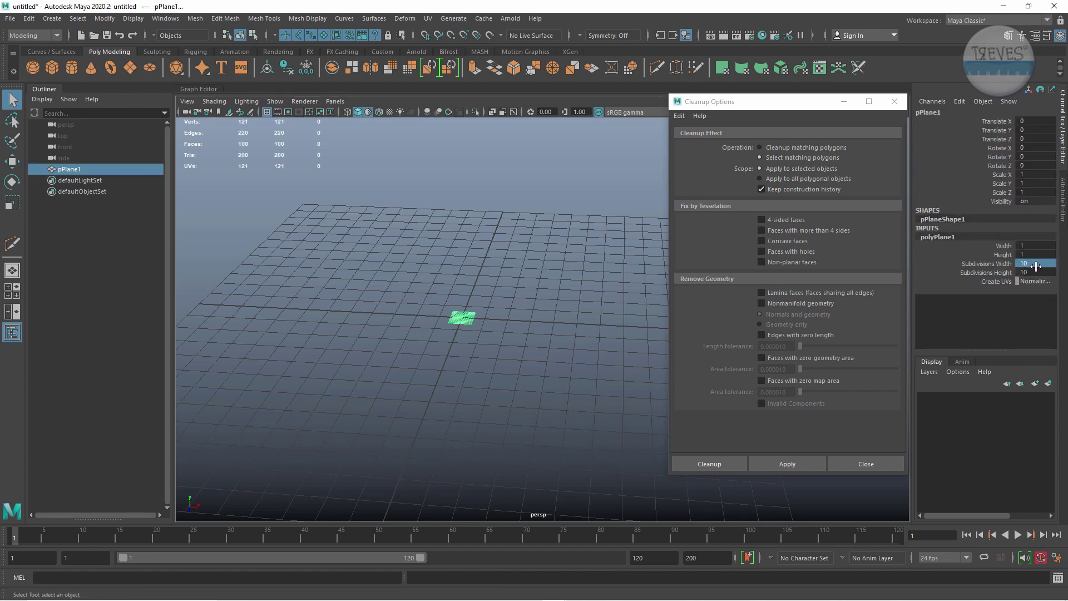
{"action": "left_click_drag", "start_coordinate": [1038, 263], "coordinate": [1037, 269]}
{"action": "type", "text": "1"}
{"action": "key", "text": "Return"}
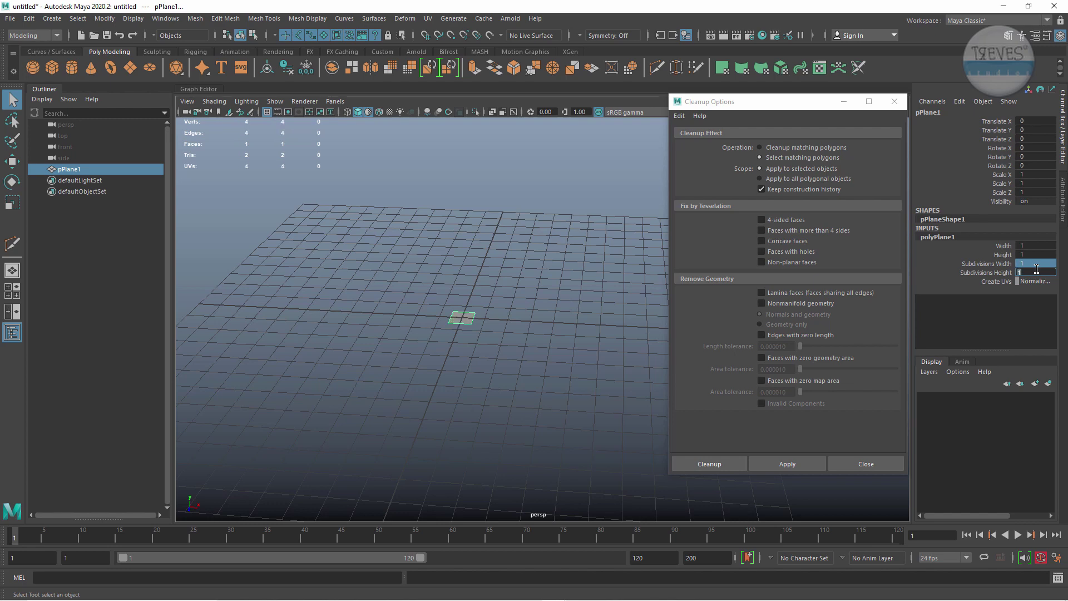
{"action": "scroll", "coordinate": [501, 320], "scroll_direction": "up", "scroll_amount": 5}
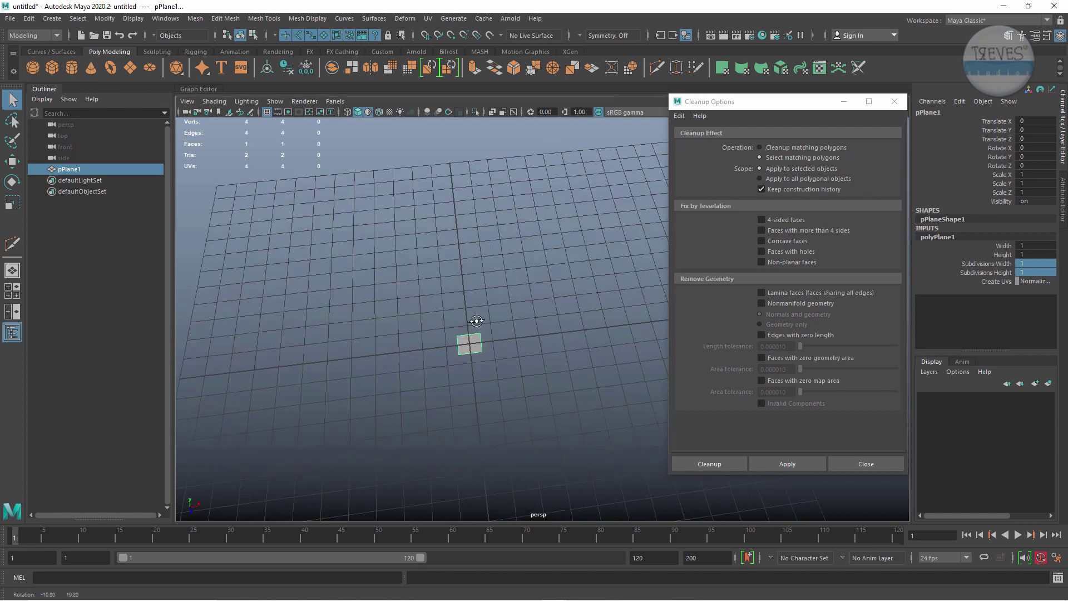
{"action": "mouse_move", "coordinate": [475, 328]}
{"action": "left_mouse_down", "text": "alt"}
{"action": "mouse_move", "coordinate": [583, 378]}
{"action": "mouse_move", "coordinate": [581, 256]}
{"action": "mouse_move", "coordinate": [615, 298]}
{"action": "mouse_move", "coordinate": [496, 298]}
{"action": "mouse_move", "coordinate": [466, 278]}
{"action": "left_mouse_up", "text": "alt"}
{"action": "middle_click_drag", "start_coordinate": [467, 274], "coordinate": [482, 376], "text": "alt"}
{"action": "right_click_drag", "start_coordinate": [483, 376], "coordinate": [586, 387], "text": "alt"}
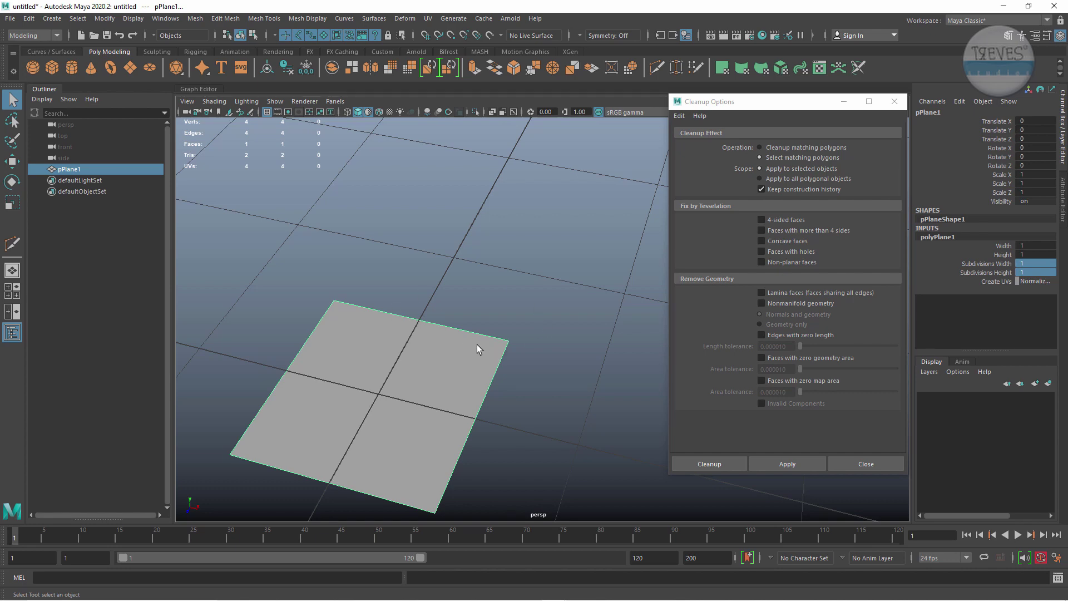
{"action": "right_click_drag", "start_coordinate": [495, 351], "coordinate": [389, 358], "text": "alt"}
{"action": "mouse_move", "coordinate": [389, 358]}
{"action": "left_mouse_down", "text": "alt"}
{"action": "mouse_move", "coordinate": [310, 336]}
{"action": "mouse_move", "coordinate": [511, 419]}
{"action": "mouse_move", "coordinate": [488, 399]}
{"action": "mouse_move", "coordinate": [432, 398]}
{"action": "mouse_move", "coordinate": [499, 424]}
{"action": "mouse_move", "coordinate": [534, 393]}
{"action": "left_mouse_up", "text": "alt"}
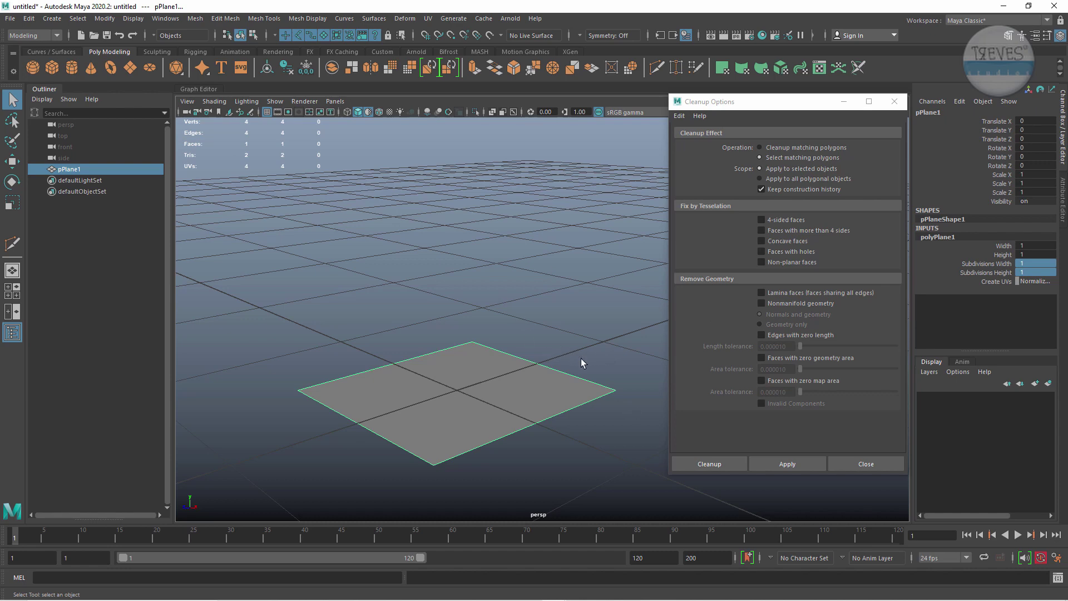
{"action": "mouse_move", "coordinate": [580, 364]}
{"action": "left_mouse_down", "text": "alt"}
{"action": "mouse_move", "coordinate": [518, 358]}
{"action": "mouse_move", "coordinate": [484, 370]}
{"action": "mouse_move", "coordinate": [506, 370]}
{"action": "mouse_move", "coordinate": [496, 384]}
{"action": "left_mouse_up", "text": "alt"}
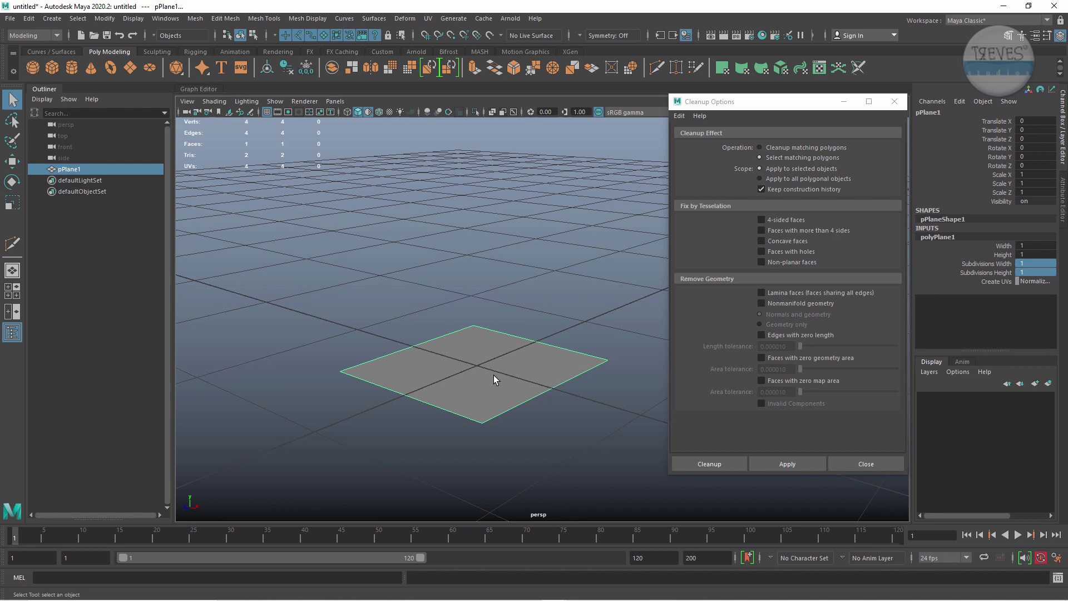
Duplicate pPlane1 with a Shift-drag move and lower the copy to Y 0.205.
{"action": "key", "text": "ctrl+d"}
{"action": "key", "text": "w"}
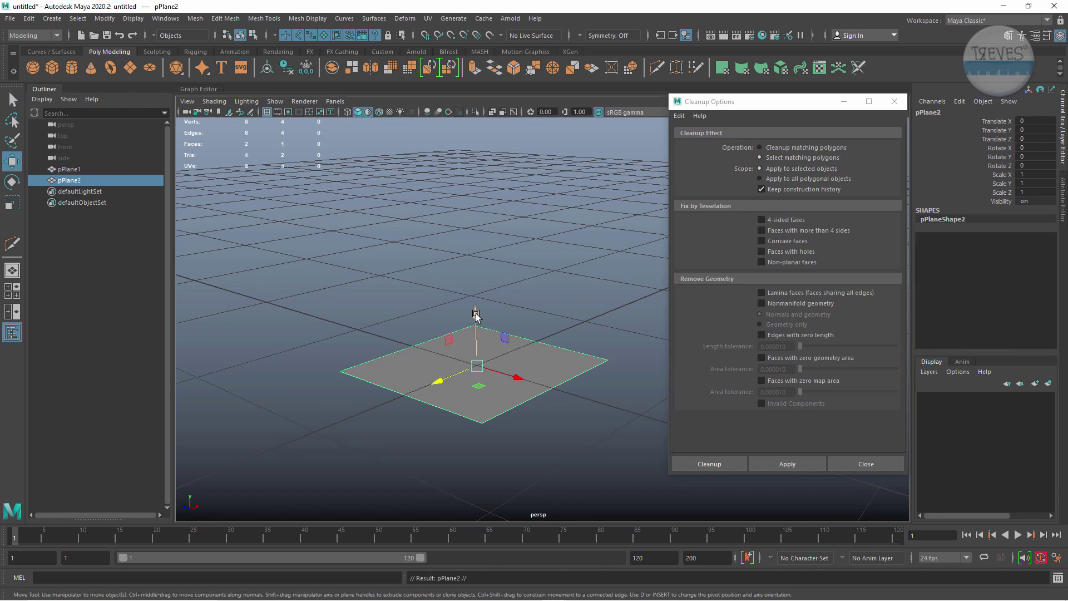
{"action": "left_click_drag", "start_coordinate": [473, 315], "coordinate": [472, 181]}
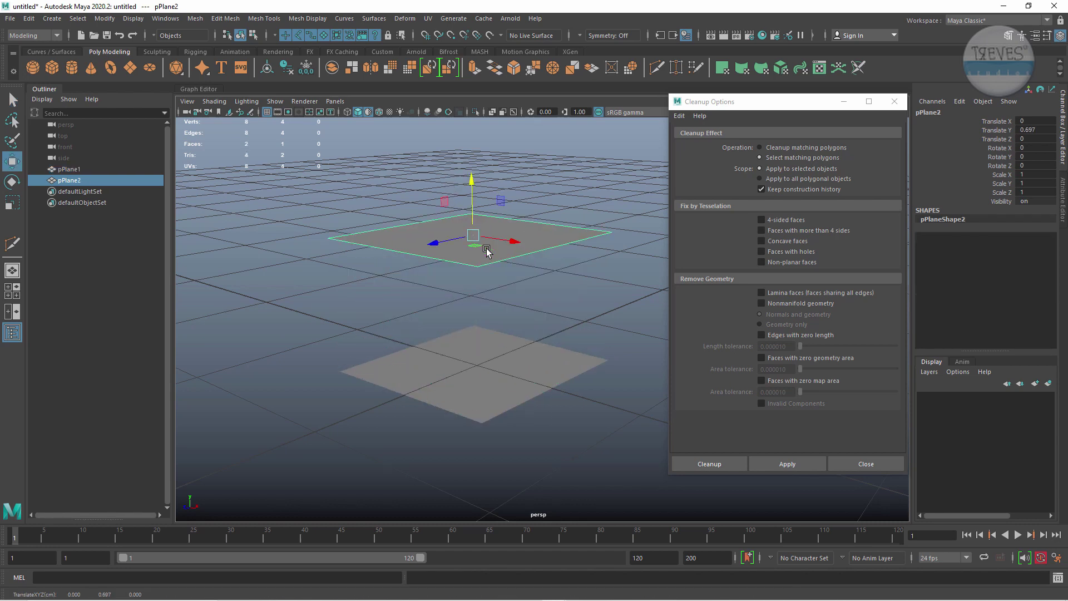
{"action": "key", "text": "ctrl+z"}
{"action": "key", "text": "ctrl+z"}
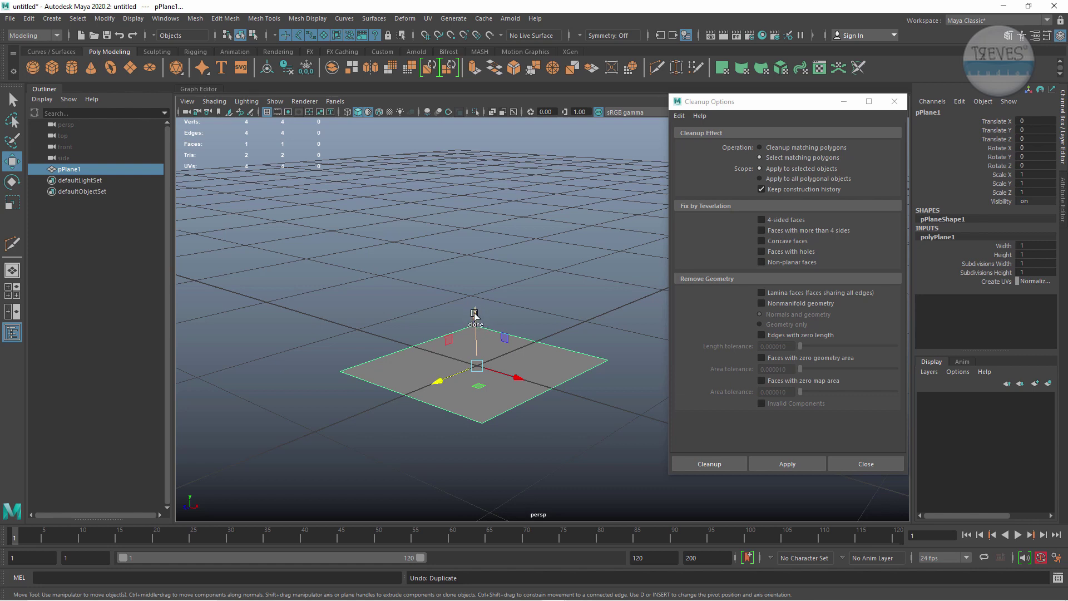
{"action": "left_click_drag", "start_coordinate": [474, 314], "coordinate": [466, 234], "text": "shift"}
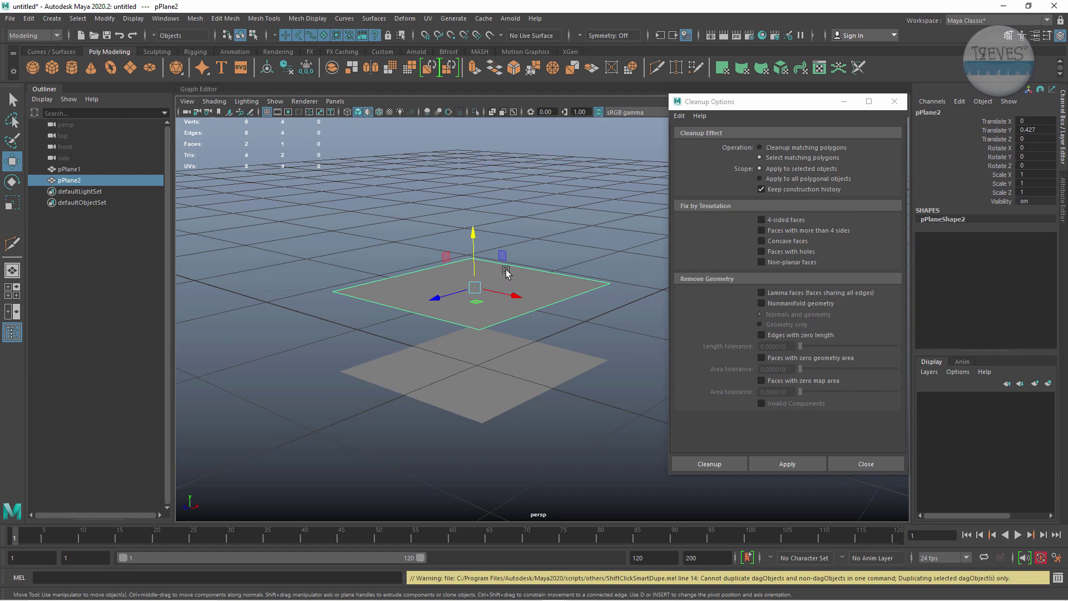
{"action": "mouse_move", "coordinate": [475, 232]}
{"action": "left_mouse_down"}
{"action": "mouse_move", "coordinate": [471, 273]}
{"action": "mouse_move", "coordinate": [425, 258]}
{"action": "mouse_move", "coordinate": [512, 401]}
{"action": "left_mouse_up"}
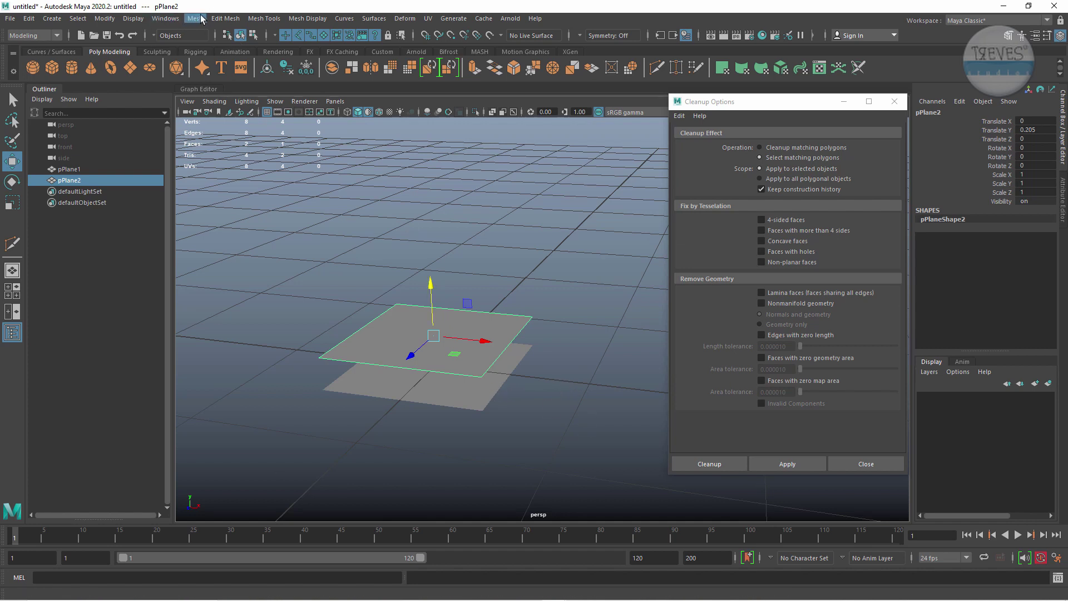
Combine both planes into pPlane3, then delete the combined mesh.
{"action": "left_click", "coordinate": [501, 384], "text": "shift"}
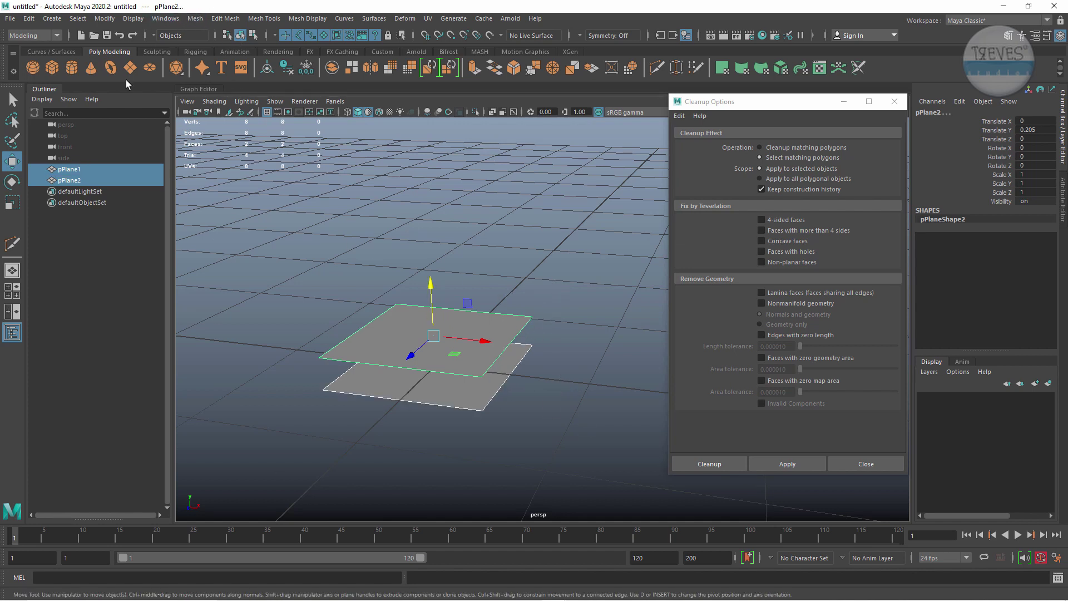
{"action": "left_click", "coordinate": [195, 19]}
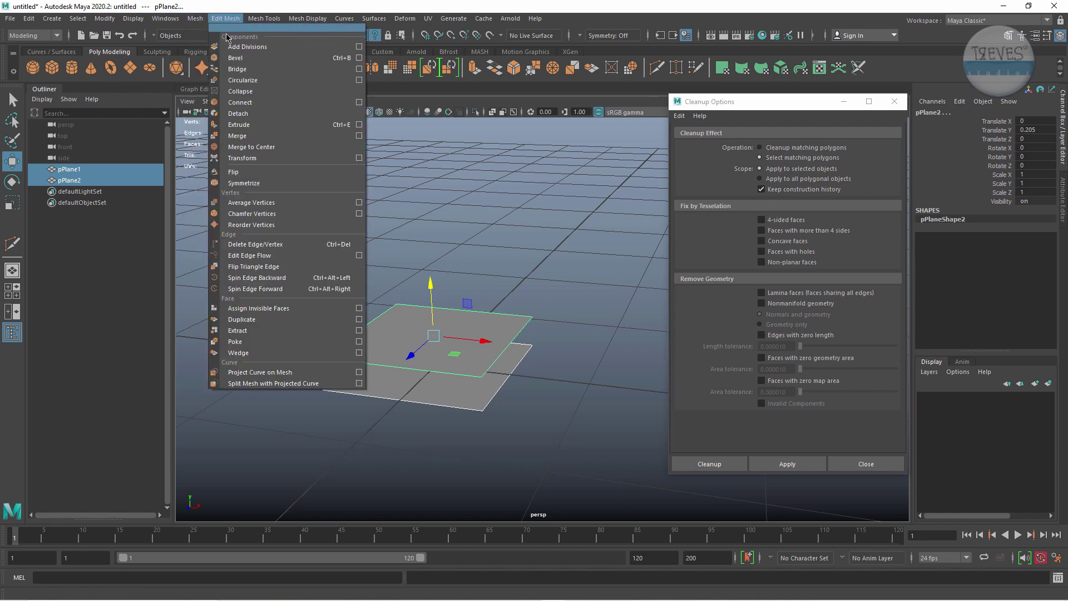
{"action": "left_click", "coordinate": [216, 58]}
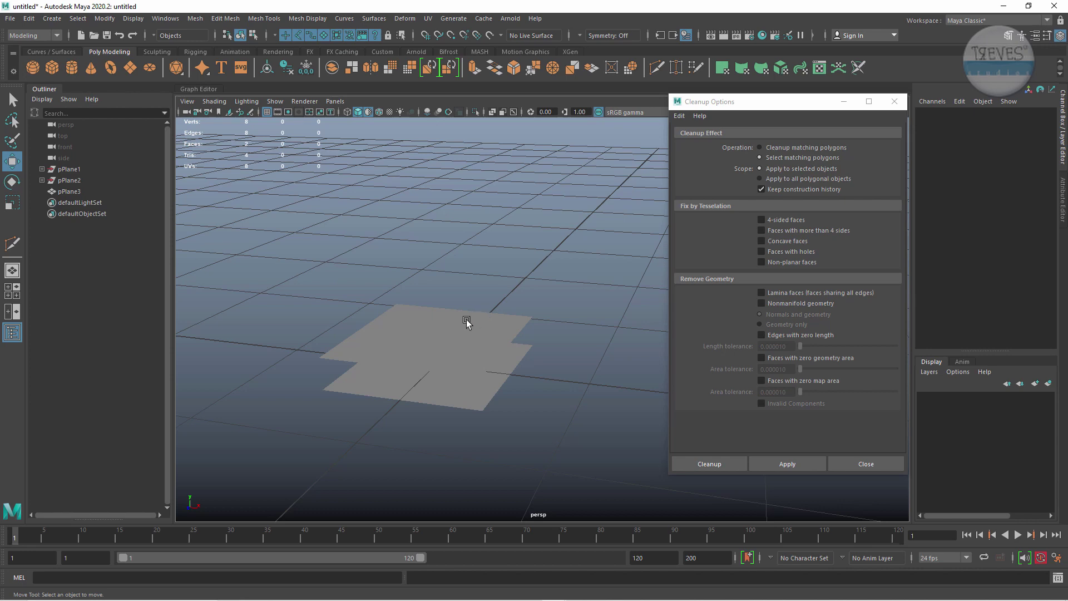
{"action": "left_click_drag", "start_coordinate": [464, 363], "coordinate": [435, 339], "text": "alt"}
{"action": "left_click", "coordinate": [472, 352]}
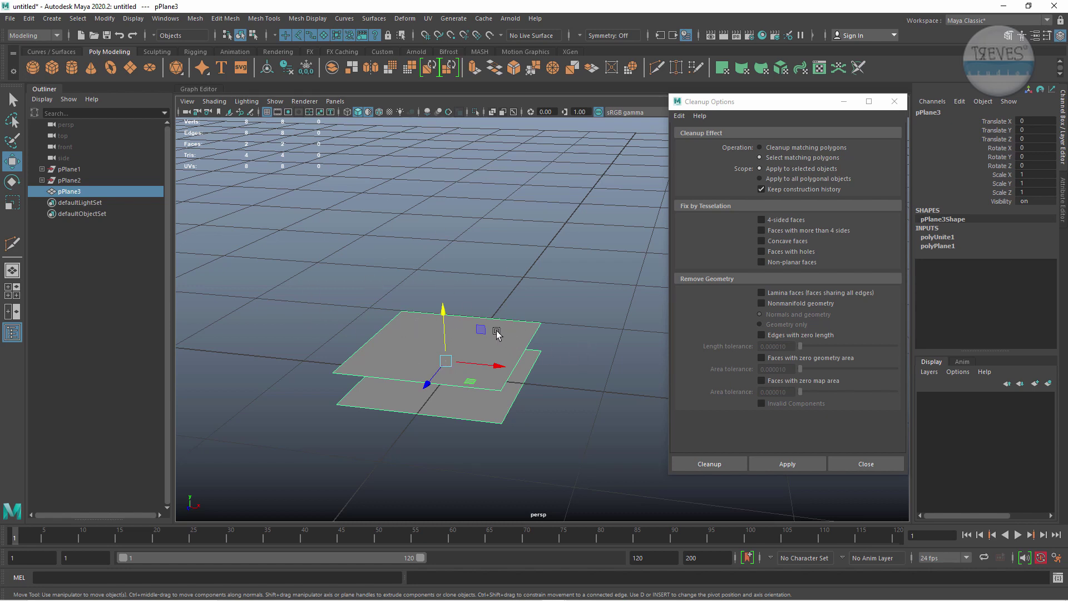
{"action": "key", "text": "Delete"}
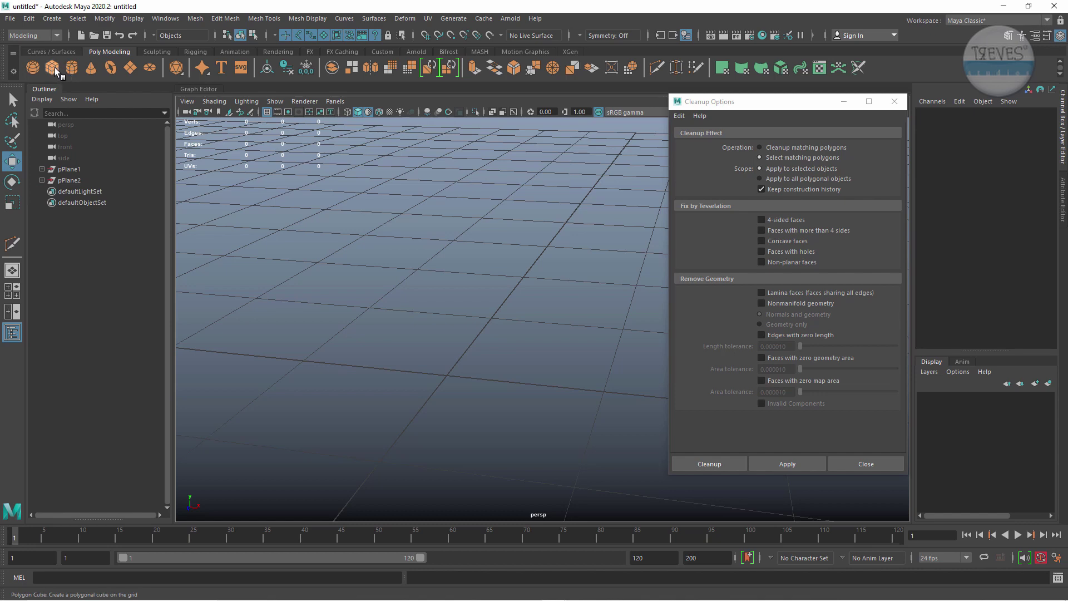
Create a polygon cube and delete its four side faces.
{"action": "left_click", "coordinate": [55, 68]}
{"action": "left_click_drag", "start_coordinate": [450, 412], "coordinate": [458, 400], "text": "alt"}
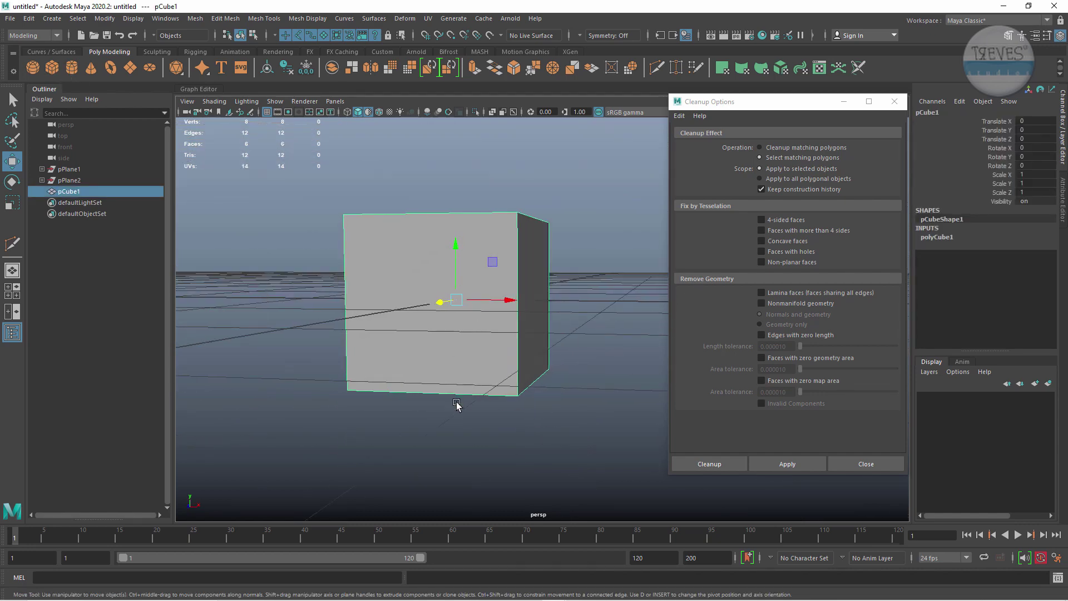
{"action": "key", "text": "F11"}
{"action": "left_click_drag", "start_coordinate": [616, 293], "coordinate": [271, 294]}
{"action": "key", "text": "Delete"}
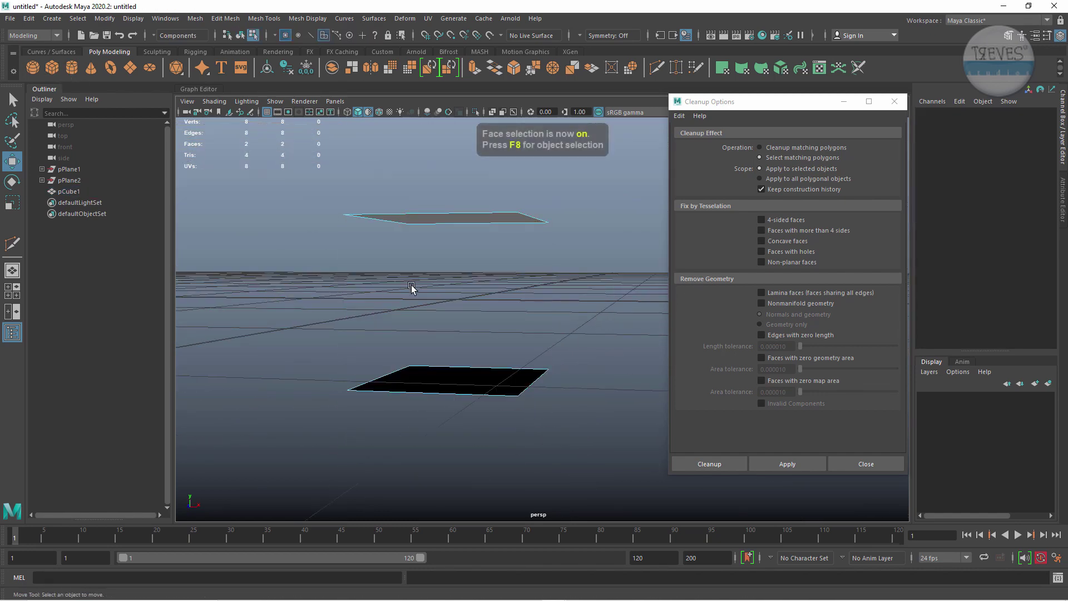
{"action": "key", "text": "F8"}
Lower the cube's top face toward the bottom face and select its right corner vertex.
{"action": "left_click_drag", "start_coordinate": [421, 281], "coordinate": [476, 293], "text": "alt"}
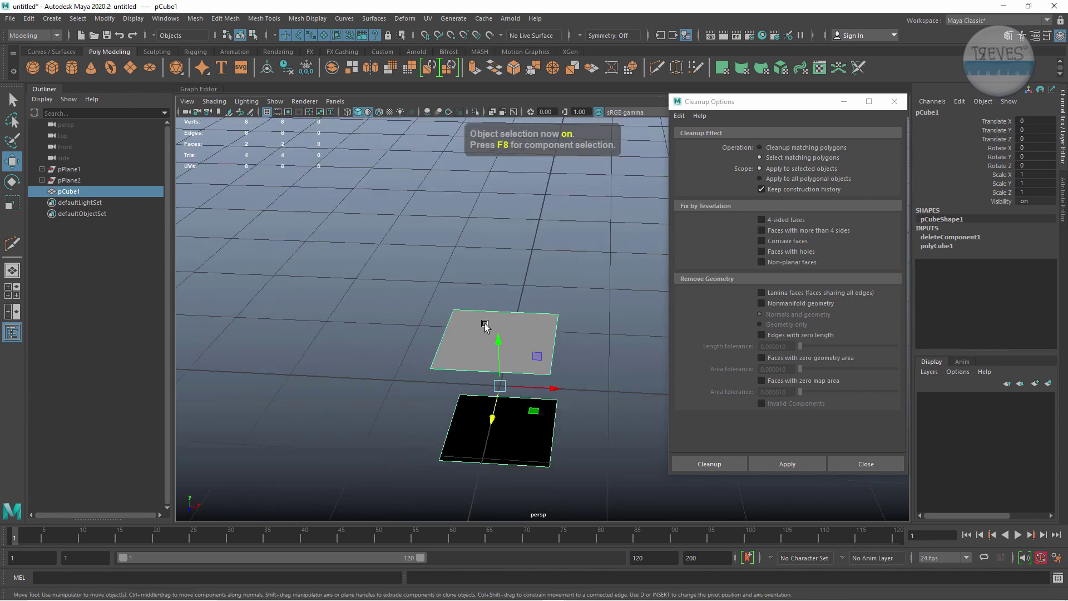
{"action": "key", "text": "F11"}
{"action": "left_click", "coordinate": [479, 290]}
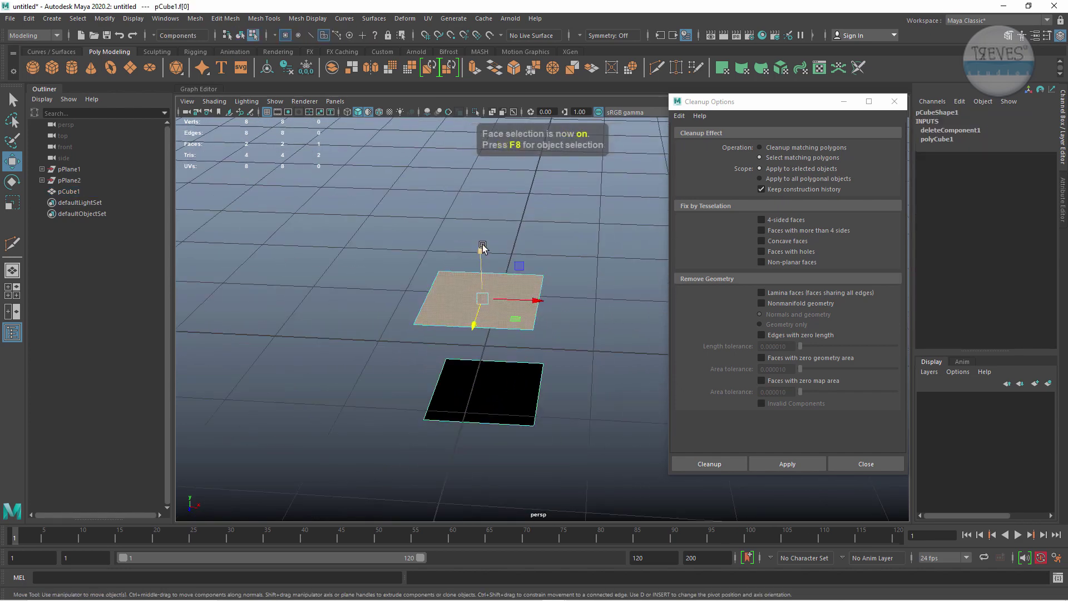
{"action": "mouse_move", "coordinate": [481, 253]}
{"action": "left_mouse_down"}
{"action": "mouse_move", "coordinate": [487, 327]}
{"action": "mouse_move", "coordinate": [561, 353]}
{"action": "left_mouse_up"}
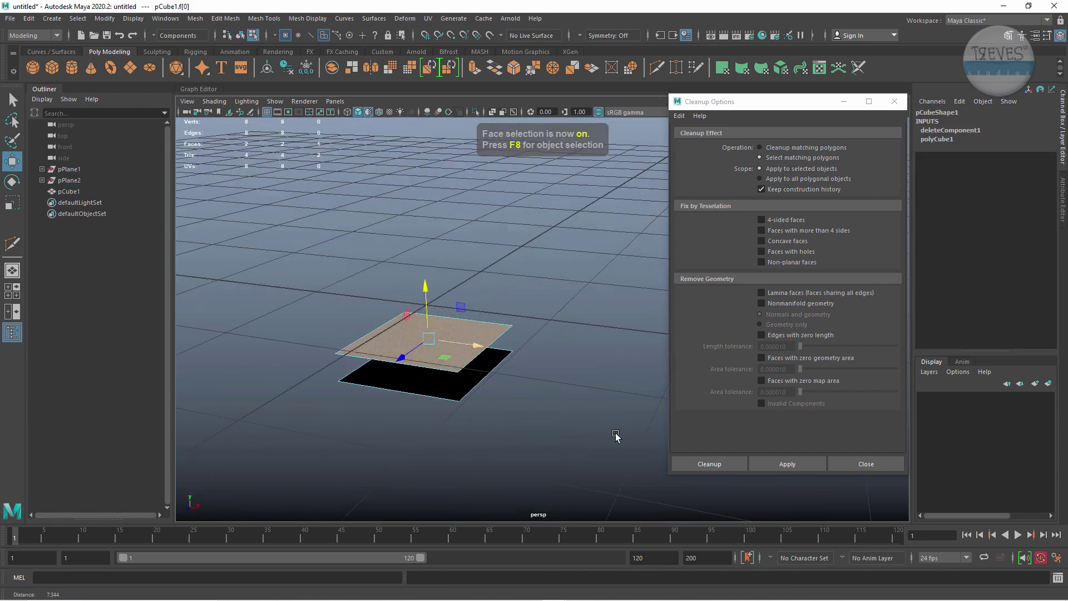
{"action": "scroll", "coordinate": [561, 353], "scroll_direction": "up", "scroll_amount": 3}
{"action": "key", "text": "F8"}
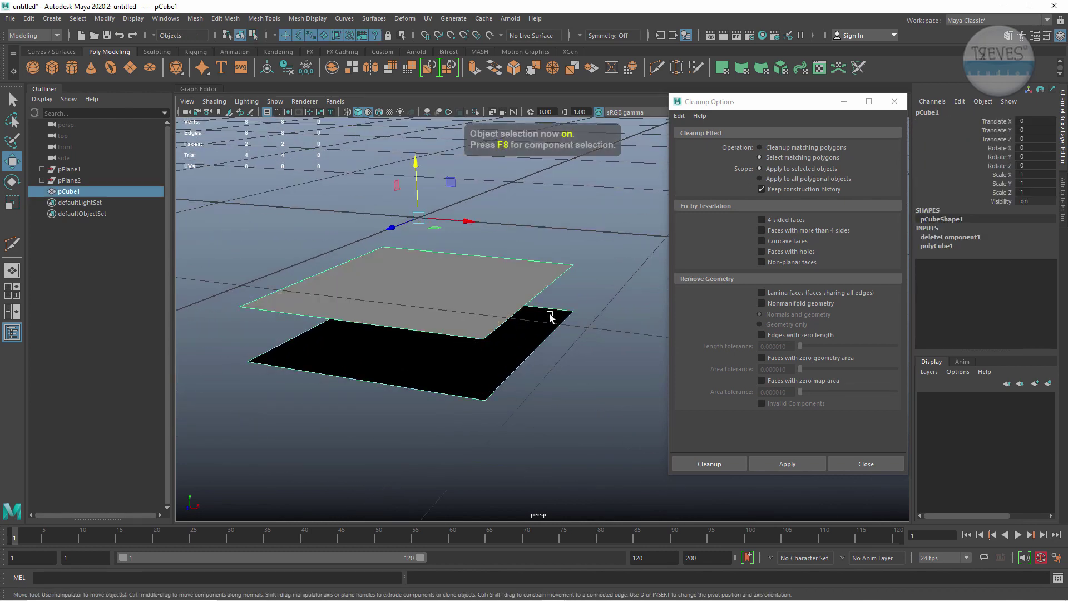
{"action": "key", "text": "F9"}
{"action": "left_click_drag", "start_coordinate": [598, 242], "coordinate": [548, 370]}
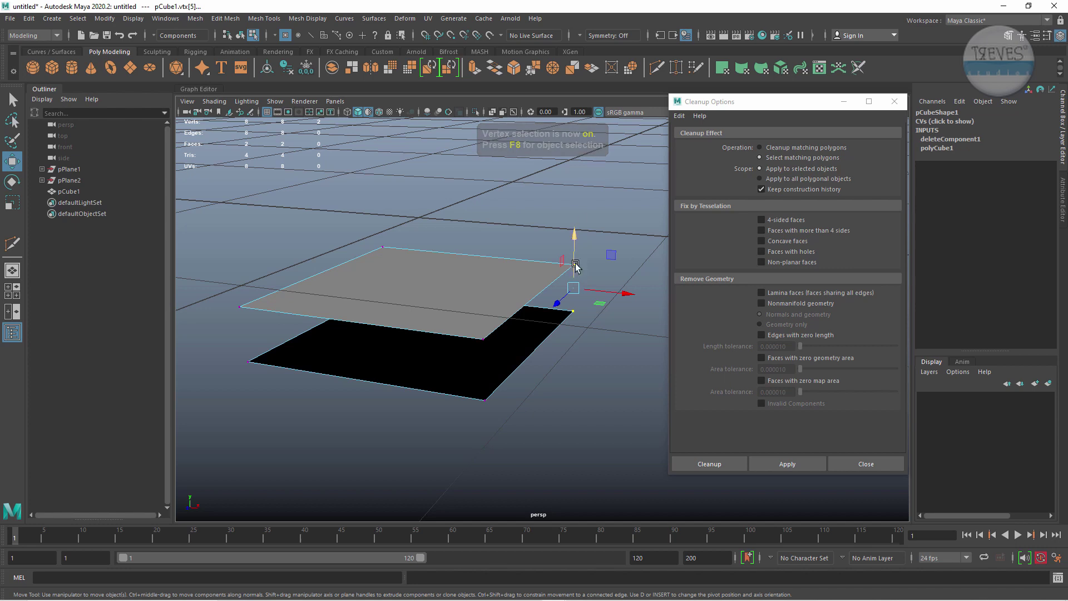
Merge the right-corner and left-side vertex pairs, raising the merge Distance Threshold.
{"action": "left_click", "coordinate": [533, 68]}
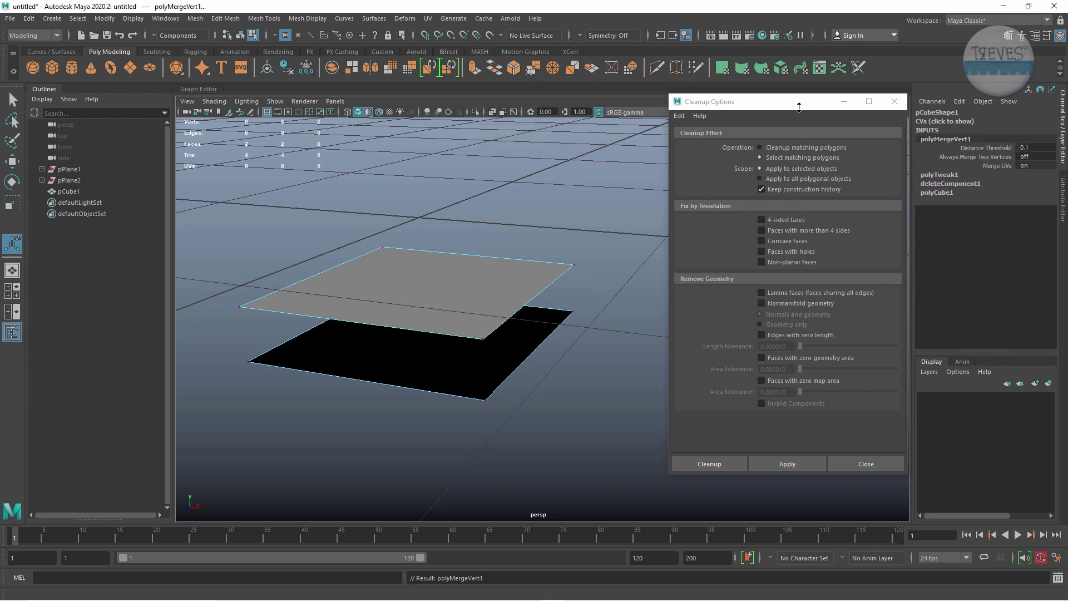
{"action": "mouse_move", "coordinate": [799, 107]}
{"action": "left_mouse_down"}
{"action": "mouse_move", "coordinate": [799, 240]}
{"action": "mouse_move", "coordinate": [790, 217]}
{"action": "left_mouse_up"}
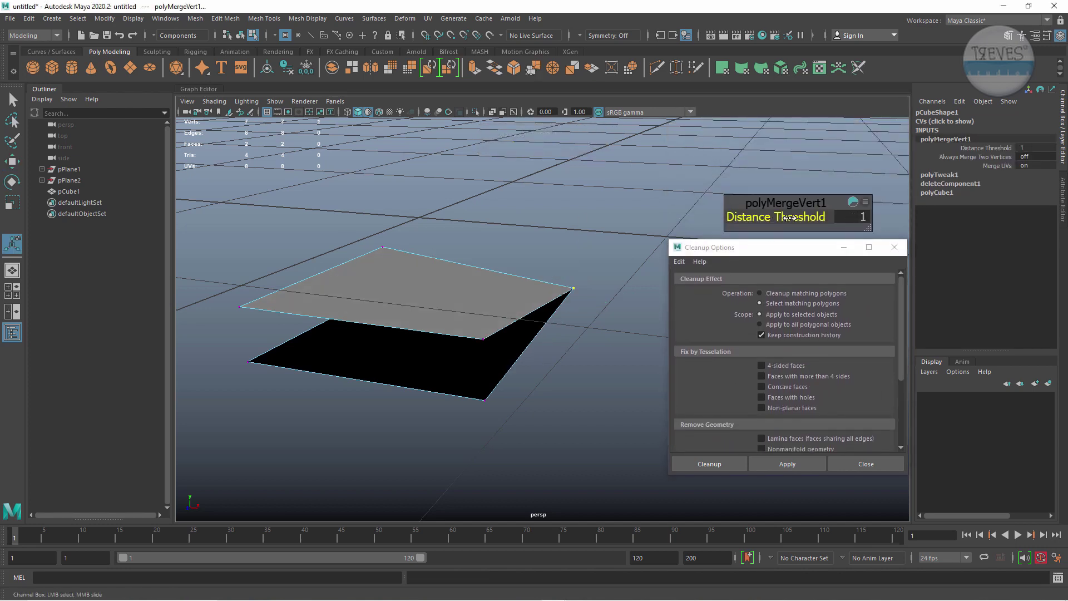
{"action": "mouse_move", "coordinate": [427, 420]}
{"action": "right_mouse_down", "text": "alt"}
{"action": "mouse_move", "coordinate": [471, 367]}
{"action": "mouse_move", "coordinate": [549, 406]}
{"action": "right_mouse_up", "text": "alt"}
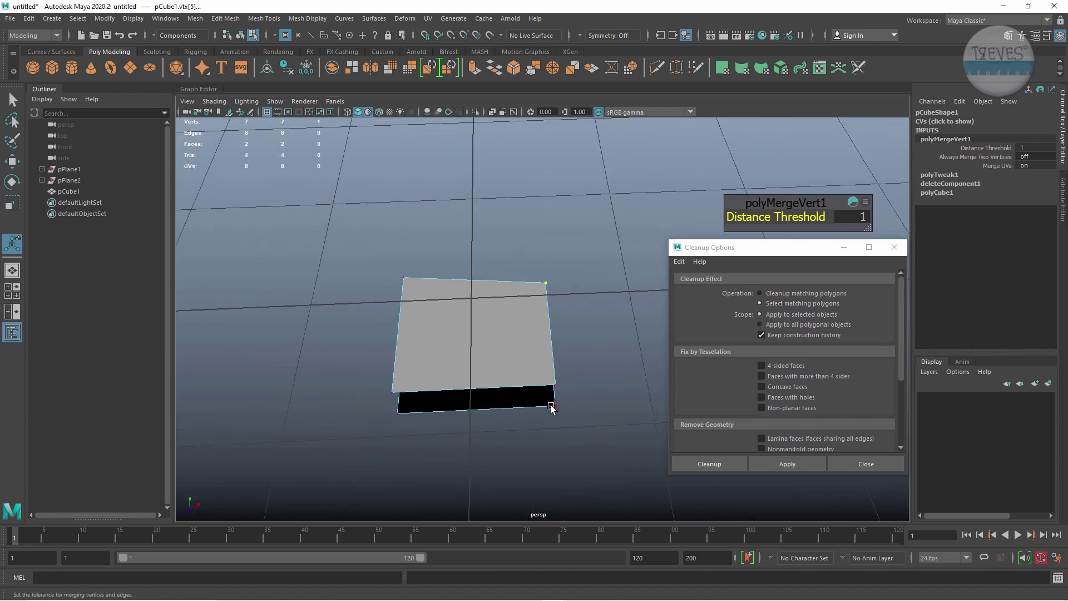
{"action": "left_click_drag", "start_coordinate": [532, 374], "coordinate": [587, 437]}
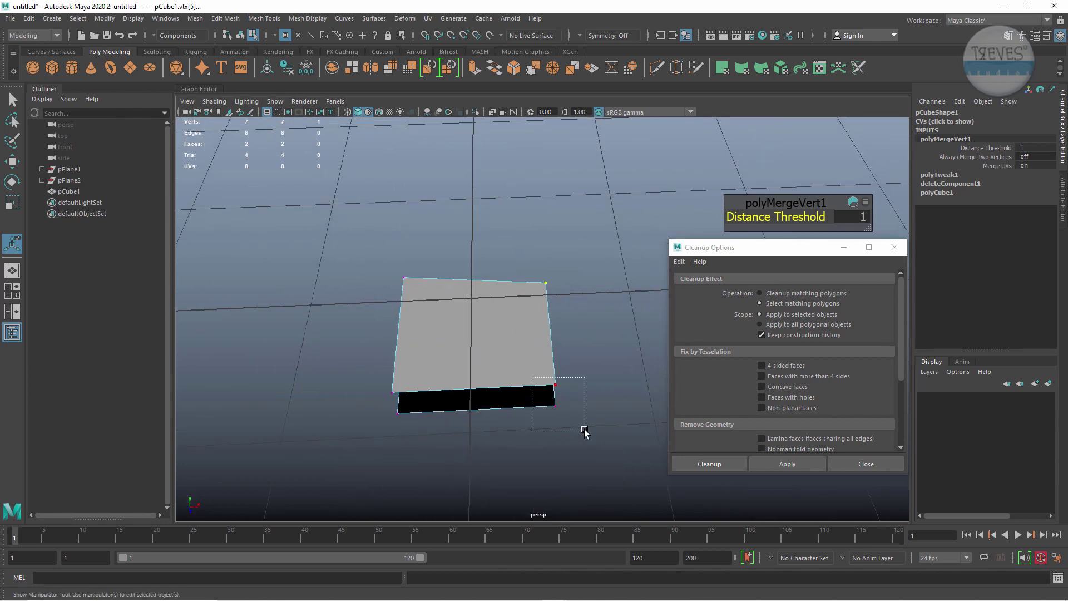
{"action": "left_click", "coordinate": [494, 68]}
{"action": "left_click_drag", "start_coordinate": [805, 216], "coordinate": [812, 217]}
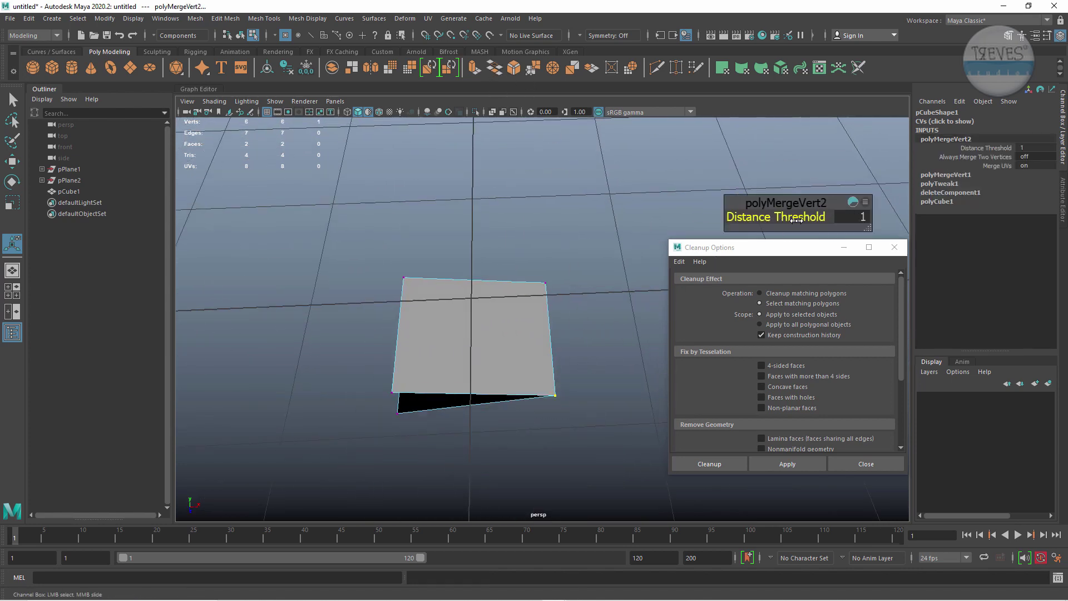
{"action": "left_click_drag", "start_coordinate": [367, 380], "coordinate": [433, 442]}
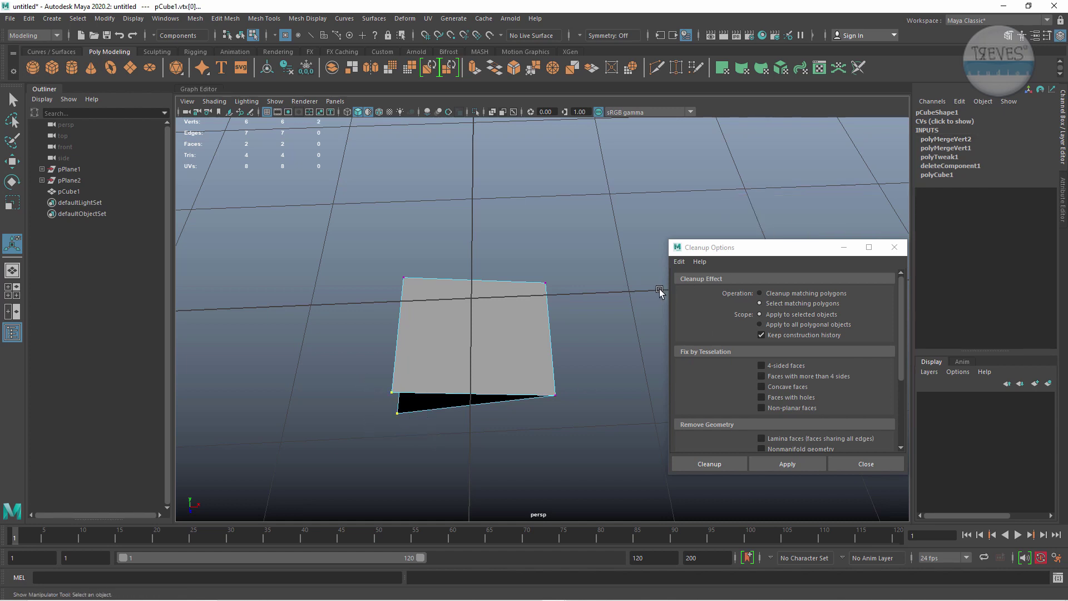
{"action": "key", "text": "g"}
Merge the remaining top vertices with Distance Threshold 1 and return to object mode.
{"action": "left_click_drag", "start_coordinate": [788, 219], "coordinate": [802, 220]}
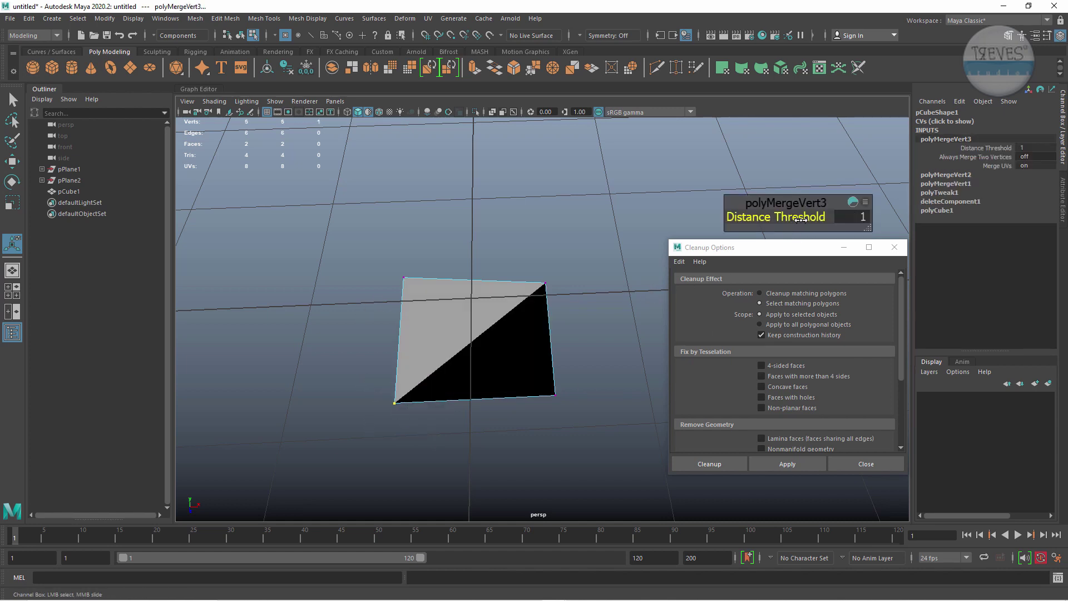
{"action": "mouse_move", "coordinate": [424, 282]}
{"action": "left_mouse_down", "text": "alt"}
{"action": "mouse_move", "coordinate": [557, 296]}
{"action": "mouse_move", "coordinate": [459, 287]}
{"action": "left_mouse_up", "text": "alt"}
{"action": "middle_click_drag", "start_coordinate": [459, 286], "coordinate": [517, 302], "text": "alt"}
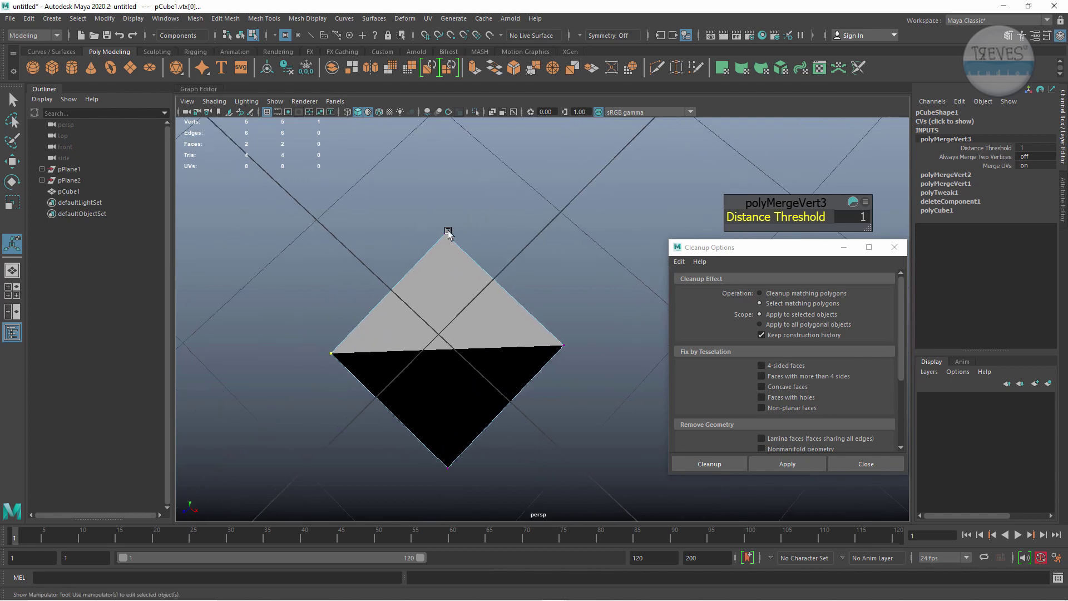
{"action": "left_click_drag", "start_coordinate": [423, 206], "coordinate": [484, 289]}
{"action": "key", "text": "g"}
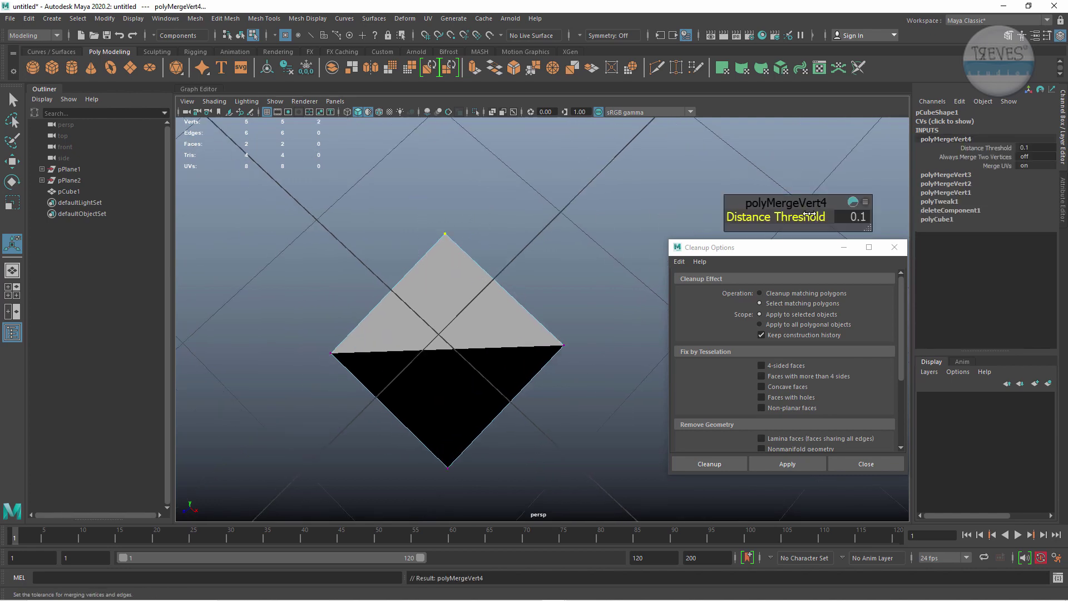
{"action": "left_click_drag", "start_coordinate": [801, 216], "coordinate": [814, 217]}
{"action": "mouse_move", "coordinate": [465, 327]}
{"action": "left_mouse_down", "text": "alt"}
{"action": "mouse_move", "coordinate": [530, 269]}
{"action": "mouse_move", "coordinate": [504, 292]}
{"action": "left_mouse_up", "text": "alt"}
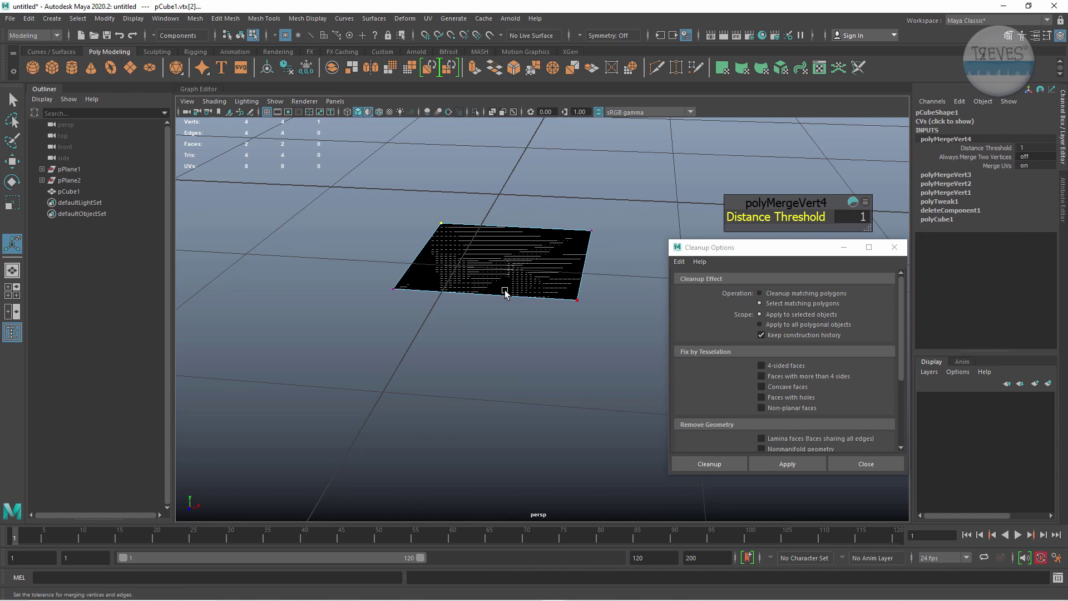
{"action": "key", "text": "F8"}
{"action": "mouse_move", "coordinate": [505, 294]}
{"action": "left_mouse_down", "text": "alt"}
{"action": "mouse_move", "coordinate": [497, 300]}
{"action": "mouse_move", "coordinate": [557, 306]}
{"action": "left_mouse_up", "text": "alt"}
{"action": "right_click_drag", "start_coordinate": [566, 309], "coordinate": [540, 442], "text": "alt"}
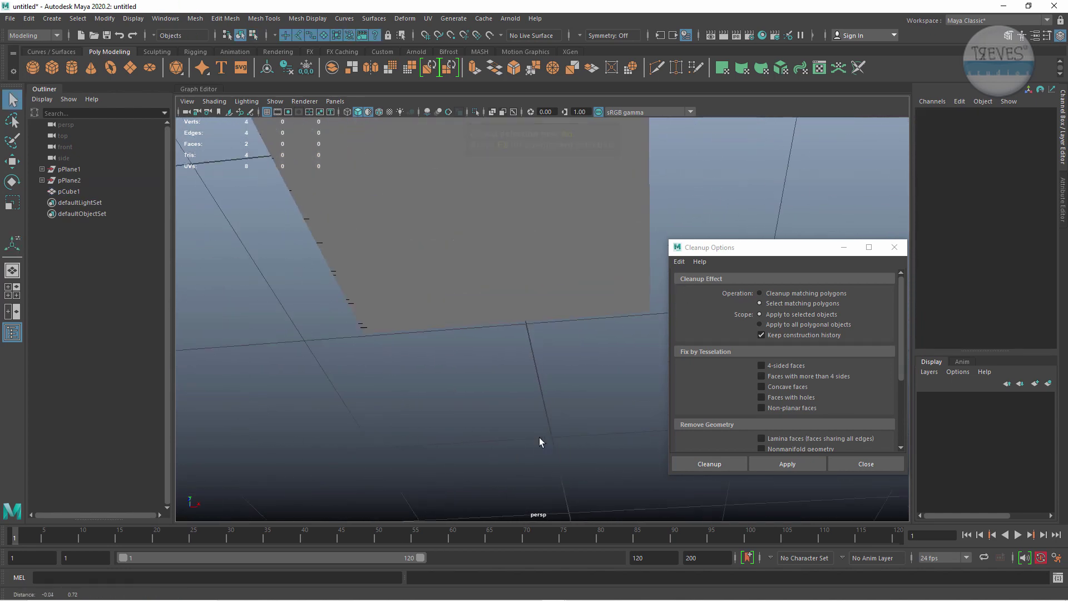
{"action": "mouse_move", "coordinate": [540, 442]}
{"action": "left_mouse_down", "text": "alt"}
{"action": "mouse_move", "coordinate": [489, 334]}
{"action": "mouse_move", "coordinate": [484, 411]}
{"action": "mouse_move", "coordinate": [601, 276]}
{"action": "mouse_move", "coordinate": [408, 296]}
{"action": "mouse_move", "coordinate": [503, 322]}
{"action": "mouse_move", "coordinate": [432, 312]}
{"action": "mouse_move", "coordinate": [499, 295]}
{"action": "mouse_move", "coordinate": [549, 330]}
{"action": "left_mouse_up", "text": "alt"}
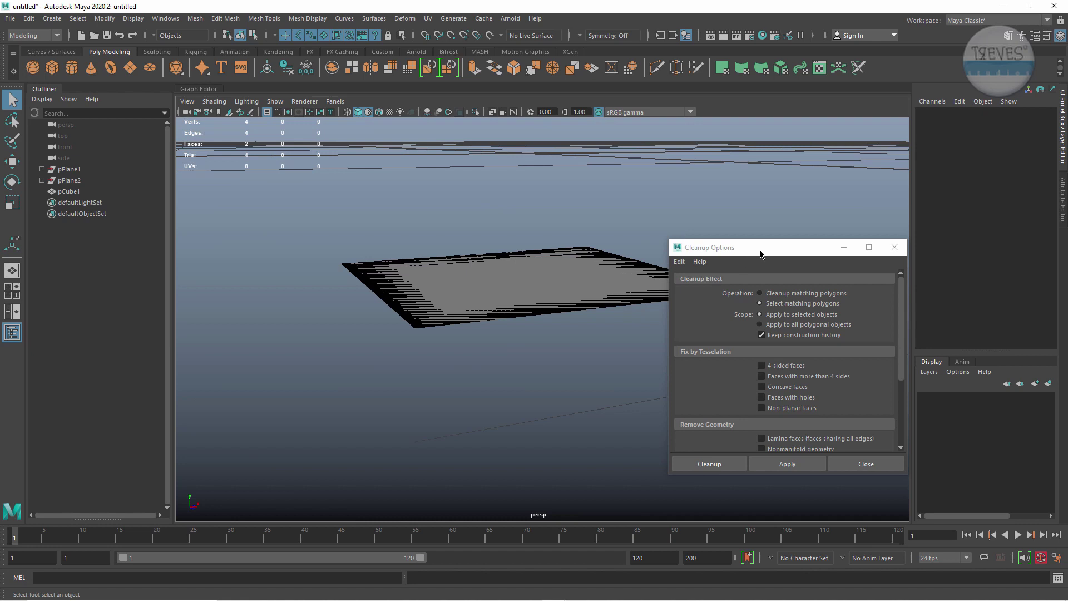
Trial-move the plane's right corner vertex to warp it, then undo the move.
{"action": "left_click_drag", "start_coordinate": [761, 254], "coordinate": [911, 255]}
{"action": "key", "text": "F9"}
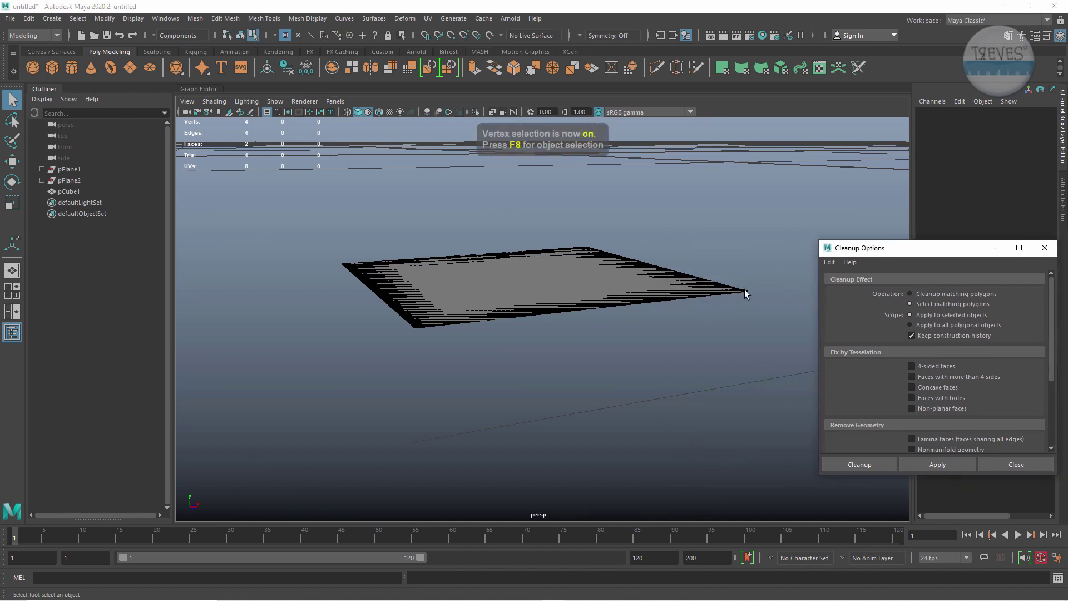
{"action": "left_click", "coordinate": [745, 290]}
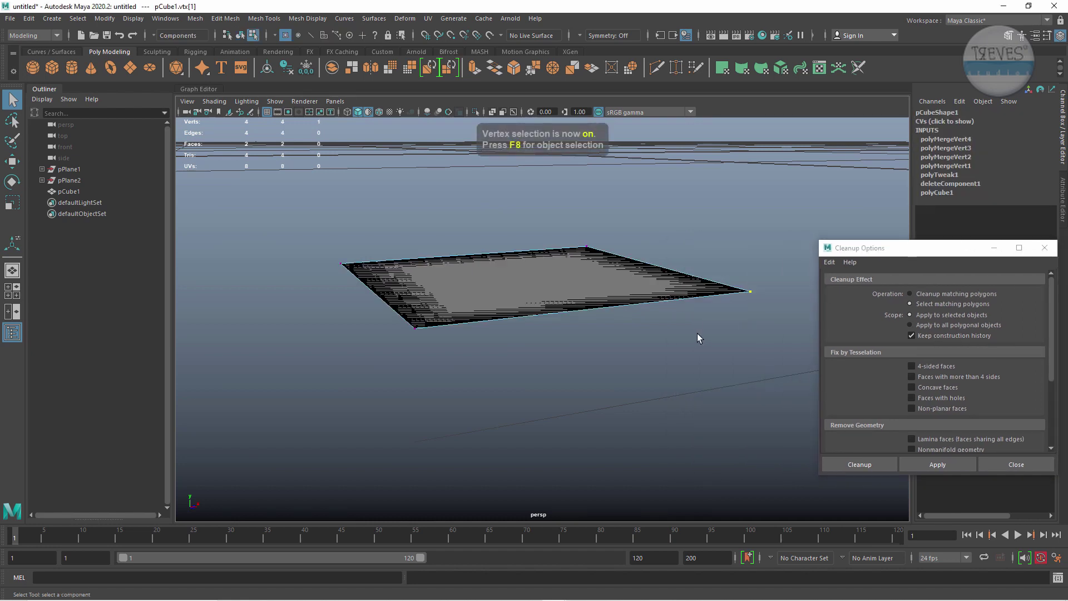
{"action": "key", "text": "w"}
{"action": "mouse_move", "coordinate": [776, 284]}
{"action": "left_mouse_down"}
{"action": "mouse_move", "coordinate": [748, 303]}
{"action": "mouse_move", "coordinate": [649, 149]}
{"action": "left_mouse_up"}
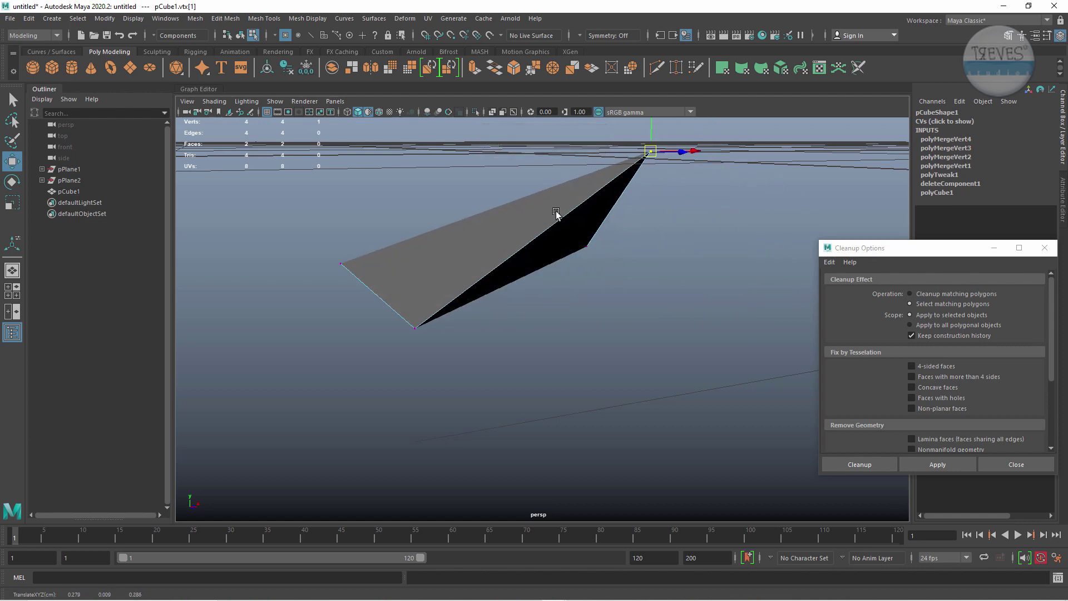
{"action": "mouse_move", "coordinate": [555, 217]}
{"action": "left_mouse_down", "text": "alt"}
{"action": "mouse_move", "coordinate": [644, 245]}
{"action": "mouse_move", "coordinate": [642, 216]}
{"action": "mouse_move", "coordinate": [596, 215]}
{"action": "mouse_move", "coordinate": [463, 279]}
{"action": "left_mouse_up", "text": "alt"}
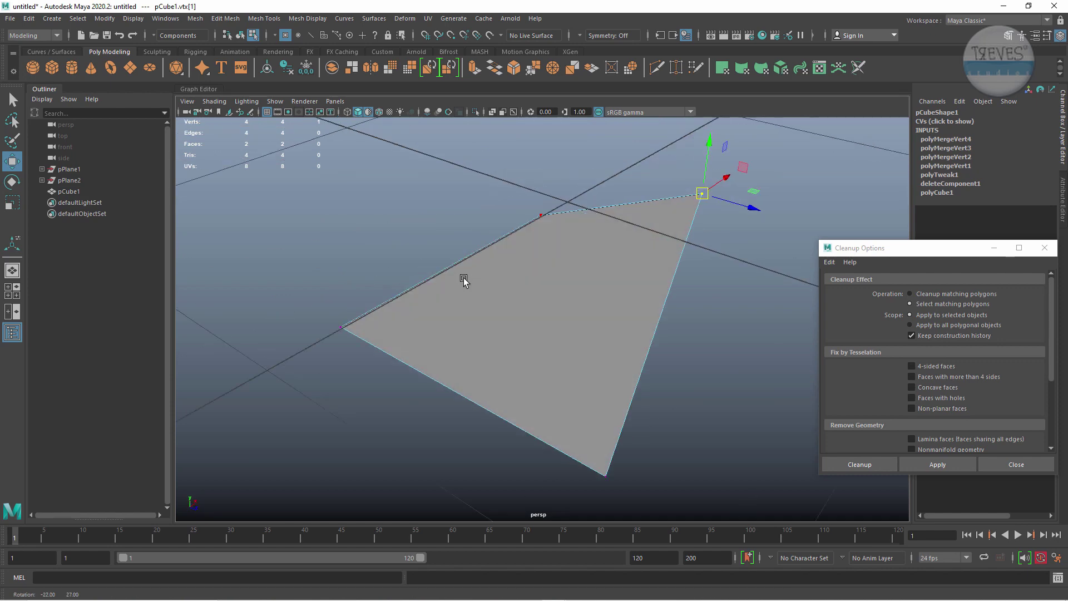
{"action": "key", "text": "ctrl+z"}
{"action": "left_click_drag", "start_coordinate": [611, 275], "coordinate": [702, 236], "text": "alt"}
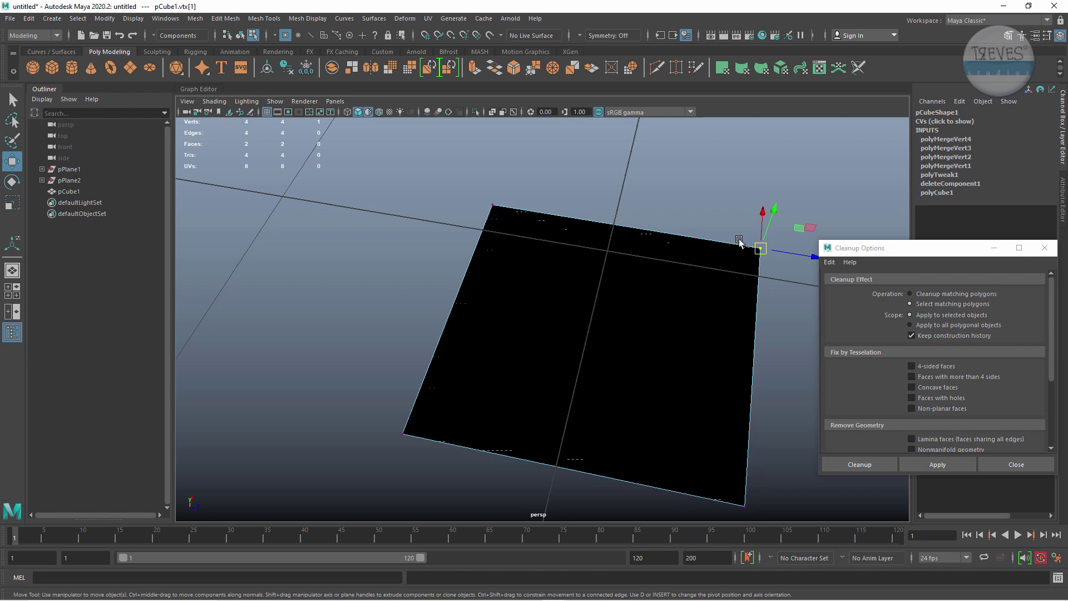
{"action": "mouse_move", "coordinate": [649, 352]}
{"action": "left_mouse_down", "text": "alt"}
{"action": "mouse_move", "coordinate": [616, 327]}
{"action": "mouse_move", "coordinate": [604, 258]}
{"action": "mouse_move", "coordinate": [616, 255]}
{"action": "mouse_move", "coordinate": [545, 281]}
{"action": "left_mouse_up", "text": "alt"}
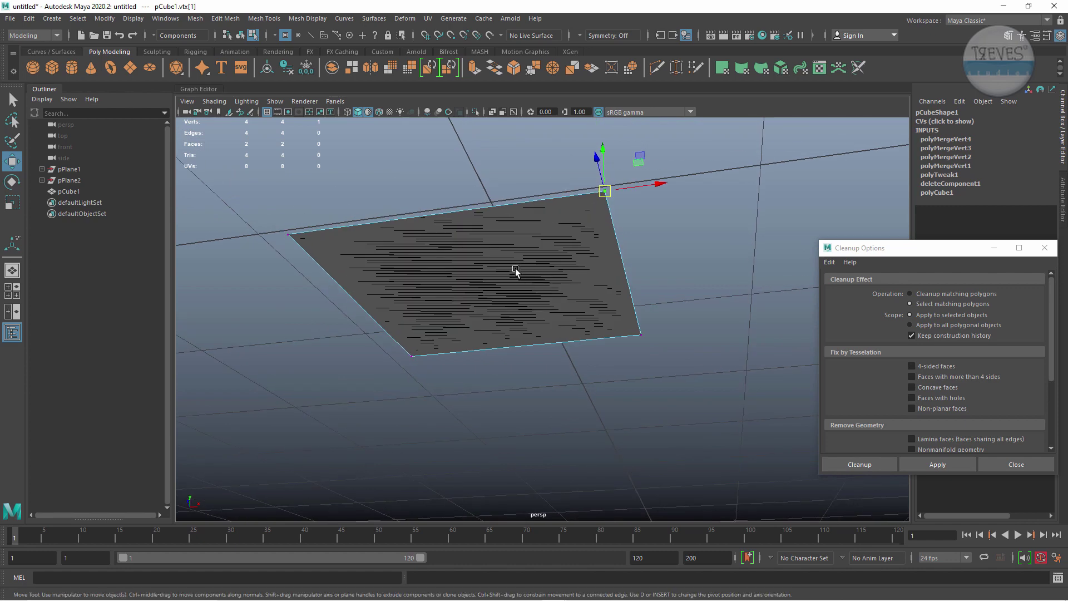
Trial-move the plane's face and undo it, then enlarge Cleanup Options to show Remove Geometry checks.
{"action": "key", "text": "F11"}
{"action": "left_click", "coordinate": [513, 286]}
{"action": "mouse_move", "coordinate": [460, 349]}
{"action": "left_mouse_down", "text": "alt"}
{"action": "mouse_move", "coordinate": [489, 257]}
{"action": "mouse_move", "coordinate": [497, 299]}
{"action": "left_mouse_up", "text": "alt"}
{"action": "key", "text": "ctrl+z"}
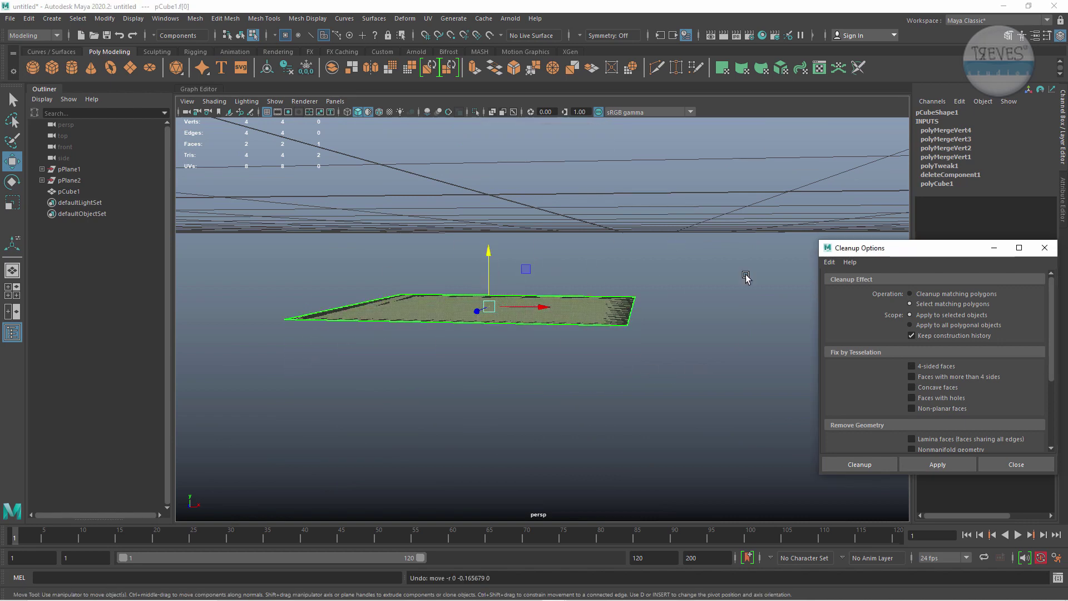
{"action": "left_click_drag", "start_coordinate": [929, 240], "coordinate": [930, 84]}
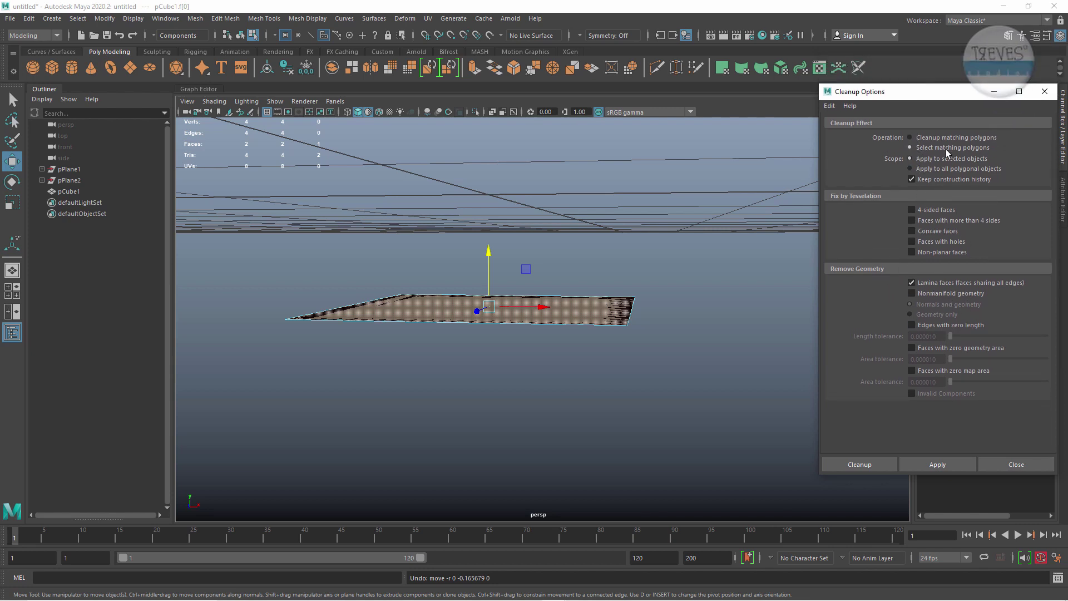
Run the Lamina faces cleanup on the plane, inspect the selected faces, then clear the selection.
{"action": "left_click", "coordinate": [938, 464]}
{"action": "key", "text": "F8"}
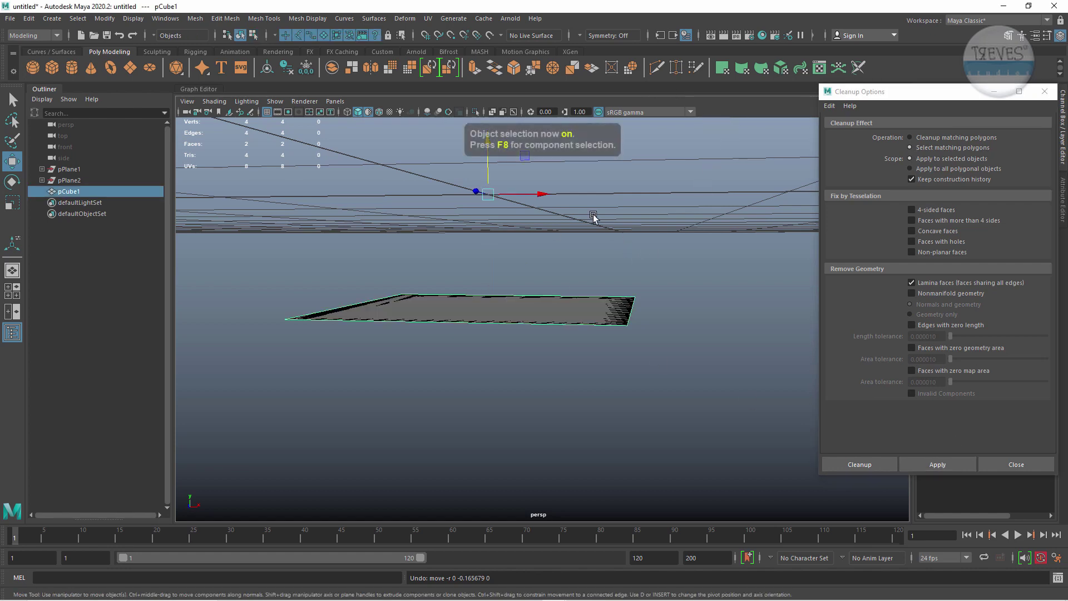
{"action": "mouse_move", "coordinate": [593, 217]}
{"action": "left_mouse_down", "text": "alt"}
{"action": "mouse_move", "coordinate": [557, 289]}
{"action": "mouse_move", "coordinate": [584, 312]}
{"action": "left_mouse_up", "text": "alt"}
{"action": "left_click", "coordinate": [951, 463]}
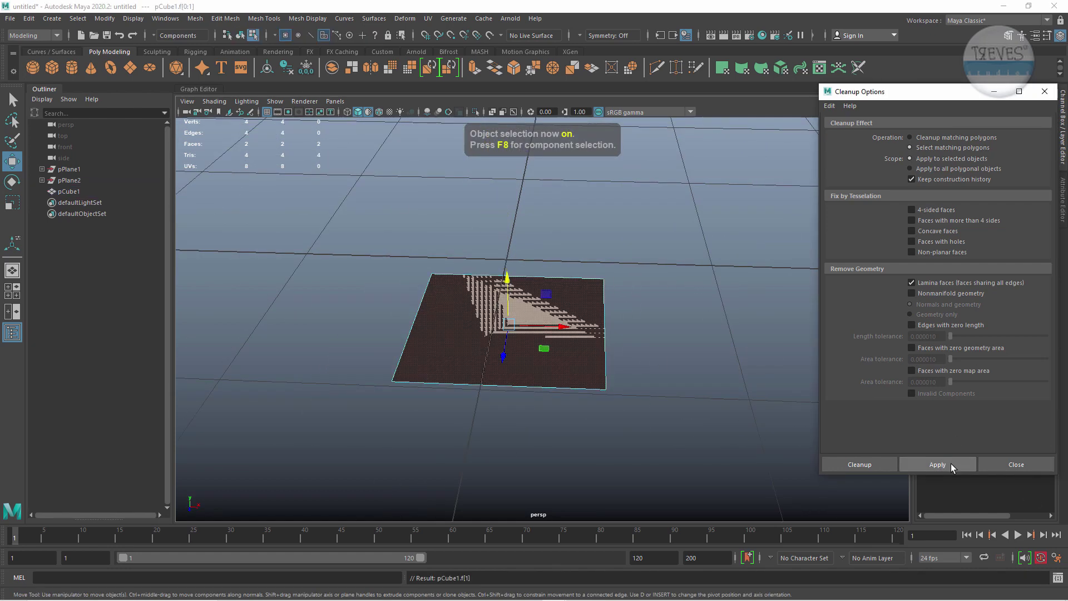
{"action": "mouse_move", "coordinate": [615, 365]}
{"action": "left_mouse_down", "text": "alt"}
{"action": "mouse_move", "coordinate": [519, 252]}
{"action": "mouse_move", "coordinate": [539, 299]}
{"action": "mouse_move", "coordinate": [440, 338]}
{"action": "left_mouse_up", "text": "alt"}
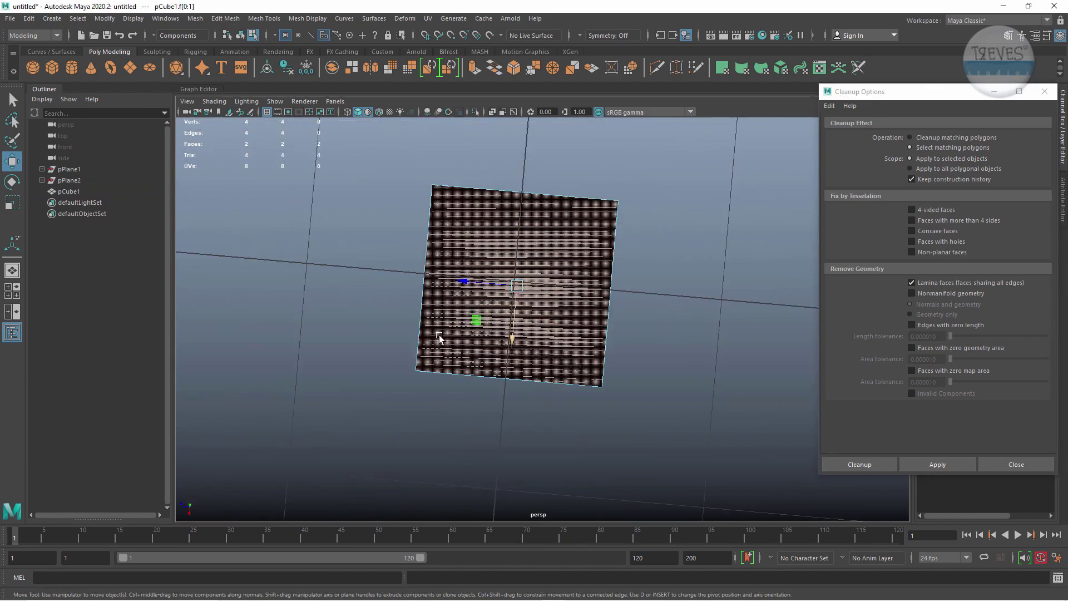
{"action": "right_click_drag", "start_coordinate": [440, 338], "coordinate": [559, 212], "text": "alt"}
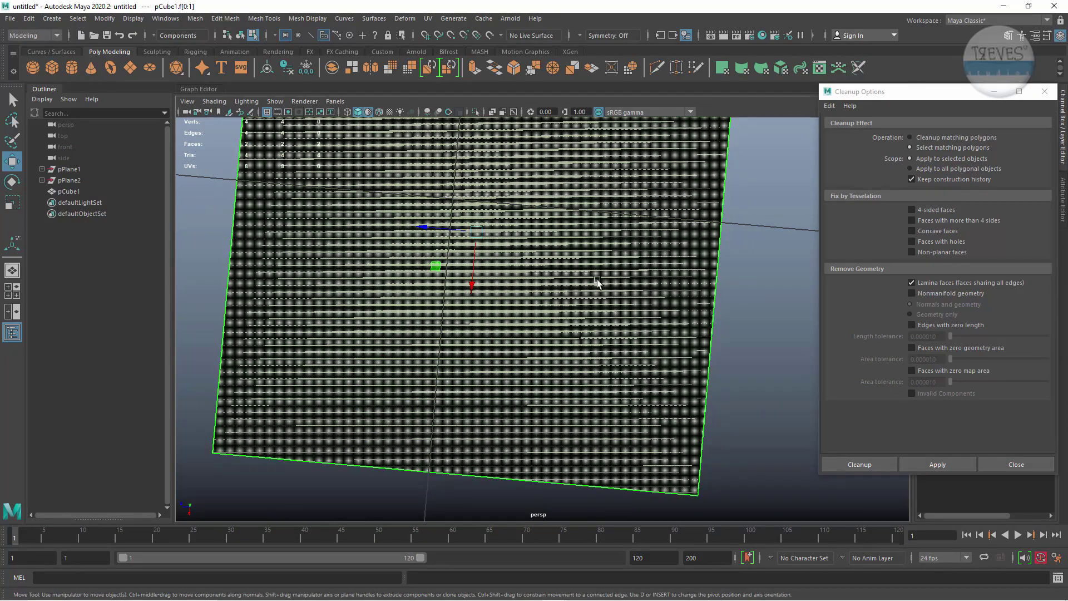
{"action": "mouse_move", "coordinate": [597, 283]}
{"action": "left_mouse_down", "text": "alt"}
{"action": "mouse_move", "coordinate": [620, 257]}
{"action": "mouse_move", "coordinate": [544, 293]}
{"action": "mouse_move", "coordinate": [725, 248]}
{"action": "left_mouse_up", "text": "alt"}
{"action": "left_click", "coordinate": [661, 227]}
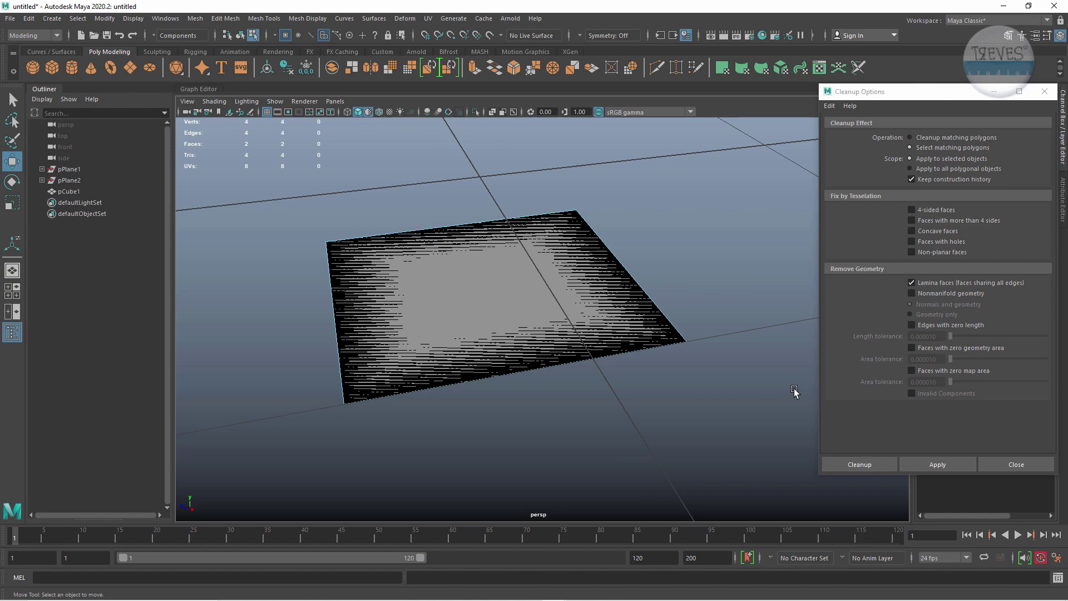
Raise the plane's right edge as a test, then undo it.
{"action": "key", "text": "F8"}
{"action": "key", "text": "F10"}
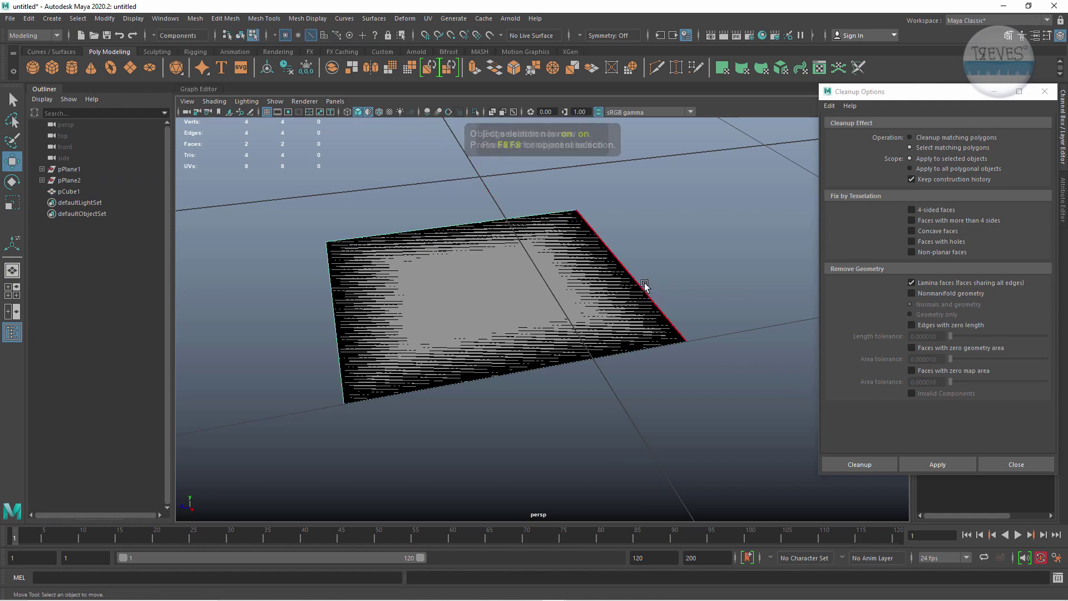
{"action": "left_click", "coordinate": [646, 288]}
{"action": "mouse_move", "coordinate": [631, 223]}
{"action": "left_mouse_down"}
{"action": "mouse_move", "coordinate": [601, 96]}
{"action": "mouse_move", "coordinate": [763, 310]}
{"action": "mouse_move", "coordinate": [577, 265]}
{"action": "mouse_move", "coordinate": [719, 314]}
{"action": "left_mouse_up"}
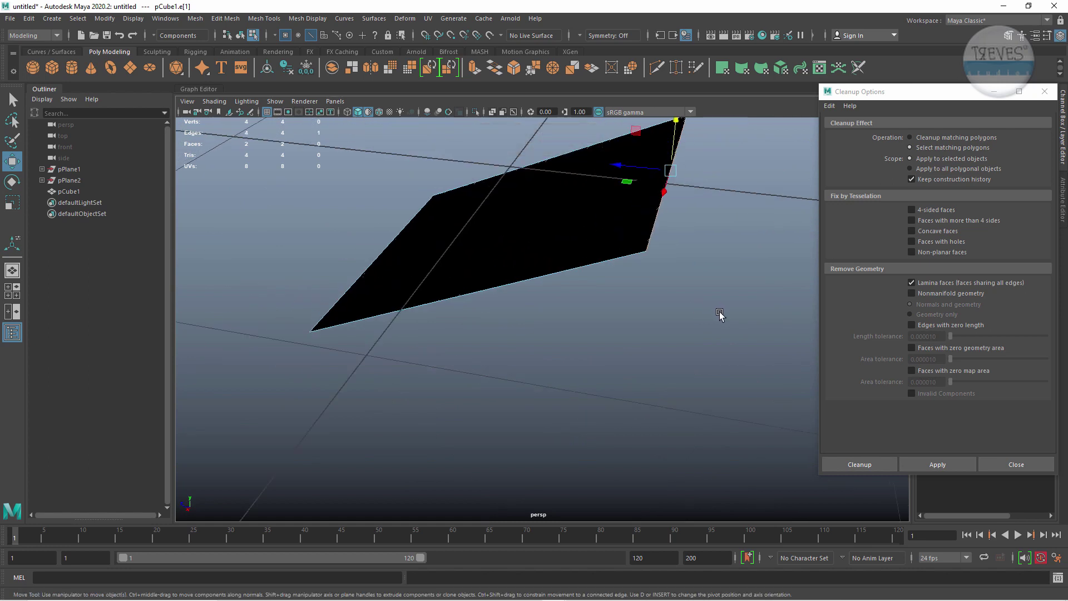
{"action": "key", "text": "ctrl+z"}
{"action": "key", "text": "ctrl+z"}
Delete the test mesh, uncheck Lamina faces, and create a new polygon cube.
{"action": "key", "text": "F8"}
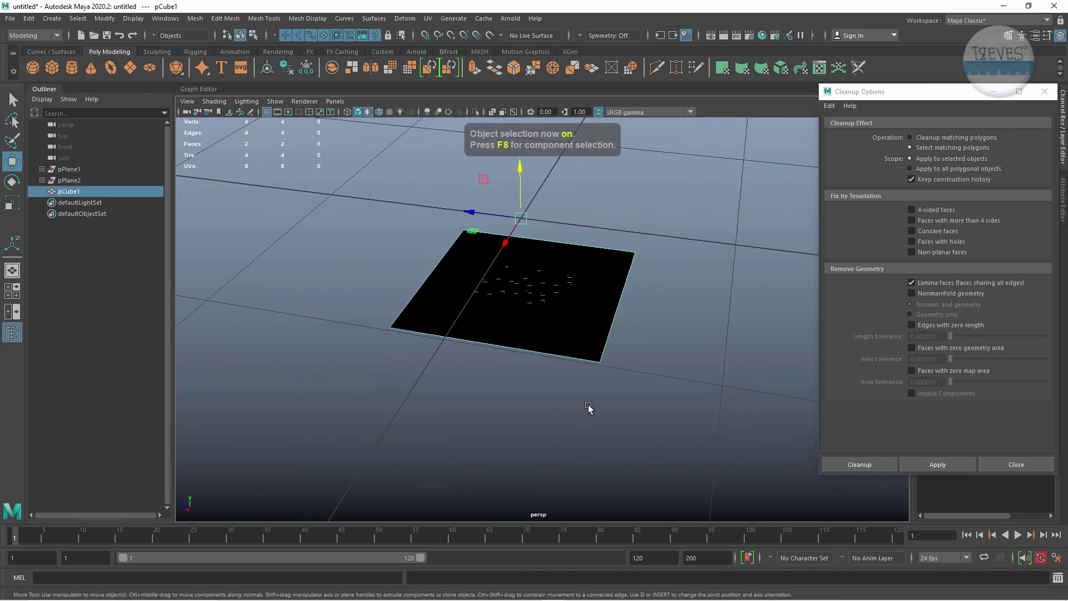
{"action": "key", "text": "Delete"}
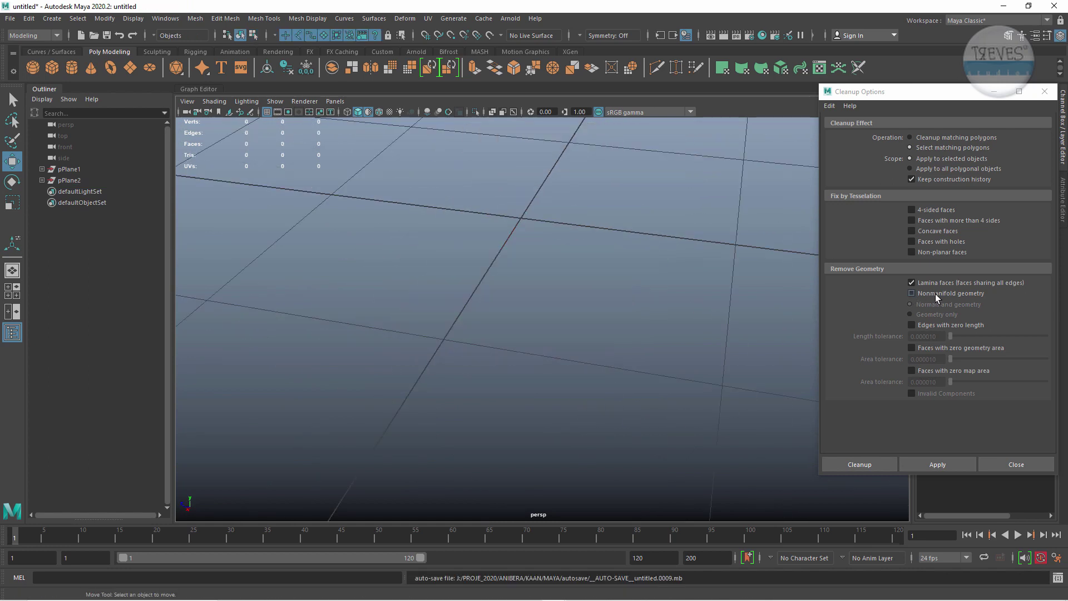
{"action": "left_click", "coordinate": [912, 283]}
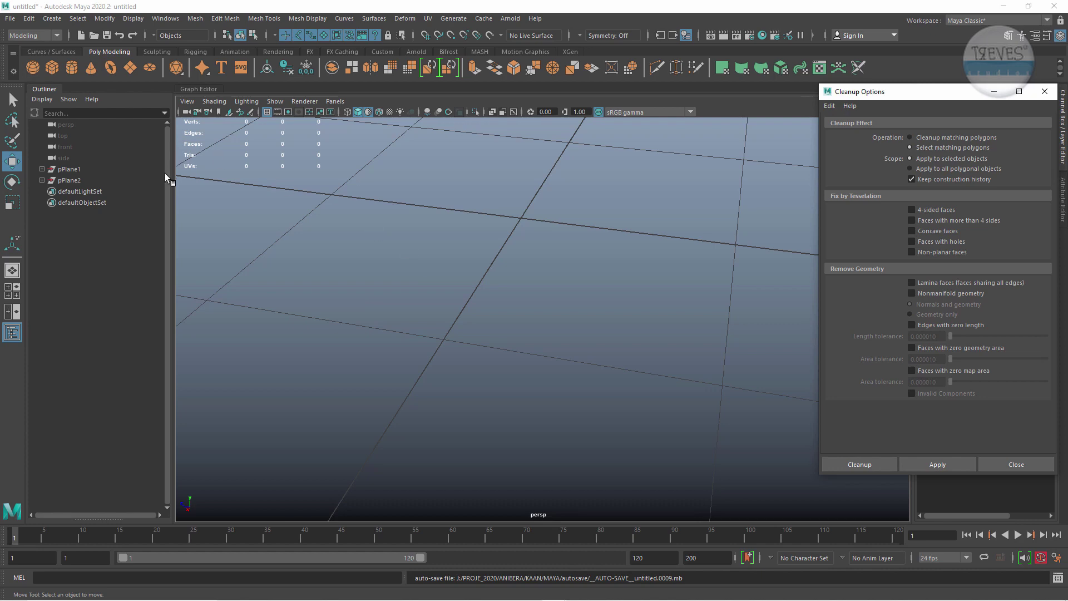
{"action": "left_click", "coordinate": [51, 68]}
Open the UV Editor on pCube1's unfolded UVs and place it beside the cube's viewport.
{"action": "right_click_drag", "start_coordinate": [470, 235], "coordinate": [369, 219], "text": "alt"}
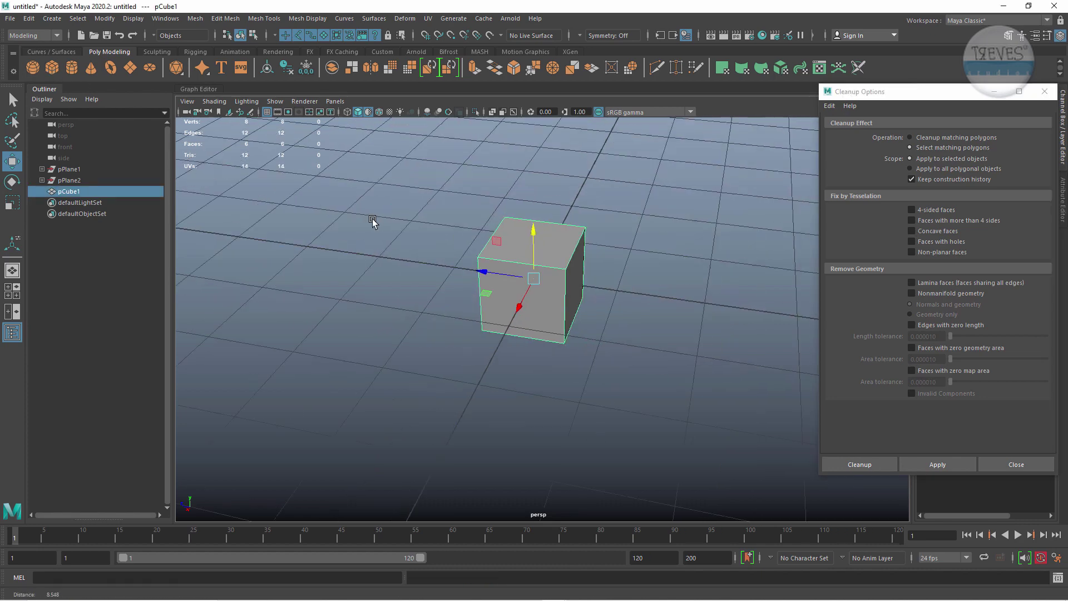
{"action": "mouse_move", "coordinate": [370, 219]}
{"action": "left_mouse_down", "text": "alt"}
{"action": "mouse_move", "coordinate": [505, 203]}
{"action": "mouse_move", "coordinate": [605, 250]}
{"action": "left_mouse_up", "text": "alt"}
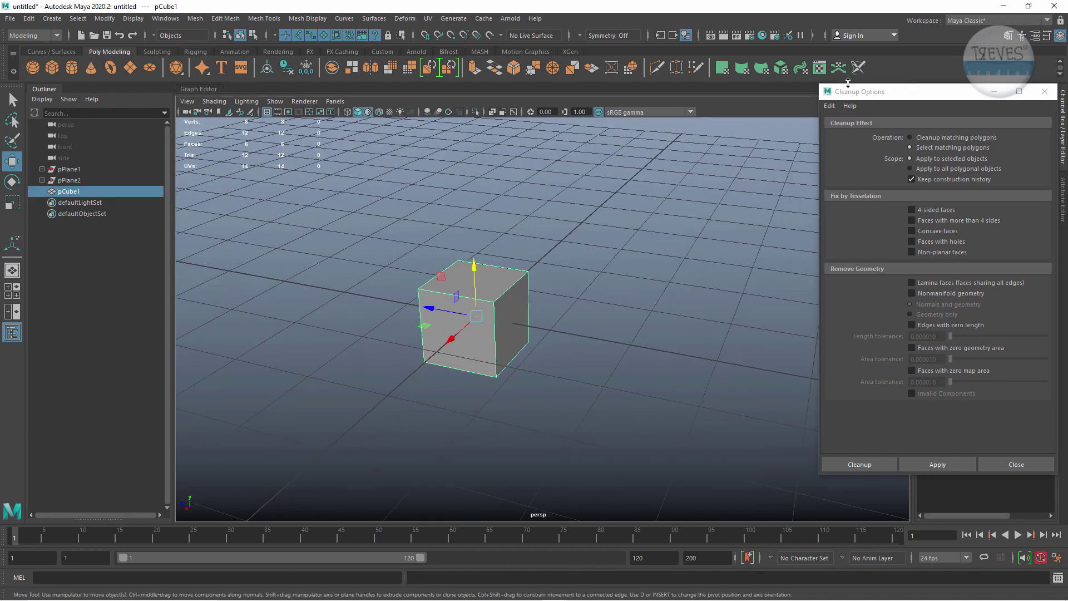
{"action": "left_click", "coordinate": [820, 67]}
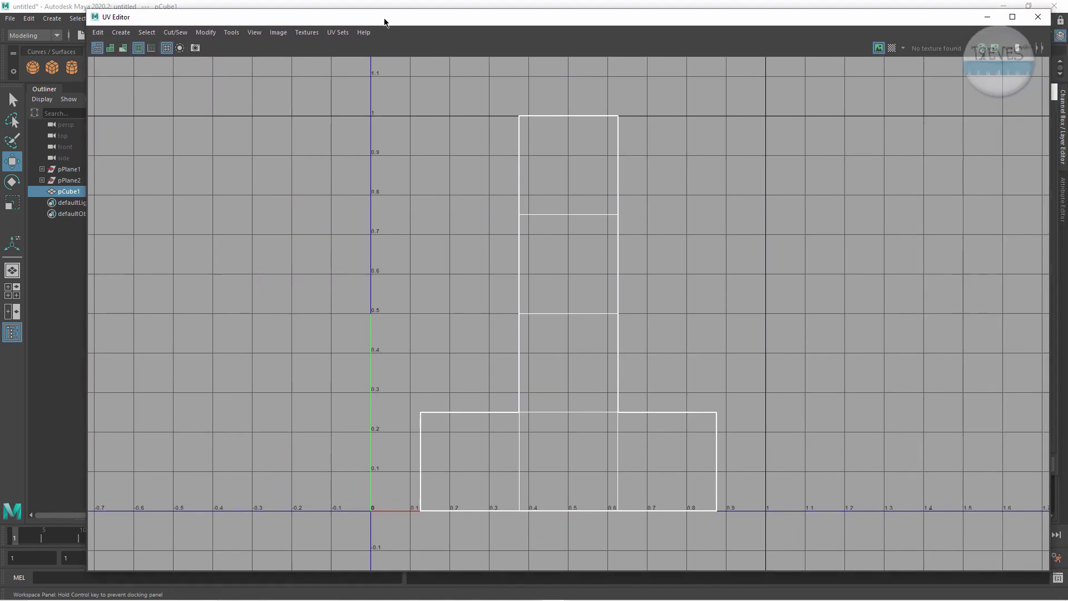
{"action": "mouse_move", "coordinate": [437, 30]}
{"action": "left_mouse_down"}
{"action": "mouse_move", "coordinate": [448, 388]}
{"action": "mouse_move", "coordinate": [389, 344]}
{"action": "left_mouse_up"}
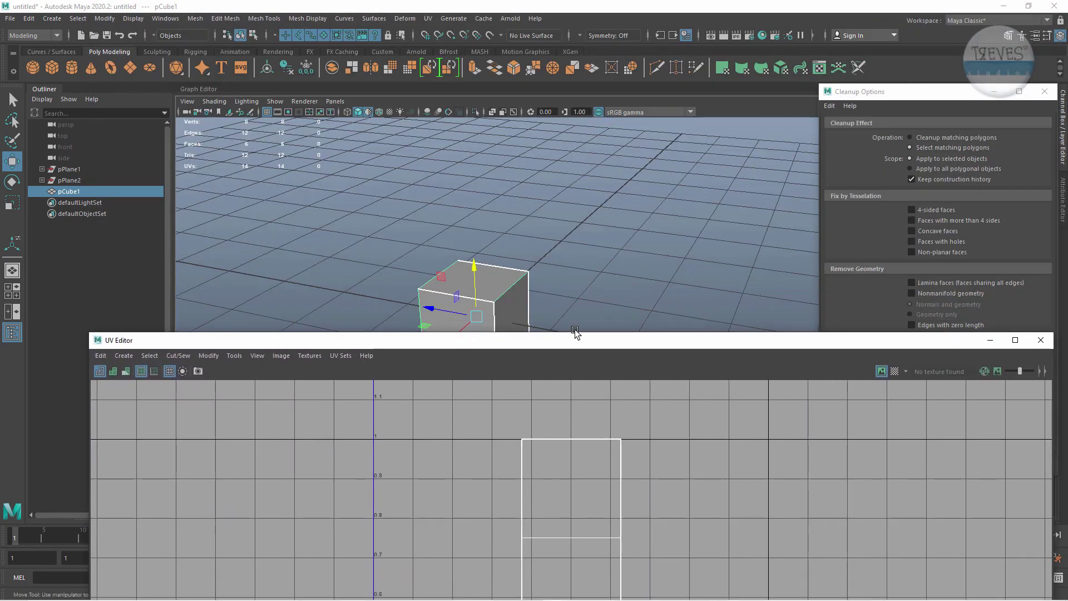
{"action": "left_click_drag", "start_coordinate": [573, 334], "coordinate": [565, 419]}
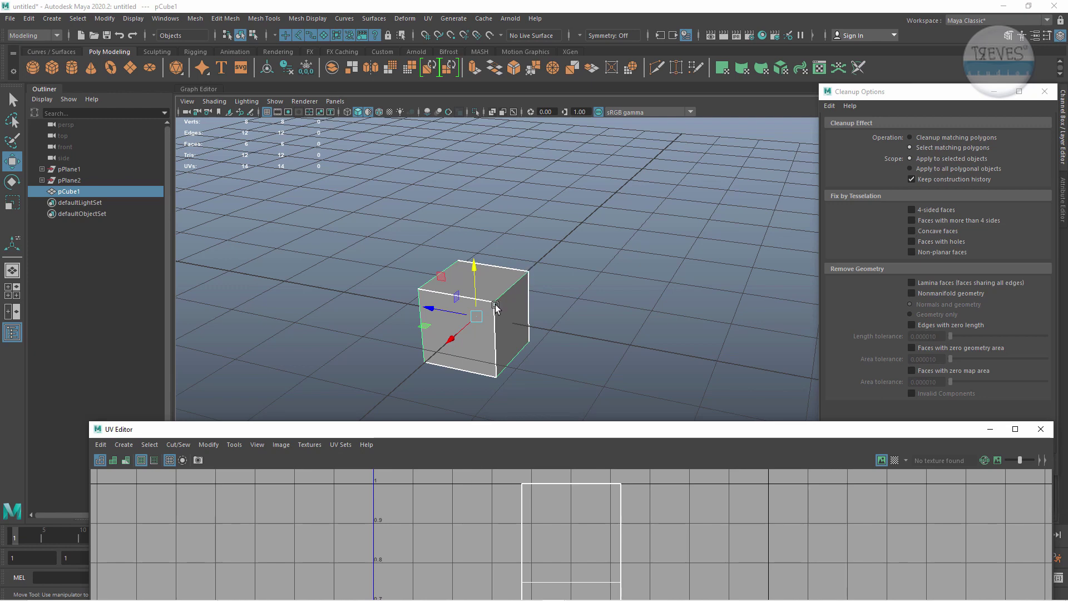
{"action": "left_click_drag", "start_coordinate": [561, 429], "coordinate": [534, 131]}
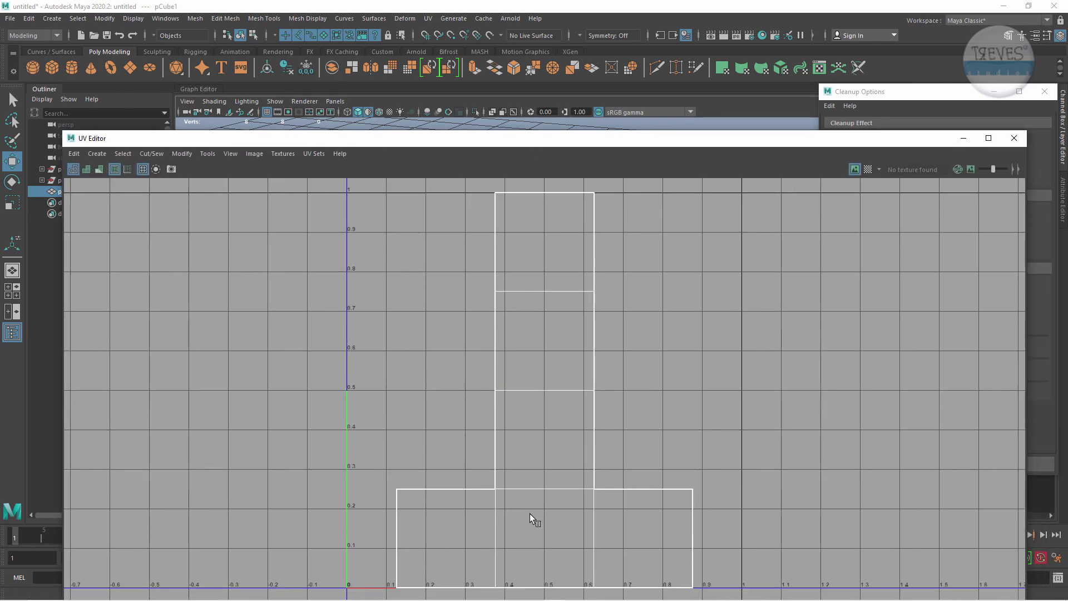
{"action": "left_click_drag", "start_coordinate": [478, 144], "coordinate": [467, 73]}
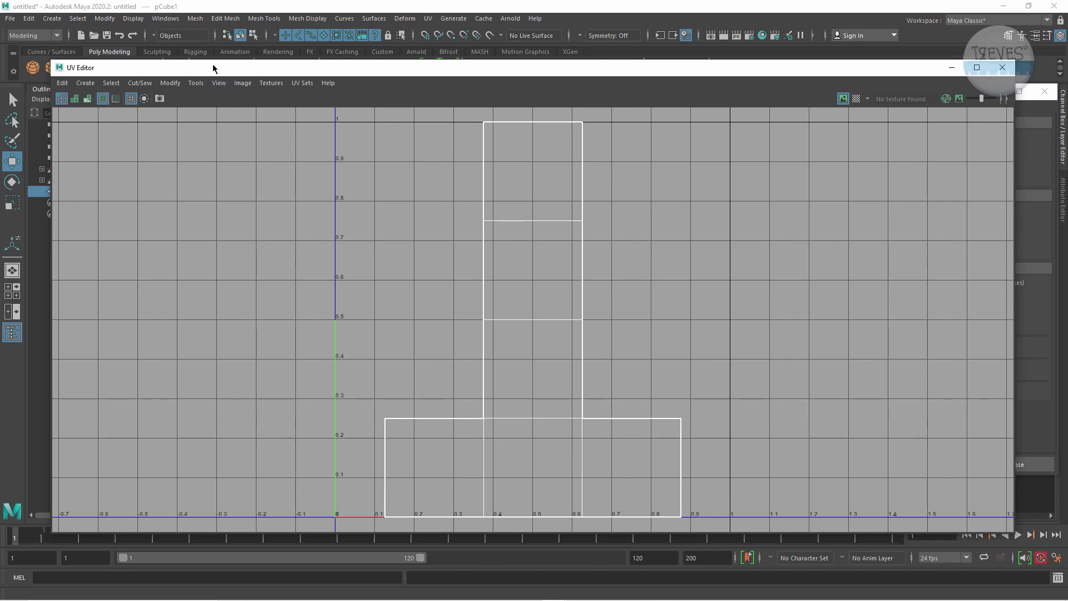
{"action": "left_click_drag", "start_coordinate": [213, 68], "coordinate": [471, 50]}
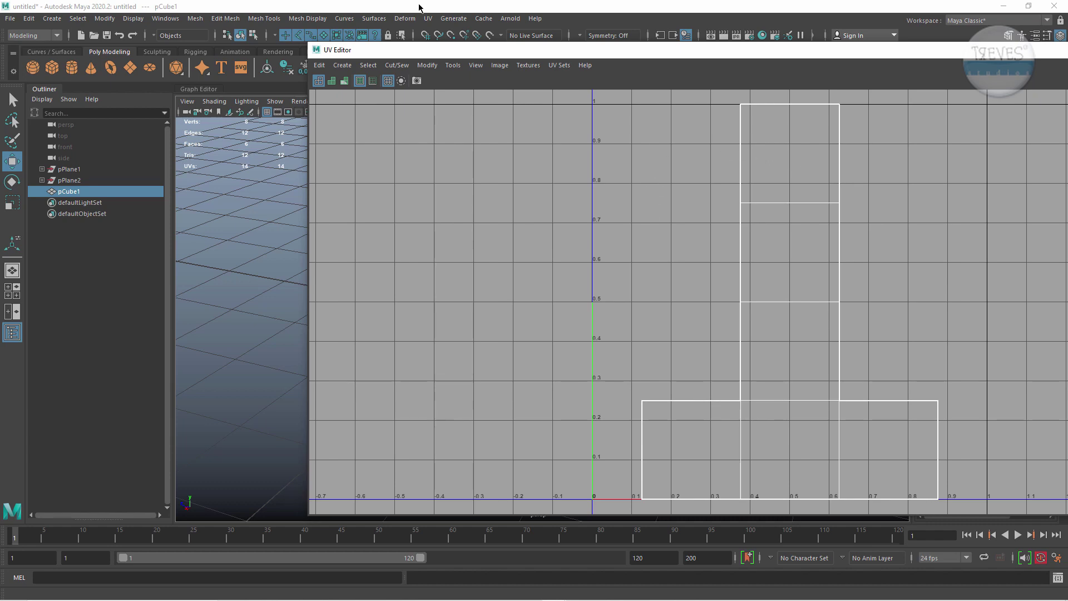
{"action": "left_click_drag", "start_coordinate": [450, 51], "coordinate": [816, 112]}
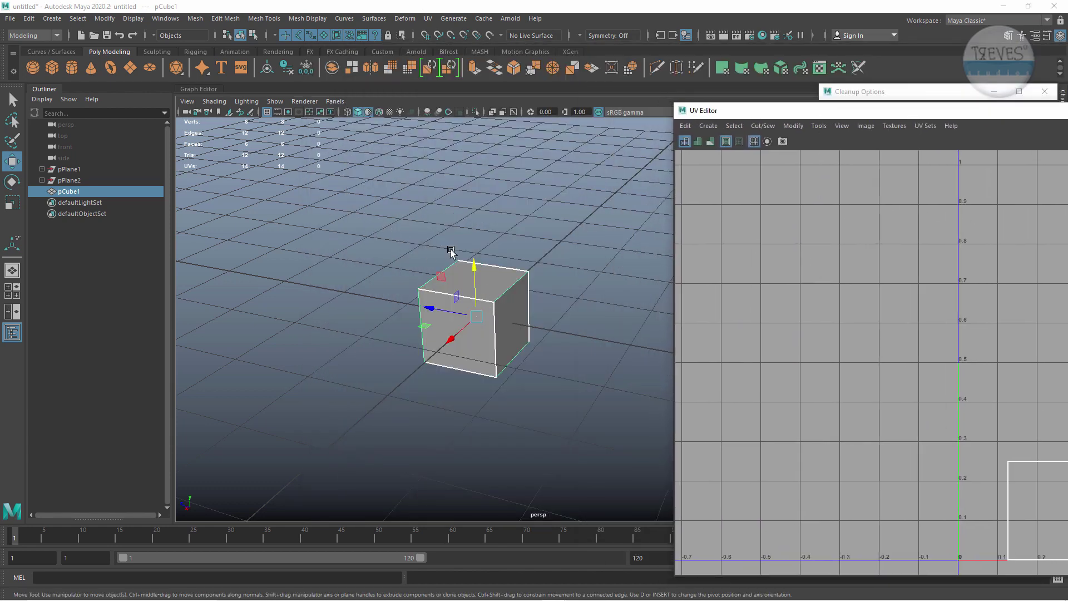
Replace the cube with a Poly Sphere and inspect its UV layout in the UV Editor.
{"action": "key", "text": "Delete"}
{"action": "left_click", "coordinate": [32, 67]}
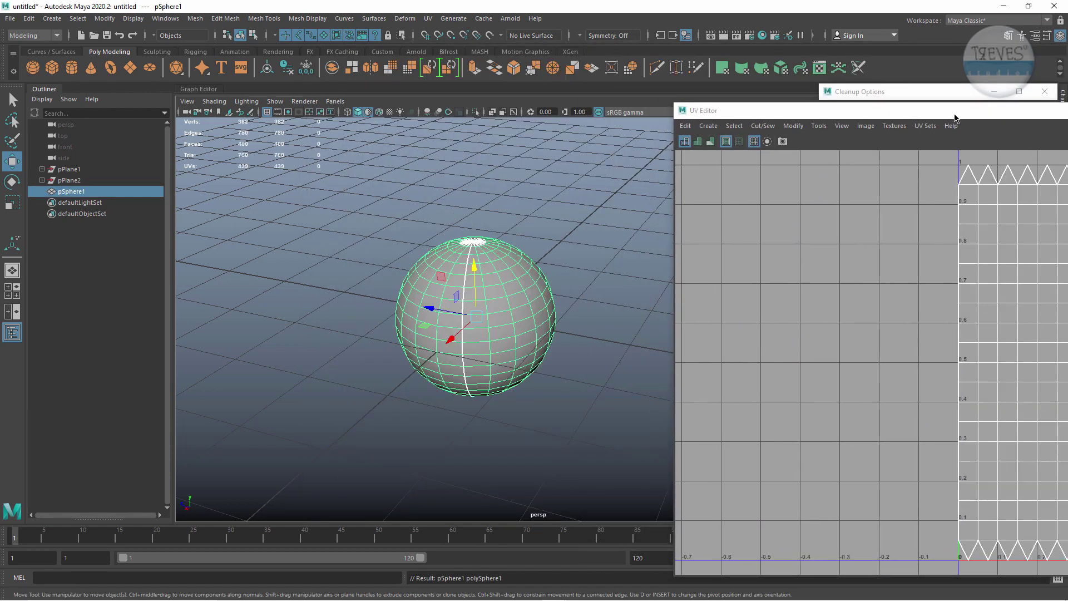
{"action": "left_click_drag", "start_coordinate": [965, 112], "coordinate": [350, 222]}
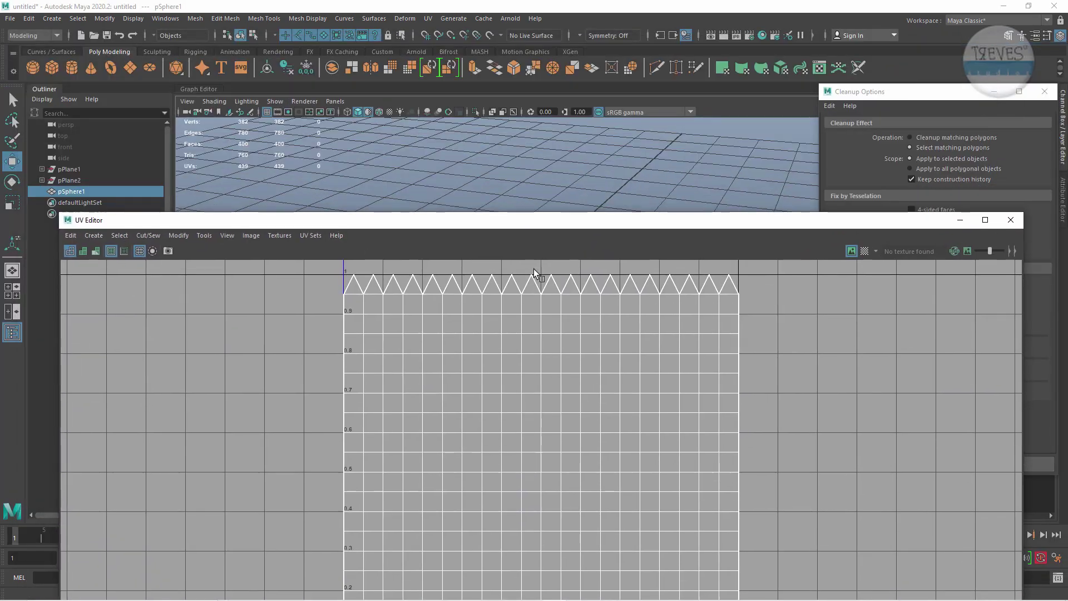
{"action": "left_click_drag", "start_coordinate": [533, 220], "coordinate": [950, 70]}
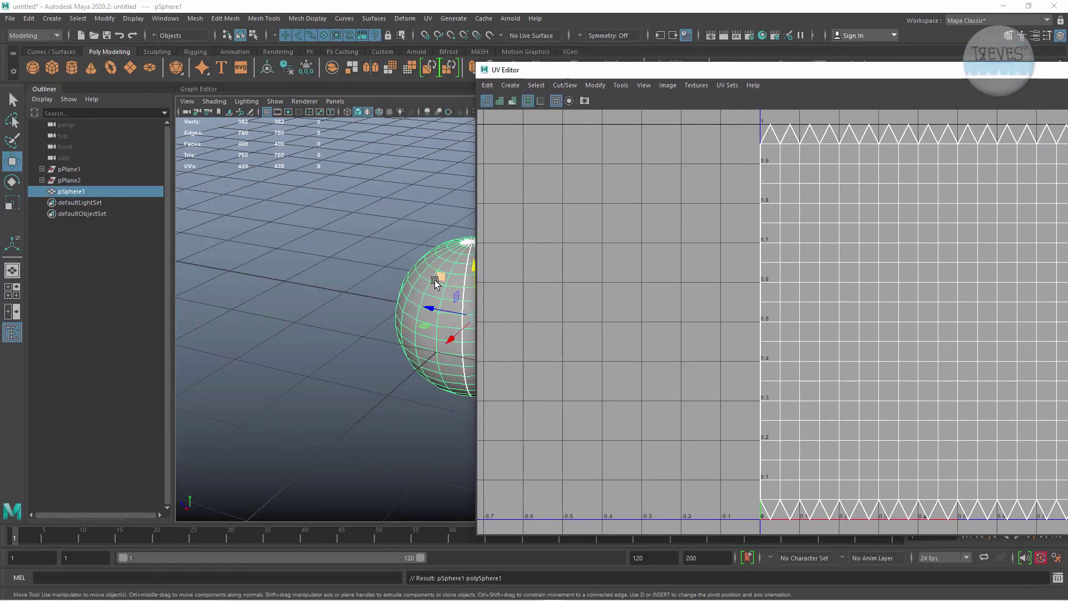
{"action": "left_click_drag", "start_coordinate": [841, 70], "coordinate": [552, 33]}
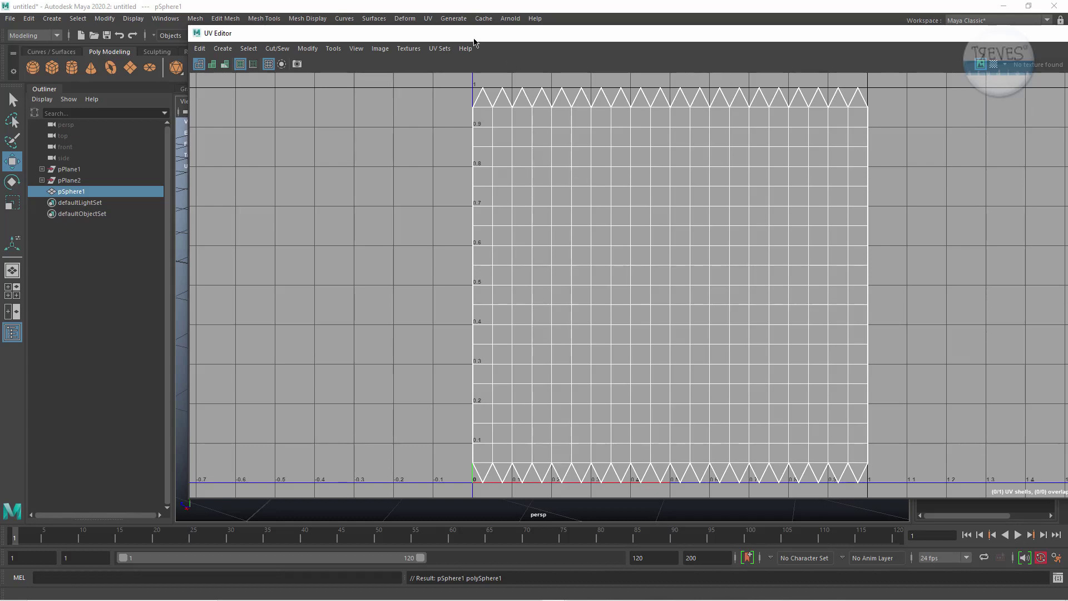
{"action": "left_click_drag", "start_coordinate": [474, 39], "coordinate": [852, 94]}
Swap the sphere for a Poly Torus, check its UV layout, then delete it.
{"action": "key", "text": "Delete"}
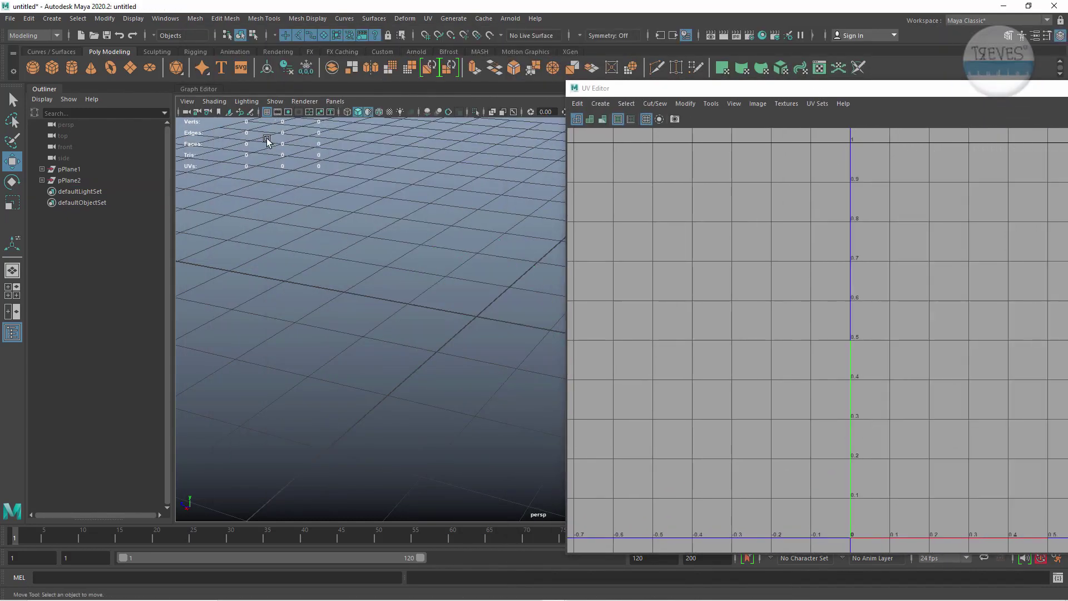
{"action": "left_click", "coordinate": [111, 67]}
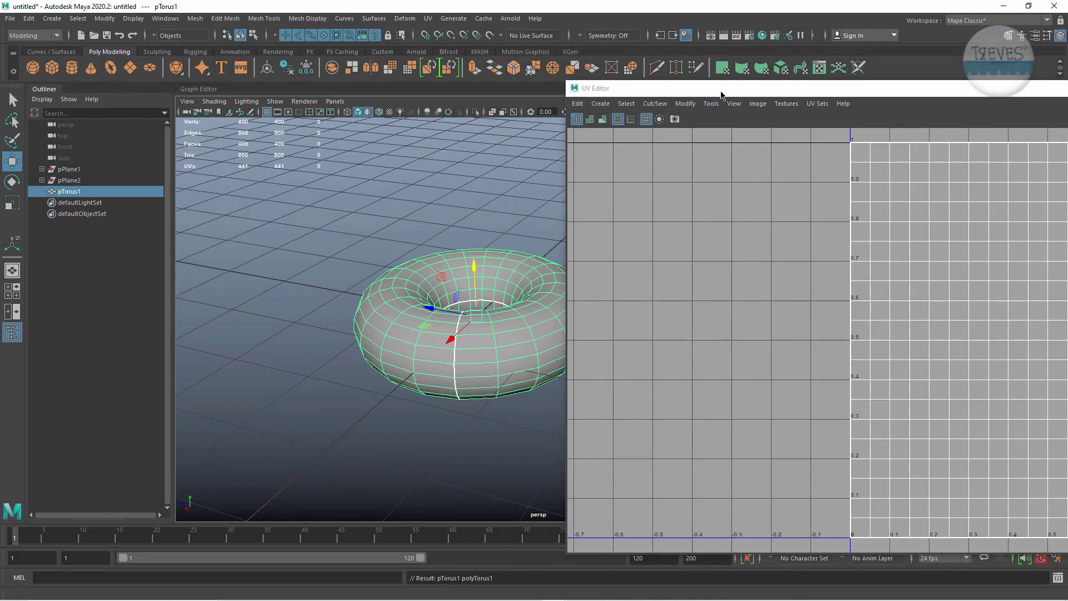
{"action": "mouse_move", "coordinate": [722, 95]}
{"action": "left_mouse_down"}
{"action": "mouse_move", "coordinate": [283, 25]}
{"action": "mouse_move", "coordinate": [283, 77]}
{"action": "mouse_move", "coordinate": [297, 86]}
{"action": "left_mouse_up"}
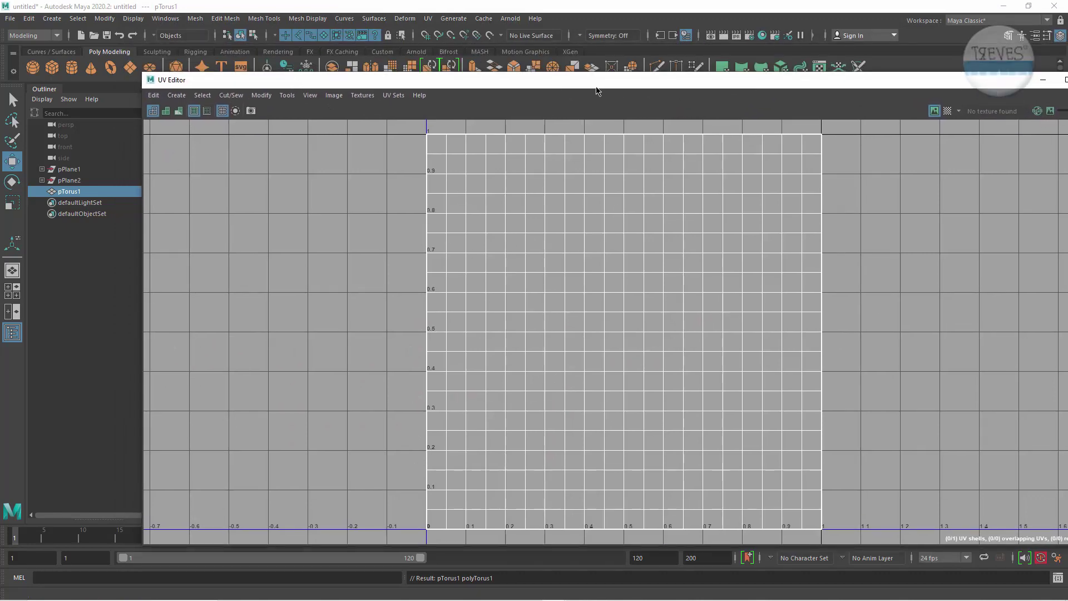
{"action": "left_click_drag", "start_coordinate": [597, 81], "coordinate": [1061, 110]}
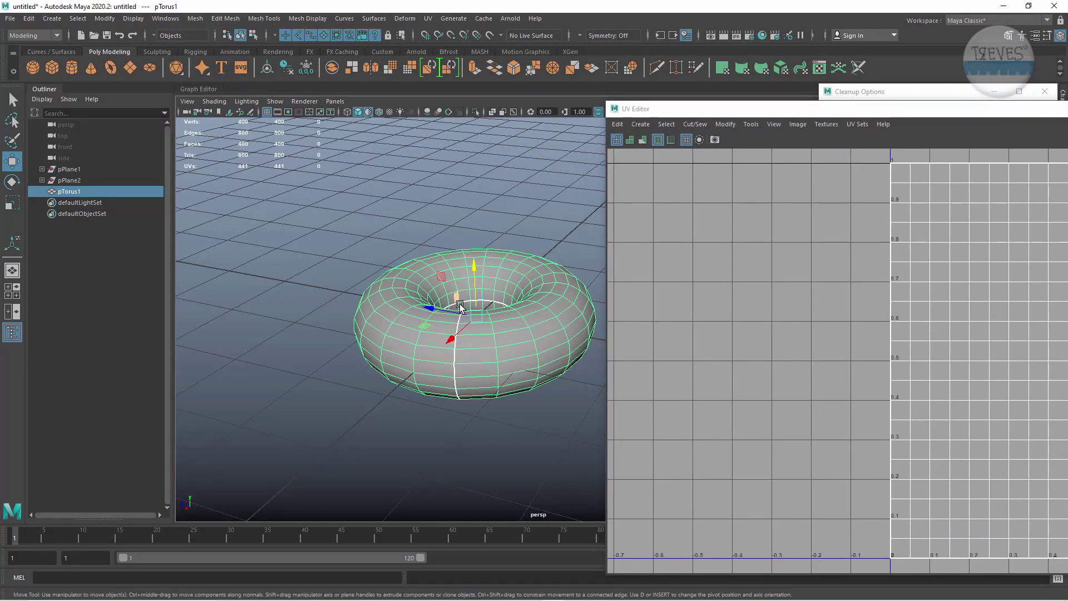
{"action": "key", "text": "Delete"}
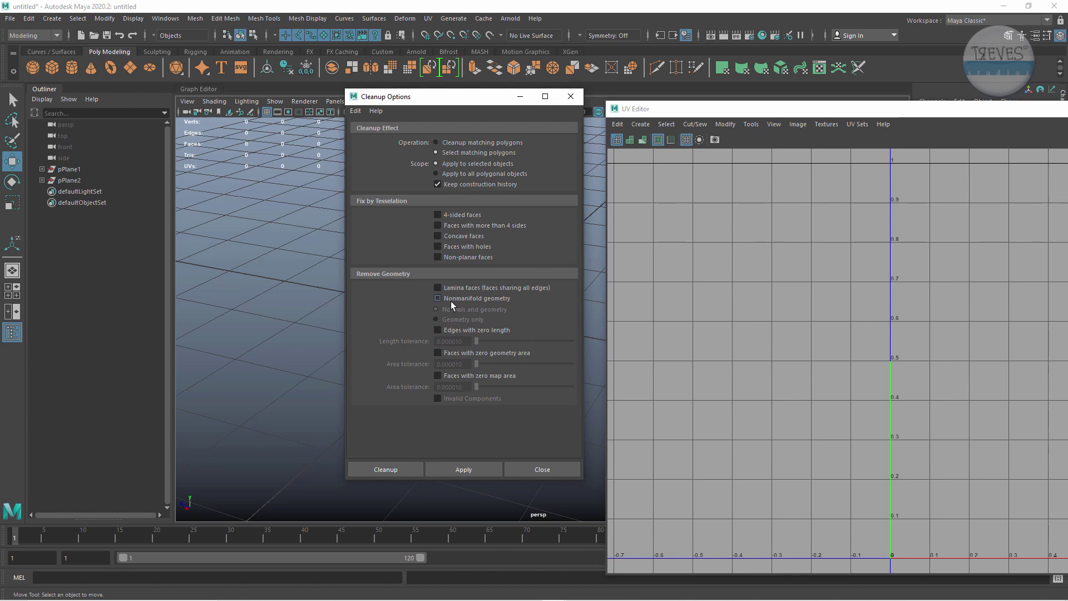
Create a new polygon plane, undoing an accidental cube, and zoom in on it.
{"action": "left_click_drag", "start_coordinate": [450, 97], "coordinate": [858, 97]}
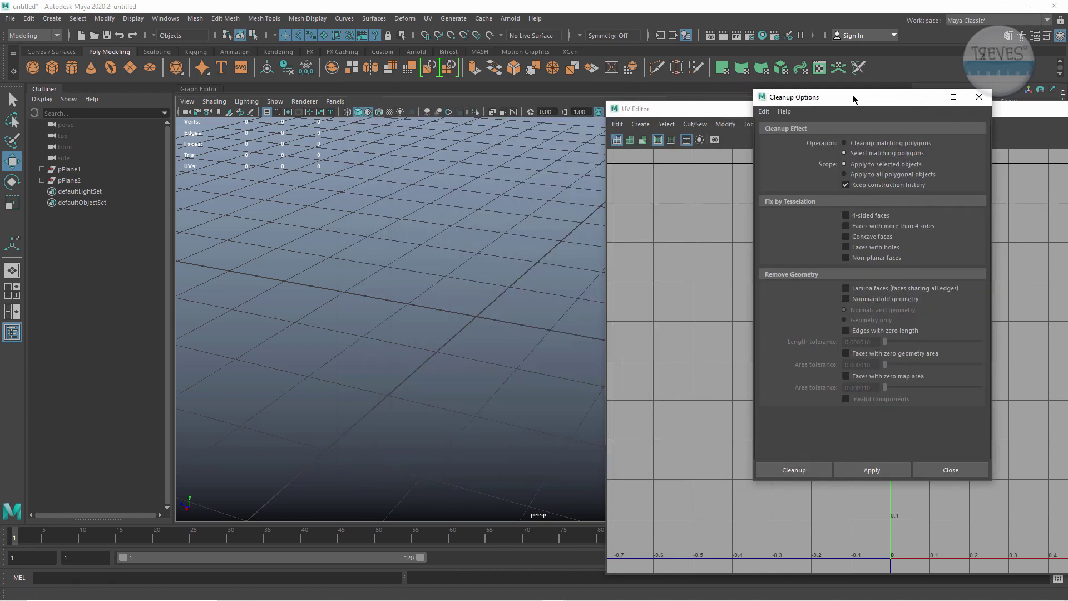
{"action": "left_click", "coordinate": [52, 67]}
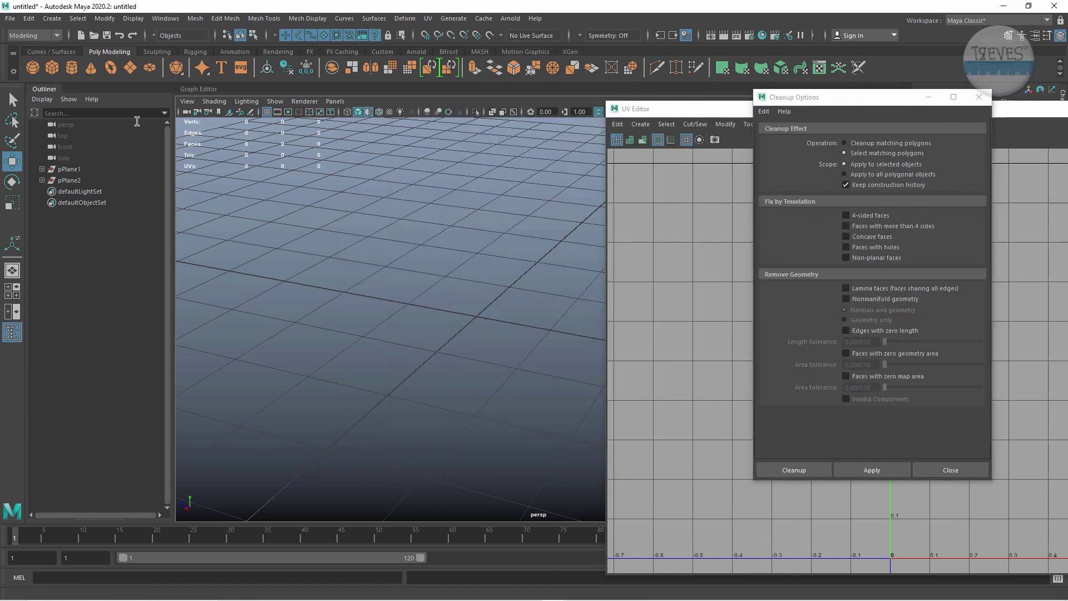
{"action": "key", "text": "ctrl+z"}
{"action": "left_click", "coordinate": [130, 67]}
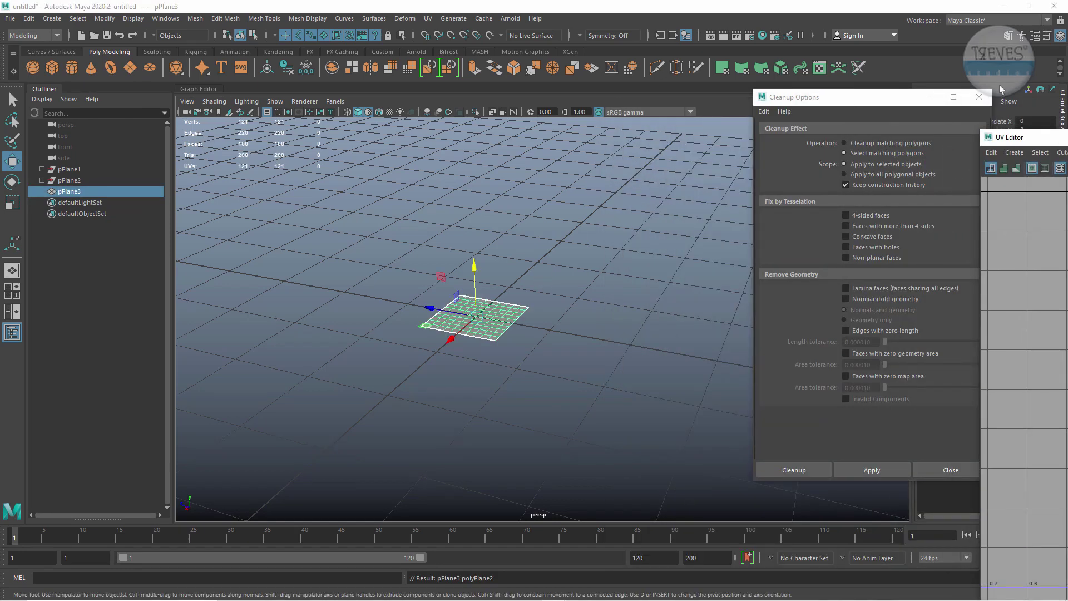
{"action": "mouse_move", "coordinate": [869, 98]}
{"action": "left_mouse_down"}
{"action": "mouse_move", "coordinate": [495, 408]}
{"action": "mouse_move", "coordinate": [503, 403]}
{"action": "left_mouse_up"}
{"action": "scroll", "coordinate": [806, 289], "scroll_direction": "up", "scroll_amount": 3}
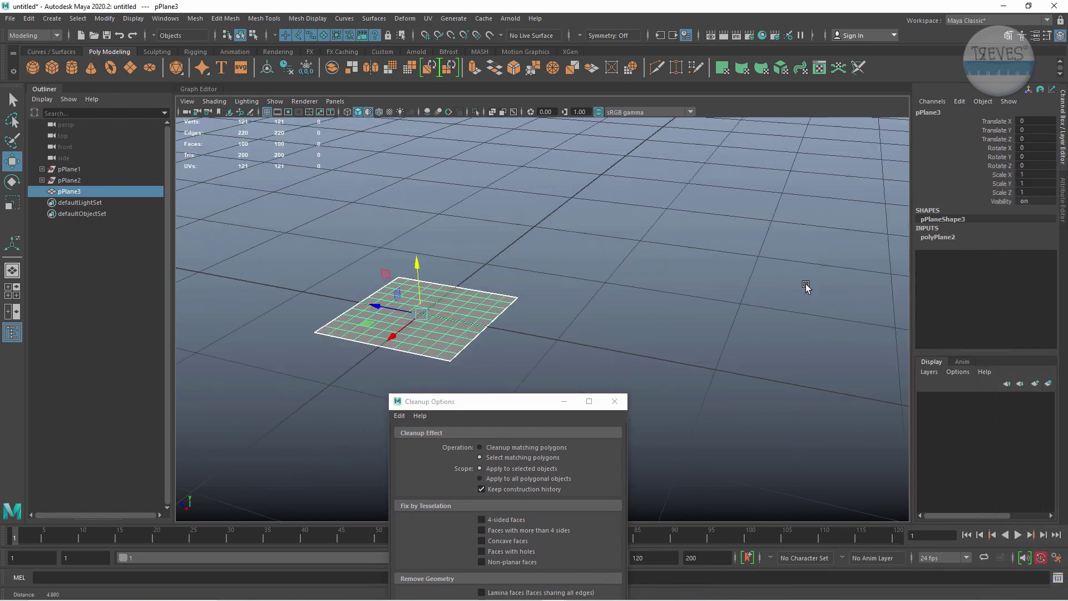
{"action": "mouse_move", "coordinate": [807, 289]}
{"action": "left_mouse_down", "text": "alt"}
{"action": "mouse_move", "coordinate": [537, 233]}
{"action": "mouse_move", "coordinate": [626, 219]}
{"action": "left_mouse_up", "text": "alt"}
Set the plane's subdivisions to 2 width and 1 height, giving two faces.
{"action": "left_click", "coordinate": [939, 237]}
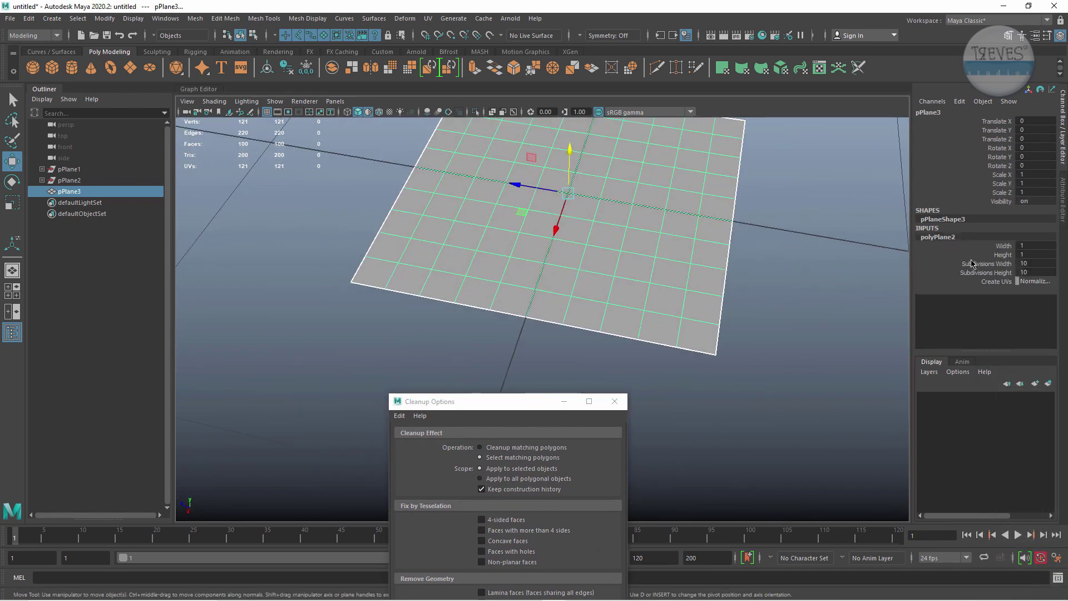
{"action": "left_click_drag", "start_coordinate": [1040, 263], "coordinate": [1040, 271]}
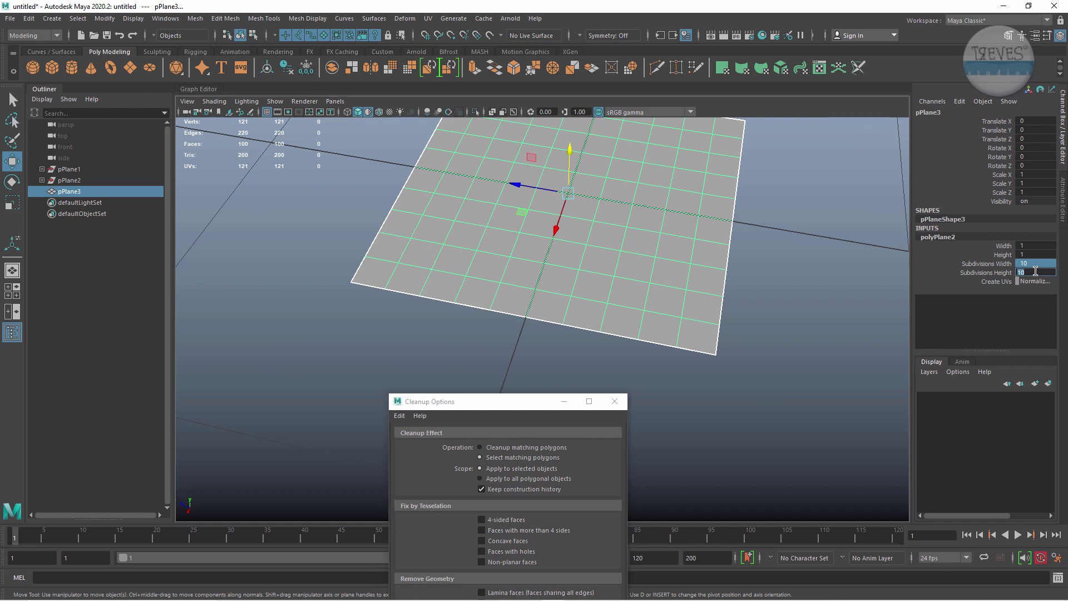
{"action": "type", "text": "1"}
{"action": "key", "text": "Return"}
{"action": "double_click", "coordinate": [1035, 264]}
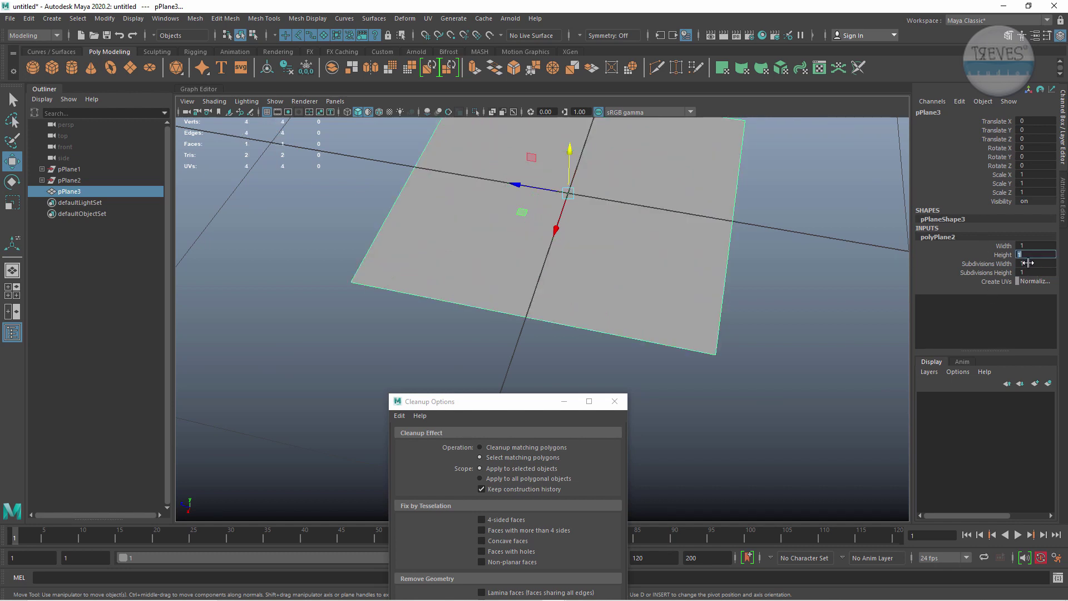
{"action": "type", "text": "2"}
{"action": "key", "text": "Return"}
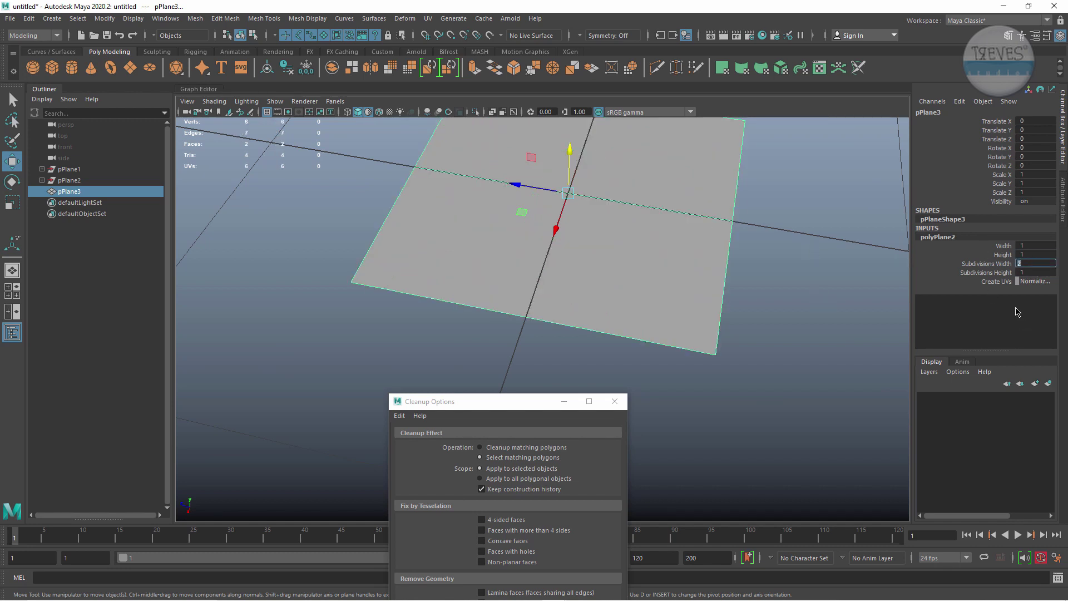
{"action": "left_click_drag", "start_coordinate": [704, 254], "coordinate": [824, 331], "text": "alt"}
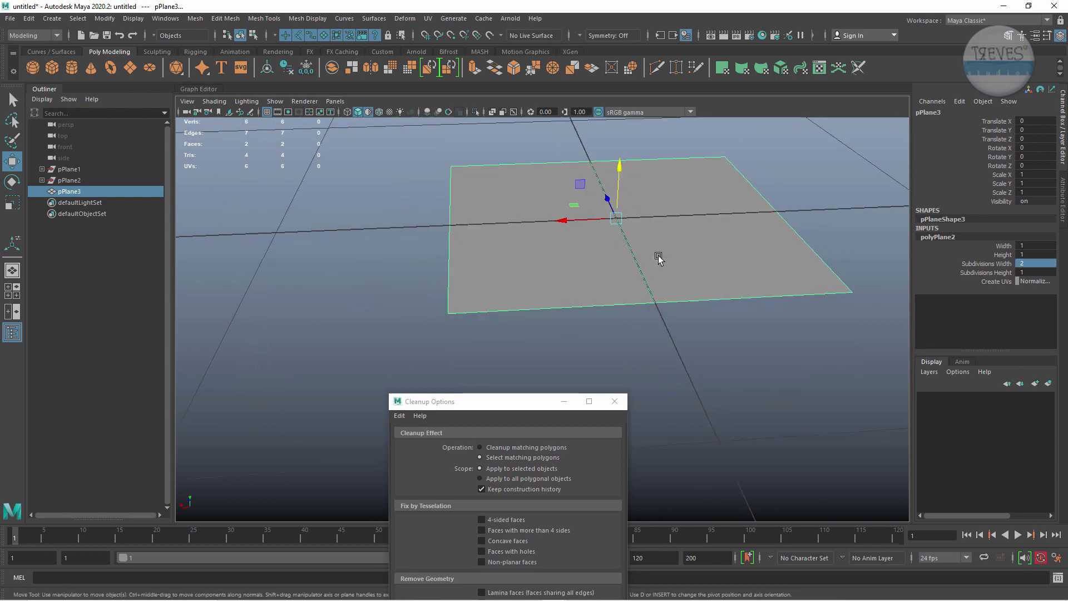
{"action": "right_click_drag", "start_coordinate": [824, 331], "coordinate": [682, 362], "text": "alt"}
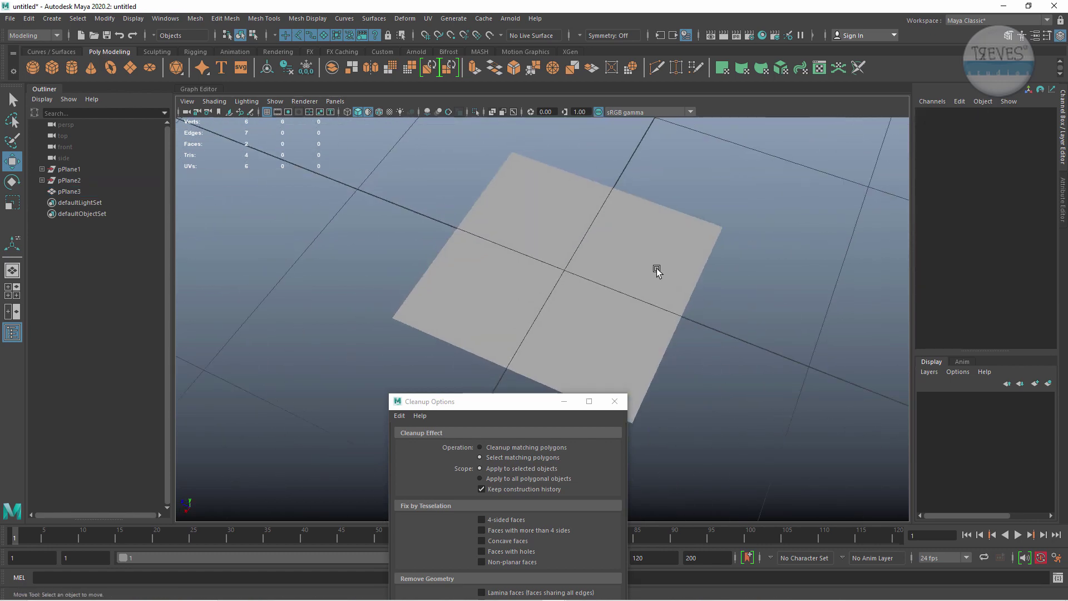
{"action": "left_click_drag", "start_coordinate": [683, 362], "coordinate": [607, 328], "text": "alt"}
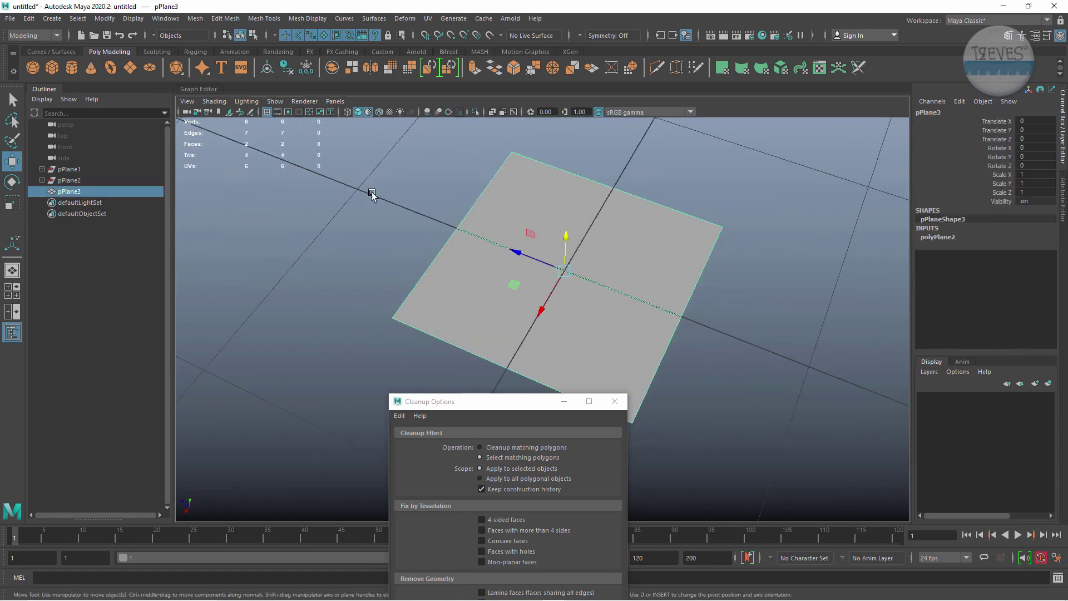
Briefly check the plane's UVs, then select its middle edge and frame it.
{"action": "left_click", "coordinate": [820, 68]}
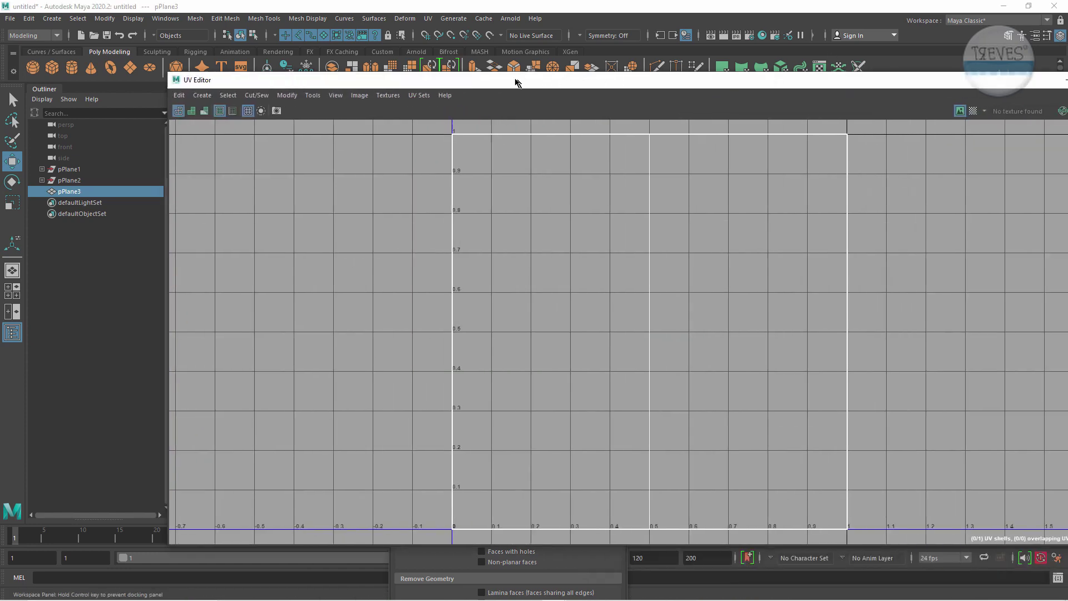
{"action": "left_click", "coordinate": [484, 77]}
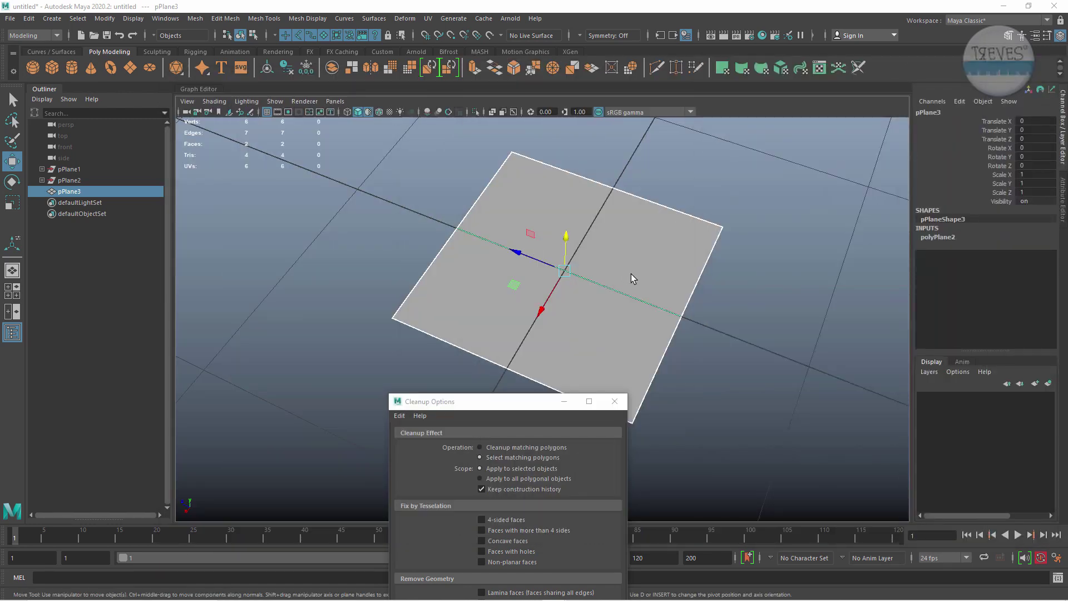
{"action": "left_click_drag", "start_coordinate": [631, 274], "coordinate": [622, 312], "text": "alt"}
{"action": "scroll", "coordinate": [599, 269], "scroll_direction": "up", "scroll_amount": 5}
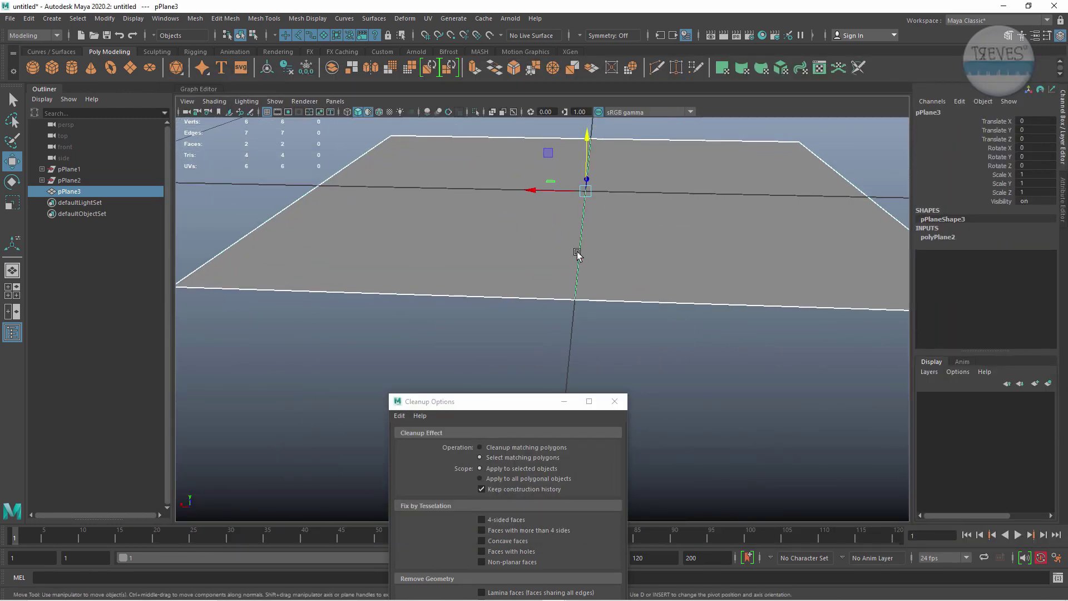
{"action": "left_click", "coordinate": [576, 255]}
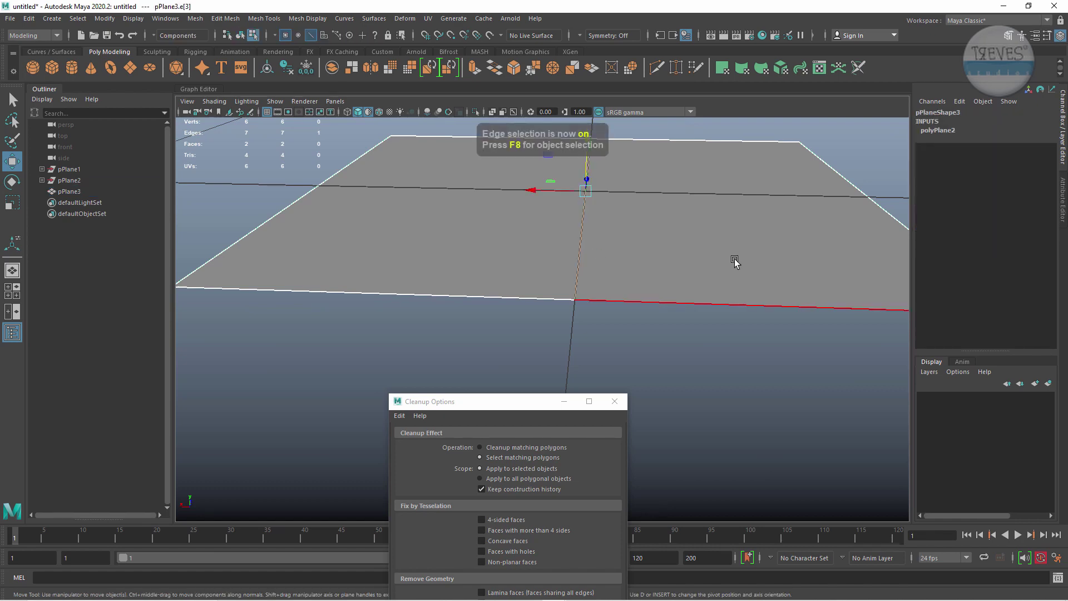
{"action": "key", "text": "f"}
Extrude the middle edge upward into a vertical wall and reselect the plane in object mode.
{"action": "left_click", "coordinate": [474, 67]}
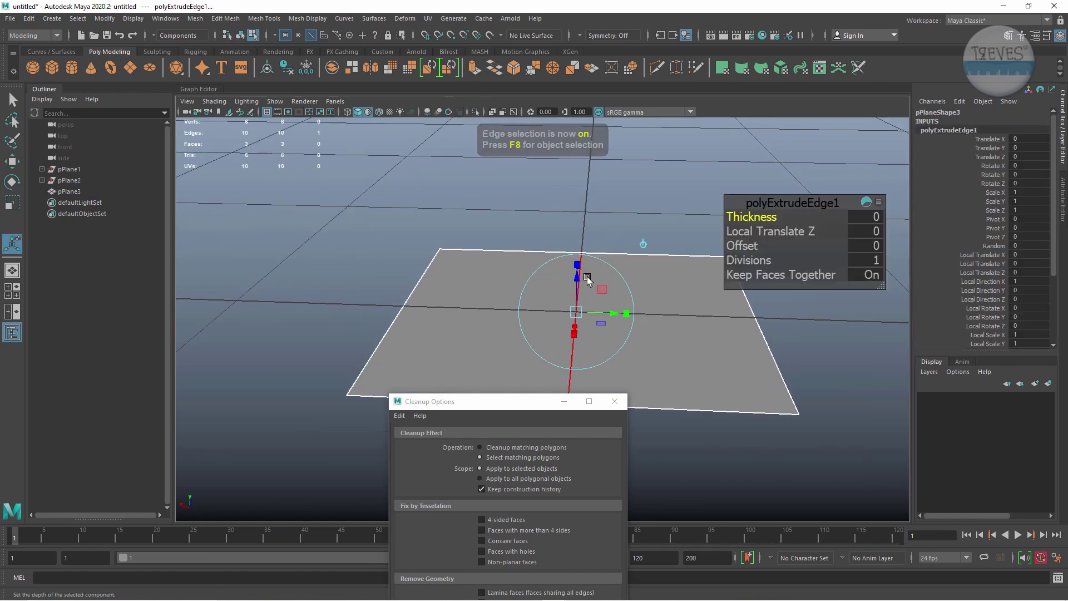
{"action": "left_click_drag", "start_coordinate": [576, 266], "coordinate": [576, 184]}
{"action": "mouse_move", "coordinate": [557, 251]}
{"action": "left_mouse_down", "text": "alt"}
{"action": "mouse_move", "coordinate": [477, 298]}
{"action": "mouse_move", "coordinate": [541, 289]}
{"action": "left_mouse_up", "text": "alt"}
{"action": "key", "text": "F8"}
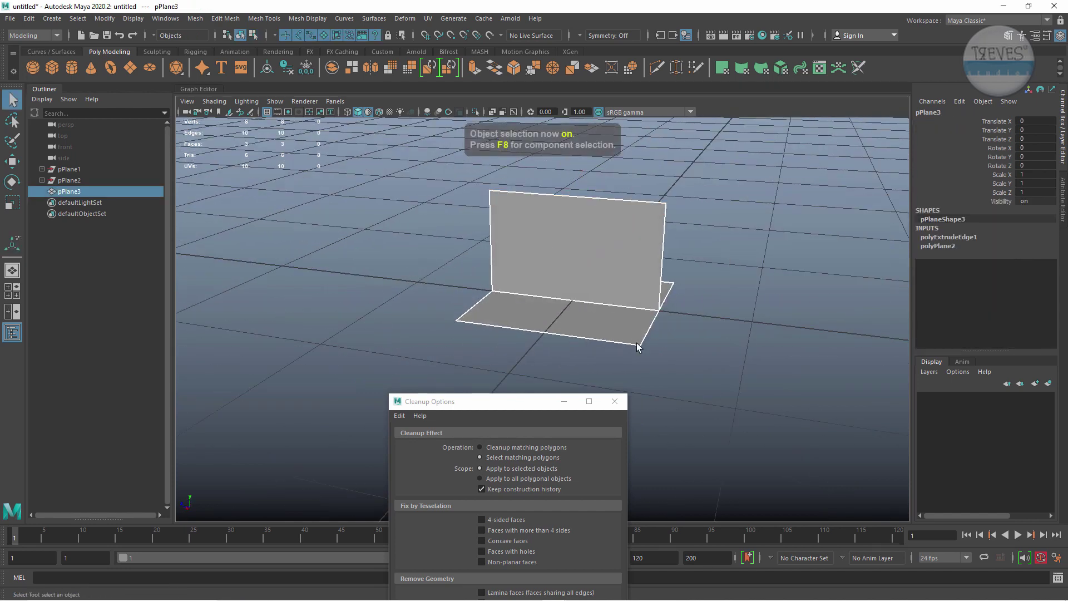
{"action": "left_click_drag", "start_coordinate": [761, 368], "coordinate": [692, 334], "text": "alt"}
{"action": "left_click", "coordinate": [605, 336]}
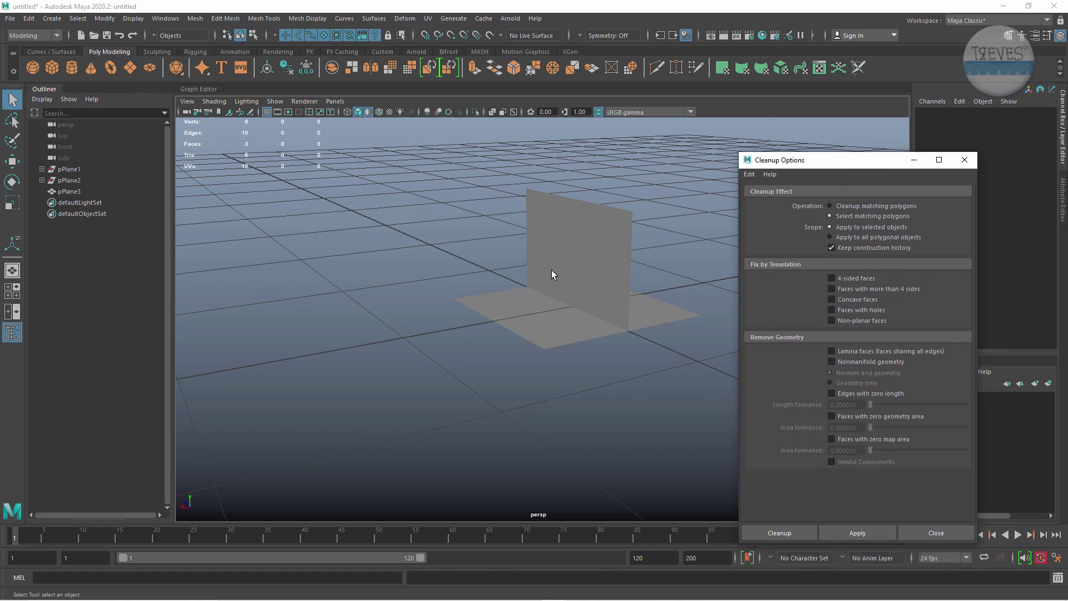
{"action": "left_click", "coordinate": [579, 278]}
{"action": "left_click_drag", "start_coordinate": [603, 365], "coordinate": [590, 367], "text": "alt"}
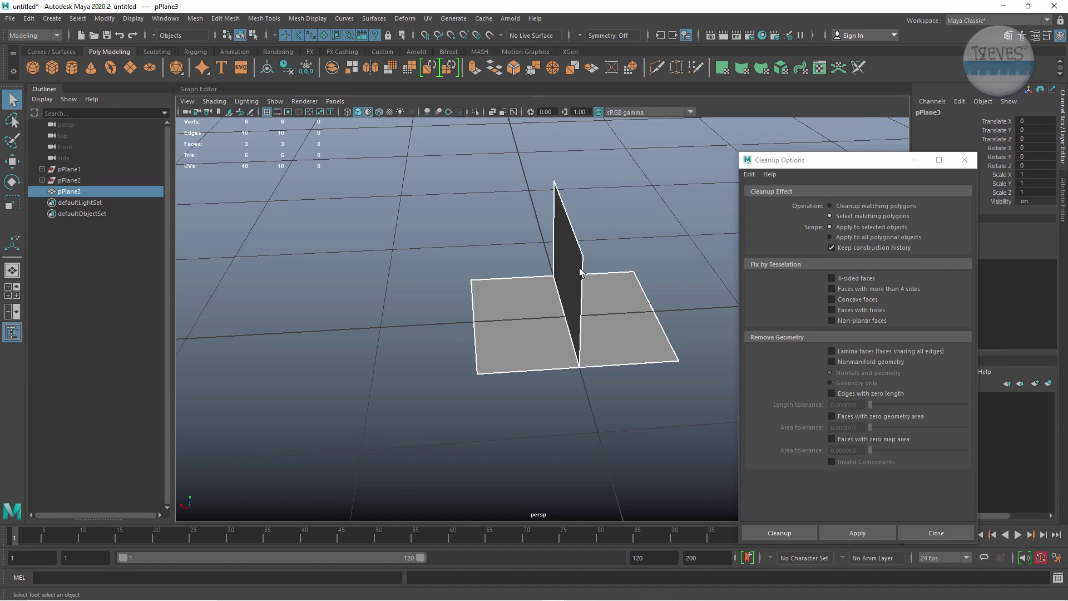
Select the fin's base edge and apply the Nonmanifold geometry cleanup check to it.
{"action": "mouse_move", "coordinate": [465, 263]}
{"action": "left_mouse_down", "text": "alt"}
{"action": "mouse_move", "coordinate": [377, 279]}
{"action": "mouse_move", "coordinate": [560, 299]}
{"action": "mouse_move", "coordinate": [489, 274]}
{"action": "mouse_move", "coordinate": [616, 272]}
{"action": "left_mouse_up", "text": "alt"}
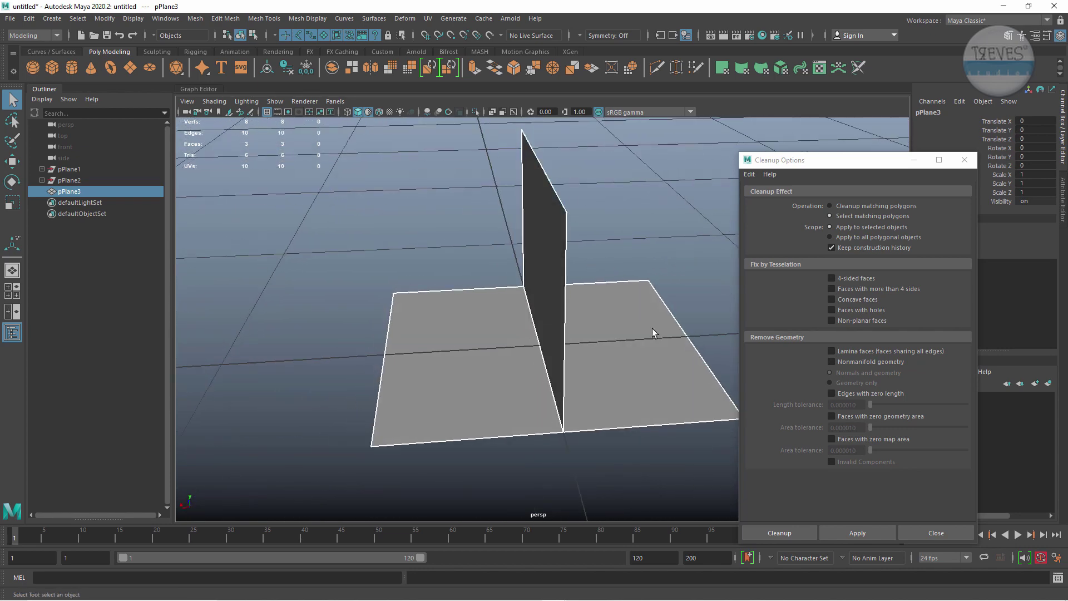
{"action": "key", "text": "F8"}
{"action": "left_click", "coordinate": [583, 356]}
{"action": "left_click_drag", "start_coordinate": [583, 356], "coordinate": [860, 376], "text": "alt"}
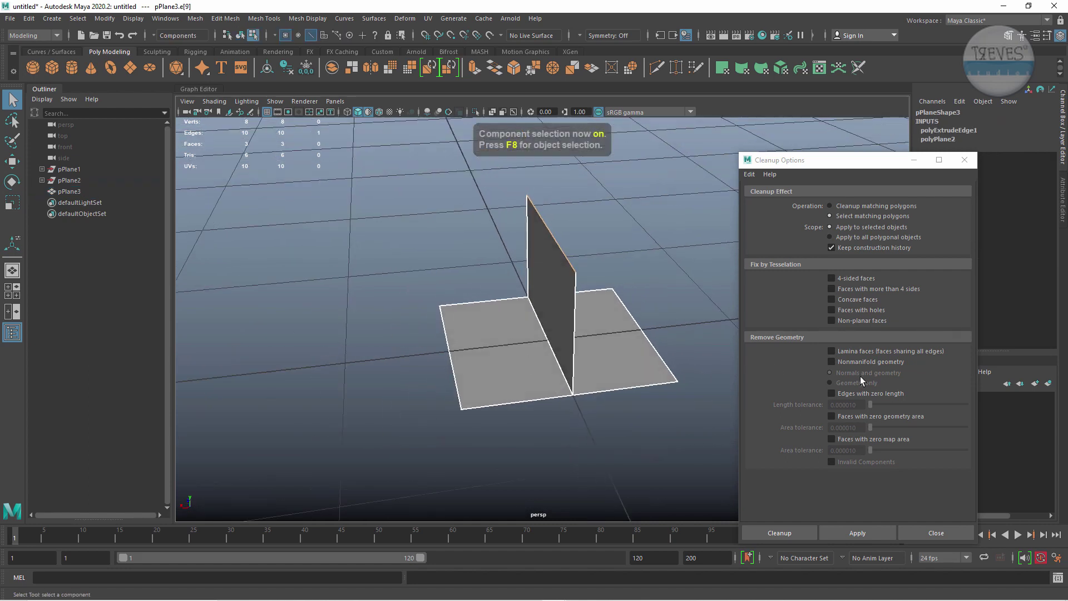
{"action": "left_click", "coordinate": [855, 362]}
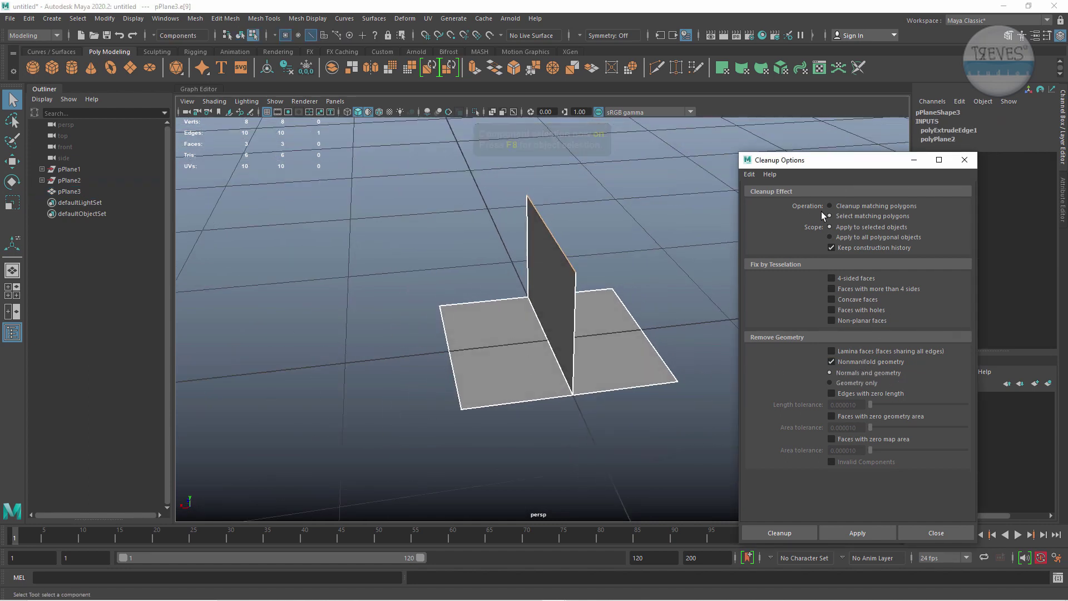
{"action": "left_click", "coordinate": [867, 534]}
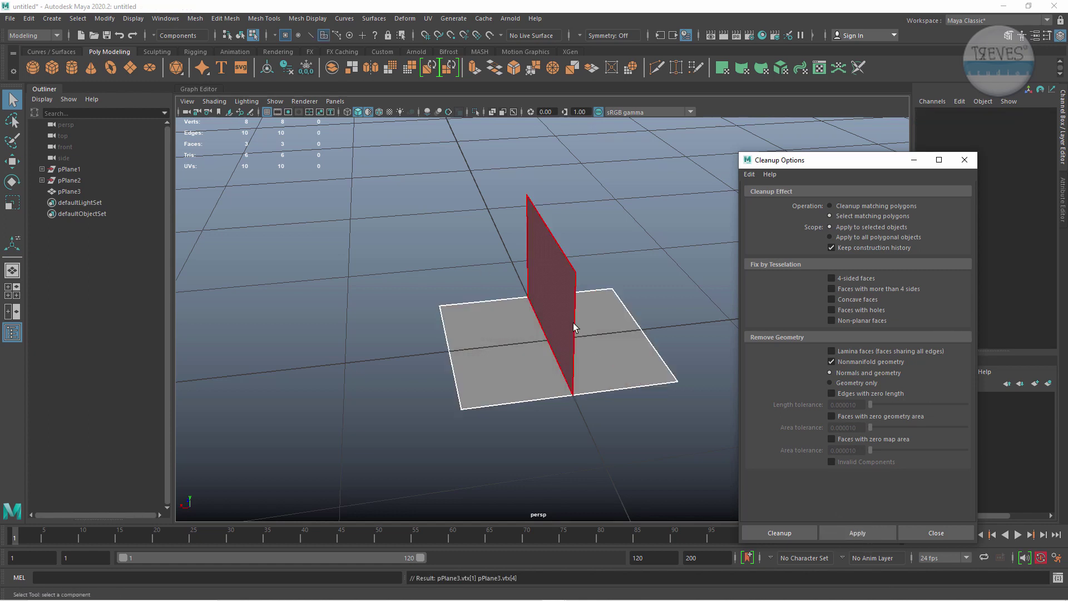
Undo back past the fin extrusion so the test plane is flat again.
{"action": "key", "text": "F8"}
{"action": "left_click_drag", "start_coordinate": [659, 398], "coordinate": [582, 364], "text": "alt"}
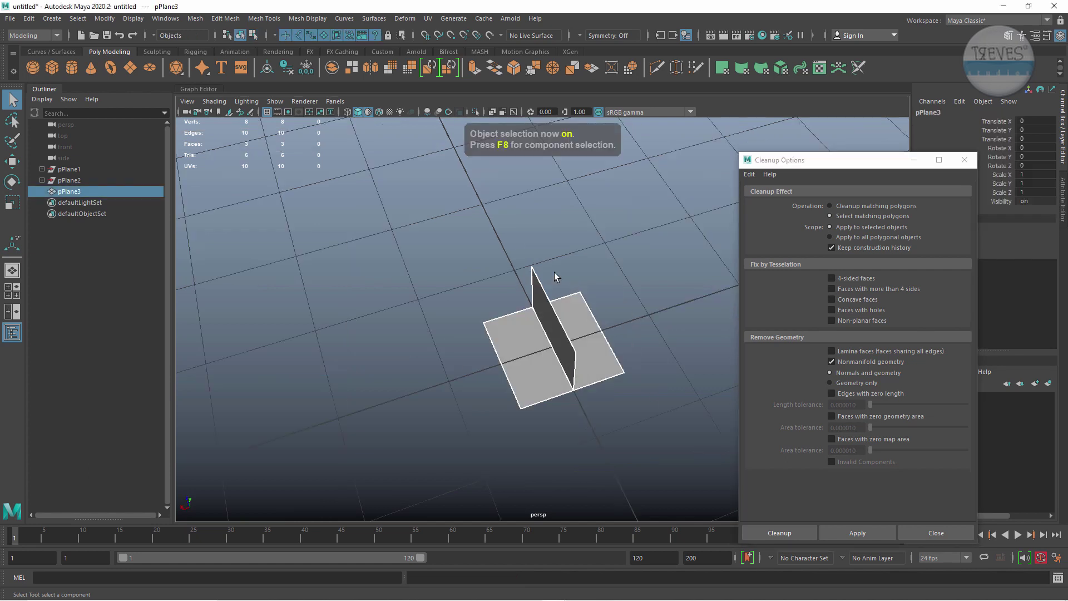
{"action": "key", "text": "F8"}
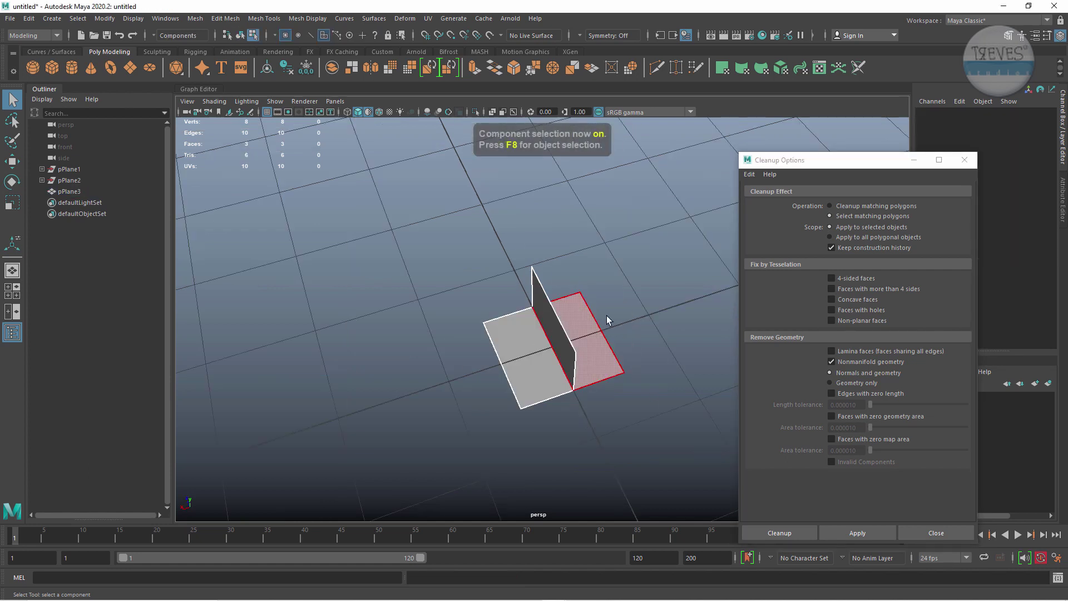
{"action": "key", "text": "ctrl+z"}
{"action": "key", "text": "ctrl+z"}
{"action": "key", "text": "ctrl+z"}
{"action": "key", "text": "ctrl+z"}
{"action": "key", "text": "ctrl+z"}
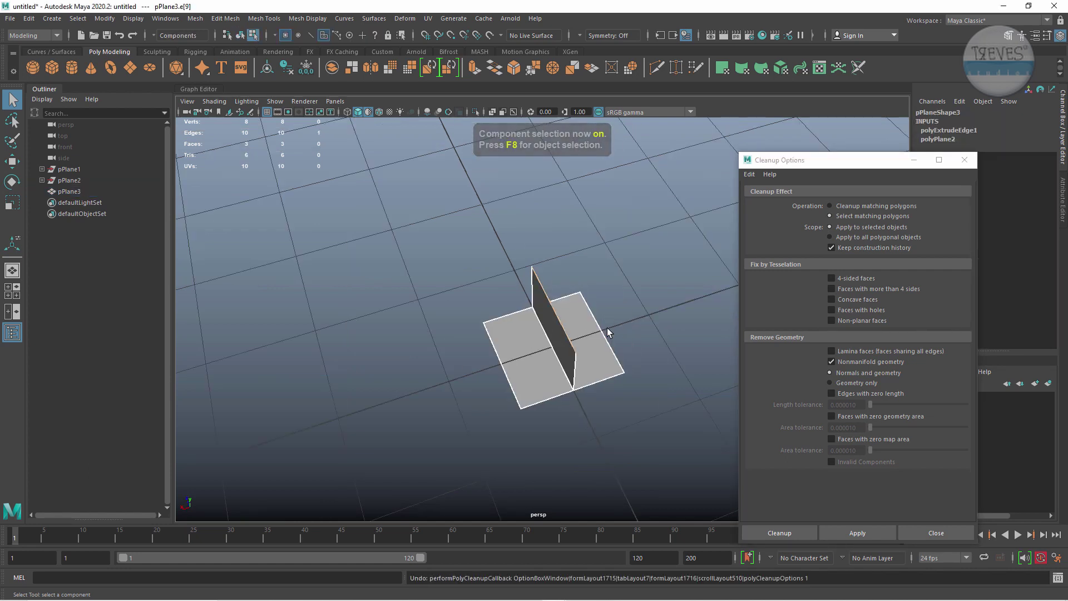
{"action": "key", "text": "ctrl+z"}
{"action": "key", "text": "ctrl+z"}
{"action": "key", "text": "ctrl+z"}
{"action": "key", "text": "ctrl+z"}
{"action": "key", "text": "ctrl+z"}
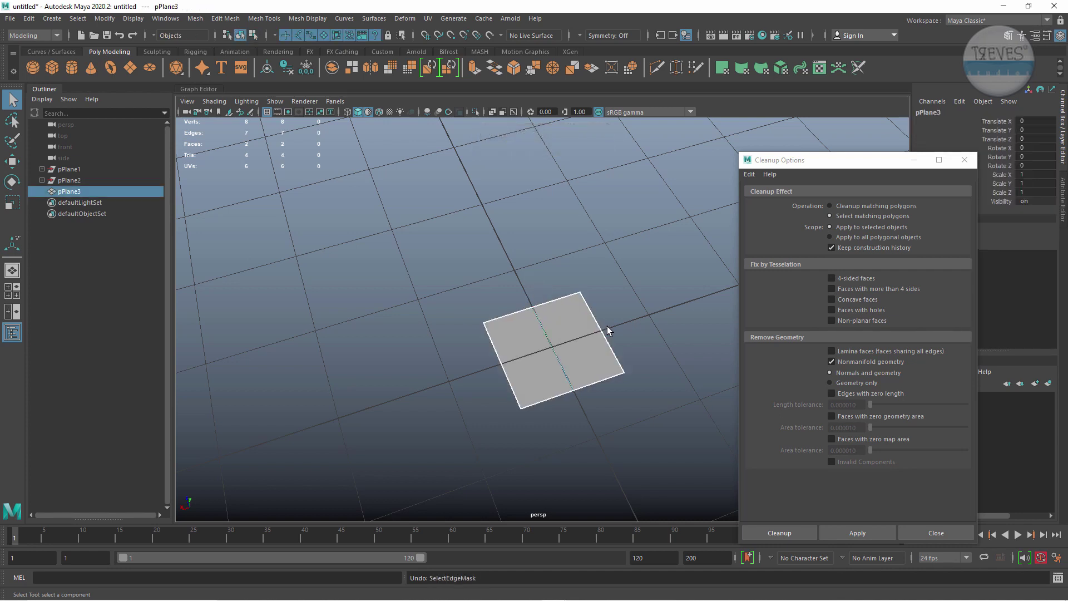
{"action": "key", "text": "ctrl+z"}
{"action": "key", "text": "ctrl+z"}
{"action": "key", "text": "ctrl+z"}
Extrude an interior edge of the subdivided plane upward into a vertical wall.
{"action": "scroll", "coordinate": [584, 418], "scroll_direction": "up", "scroll_amount": 5}
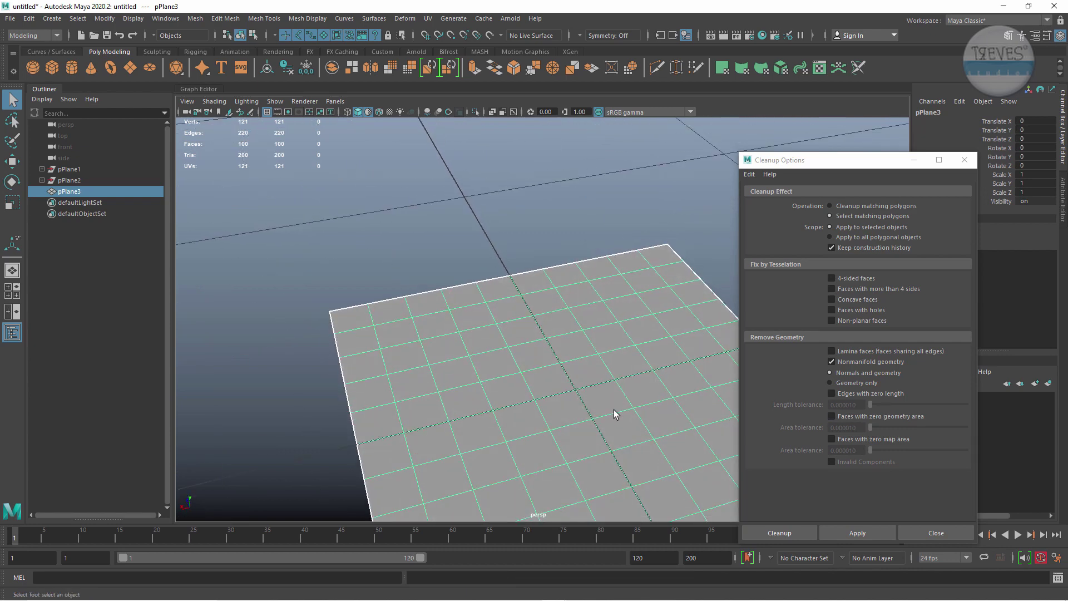
{"action": "key", "text": "F10"}
{"action": "left_click", "coordinate": [614, 413]}
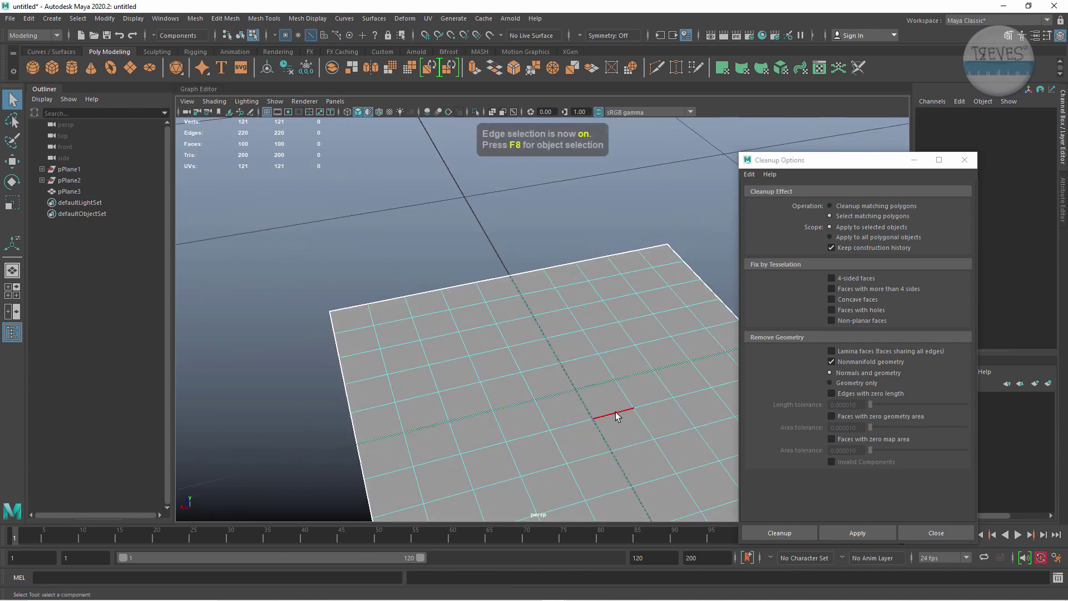
{"action": "left_click_drag", "start_coordinate": [695, 466], "coordinate": [462, 240], "text": "alt"}
{"action": "left_click", "coordinate": [475, 68]}
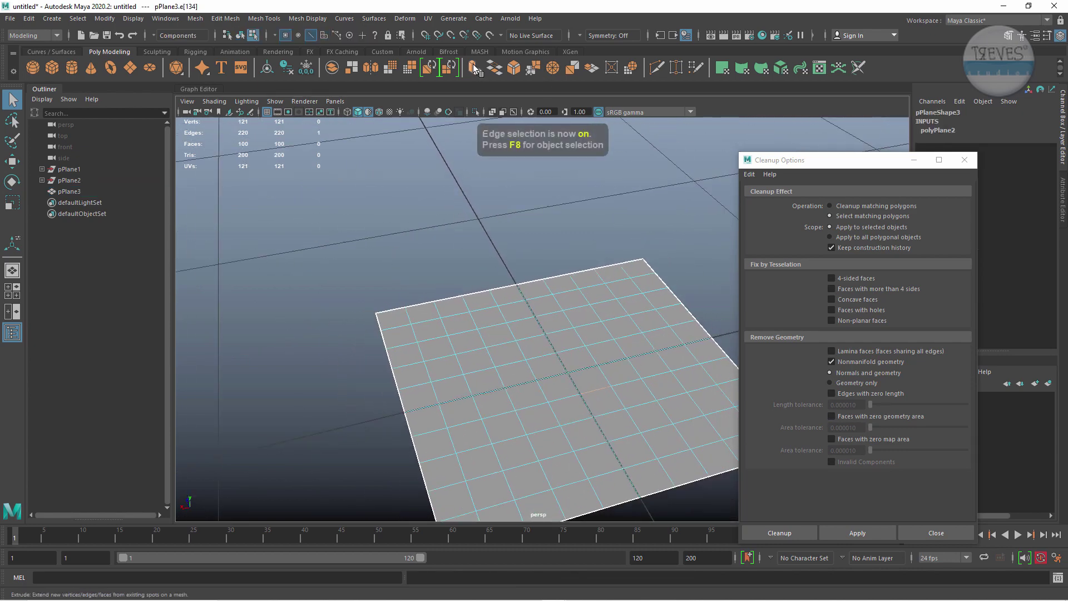
{"action": "left_click_drag", "start_coordinate": [601, 367], "coordinate": [606, 295]}
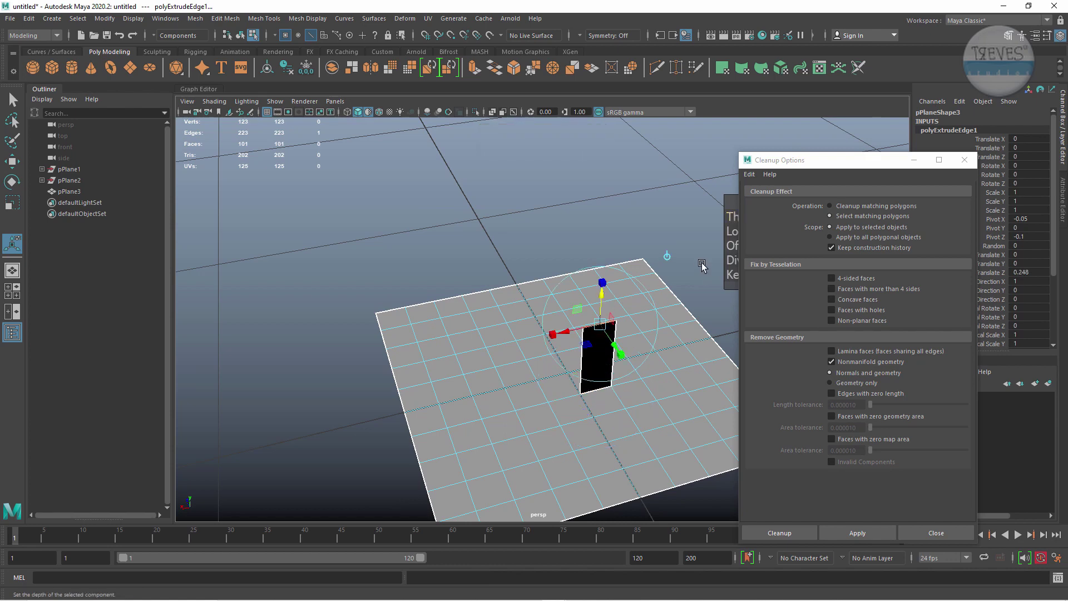
Apply the cleanup to select the plane's nonmanifold vertices and inspect the wall's base.
{"action": "key", "text": "F8"}
{"action": "left_click_drag", "start_coordinate": [511, 237], "coordinate": [818, 396], "text": "alt"}
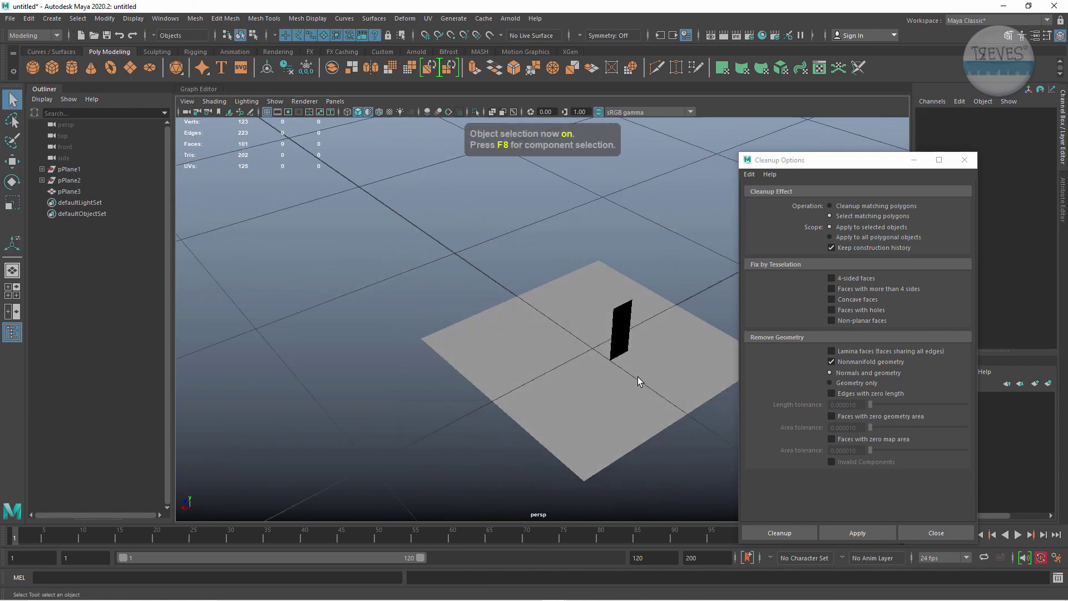
{"action": "left_click", "coordinate": [871, 535]}
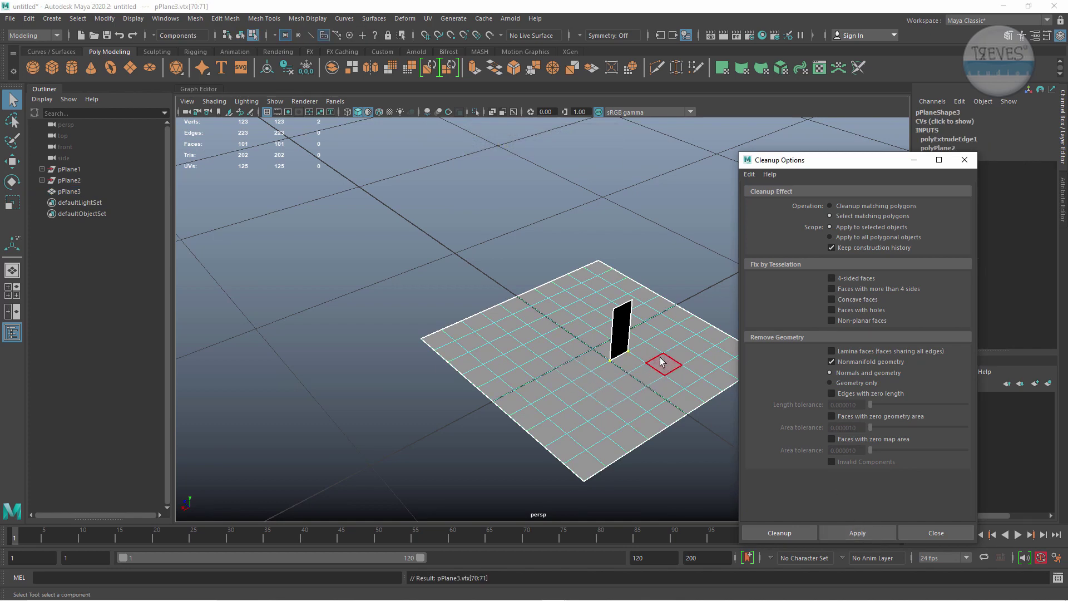
{"action": "mouse_move", "coordinate": [583, 388]}
{"action": "left_mouse_down", "text": "alt"}
{"action": "mouse_move", "coordinate": [492, 382]}
{"action": "mouse_move", "coordinate": [453, 336]}
{"action": "mouse_move", "coordinate": [505, 362]}
{"action": "left_mouse_up", "text": "alt"}
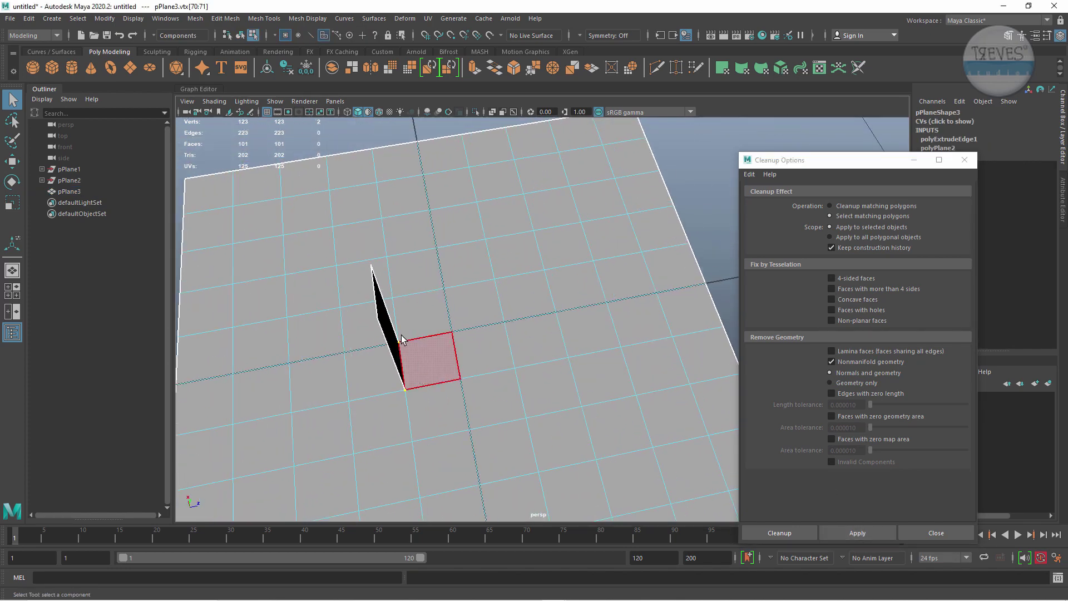
{"action": "mouse_move", "coordinate": [360, 390]}
{"action": "left_mouse_down", "text": "alt"}
{"action": "mouse_move", "coordinate": [612, 388]}
{"action": "mouse_move", "coordinate": [572, 378]}
{"action": "left_mouse_up", "text": "alt"}
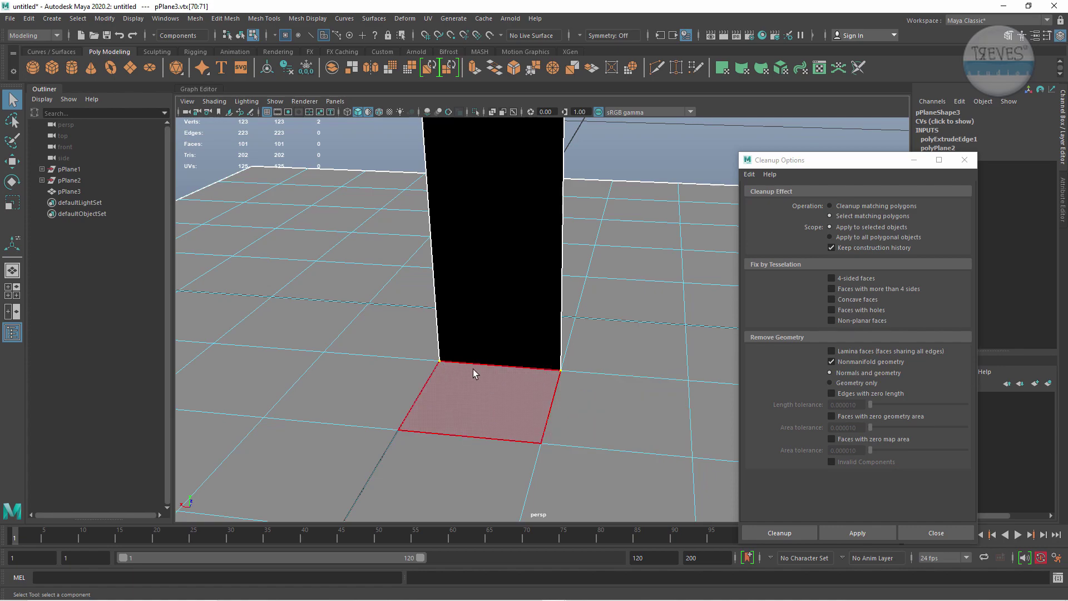
{"action": "right_click_drag", "start_coordinate": [648, 391], "coordinate": [401, 366], "text": "alt"}
{"action": "mouse_move", "coordinate": [401, 366]}
{"action": "left_mouse_down", "text": "alt"}
{"action": "mouse_move", "coordinate": [584, 370]}
{"action": "mouse_move", "coordinate": [444, 383]}
{"action": "left_mouse_up", "text": "alt"}
{"action": "right_click_drag", "start_coordinate": [432, 382], "coordinate": [629, 398], "text": "alt"}
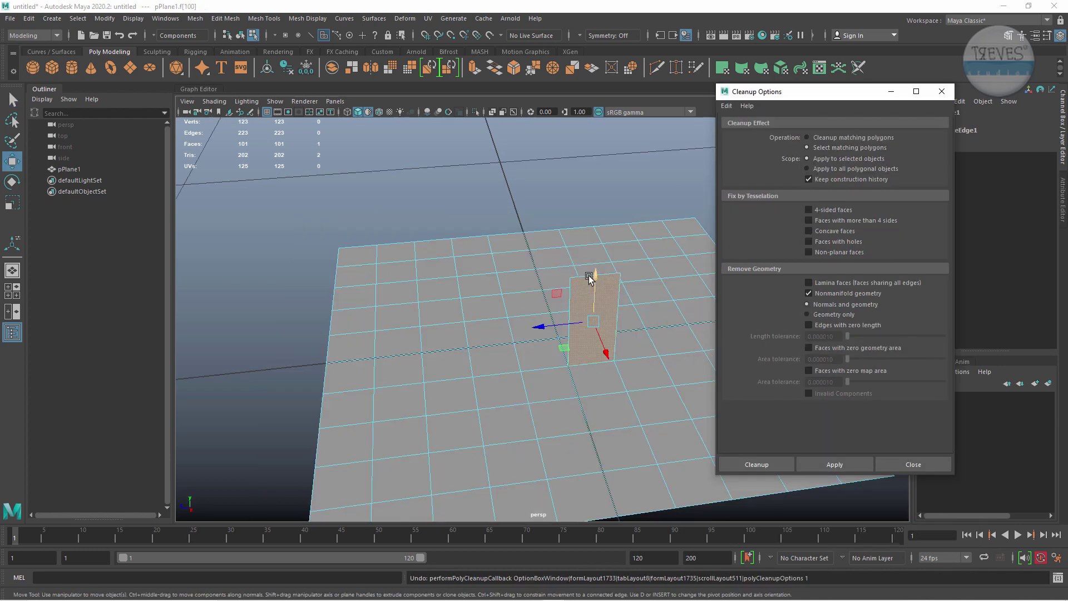
Switch the operation to Cleanup matching polygons and apply it to the nonmanifold wall.
{"action": "left_click_drag", "start_coordinate": [595, 281], "coordinate": [597, 234]}
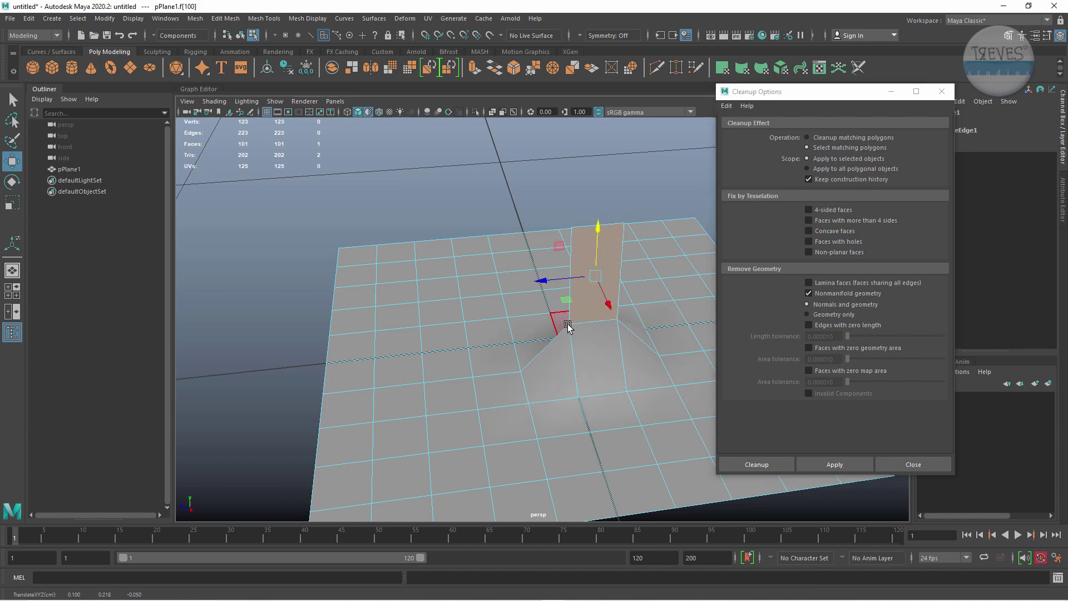
{"action": "key", "text": "ctrl+z"}
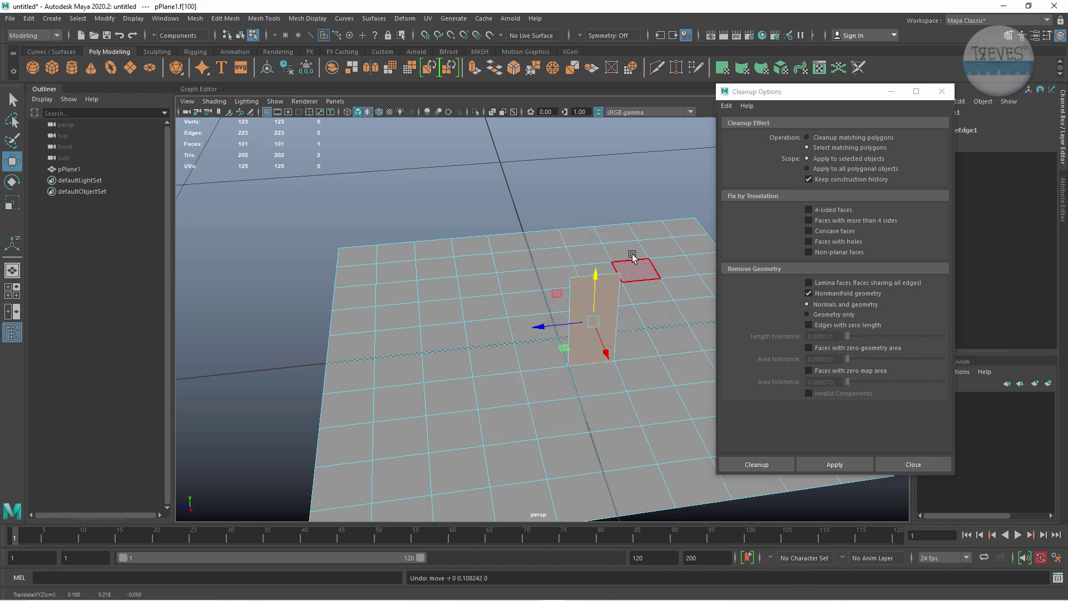
{"action": "left_click", "coordinate": [808, 137]}
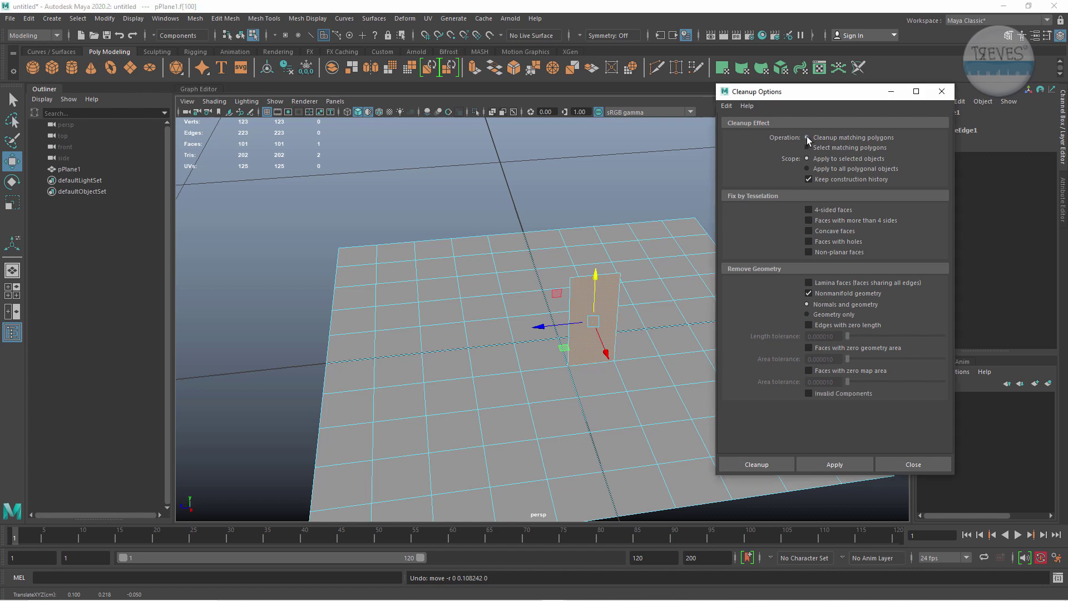
{"action": "left_click", "coordinate": [830, 463]}
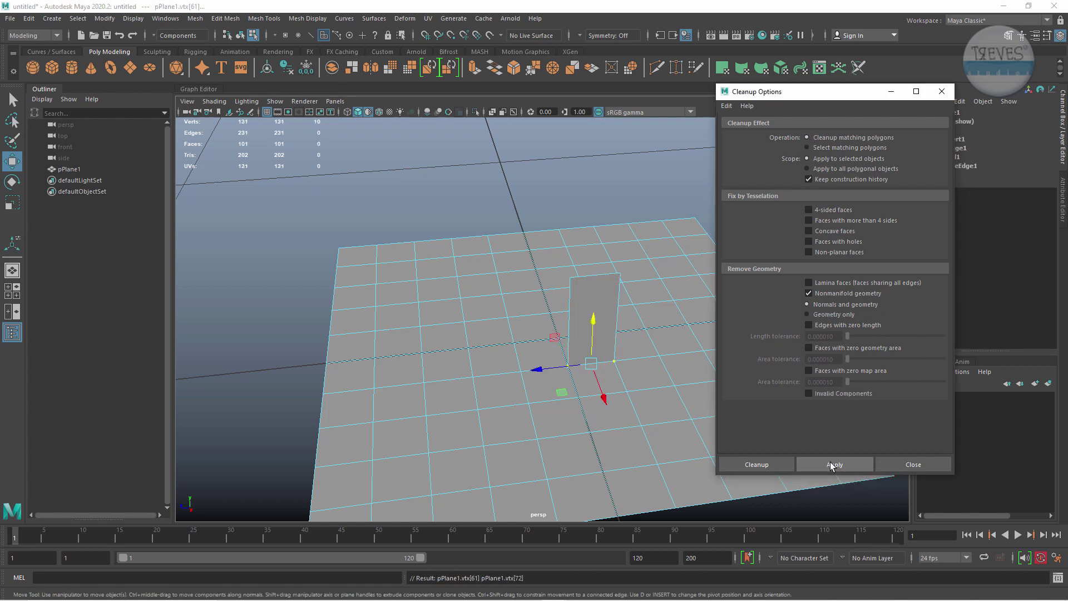
Lift the wall face to confirm it is detached, then delete the test plane.
{"action": "key", "text": "F11"}
{"action": "left_click", "coordinate": [605, 300]}
{"action": "left_click_drag", "start_coordinate": [598, 281], "coordinate": [597, 210]}
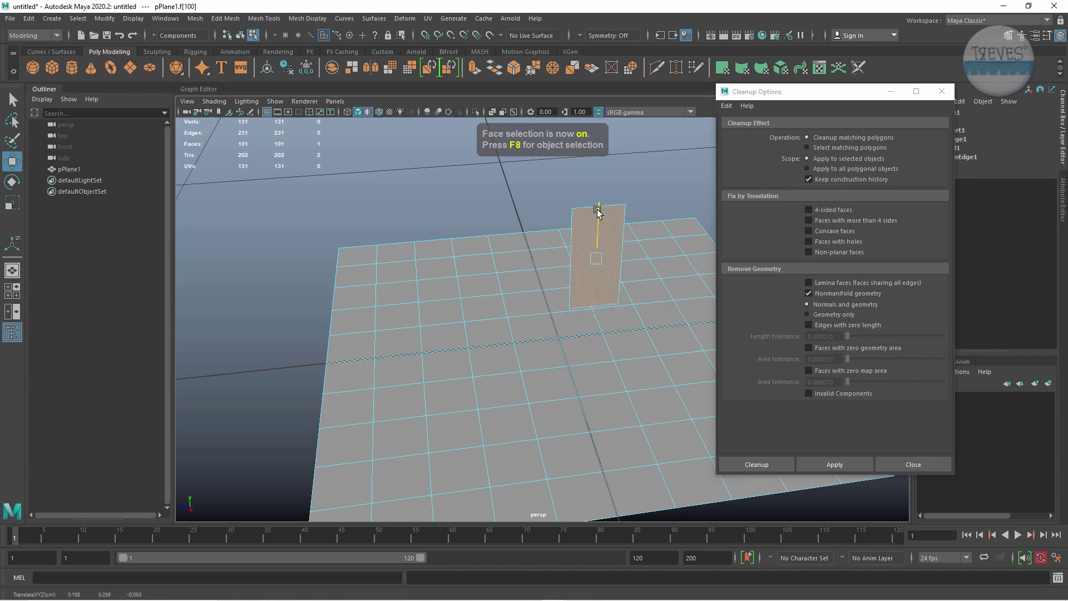
{"action": "mouse_move", "coordinate": [548, 353]}
{"action": "left_mouse_down", "text": "alt"}
{"action": "mouse_move", "coordinate": [551, 314]}
{"action": "mouse_move", "coordinate": [539, 351]}
{"action": "left_mouse_up", "text": "alt"}
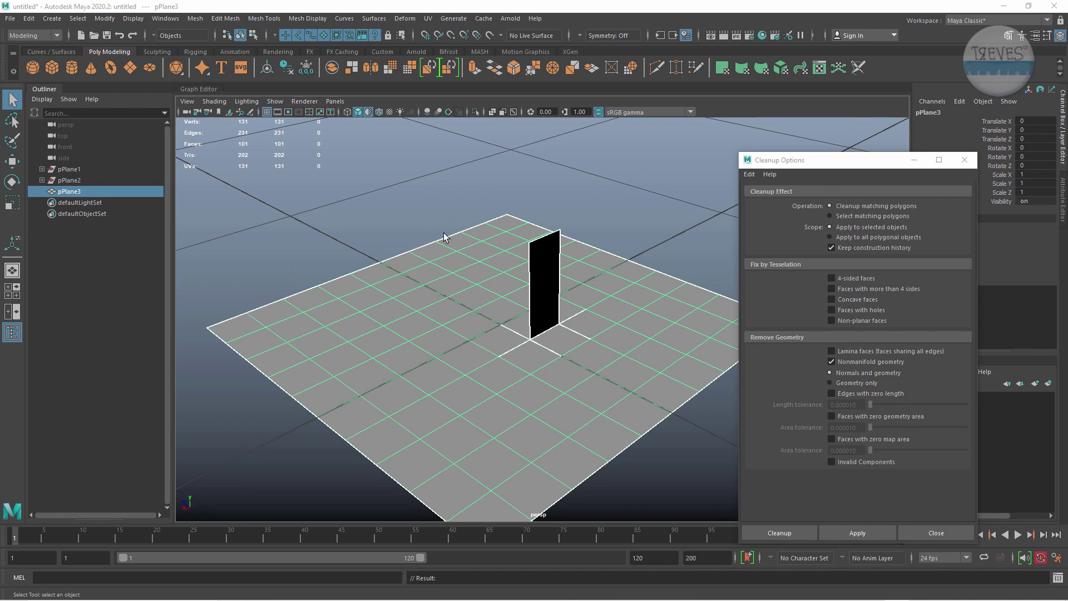
{"action": "right_click_drag", "start_coordinate": [620, 303], "coordinate": [366, 287], "text": "alt"}
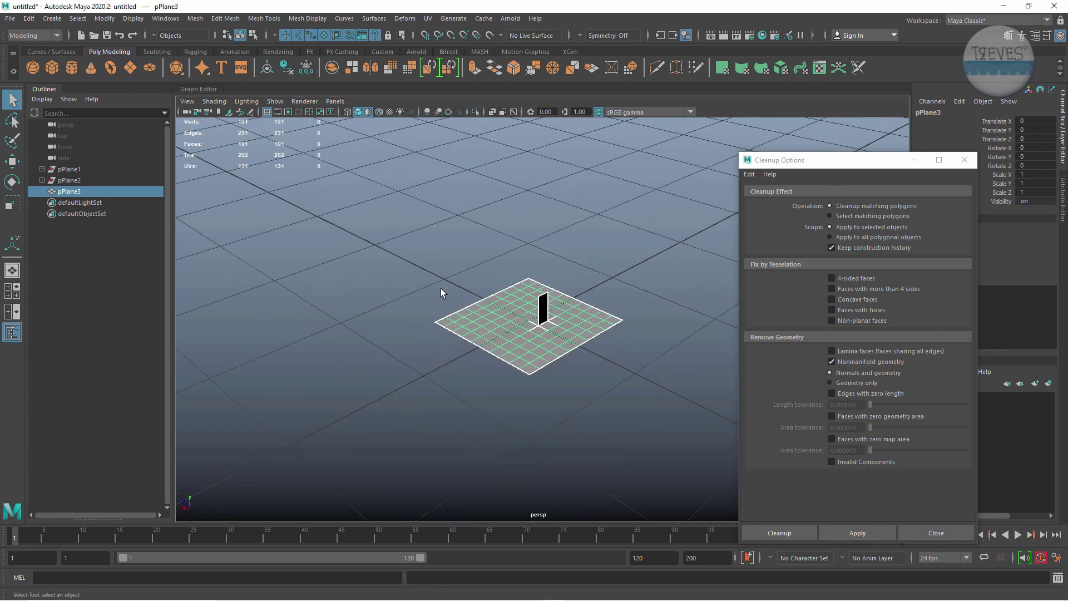
{"action": "key", "text": "Delete"}
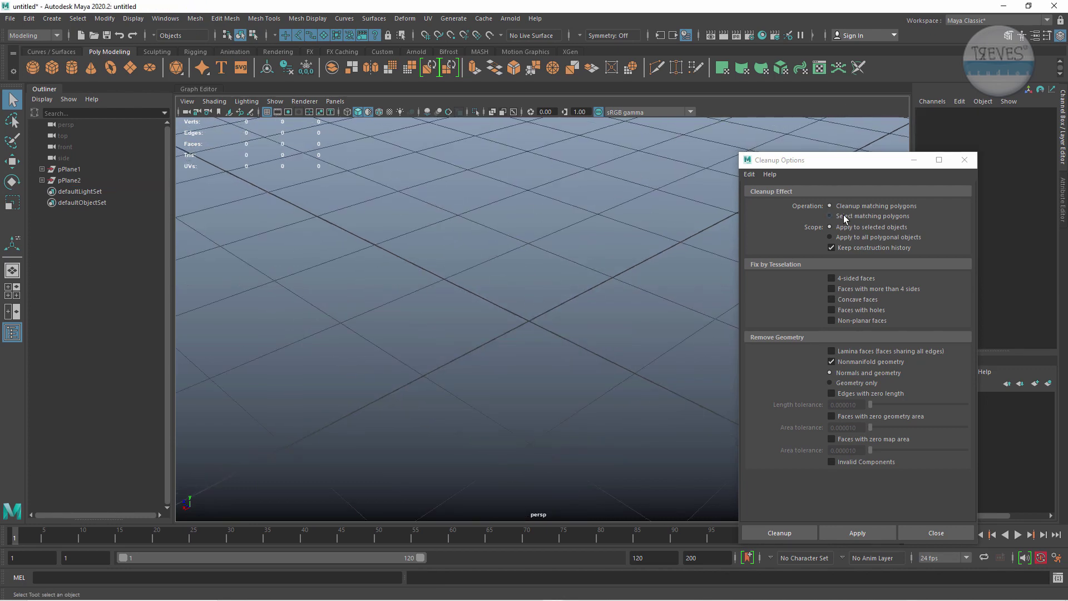
Create a polygon cube and delete its four side faces.
{"action": "left_click", "coordinate": [843, 215]}
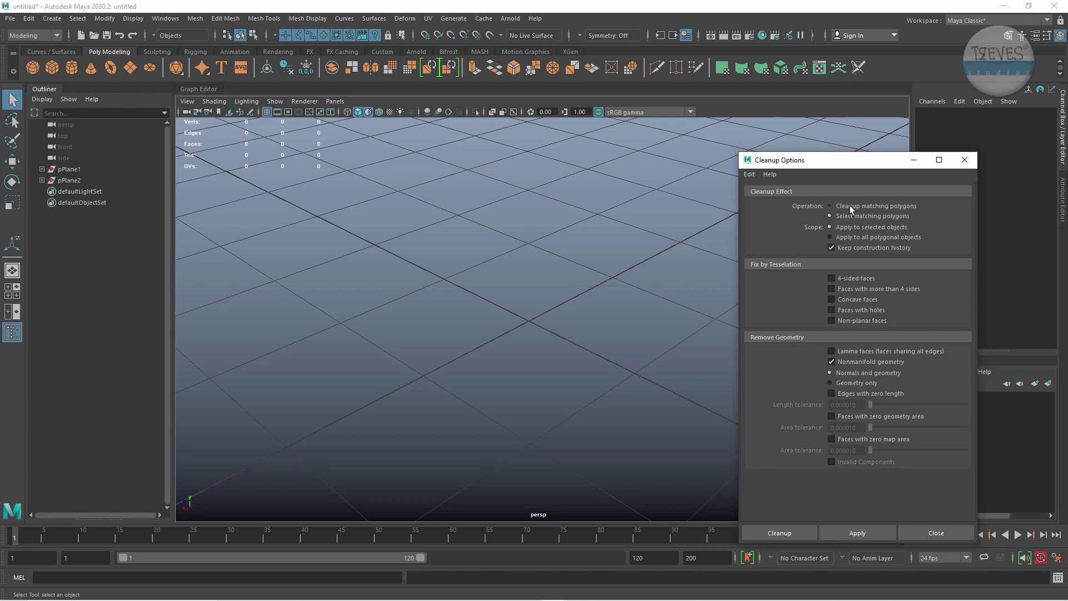
{"action": "left_click", "coordinate": [850, 205]}
{"action": "left_click", "coordinate": [55, 68]}
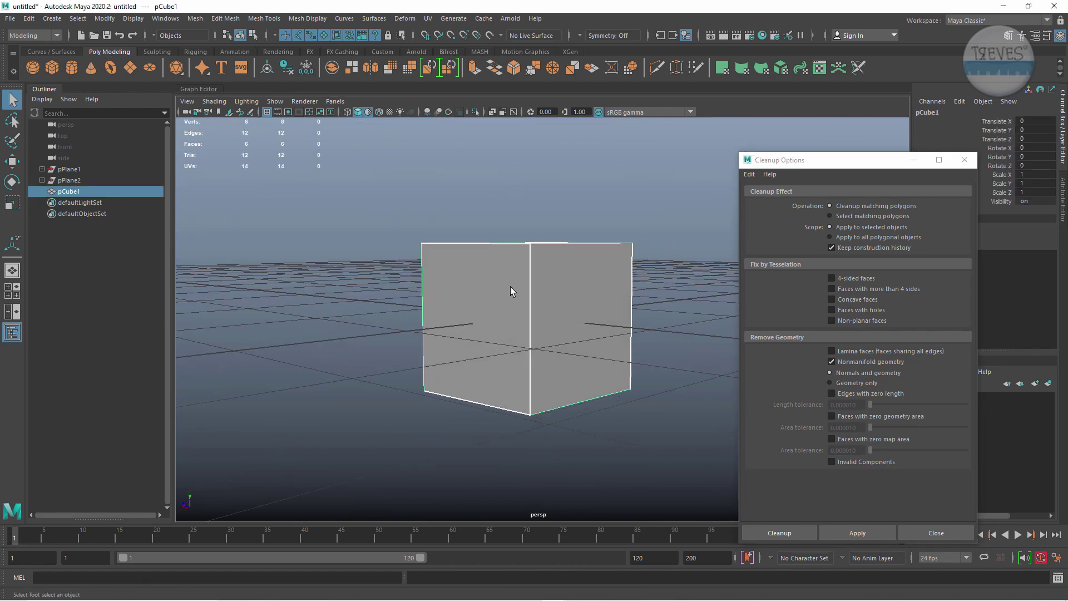
{"action": "key", "text": "F11"}
{"action": "left_click_drag", "start_coordinate": [662, 297], "coordinate": [345, 323]}
{"action": "key", "text": "Delete"}
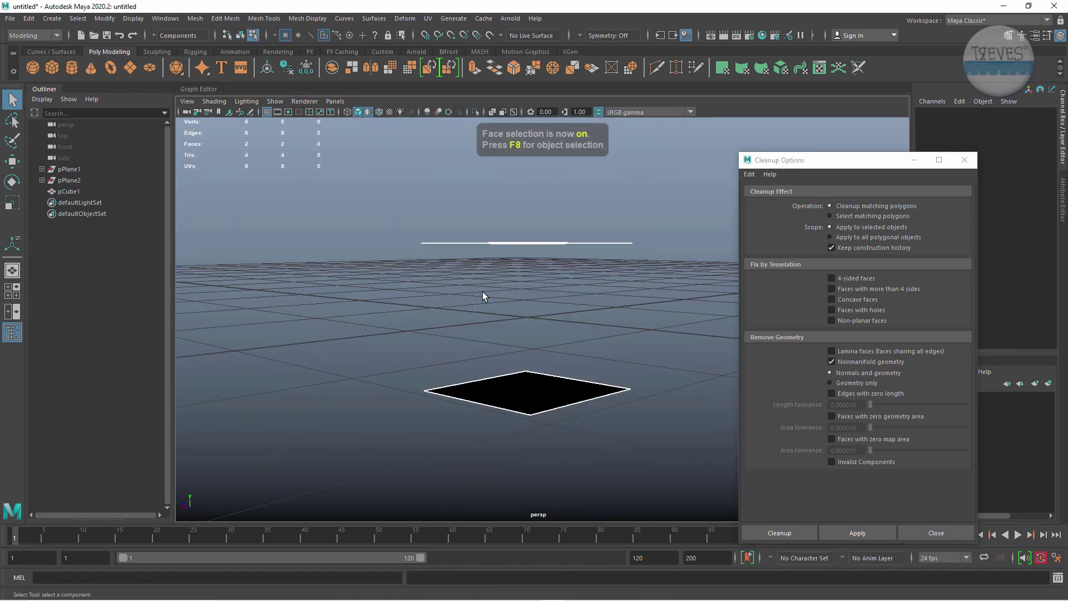
Lower the top face onto the bottom face and merge a first corner's vertices.
{"action": "mouse_move", "coordinate": [483, 291]}
{"action": "left_mouse_down", "text": "alt"}
{"action": "mouse_move", "coordinate": [518, 274]}
{"action": "mouse_move", "coordinate": [565, 293]}
{"action": "left_mouse_up", "text": "alt"}
{"action": "left_click", "coordinate": [543, 284]}
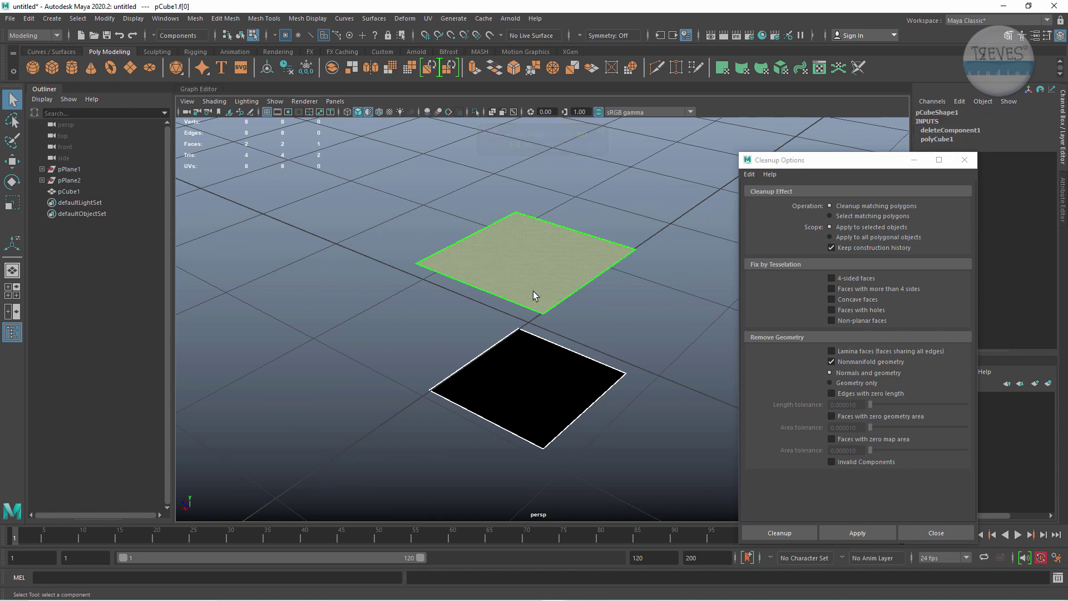
{"action": "key", "text": "w"}
{"action": "left_click_drag", "start_coordinate": [527, 218], "coordinate": [528, 323]}
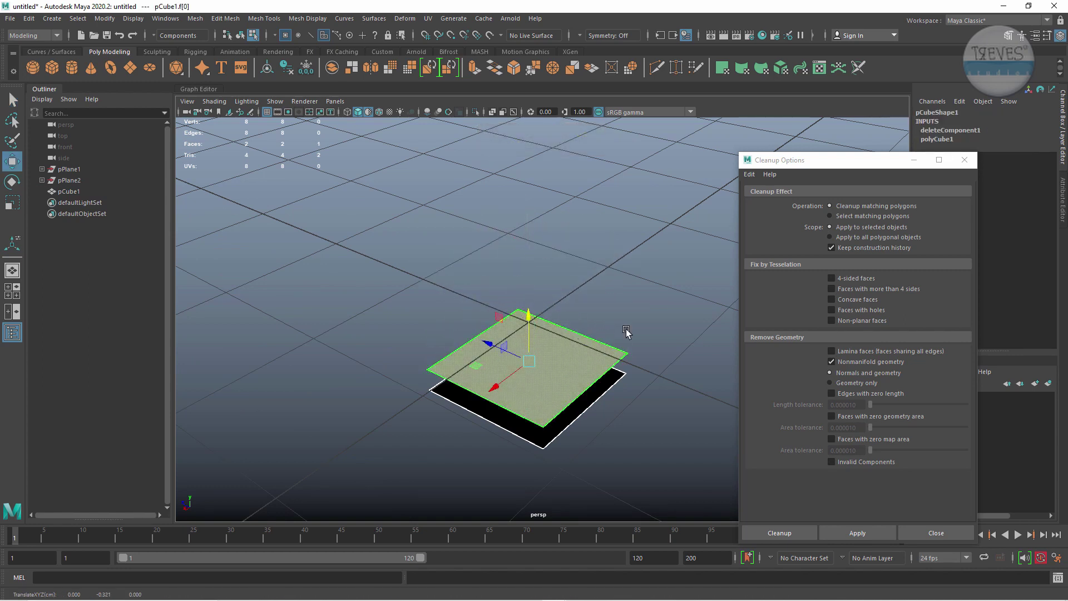
{"action": "key", "text": "F9"}
{"action": "left_click_drag", "start_coordinate": [615, 348], "coordinate": [657, 434]}
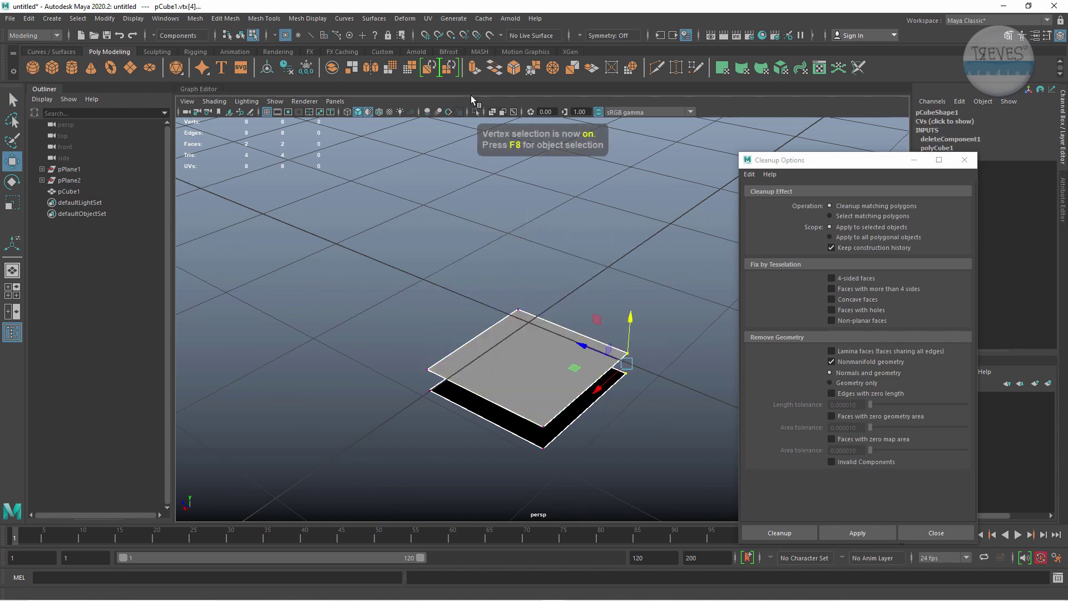
{"action": "left_click", "coordinate": [534, 68]}
Raise the merge Distance Threshold to 1 and merge the remaining corner vertex pairs.
{"action": "left_click_drag", "start_coordinate": [833, 167], "coordinate": [918, 178]}
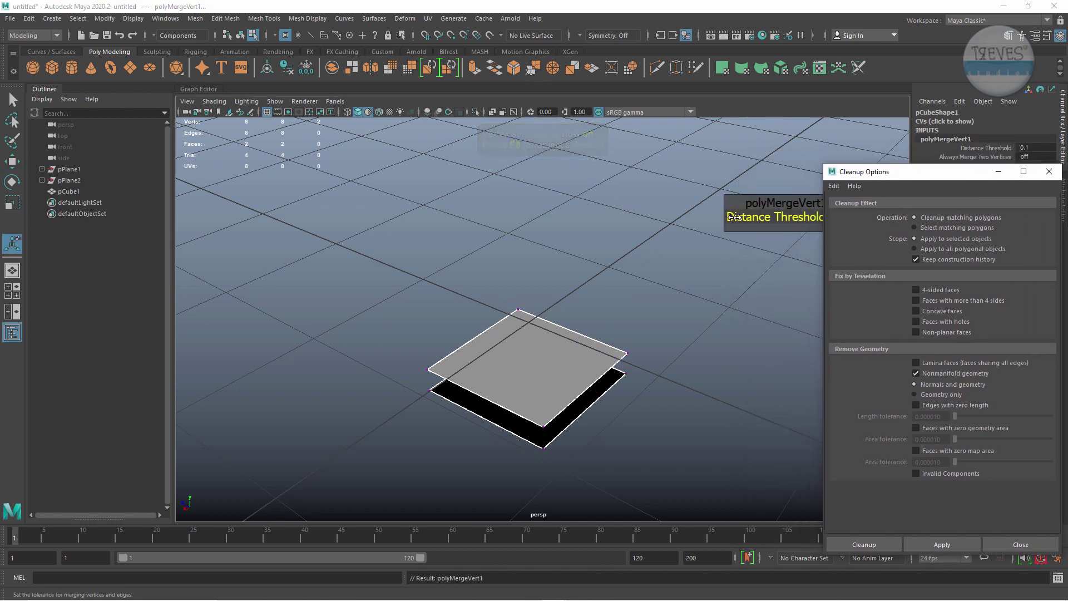
{"action": "left_click_drag", "start_coordinate": [740, 217], "coordinate": [780, 216]}
{"action": "left_click_drag", "start_coordinate": [495, 289], "coordinate": [552, 356]}
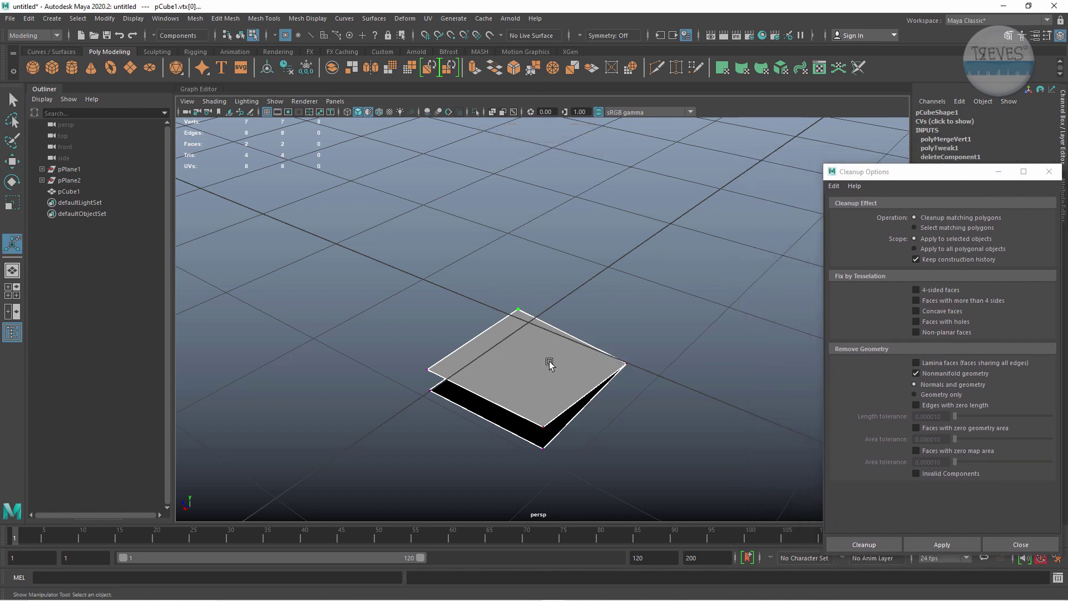
{"action": "key", "text": "g"}
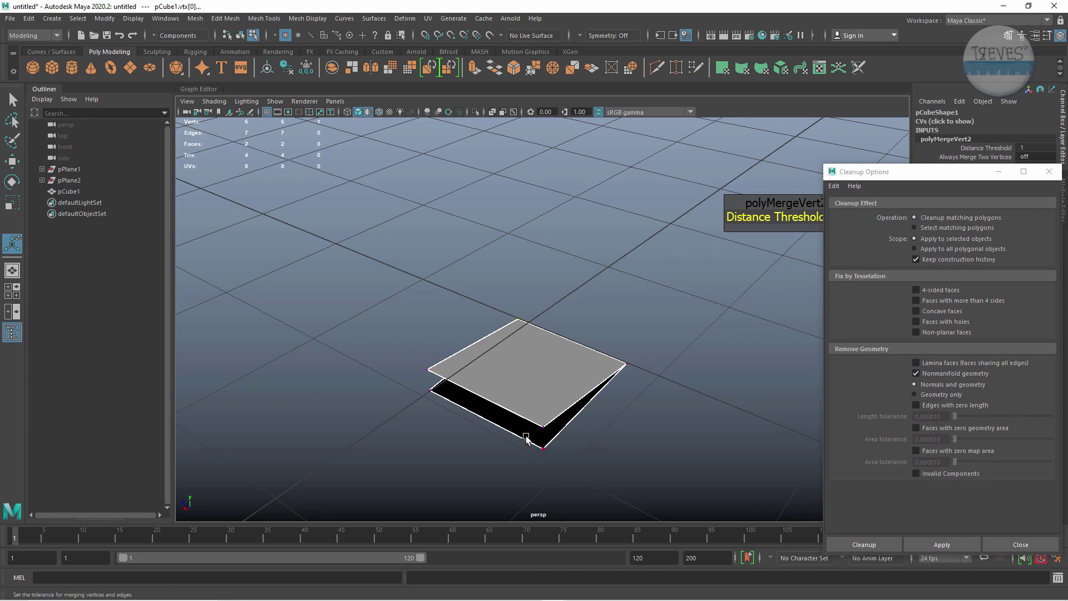
{"action": "left_click_drag", "start_coordinate": [517, 420], "coordinate": [574, 470]}
{"action": "key", "text": "g"}
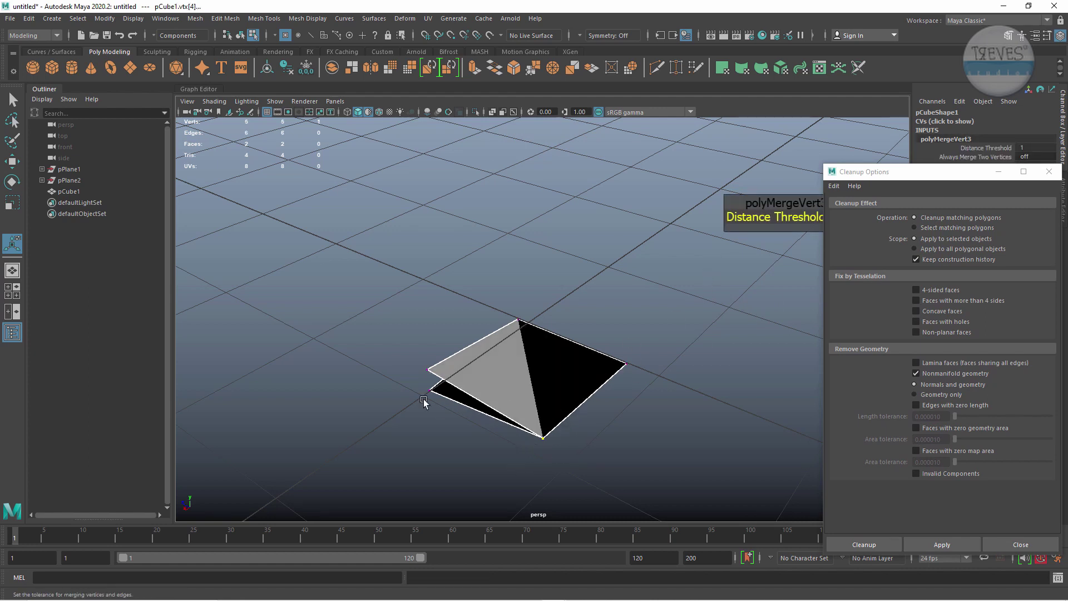
{"action": "left_click_drag", "start_coordinate": [382, 334], "coordinate": [444, 433]}
{"action": "key", "text": "g"}
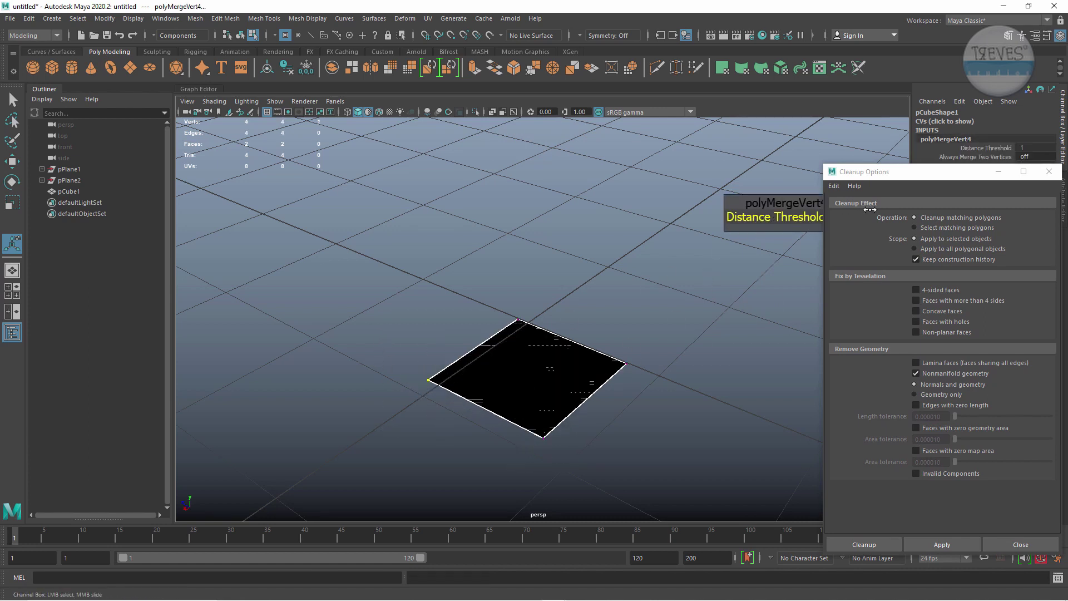
{"action": "key", "text": "F8"}
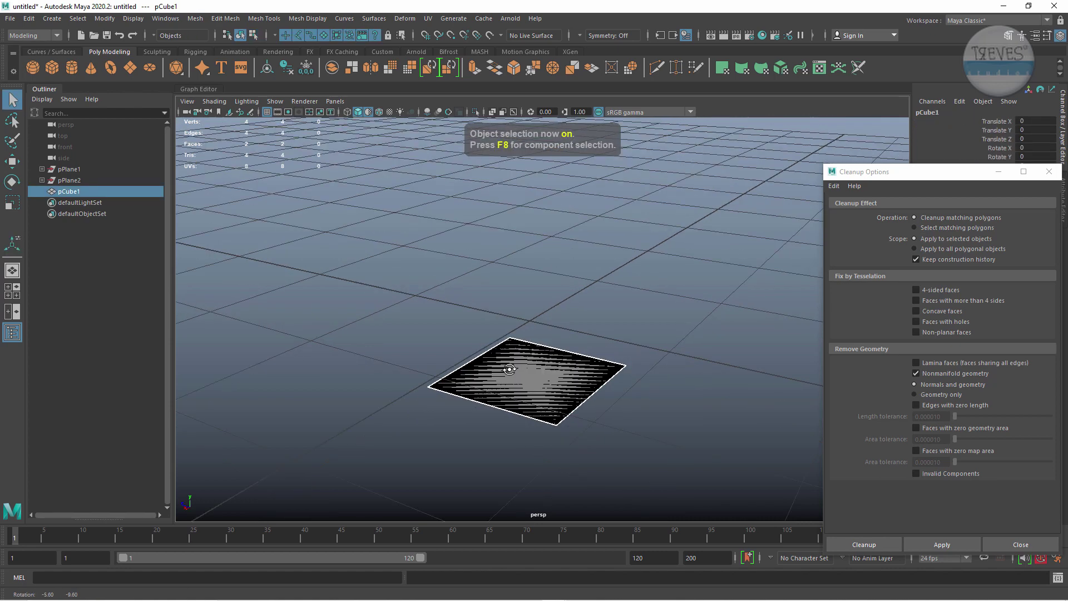
Select pCube1, enable Lamina faces, disable Nonmanifold geometry, and apply the cleanup.
{"action": "mouse_move", "coordinate": [614, 371]}
{"action": "left_mouse_down", "text": "alt"}
{"action": "mouse_move", "coordinate": [634, 423]}
{"action": "mouse_move", "coordinate": [658, 389]}
{"action": "left_mouse_up", "text": "alt"}
{"action": "left_click", "coordinate": [726, 425]}
{"action": "left_click", "coordinate": [616, 336]}
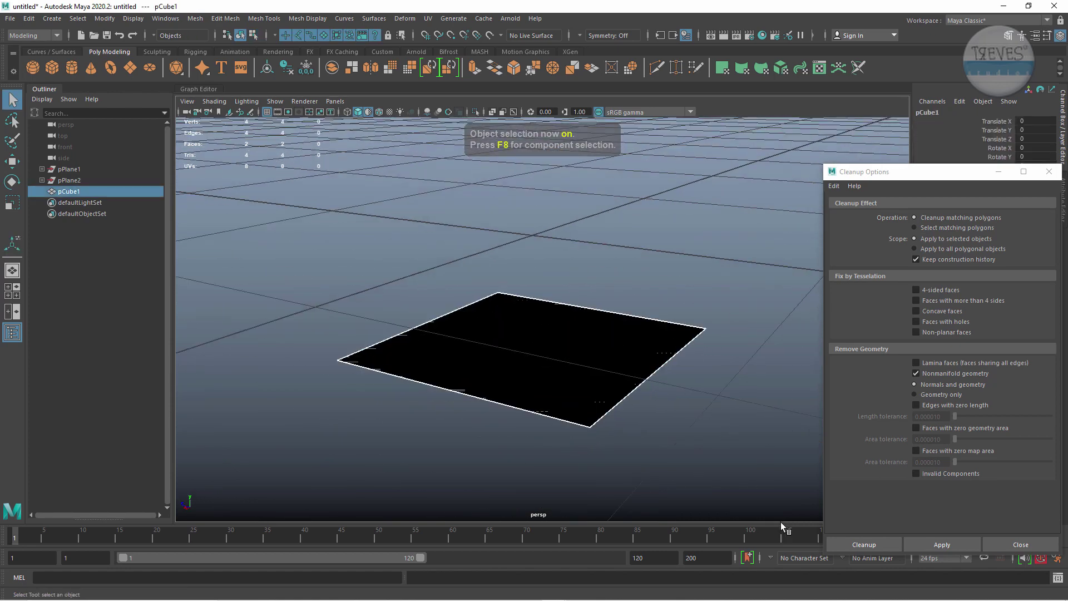
{"action": "left_click_drag", "start_coordinate": [959, 176], "coordinate": [871, 81]}
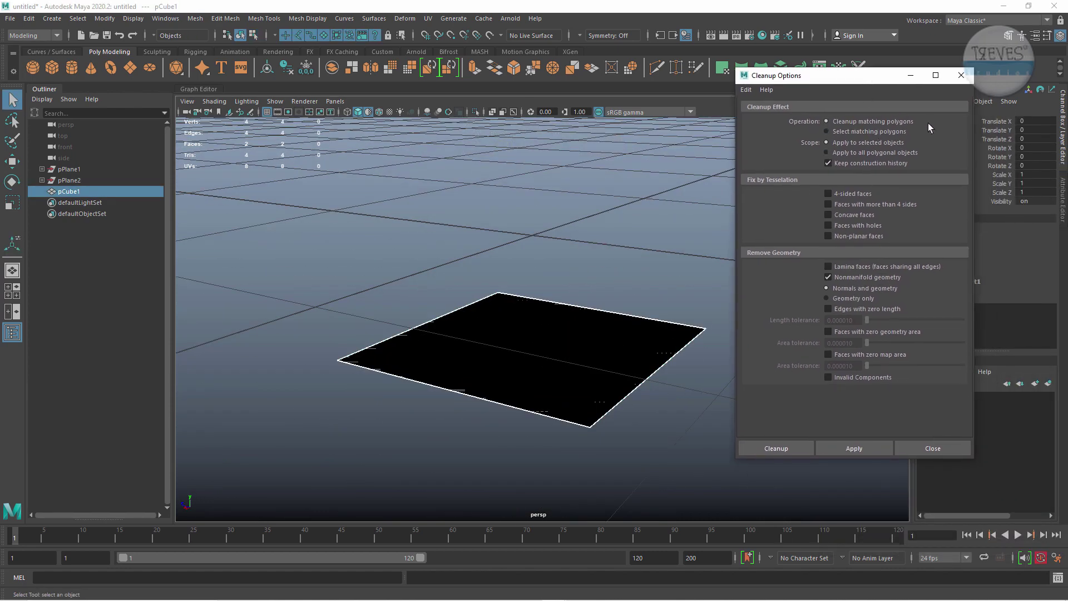
{"action": "left_click", "coordinate": [828, 267]}
{"action": "left_click", "coordinate": [829, 277]}
{"action": "left_click", "coordinate": [854, 448]}
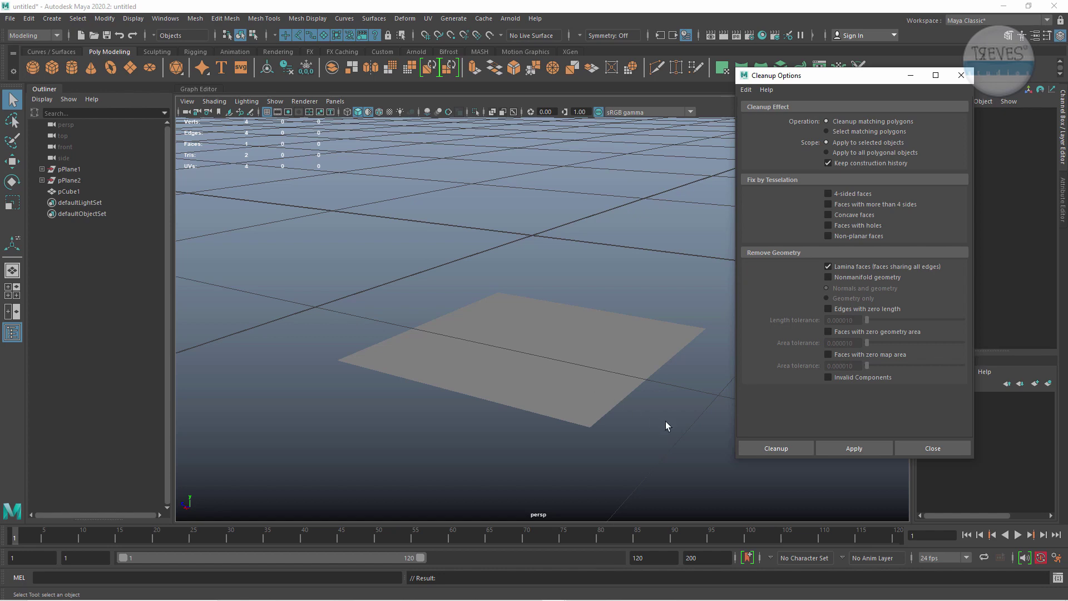
Inspect the cleaned pCube1, now a single face with 4 vertices and 4 edges.
{"action": "mouse_move", "coordinate": [667, 422]}
{"action": "left_mouse_down", "text": "alt"}
{"action": "mouse_move", "coordinate": [561, 345]}
{"action": "mouse_move", "coordinate": [632, 365]}
{"action": "mouse_move", "coordinate": [615, 444]}
{"action": "left_mouse_up", "text": "alt"}
{"action": "left_click", "coordinate": [569, 379]}
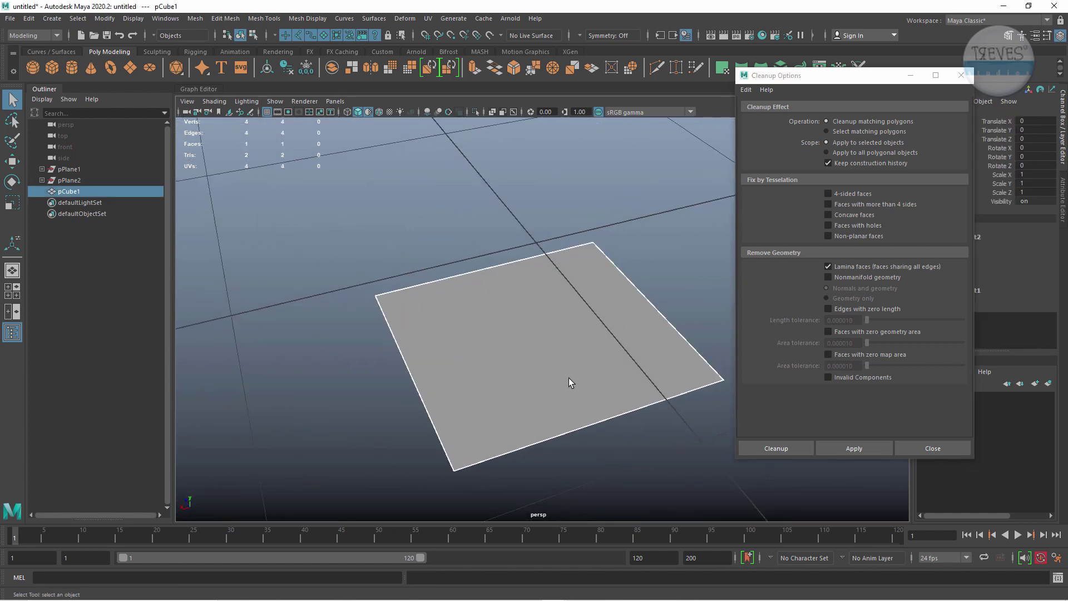
{"action": "mouse_move", "coordinate": [568, 378]}
{"action": "left_mouse_down", "text": "alt"}
{"action": "mouse_move", "coordinate": [555, 393]}
{"action": "mouse_move", "coordinate": [501, 287]}
{"action": "mouse_move", "coordinate": [473, 365]}
{"action": "left_mouse_up", "text": "alt"}
{"action": "right_click_drag", "start_coordinate": [472, 365], "coordinate": [388, 343], "text": "alt"}
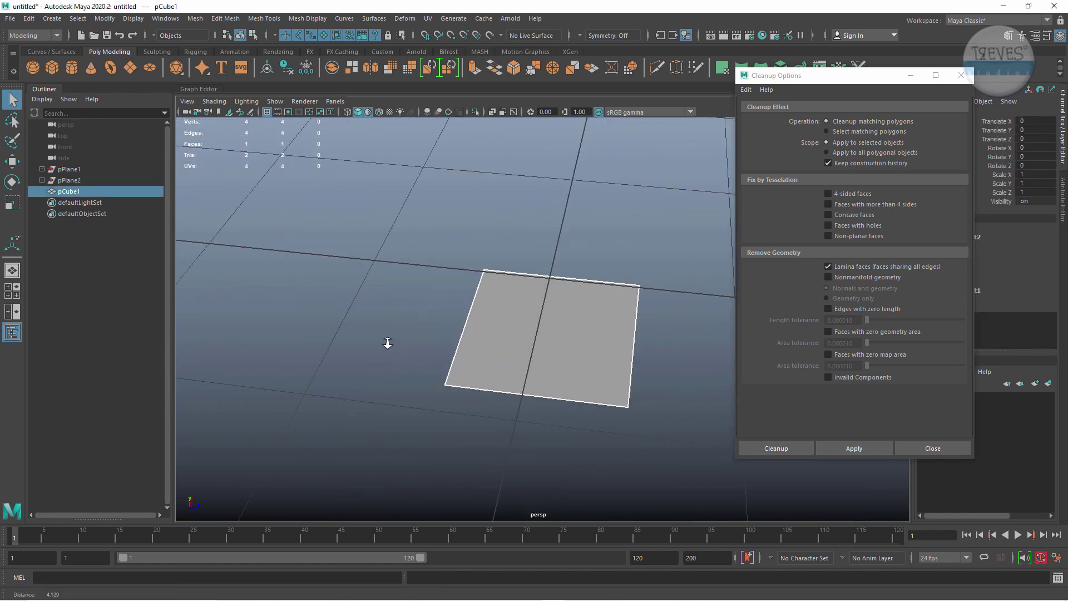
{"action": "left_click_drag", "start_coordinate": [388, 343], "coordinate": [551, 312], "text": "alt"}
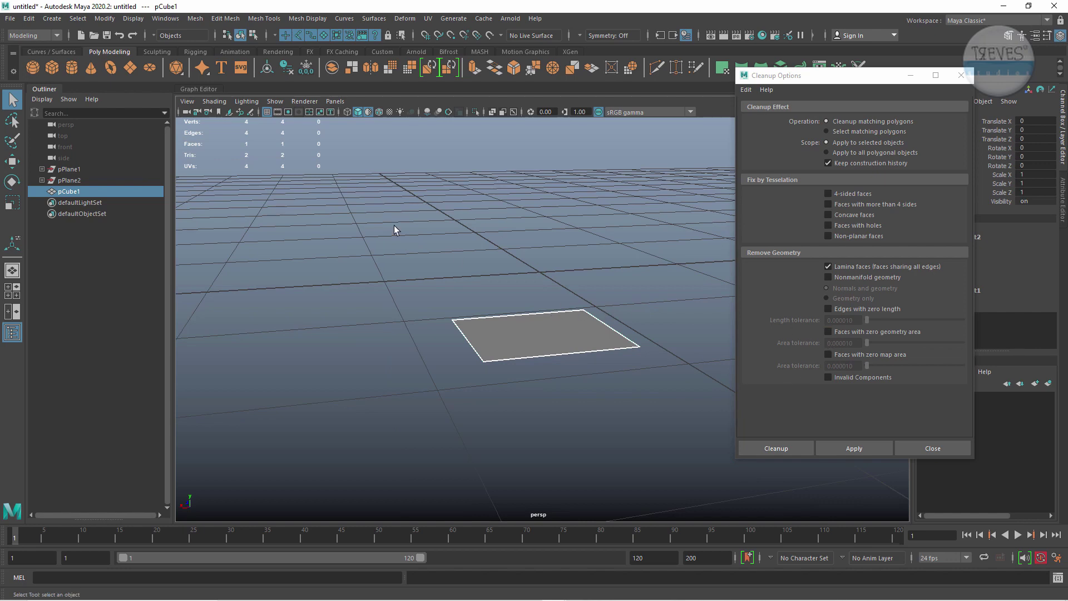
{"action": "left_click", "coordinate": [10, 18]}
{"action": "mouse_move", "coordinate": [38, 328]}
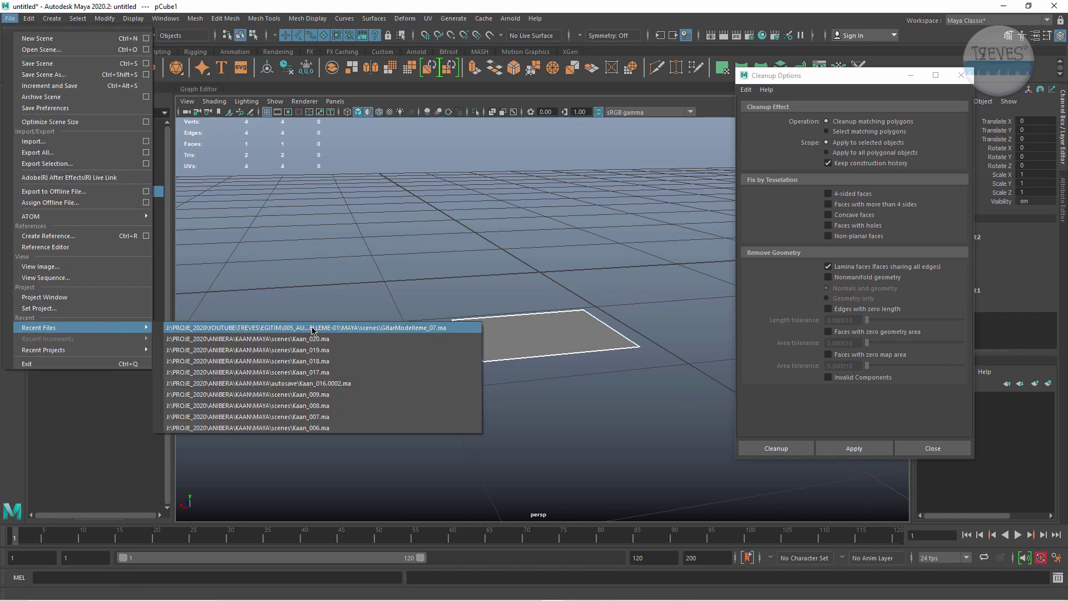
Open GitarModelleme_07.ma without saving and delete its ground disc pDisc1.
{"action": "left_click", "coordinate": [313, 331]}
{"action": "left_click", "coordinate": [544, 305]}
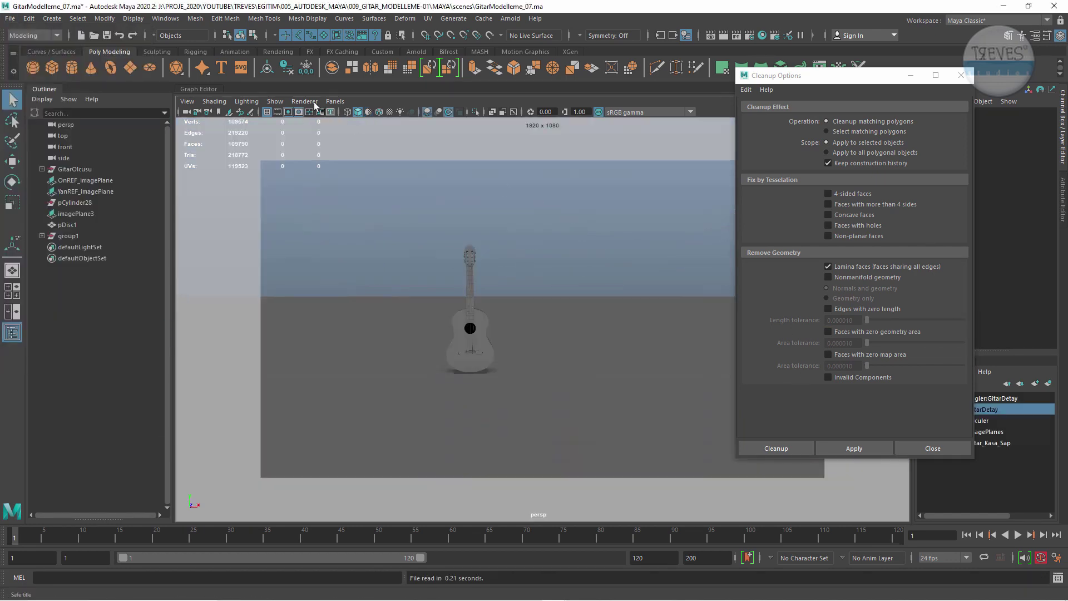
{"action": "left_click", "coordinate": [291, 112]}
{"action": "left_click", "coordinate": [613, 370]}
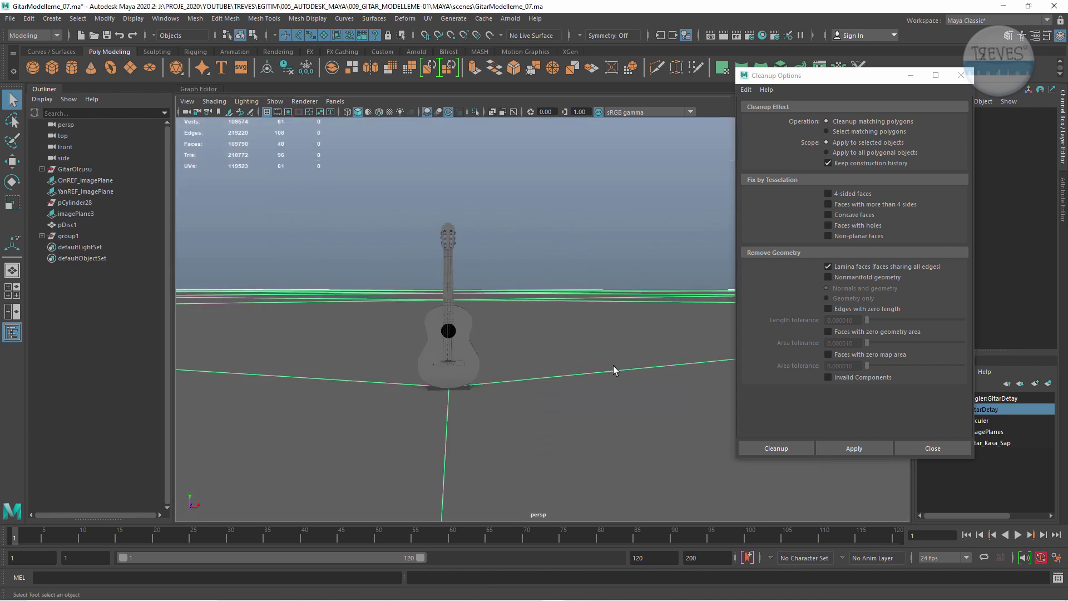
{"action": "key", "text": "Delete"}
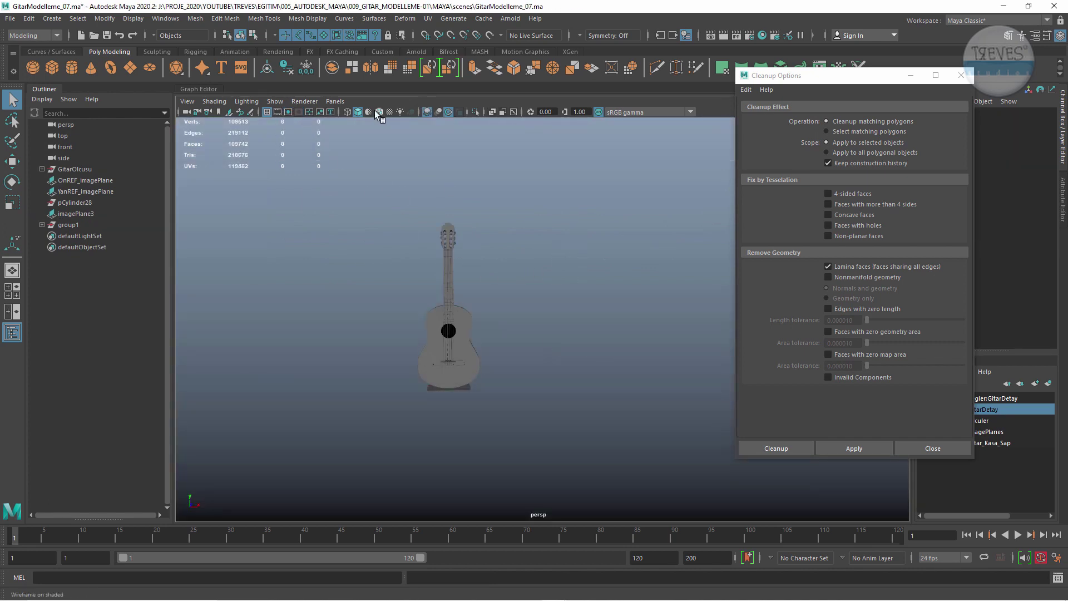
Turn on Wireframe on Shaded, select the guitar, and zoom in on the nut.
{"action": "left_click", "coordinate": [375, 110]}
{"action": "left_click_drag", "start_coordinate": [396, 168], "coordinate": [557, 417]}
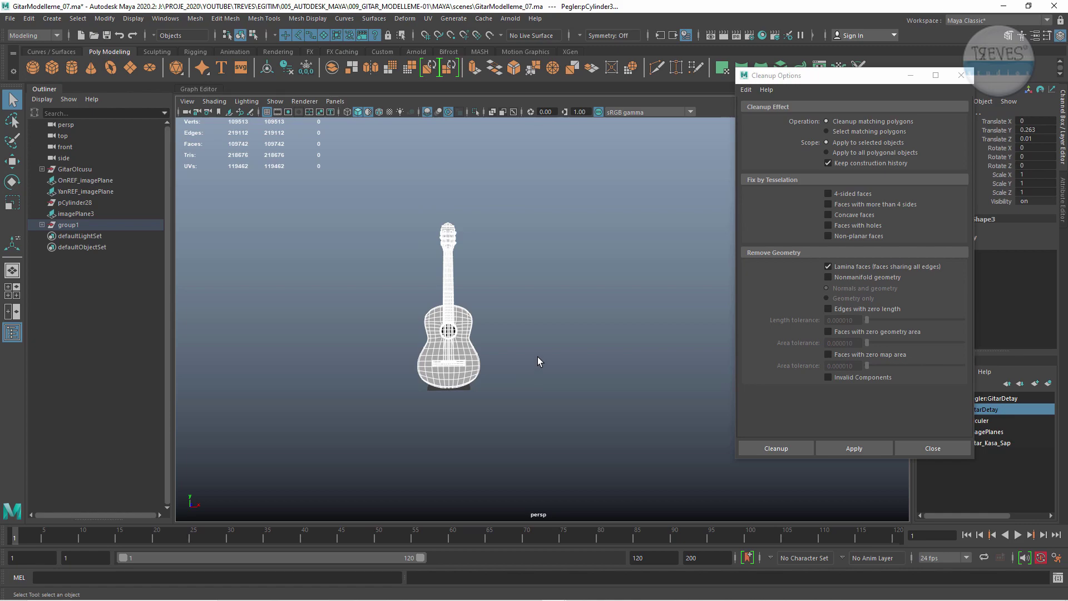
{"action": "key", "text": "f"}
{"action": "scroll", "coordinate": [446, 231], "scroll_direction": "up", "scroll_amount": 3}
{"action": "mouse_move", "coordinate": [447, 231]}
{"action": "left_mouse_down", "text": "alt"}
{"action": "mouse_move", "coordinate": [458, 470]}
{"action": "mouse_move", "coordinate": [425, 315]}
{"action": "mouse_move", "coordinate": [557, 223]}
{"action": "left_mouse_up", "text": "alt"}
{"action": "scroll", "coordinate": [425, 315], "scroll_direction": "up", "scroll_amount": 5}
{"action": "mouse_move", "coordinate": [556, 223]}
{"action": "middle_mouse_down", "text": "alt"}
{"action": "mouse_move", "coordinate": [663, 136]}
{"action": "mouse_move", "coordinate": [663, 298]}
{"action": "middle_mouse_up", "text": "alt"}
{"action": "scroll", "coordinate": [334, 333], "scroll_direction": "up", "scroll_amount": 2}
{"action": "scroll", "coordinate": [334, 333], "scroll_direction": "up", "scroll_amount": 3}
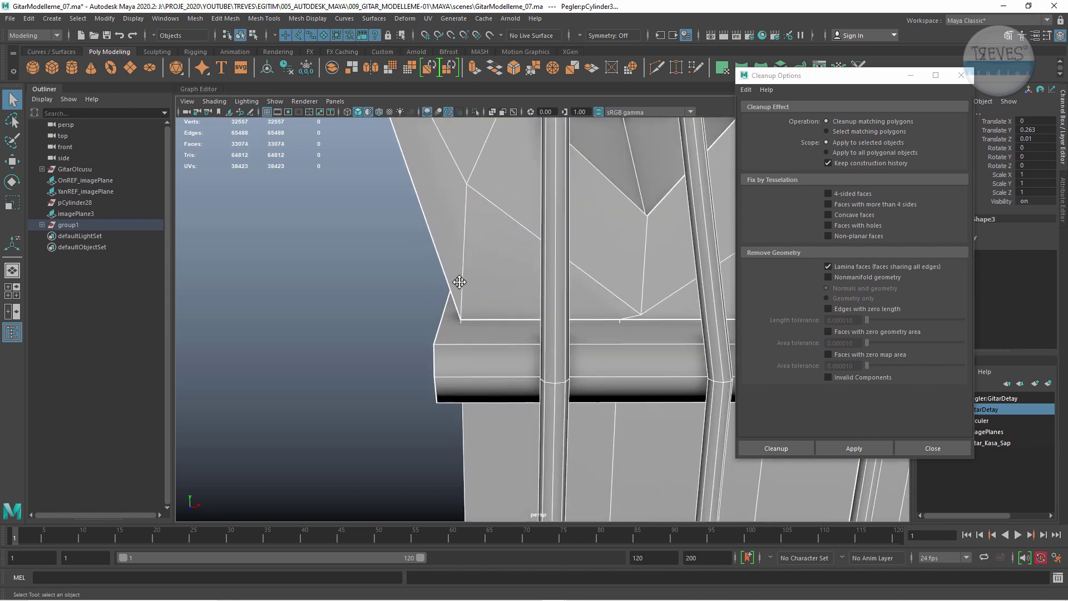
{"action": "middle_click_drag", "start_coordinate": [459, 282], "coordinate": [341, 266], "text": "alt"}
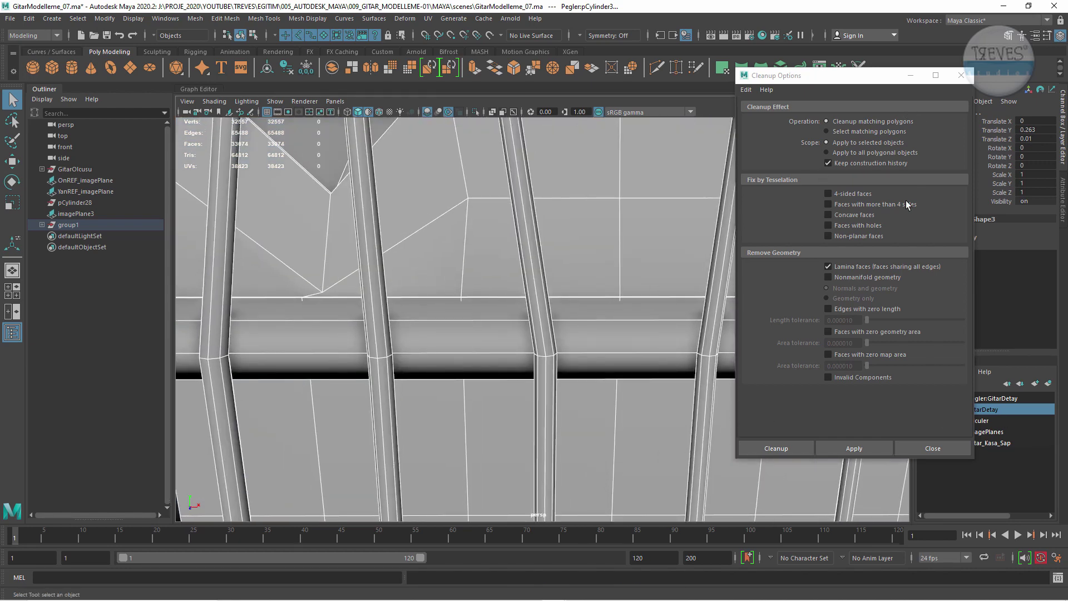
Run a Concave faces cleanup flagging GitarSap f[49] and f[384], then revert it.
{"action": "left_click", "coordinate": [840, 215]}
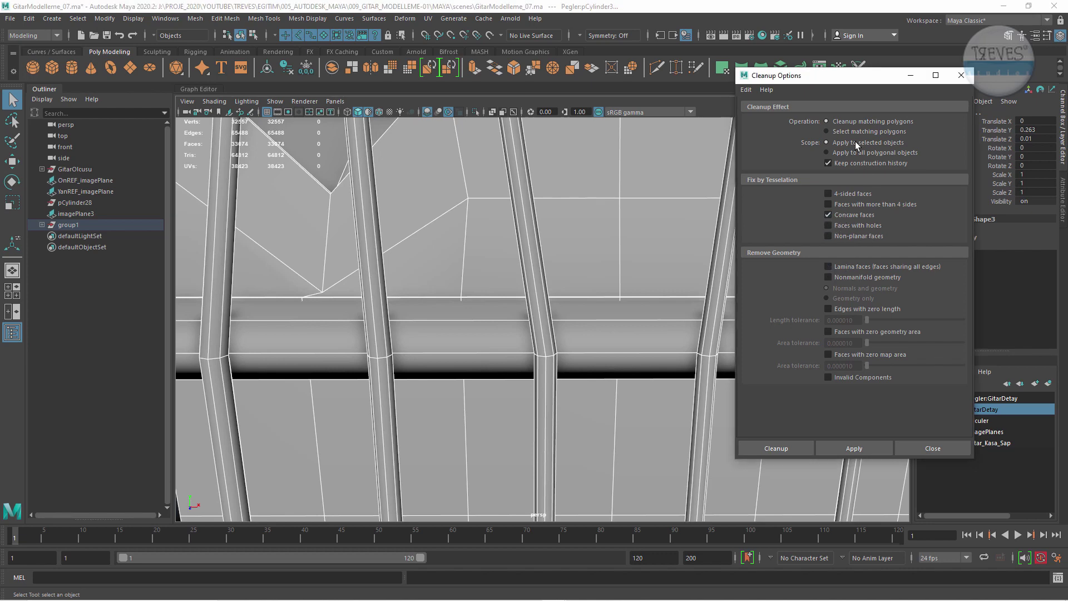
{"action": "left_click", "coordinate": [854, 449]}
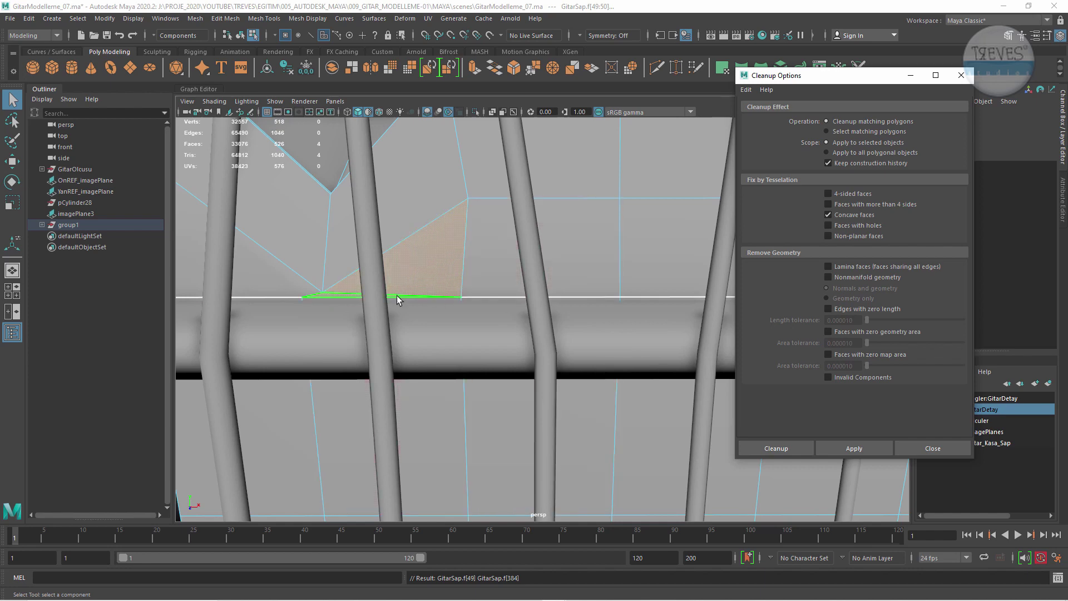
{"action": "middle_click_drag", "start_coordinate": [670, 238], "coordinate": [232, 245], "text": "alt"}
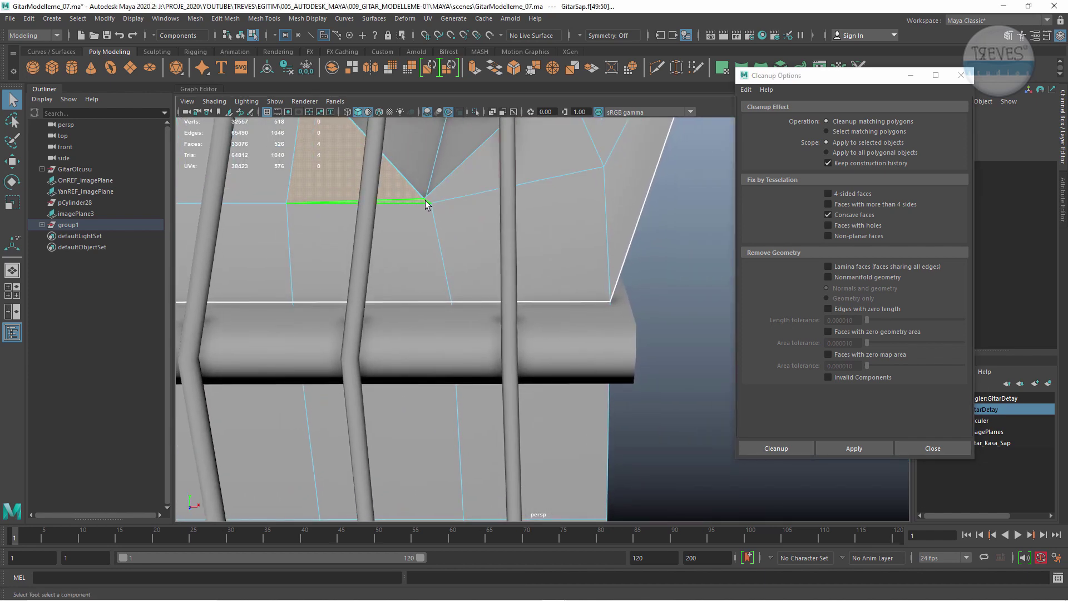
{"action": "key", "text": "F8"}
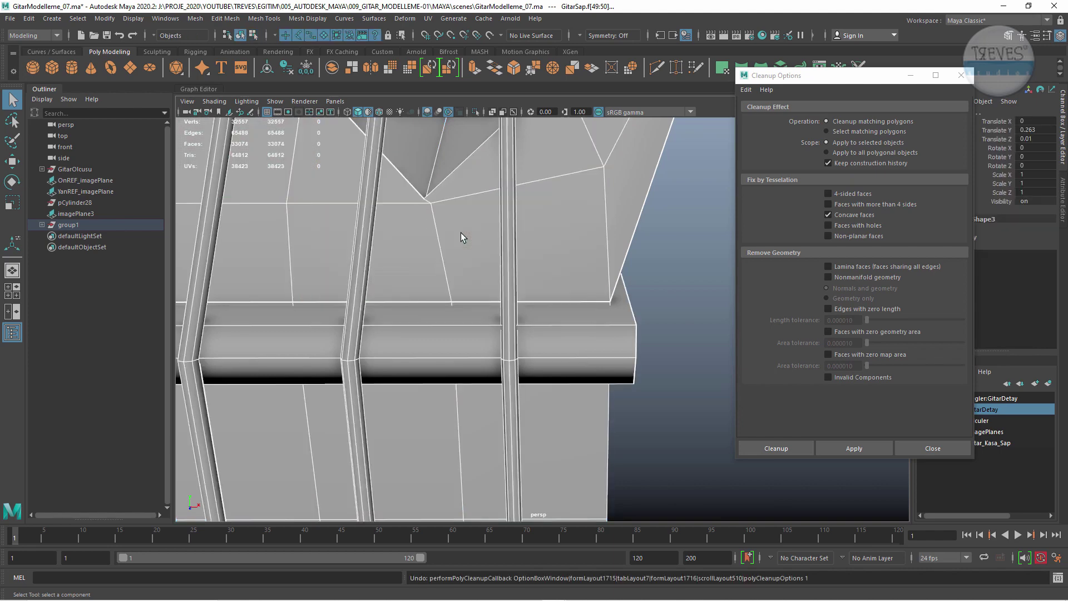
{"action": "mouse_move", "coordinate": [497, 275]}
{"action": "right_mouse_down", "text": "alt"}
{"action": "mouse_move", "coordinate": [231, 275]}
{"action": "mouse_move", "coordinate": [334, 369]}
{"action": "mouse_move", "coordinate": [536, 260]}
{"action": "right_mouse_up", "text": "alt"}
Apply a Non-planar faces cleanup at the neck-body joint, triangulating peg faces, then undo it.
{"action": "left_click_drag", "start_coordinate": [536, 260], "coordinate": [809, 282], "text": "alt"}
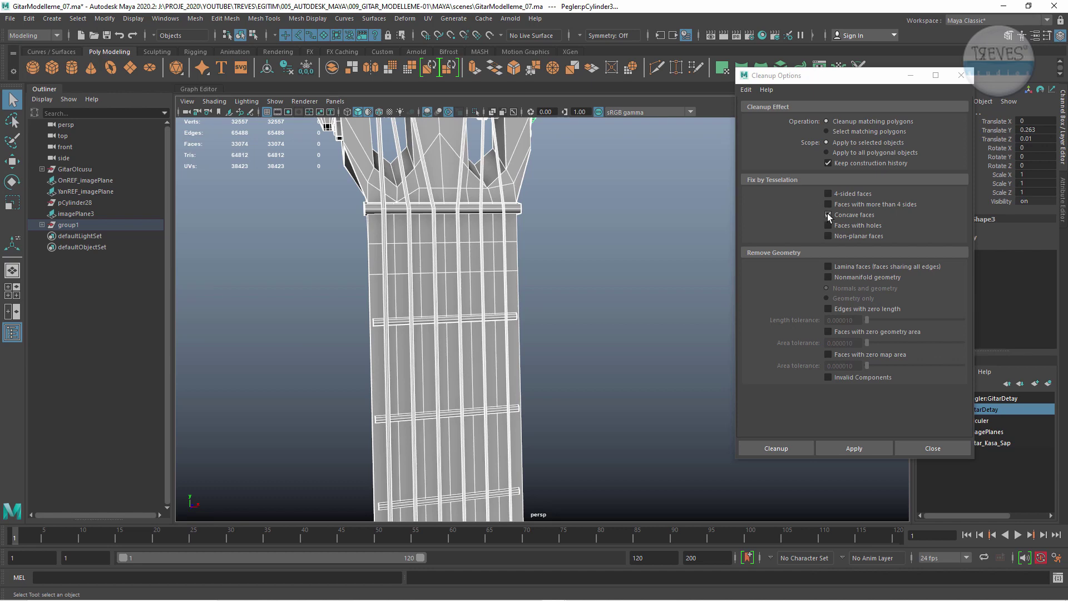
{"action": "right_click_drag", "start_coordinate": [455, 329], "coordinate": [223, 334], "text": "alt"}
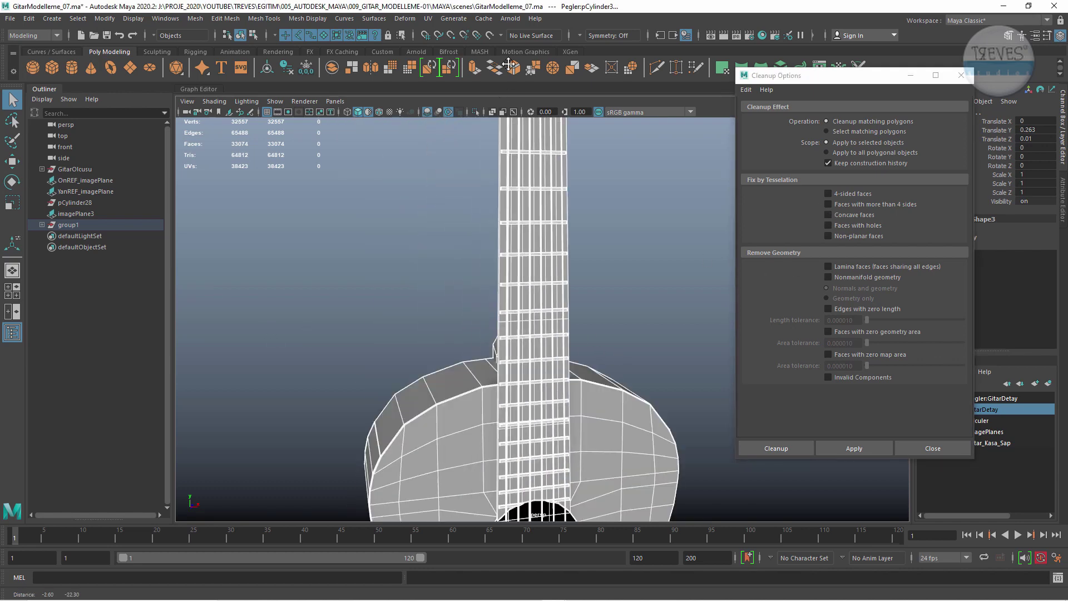
{"action": "left_click_drag", "start_coordinate": [222, 334], "coordinate": [306, 345], "text": "alt"}
{"action": "right_click_drag", "start_coordinate": [306, 345], "coordinate": [393, 339], "text": "alt"}
{"action": "mouse_move", "coordinate": [393, 339]}
{"action": "left_mouse_down", "text": "alt"}
{"action": "mouse_move", "coordinate": [530, 396]}
{"action": "mouse_move", "coordinate": [512, 329]}
{"action": "mouse_move", "coordinate": [930, 130]}
{"action": "left_mouse_up", "text": "alt"}
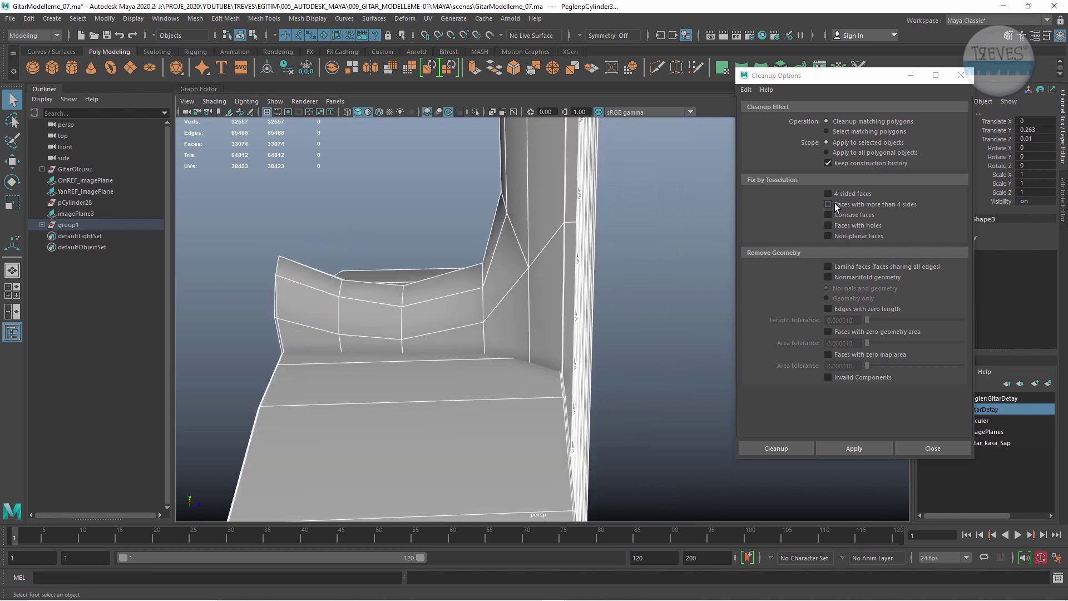
{"action": "left_click", "coordinate": [828, 236]}
{"action": "left_click", "coordinate": [867, 449]}
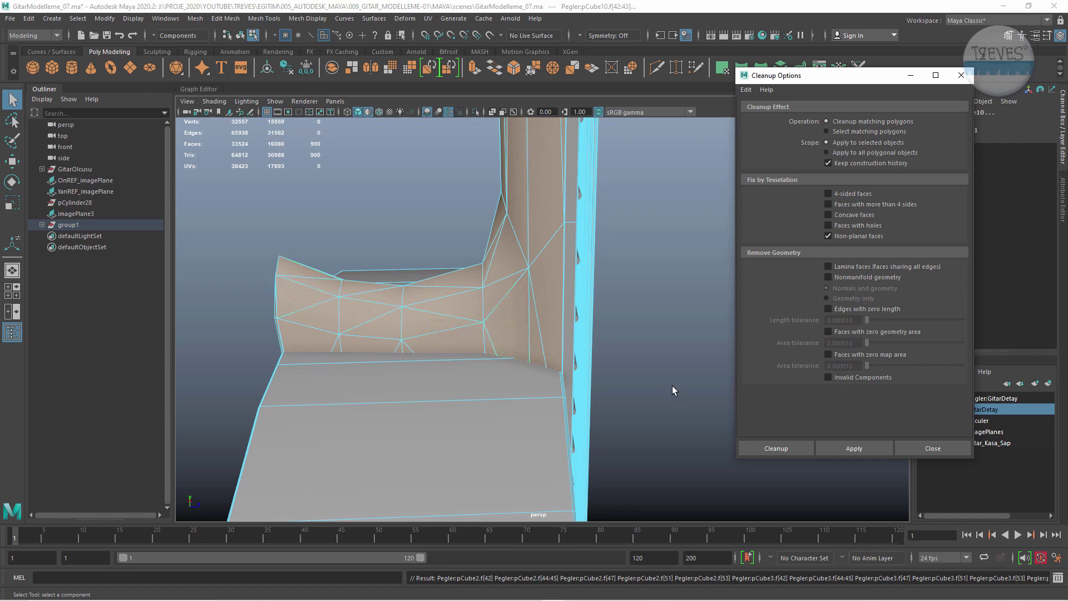
{"action": "key", "text": "ctrl+z"}
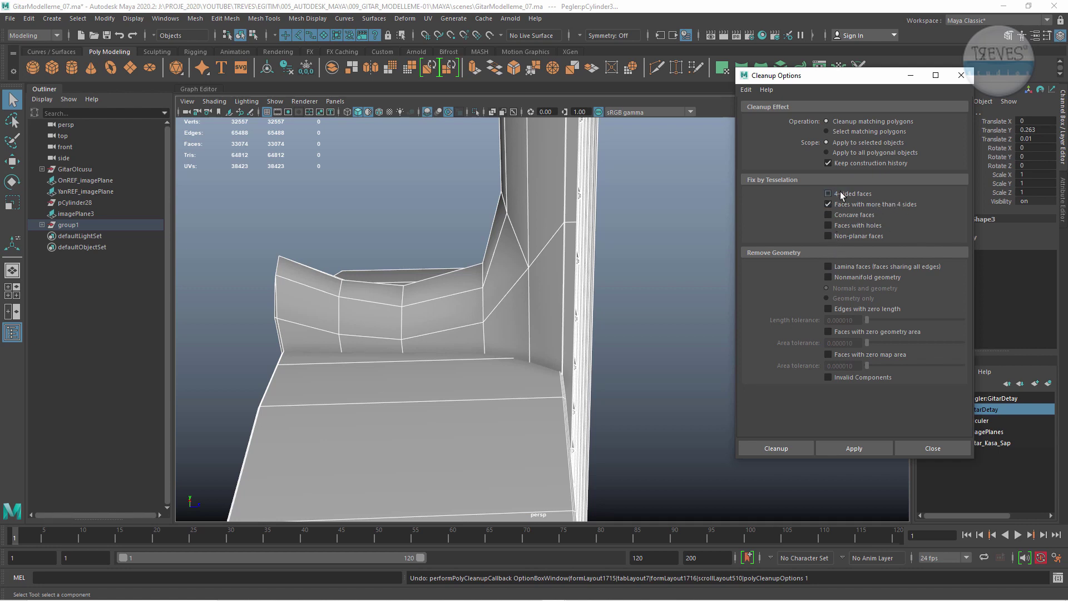
Switch the guitar to wireframe and zoom in close on the bridge pins.
{"action": "scroll", "coordinate": [469, 322], "scroll_direction": "down", "scroll_amount": 5}
{"action": "left_click_drag", "start_coordinate": [467, 334], "coordinate": [536, 299], "text": "alt"}
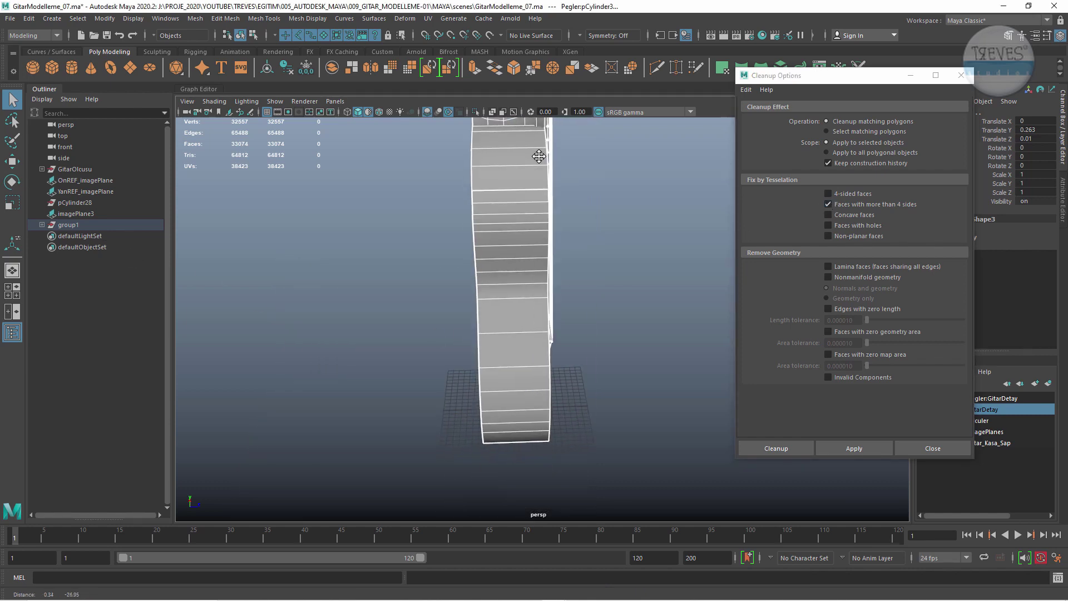
{"action": "scroll", "coordinate": [536, 298], "scroll_direction": "up", "scroll_amount": 5}
{"action": "middle_click_drag", "start_coordinate": [536, 298], "coordinate": [370, 140], "text": "alt"}
{"action": "scroll", "coordinate": [370, 140], "scroll_direction": "up", "scroll_amount": 5}
{"action": "mouse_move", "coordinate": [556, 334]}
{"action": "left_mouse_down", "text": "alt"}
{"action": "mouse_move", "coordinate": [529, 351]}
{"action": "mouse_move", "coordinate": [449, 321]}
{"action": "left_mouse_up", "text": "alt"}
{"action": "key", "text": "4"}
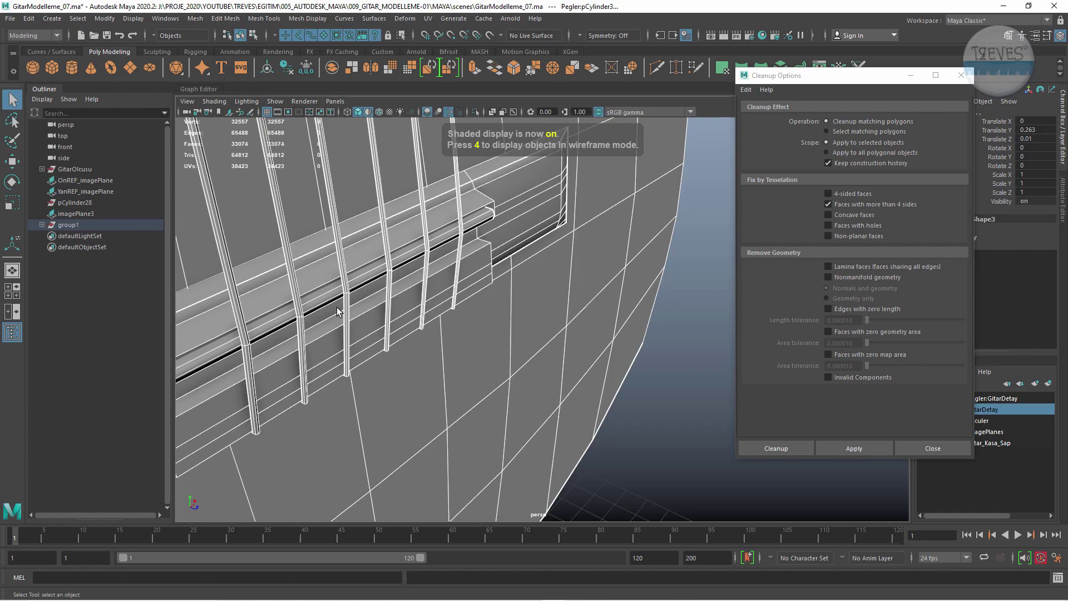
{"action": "scroll", "coordinate": [334, 306], "scroll_direction": "down", "scroll_amount": 3}
{"action": "left_click_drag", "start_coordinate": [332, 305], "coordinate": [389, 358], "text": "alt"}
{"action": "middle_click_drag", "start_coordinate": [389, 359], "coordinate": [297, 413], "text": "alt"}
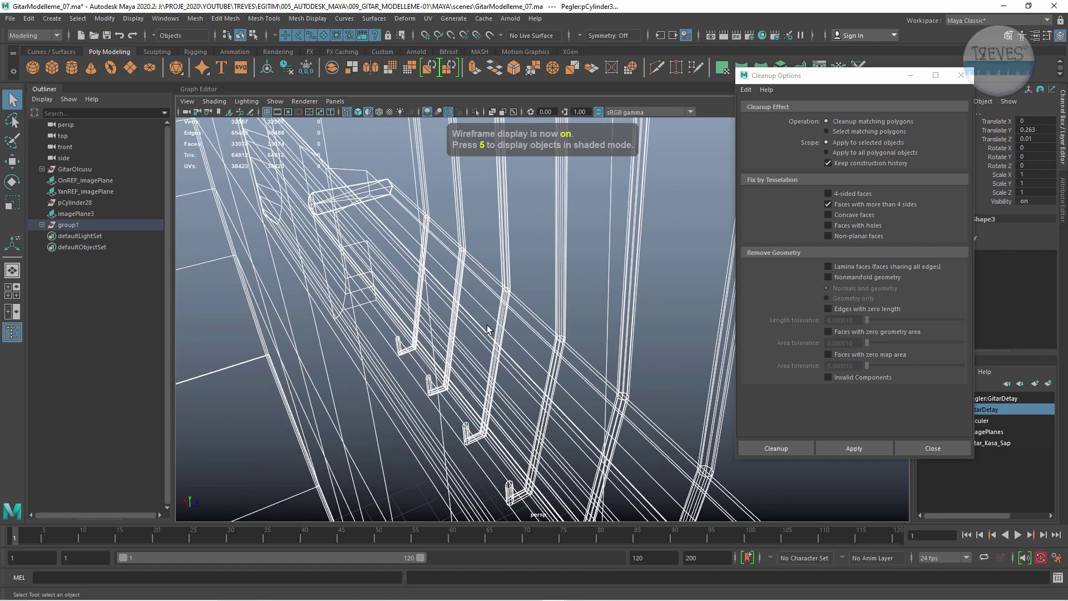
{"action": "mouse_move", "coordinate": [296, 412]}
{"action": "right_mouse_down", "text": "alt"}
{"action": "mouse_move", "coordinate": [755, 447]}
{"action": "mouse_move", "coordinate": [526, 398]}
{"action": "right_mouse_up", "text": "alt"}
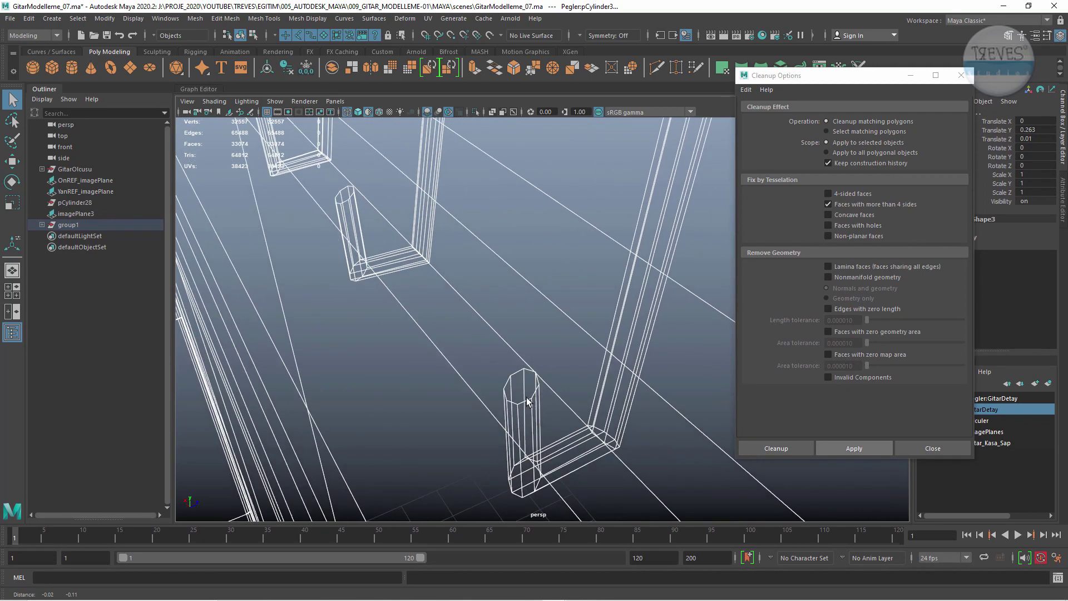
Run the more-than-4-sides cleanup on the bridge pins, undo it, and view the whole guitar.
{"action": "left_click", "coordinate": [866, 446]}
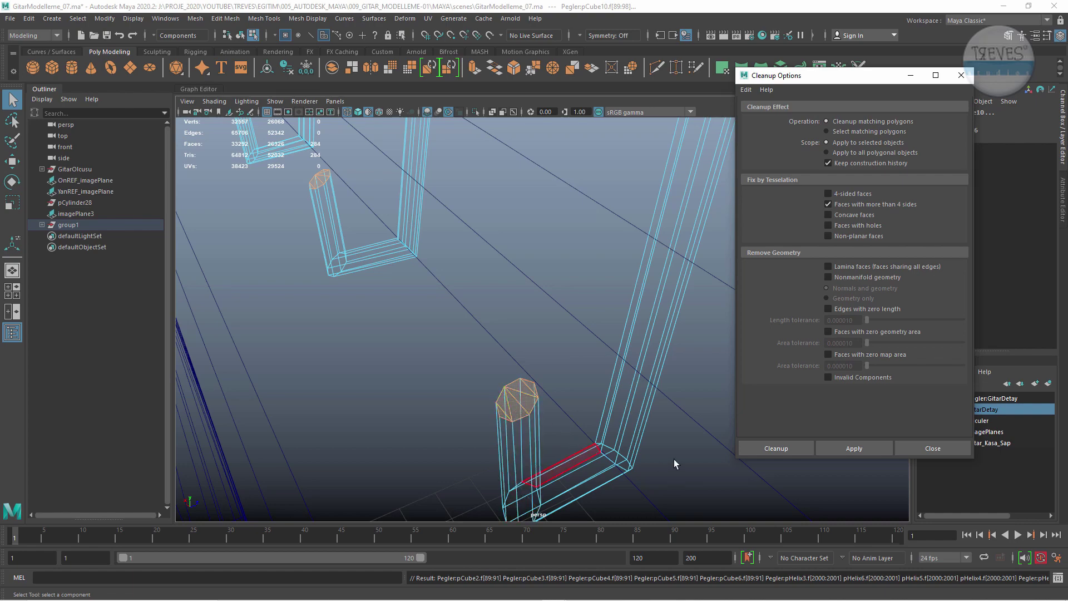
{"action": "scroll", "coordinate": [673, 459], "scroll_direction": "down", "scroll_amount": 5}
{"action": "mouse_move", "coordinate": [656, 450]}
{"action": "left_mouse_down", "text": "alt"}
{"action": "mouse_move", "coordinate": [716, 443]}
{"action": "mouse_move", "coordinate": [600, 444]}
{"action": "left_mouse_up", "text": "alt"}
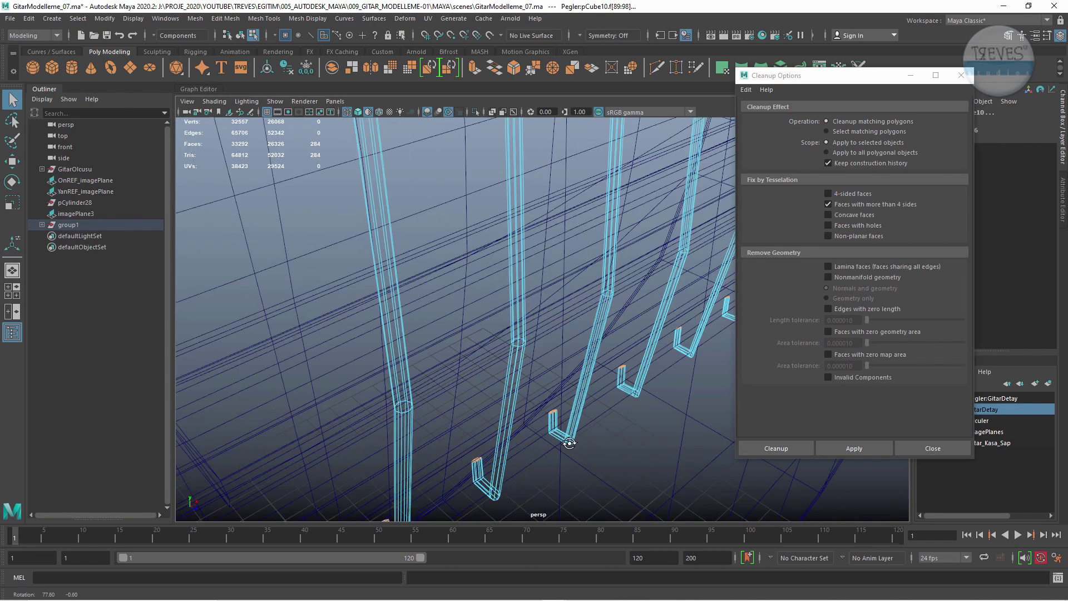
{"action": "key", "text": "ctrl+z"}
{"action": "key", "text": "ctrl+z"}
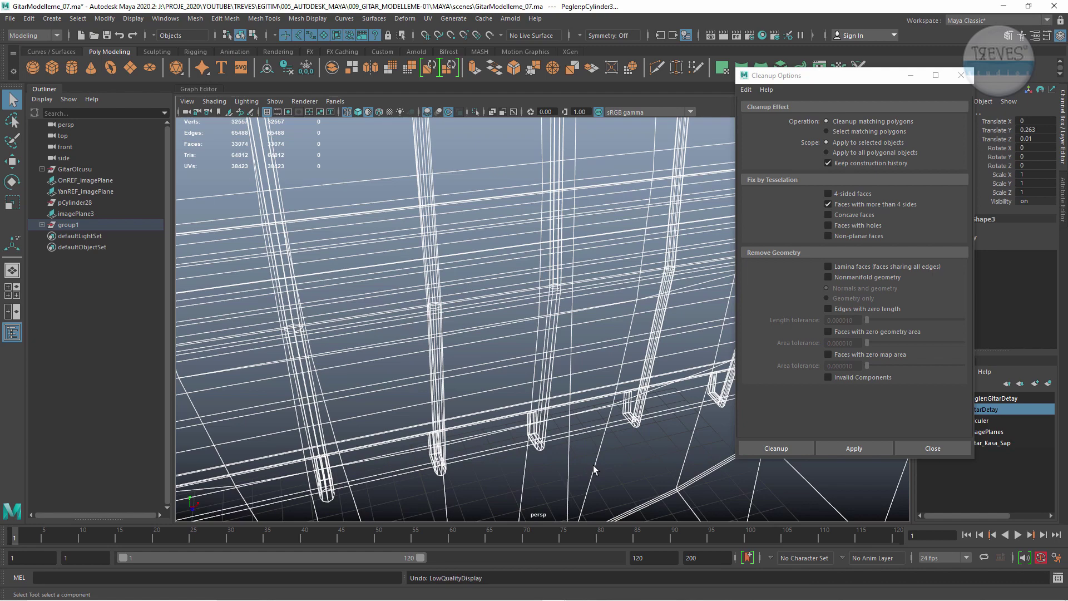
{"action": "right_click_drag", "start_coordinate": [616, 472], "coordinate": [425, 286], "text": "alt"}
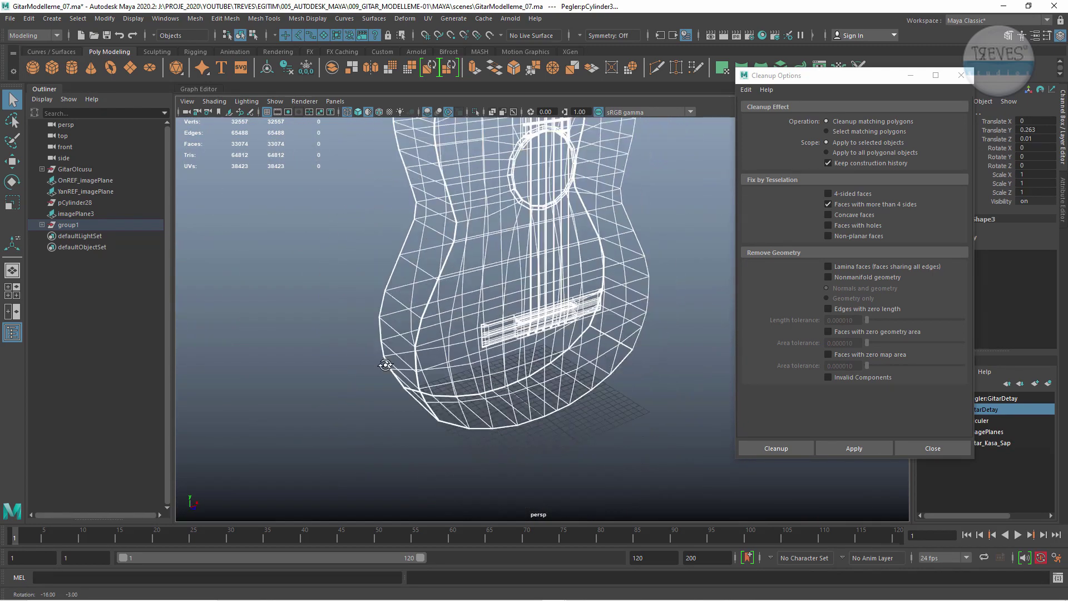
{"action": "mouse_move", "coordinate": [425, 286]}
{"action": "left_mouse_down", "text": "alt"}
{"action": "mouse_move", "coordinate": [442, 377]}
{"action": "mouse_move", "coordinate": [588, 427]}
{"action": "left_mouse_up", "text": "alt"}
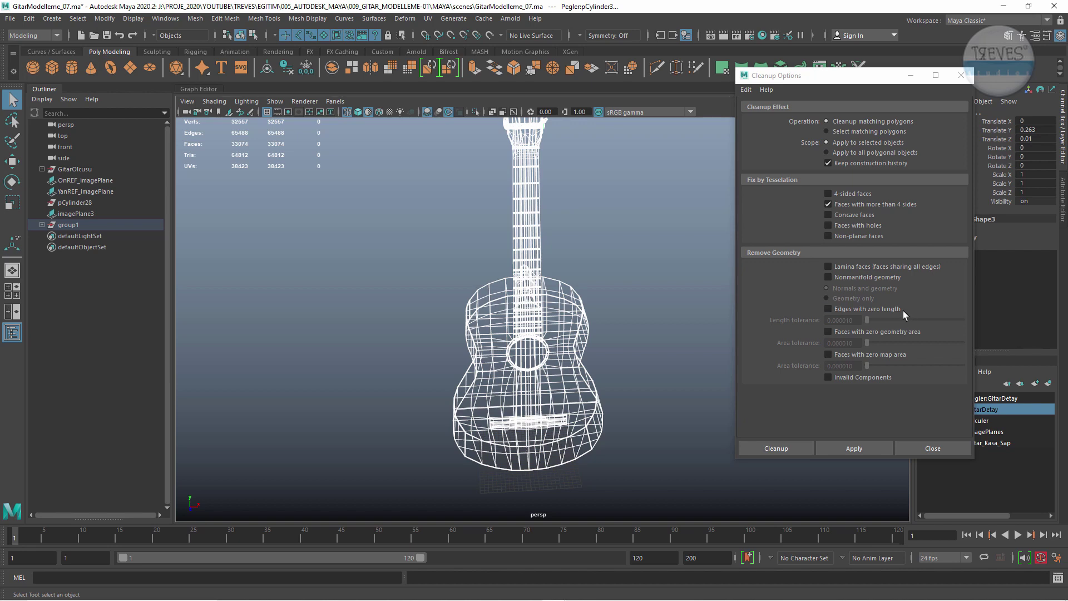
Start a new scene without saving and create a polygon plane framed in view.
{"action": "left_click", "coordinate": [10, 19]}
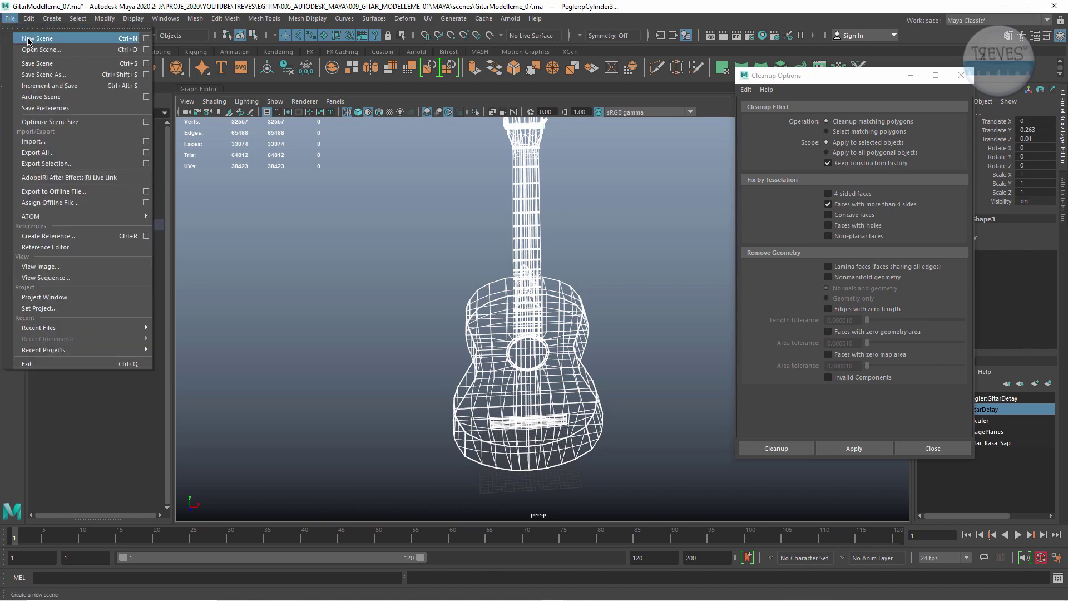
{"action": "left_click", "coordinate": [533, 313]}
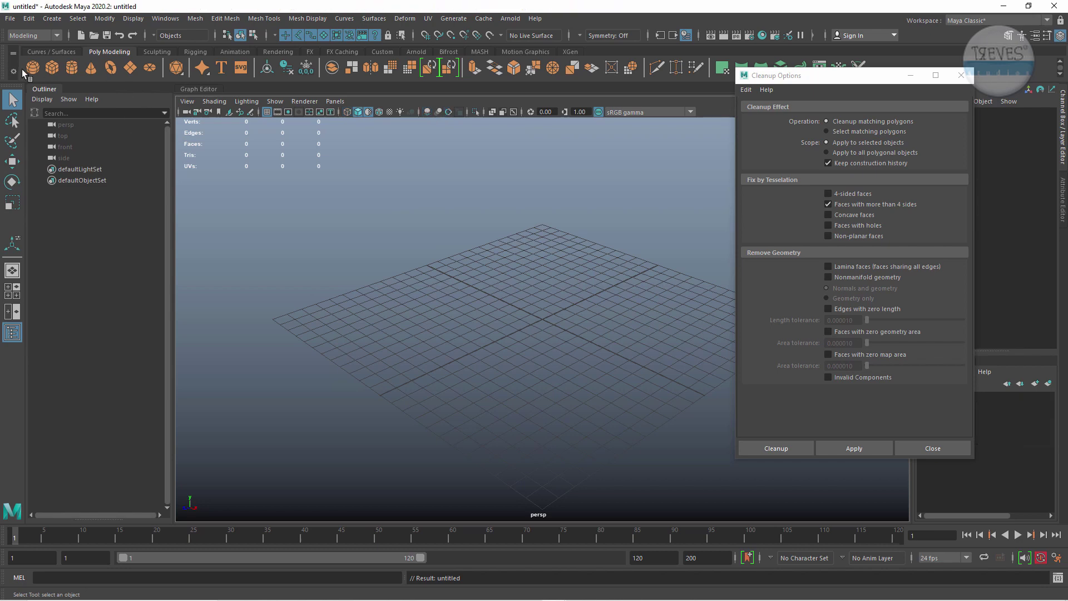
{"action": "left_click", "coordinate": [130, 67]}
{"action": "key", "text": "f"}
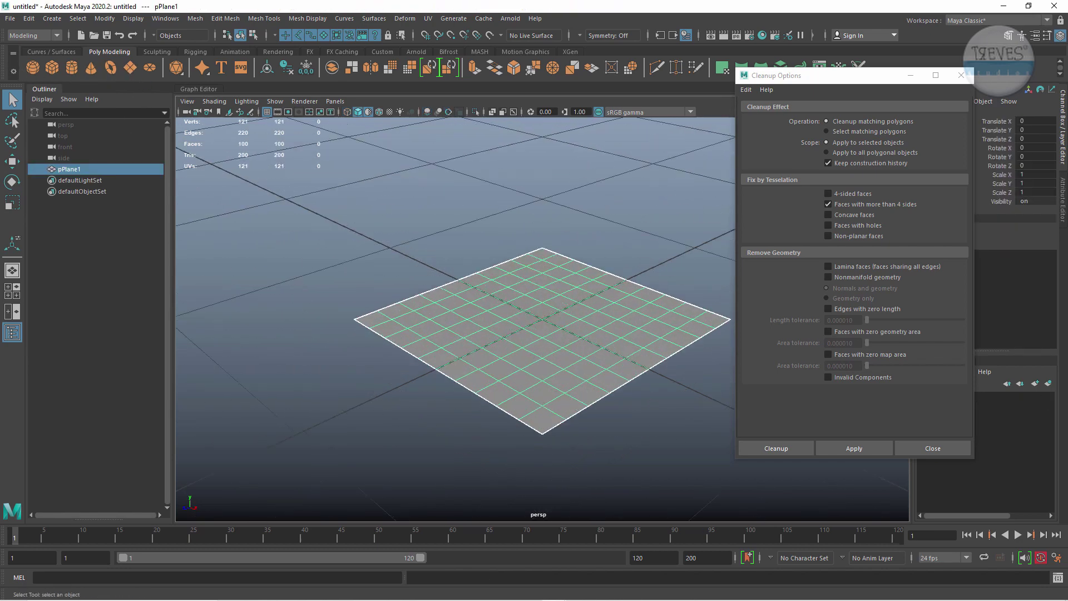
Set the plane's Subdivisions Width and Height to 1 and begin extruding its face.
{"action": "left_click_drag", "start_coordinate": [851, 79], "coordinate": [843, 345]}
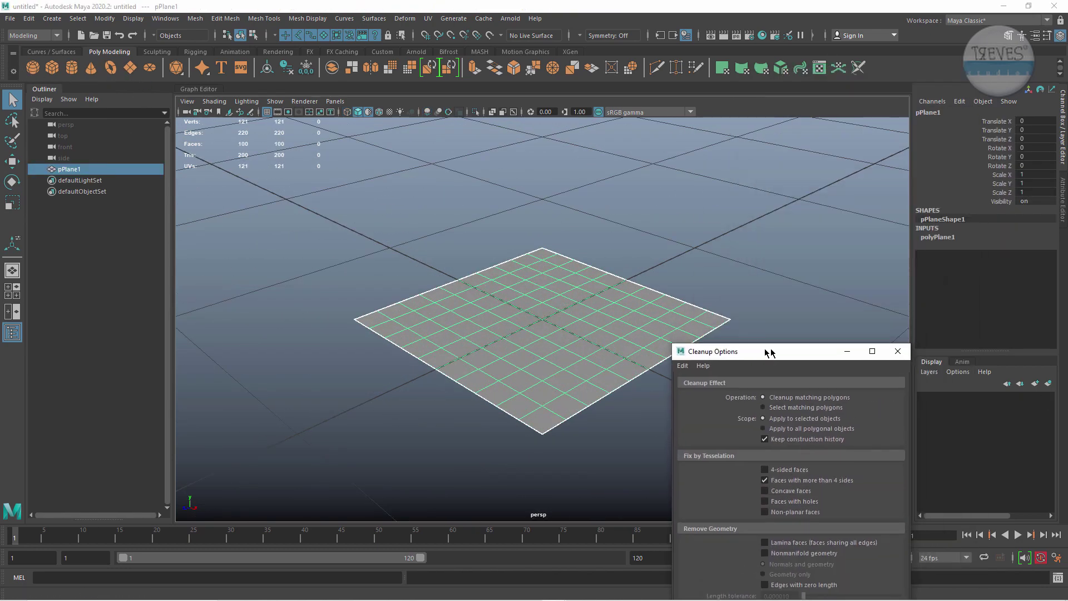
{"action": "left_click", "coordinate": [932, 237]}
{"action": "left_click_drag", "start_coordinate": [1032, 262], "coordinate": [1053, 276]}
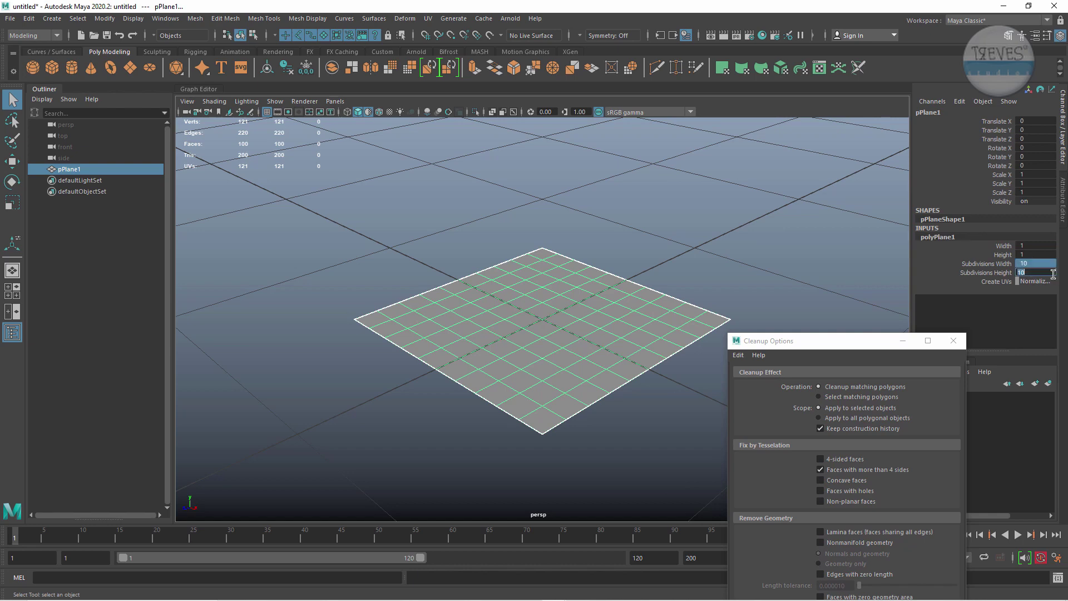
{"action": "type", "text": "1"}
{"action": "key", "text": "Return"}
{"action": "scroll", "coordinate": [385, 348], "scroll_direction": "up", "scroll_amount": 5}
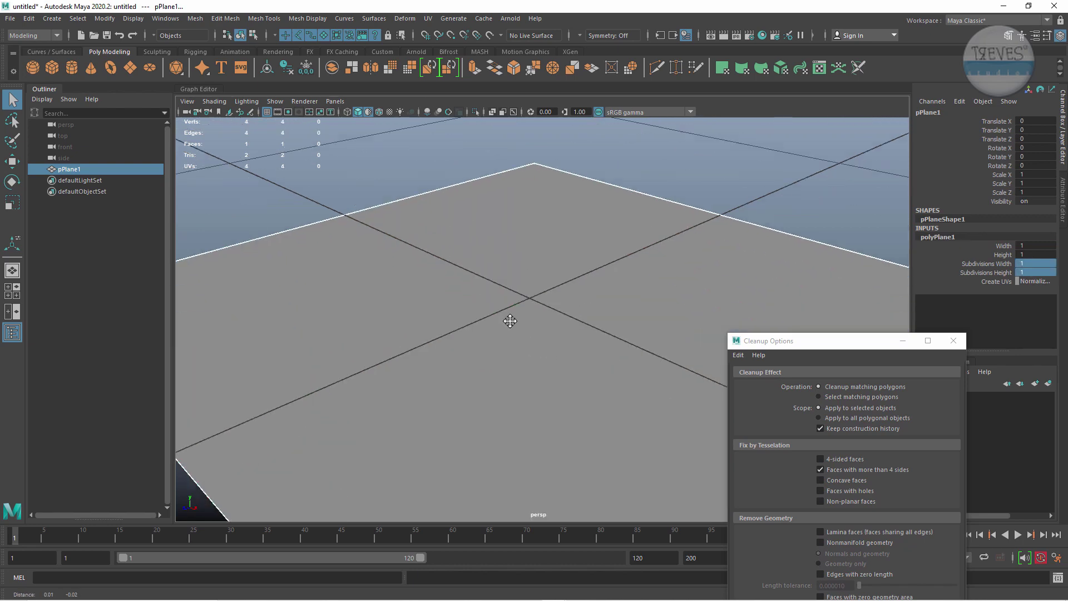
{"action": "scroll", "coordinate": [510, 314], "scroll_direction": "down", "scroll_amount": 3}
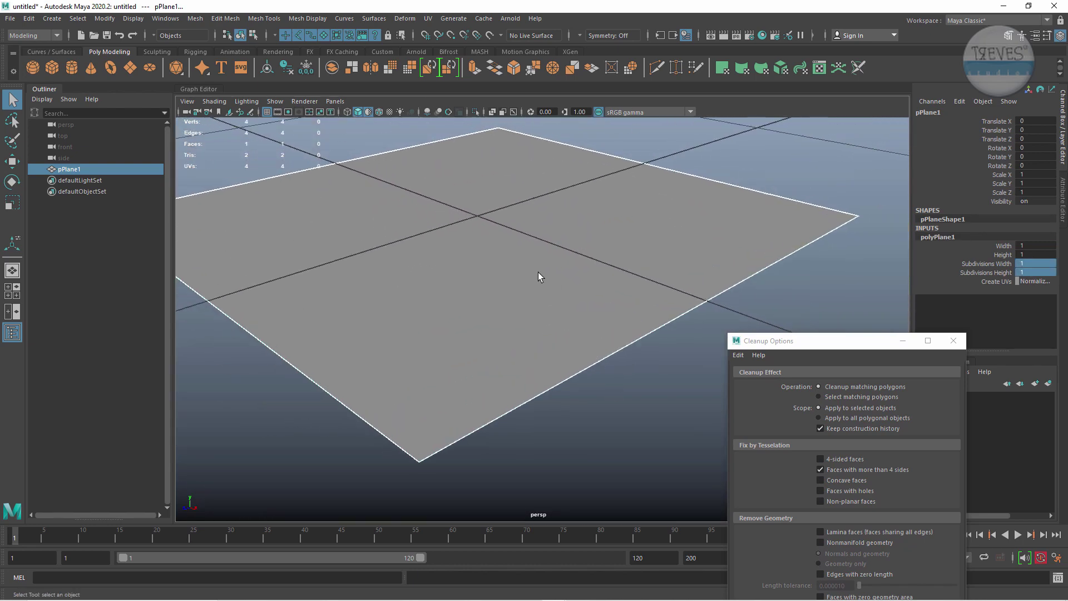
{"action": "left_click", "coordinate": [475, 68]}
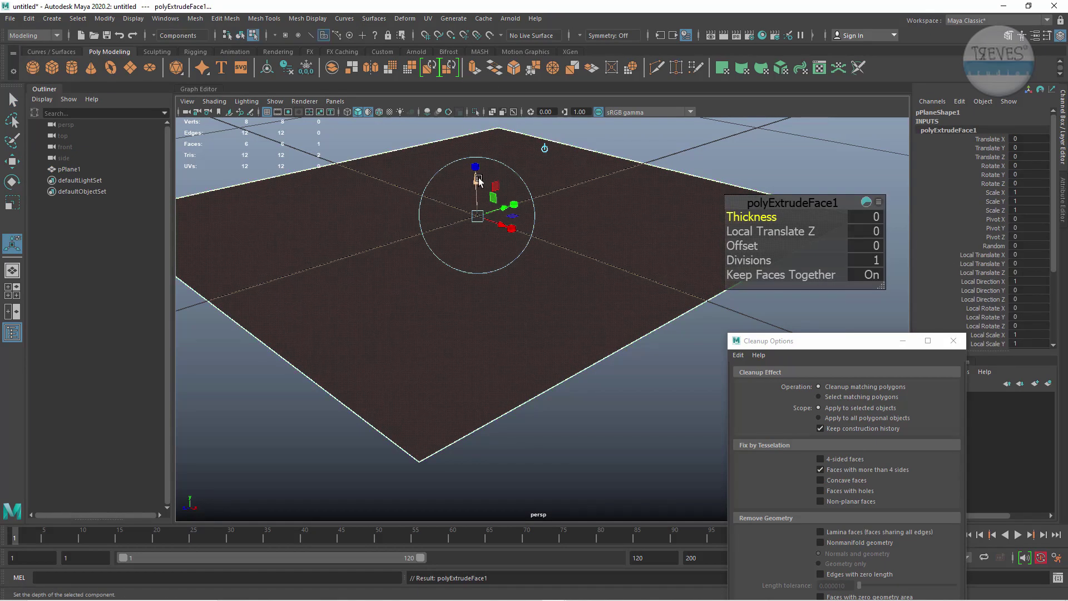
Raise the extruded top face 0.109 for thickness and tilt it into a wedge.
{"action": "mouse_move", "coordinate": [476, 171]}
{"action": "left_mouse_down"}
{"action": "mouse_move", "coordinate": [446, 248]}
{"action": "mouse_move", "coordinate": [494, 234]}
{"action": "mouse_move", "coordinate": [481, 206]}
{"action": "mouse_move", "coordinate": [494, 195]}
{"action": "mouse_move", "coordinate": [534, 202]}
{"action": "mouse_move", "coordinate": [539, 214]}
{"action": "mouse_move", "coordinate": [477, 222]}
{"action": "mouse_move", "coordinate": [449, 239]}
{"action": "left_mouse_up"}
{"action": "key", "text": "e"}
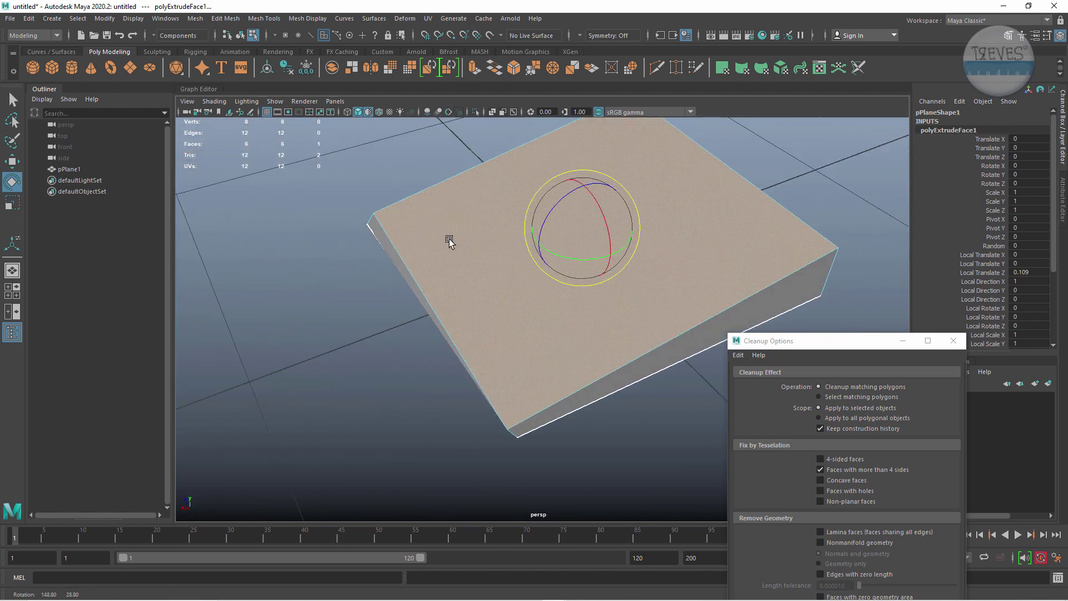
{"action": "key", "text": "ctrl+z"}
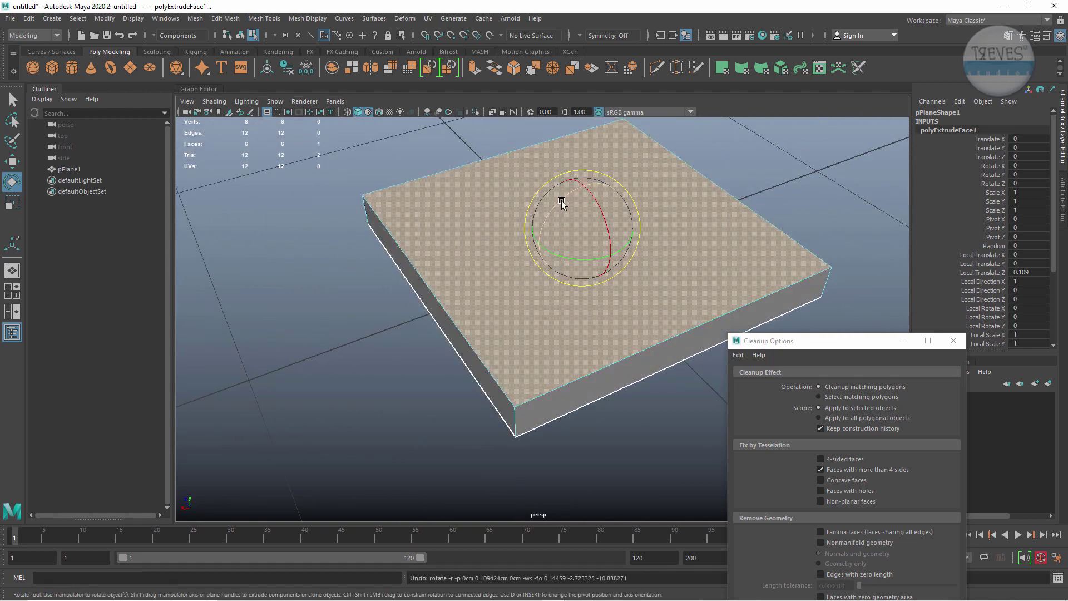
{"action": "mouse_move", "coordinate": [563, 205]}
{"action": "left_mouse_down"}
{"action": "mouse_move", "coordinate": [475, 232]}
{"action": "mouse_move", "coordinate": [601, 214]}
{"action": "left_mouse_up"}
{"action": "mouse_move", "coordinate": [601, 215]}
{"action": "right_mouse_down", "text": "alt"}
{"action": "mouse_move", "coordinate": [723, 274]}
{"action": "mouse_move", "coordinate": [601, 217]}
{"action": "mouse_move", "coordinate": [545, 227]}
{"action": "right_mouse_up", "text": "alt"}
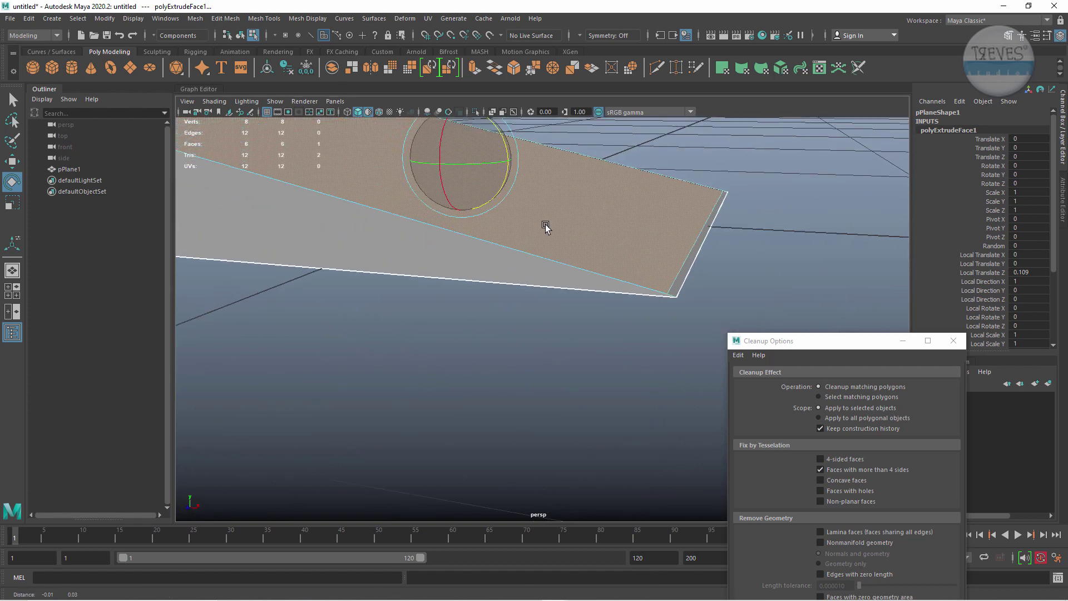
{"action": "right_click_drag", "start_coordinate": [745, 296], "coordinate": [633, 285], "text": "alt"}
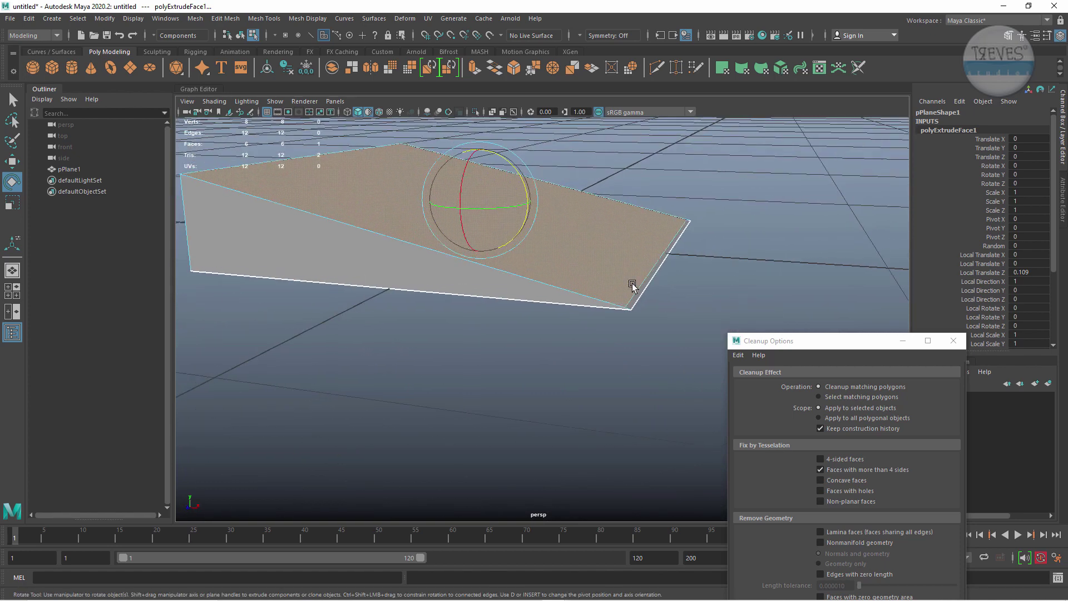
{"action": "left_click_drag", "start_coordinate": [633, 285], "coordinate": [533, 259], "text": "alt"}
Nudge the tilted top face slightly along X and reselect the whole pPlane1 object.
{"action": "key", "text": "w"}
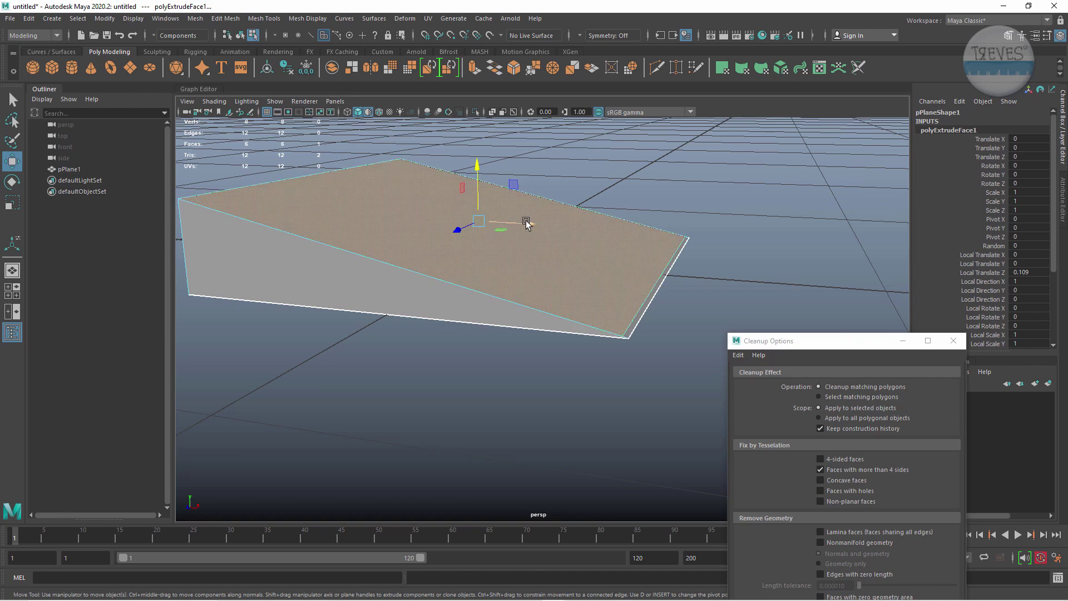
{"action": "left_click_drag", "start_coordinate": [530, 222], "coordinate": [533, 222]}
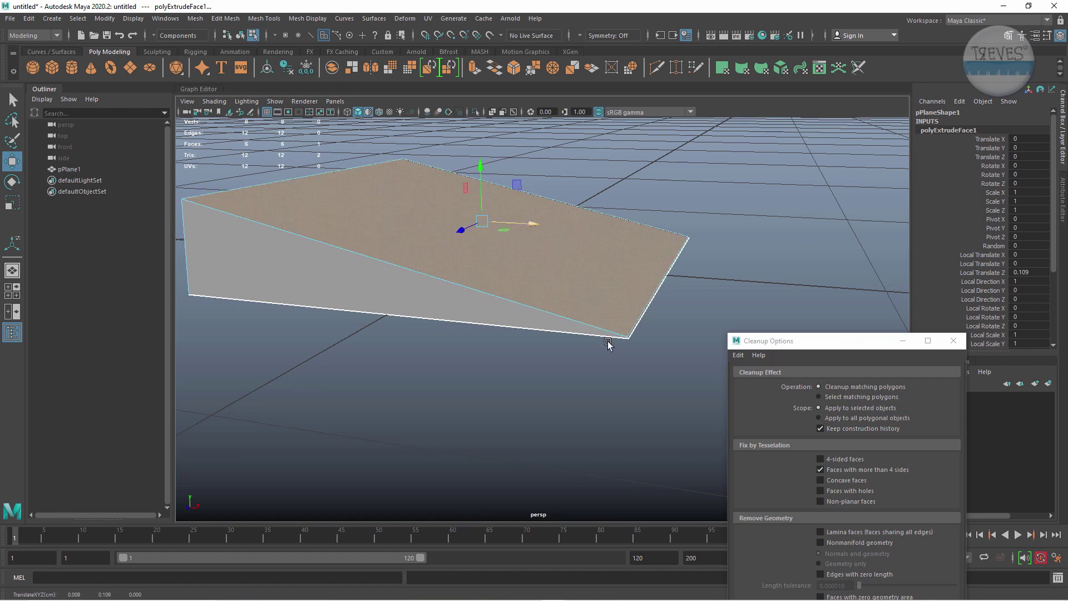
{"action": "mouse_move", "coordinate": [607, 345]}
{"action": "left_mouse_down", "text": "alt"}
{"action": "mouse_move", "coordinate": [673, 355]}
{"action": "mouse_move", "coordinate": [579, 338]}
{"action": "mouse_move", "coordinate": [604, 312]}
{"action": "mouse_move", "coordinate": [618, 345]}
{"action": "left_mouse_up", "text": "alt"}
{"action": "key", "text": "F8"}
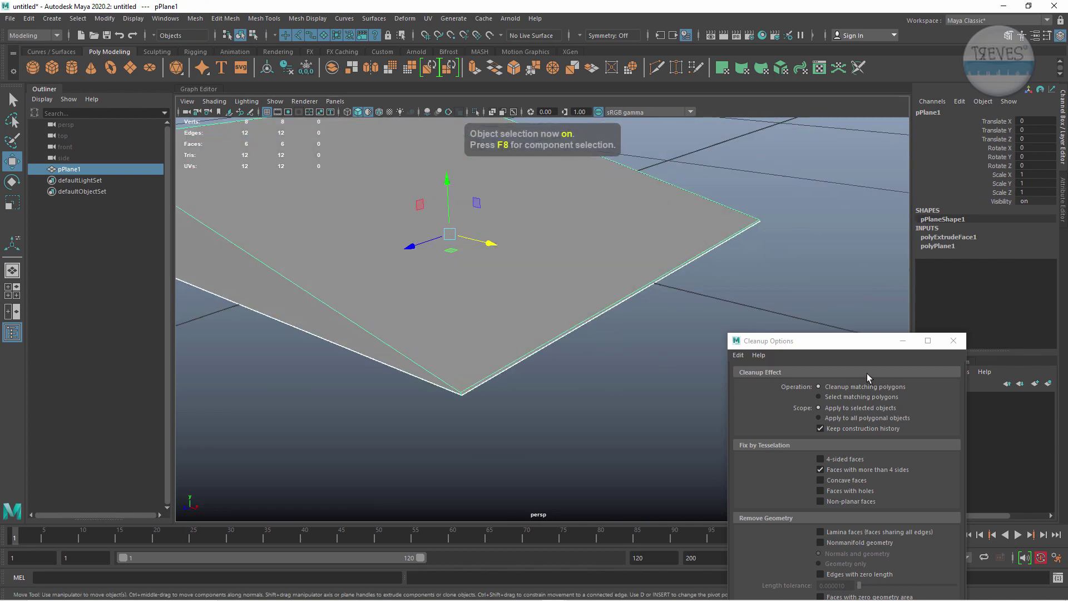
{"action": "left_click_drag", "start_coordinate": [835, 341], "coordinate": [893, 66]}
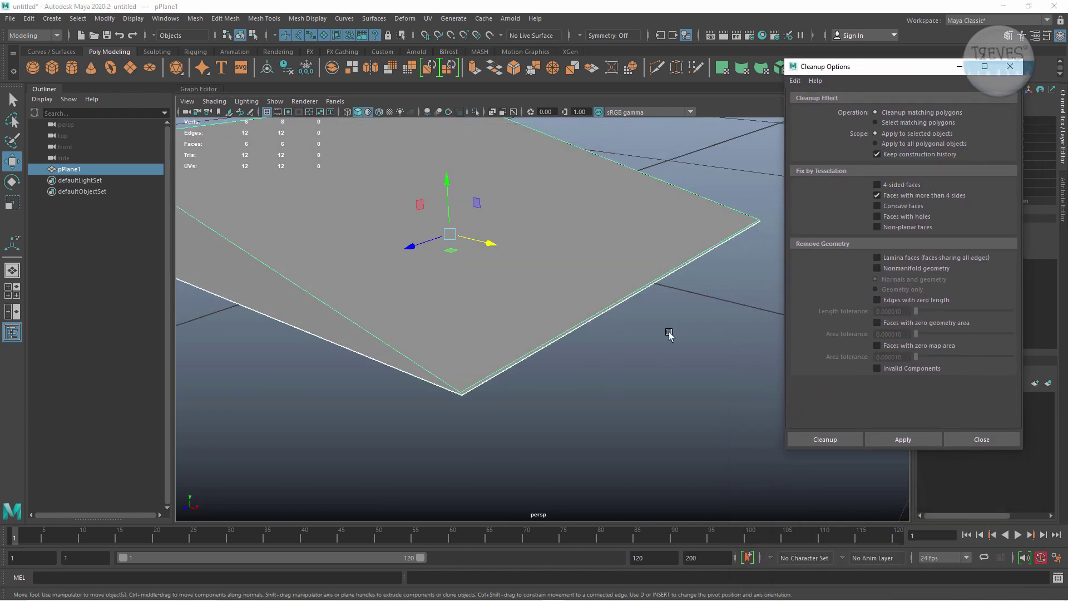
Zoom in on the plane's border and add a first Multi-Cut point just inside it.
{"action": "mouse_move", "coordinate": [675, 312]}
{"action": "left_mouse_down", "text": "alt"}
{"action": "mouse_move", "coordinate": [498, 317]}
{"action": "mouse_move", "coordinate": [568, 334]}
{"action": "left_mouse_up", "text": "alt"}
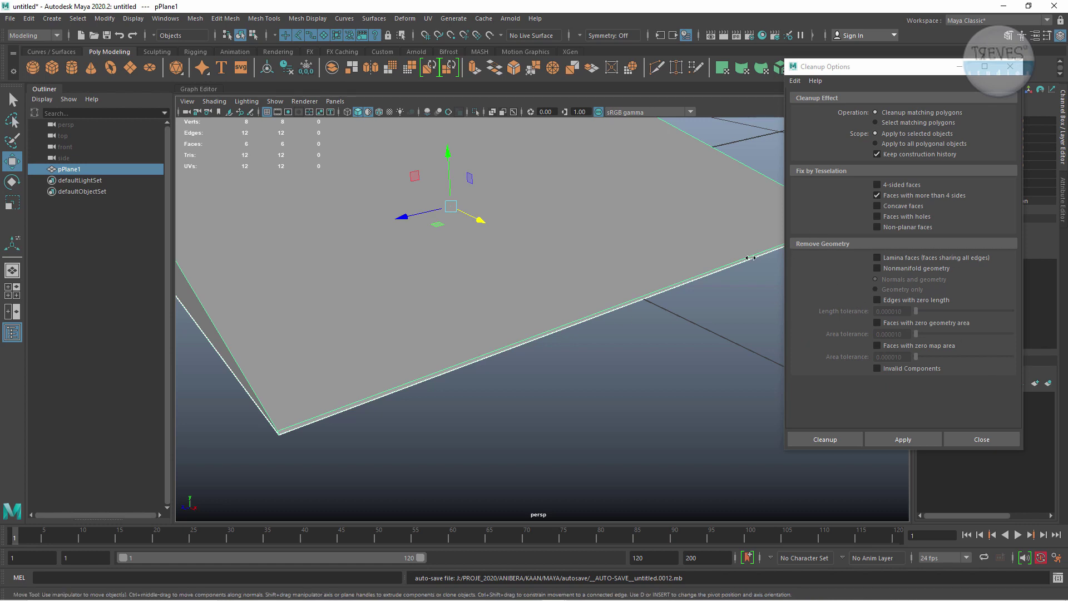
{"action": "scroll", "coordinate": [465, 399], "scroll_direction": "up", "scroll_amount": 2}
{"action": "scroll", "coordinate": [542, 410], "scroll_direction": "up", "scroll_amount": 4}
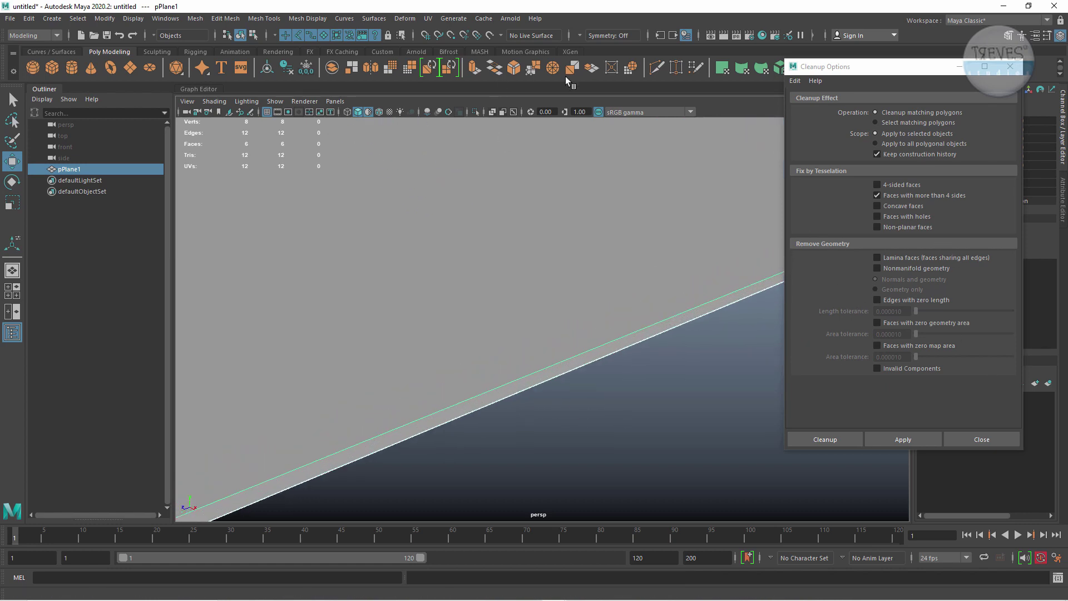
{"action": "left_click", "coordinate": [655, 70]}
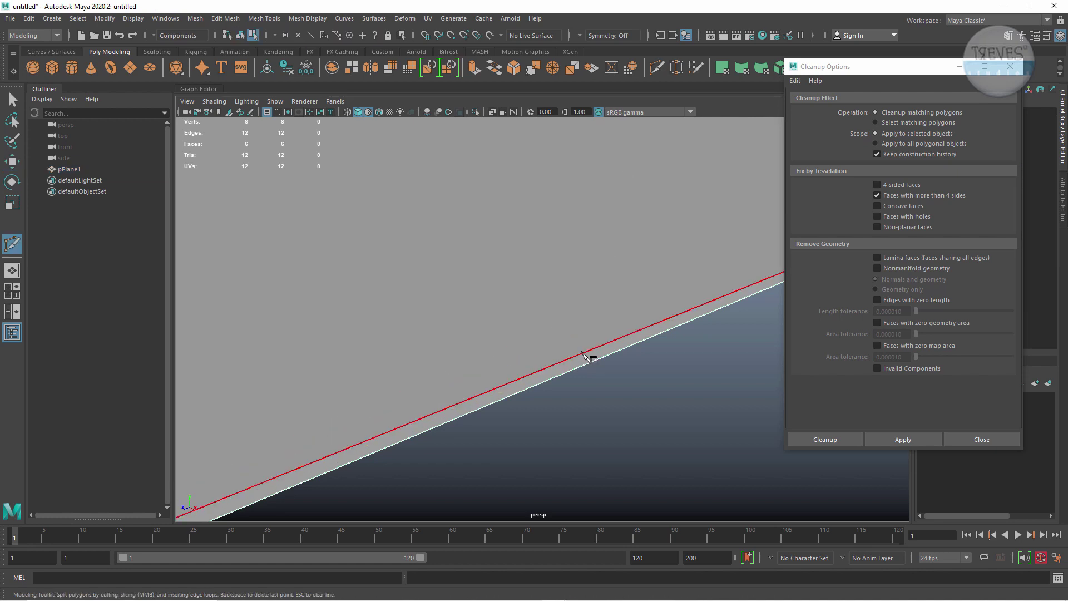
{"action": "left_click", "coordinate": [584, 352]}
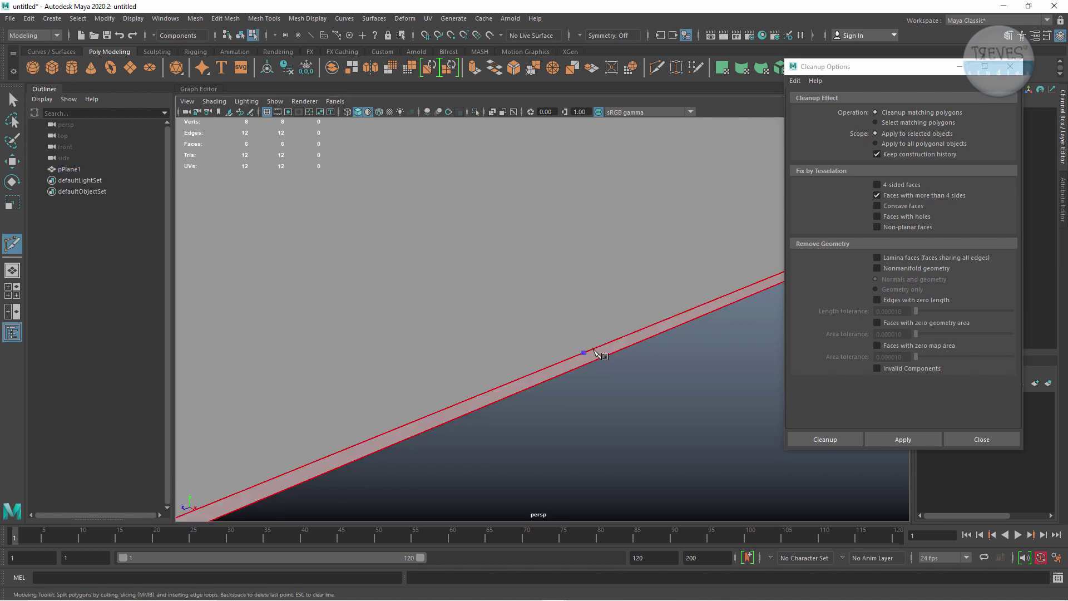
{"action": "key", "text": "Return"}
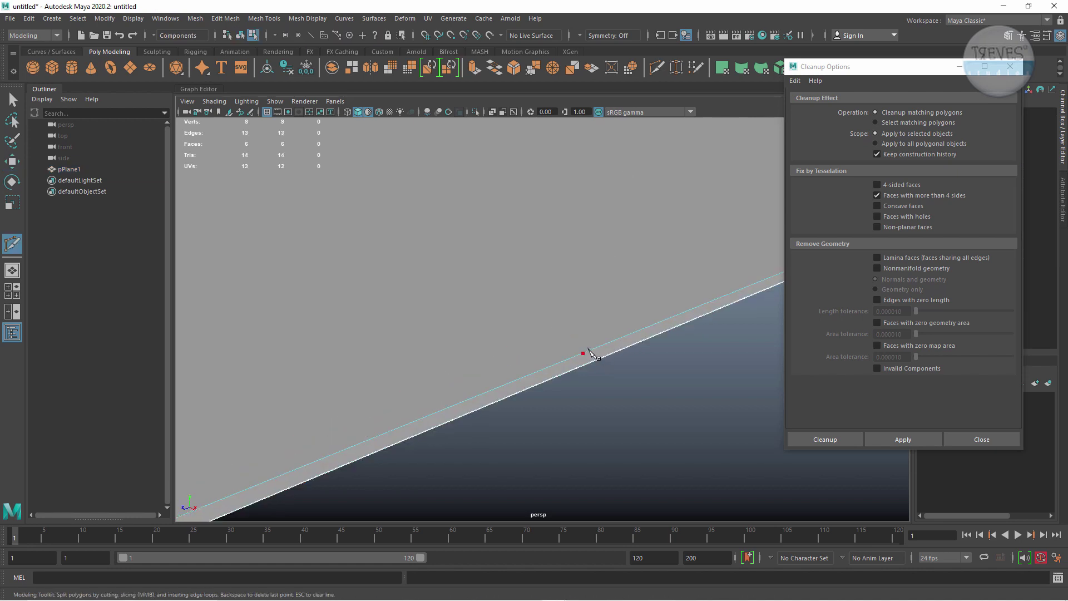
Add a second border cut and a vertex cut, giving pPlane1 10 vertices and 14 edges.
{"action": "left_click", "coordinate": [598, 349]}
{"action": "key", "text": "Return"}
{"action": "key", "text": "F9"}
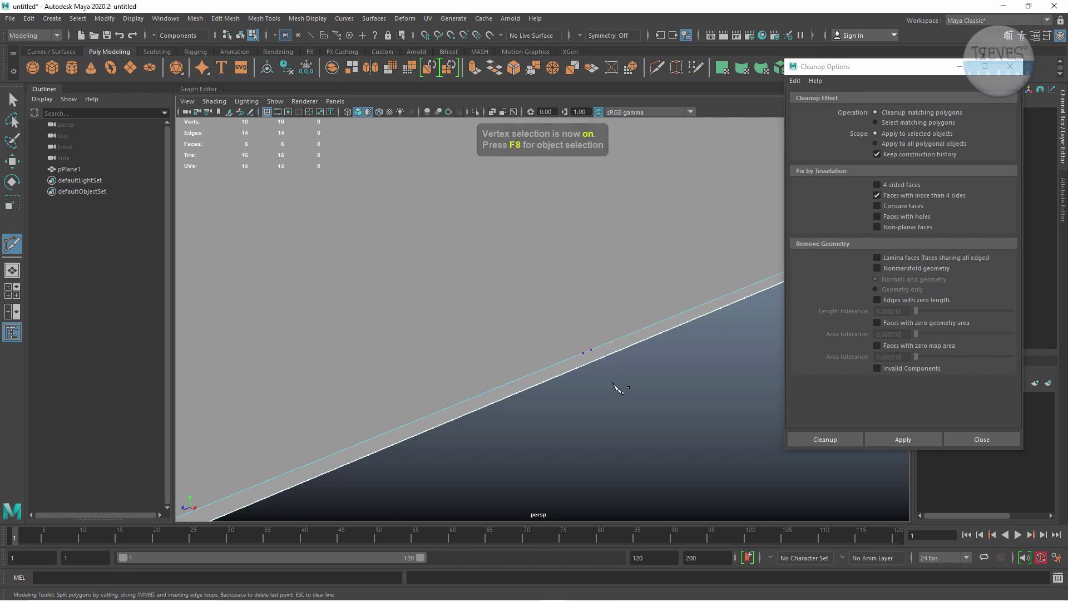
{"action": "left_click", "coordinate": [590, 350]}
{"action": "right_click_drag", "start_coordinate": [679, 403], "coordinate": [604, 406], "text": "alt"}
{"action": "mouse_move", "coordinate": [604, 406]}
{"action": "middle_mouse_down", "text": "alt"}
{"action": "mouse_move", "coordinate": [729, 431]}
{"action": "mouse_move", "coordinate": [640, 389]}
{"action": "mouse_move", "coordinate": [698, 383]}
{"action": "middle_mouse_up", "text": "alt"}
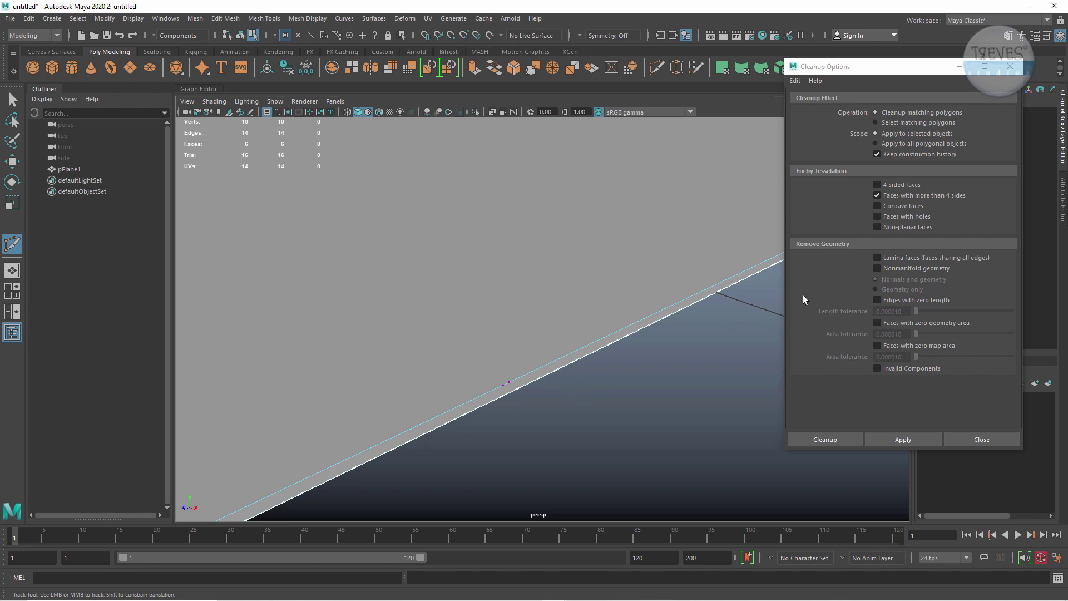
{"action": "key", "text": "F8"}
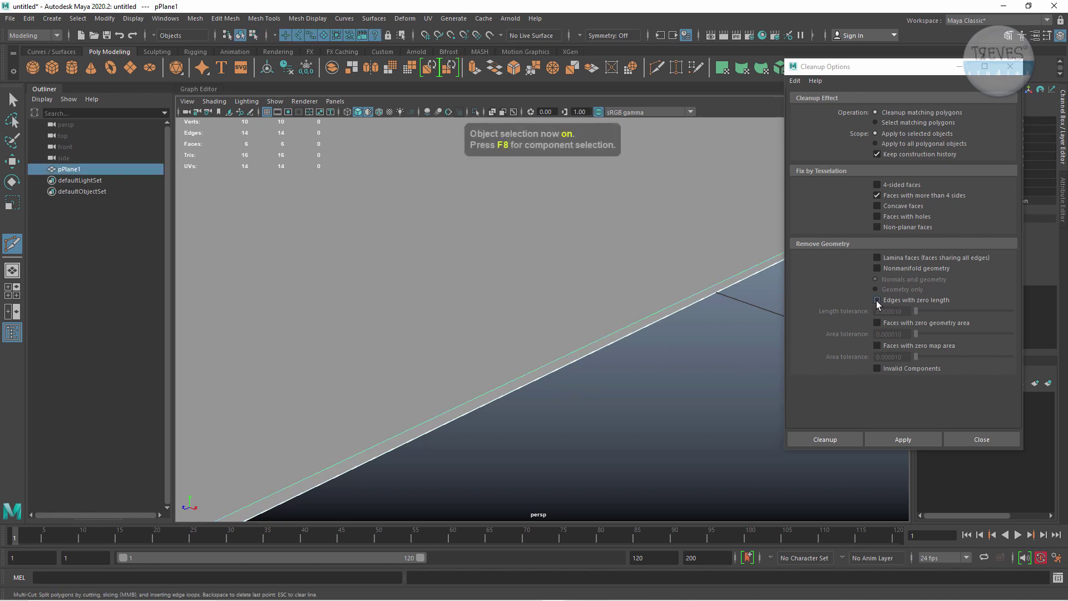
Apply cleanup of Edges with zero length at 0.1 tolerance, leaving 7 vertices, 13 edges, 8 faces.
{"action": "left_click", "coordinate": [878, 301]}
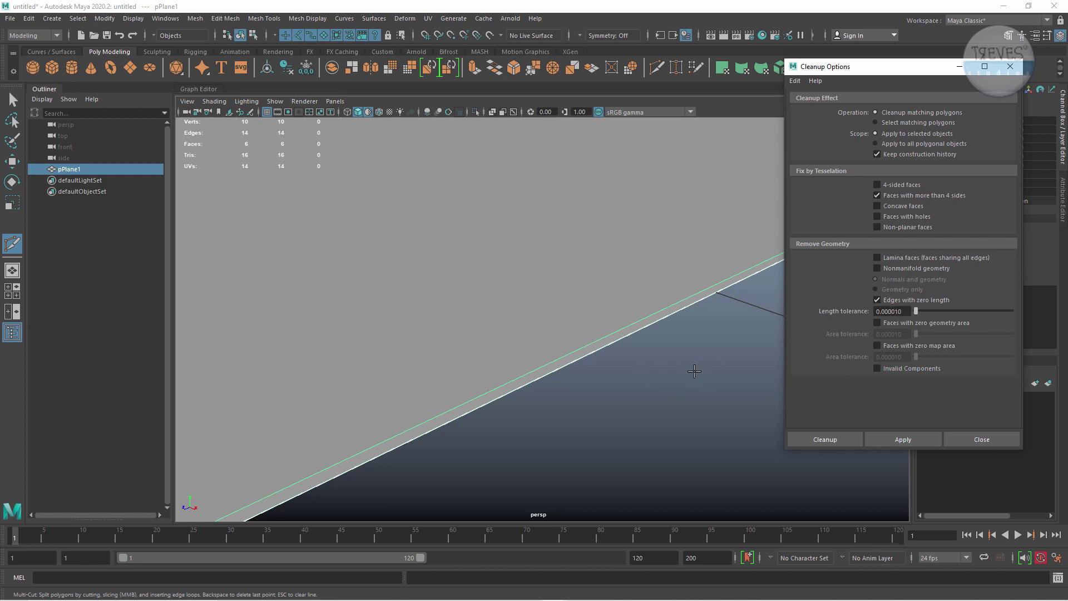
{"action": "scroll", "coordinate": [692, 372], "scroll_direction": "down", "scroll_amount": 5}
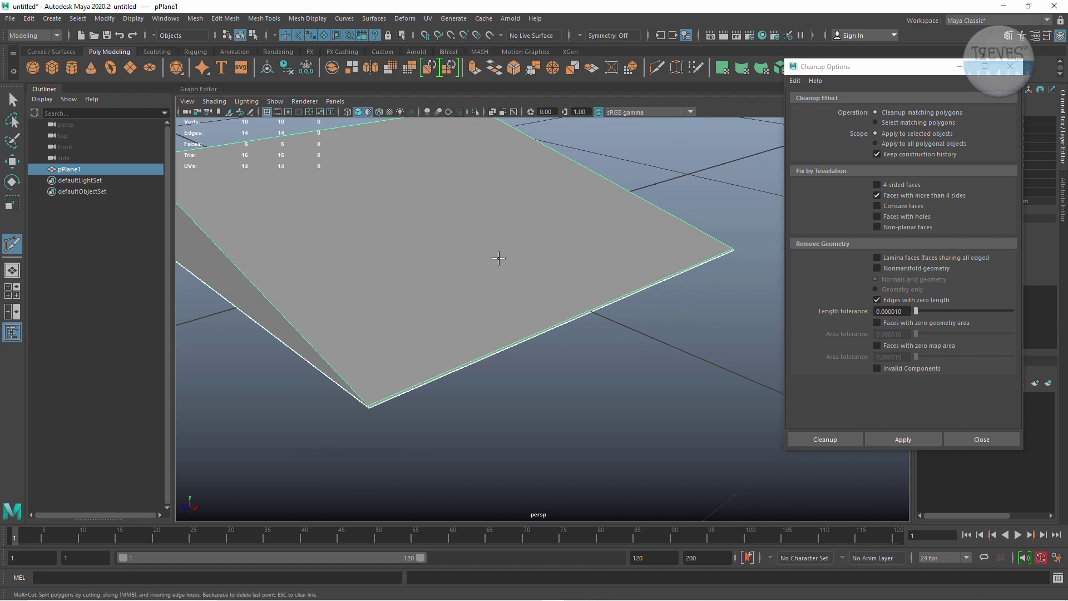
{"action": "scroll", "coordinate": [527, 292], "scroll_direction": "up", "scroll_amount": 3}
{"action": "mouse_move", "coordinate": [527, 293]}
{"action": "right_mouse_down", "text": "alt"}
{"action": "mouse_move", "coordinate": [639, 312]}
{"action": "mouse_move", "coordinate": [773, 308]}
{"action": "right_mouse_up", "text": "alt"}
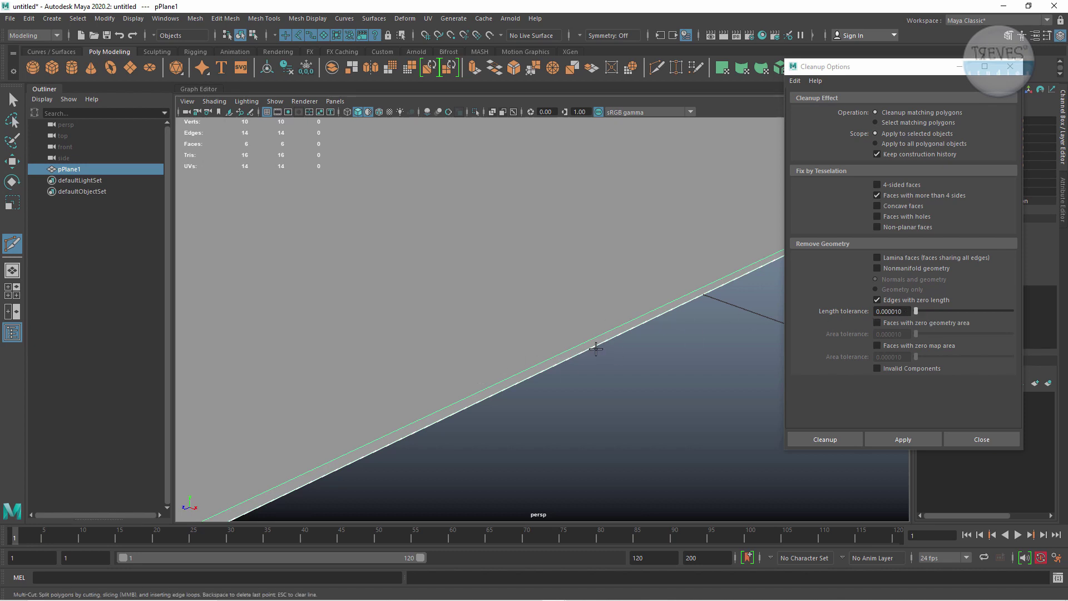
{"action": "left_click", "coordinate": [883, 311]}
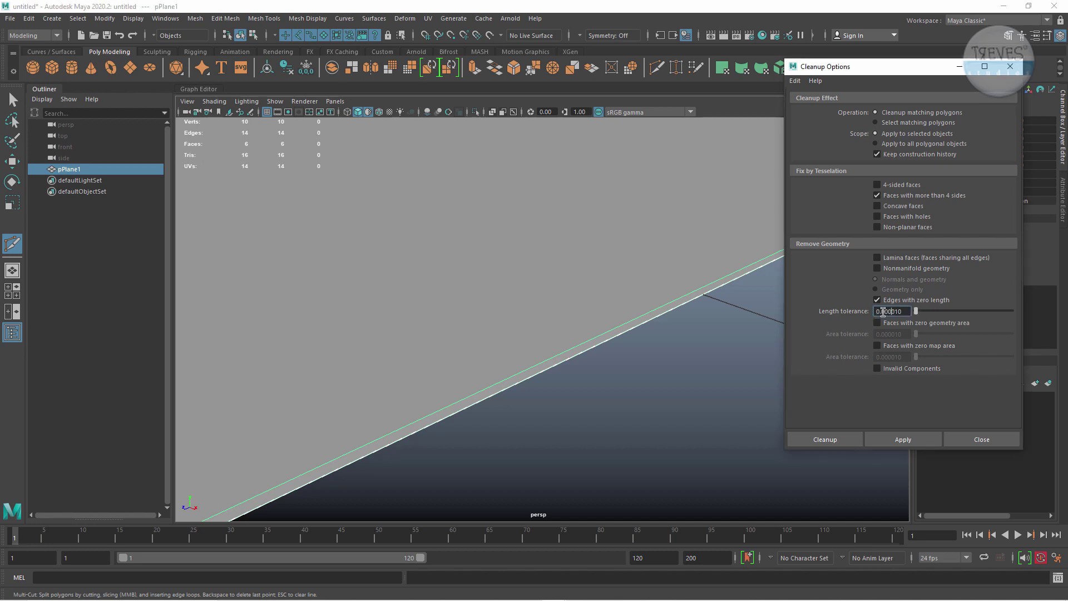
{"action": "double_click", "coordinate": [883, 312]}
{"action": "type", "text": "0.1"}
{"action": "key", "text": "Return"}
{"action": "left_click", "coordinate": [916, 440]}
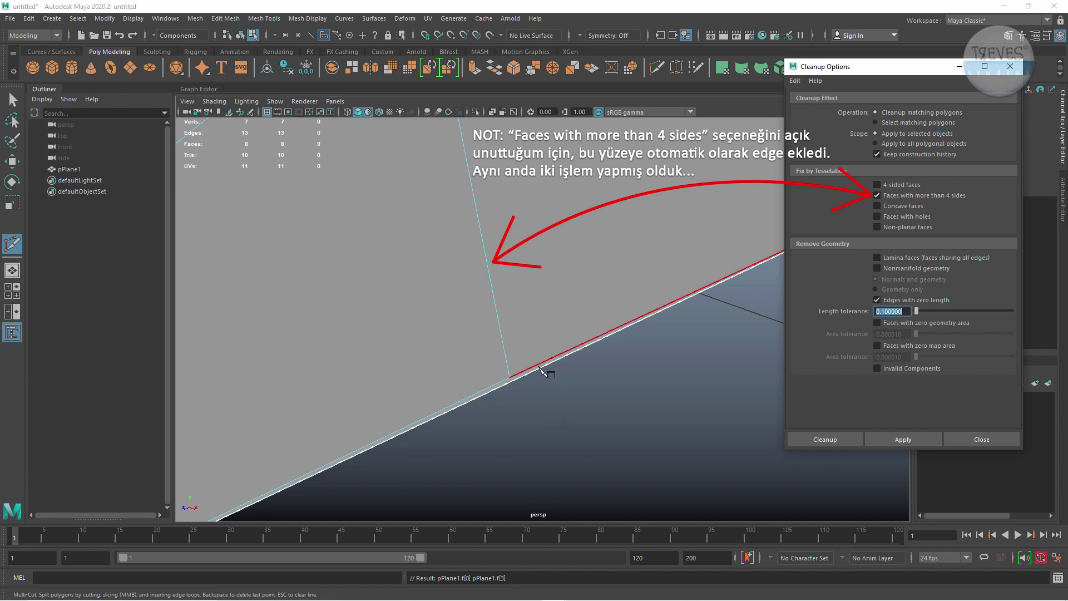
{"action": "left_click", "coordinate": [549, 388]}
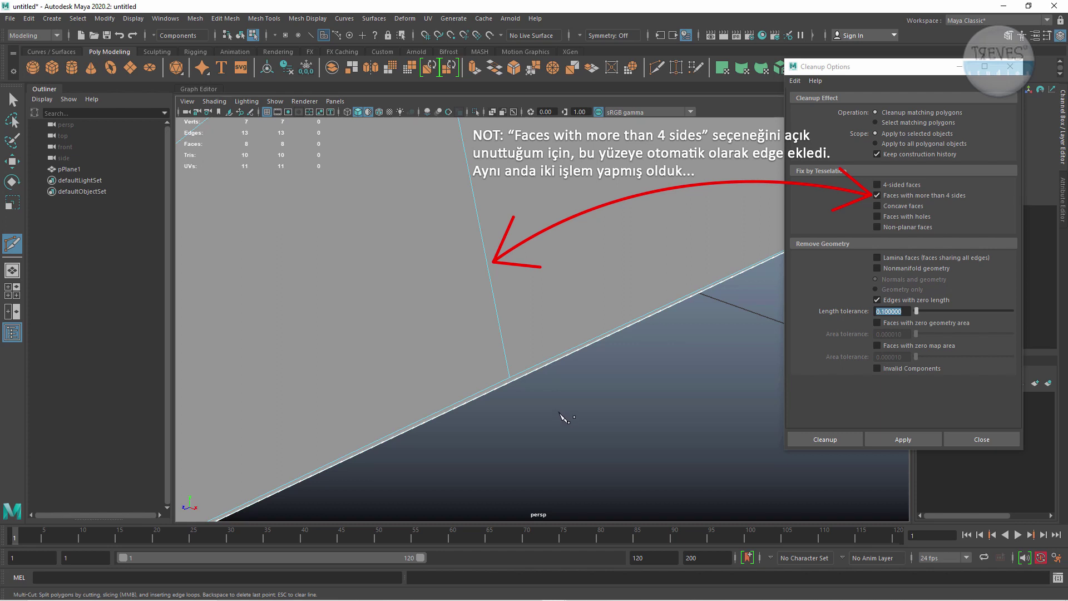
Inspect the cleaned plane, undo the cleanup, and re-enter the 0.1 length tolerance.
{"action": "key", "text": "w"}
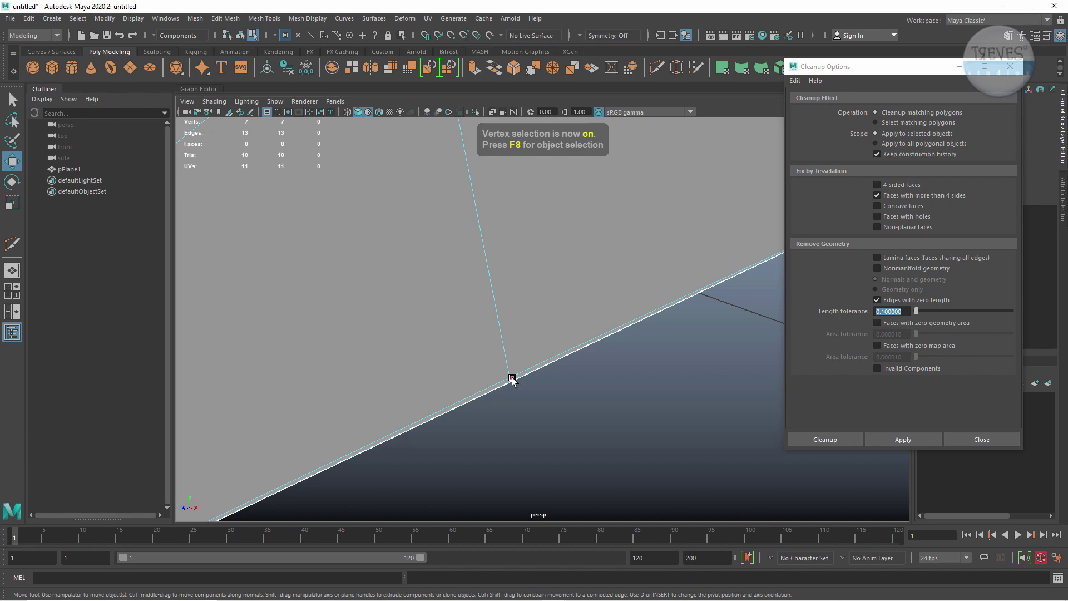
{"action": "scroll", "coordinate": [560, 401], "scroll_direction": "down", "scroll_amount": 5}
{"action": "mouse_move", "coordinate": [437, 312]}
{"action": "left_mouse_down", "text": "alt"}
{"action": "mouse_move", "coordinate": [498, 317]}
{"action": "mouse_move", "coordinate": [449, 329]}
{"action": "left_mouse_up", "text": "alt"}
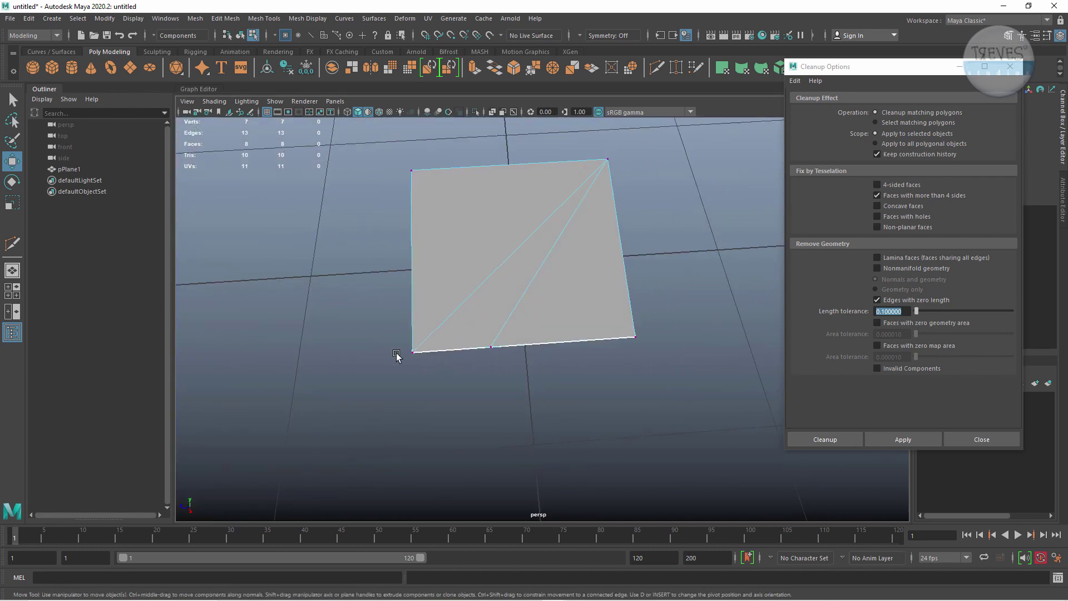
{"action": "mouse_move", "coordinate": [396, 356]}
{"action": "left_mouse_down", "text": "alt"}
{"action": "mouse_move", "coordinate": [460, 327]}
{"action": "mouse_move", "coordinate": [732, 374]}
{"action": "mouse_move", "coordinate": [470, 349]}
{"action": "mouse_move", "coordinate": [489, 341]}
{"action": "mouse_move", "coordinate": [394, 341]}
{"action": "mouse_move", "coordinate": [469, 360]}
{"action": "left_mouse_up", "text": "alt"}
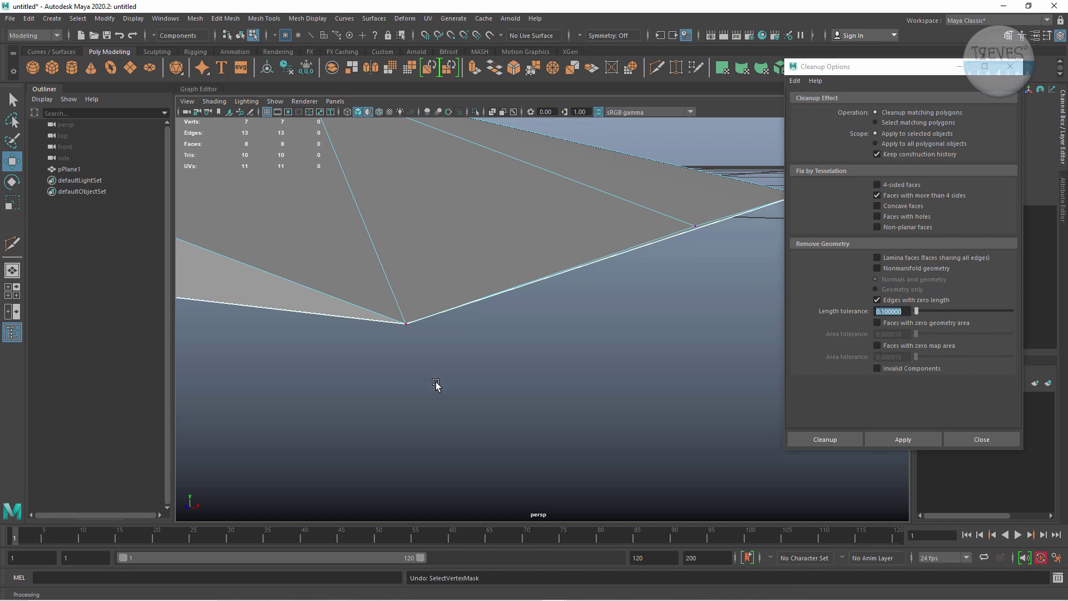
{"action": "key", "text": "ctrl+z"}
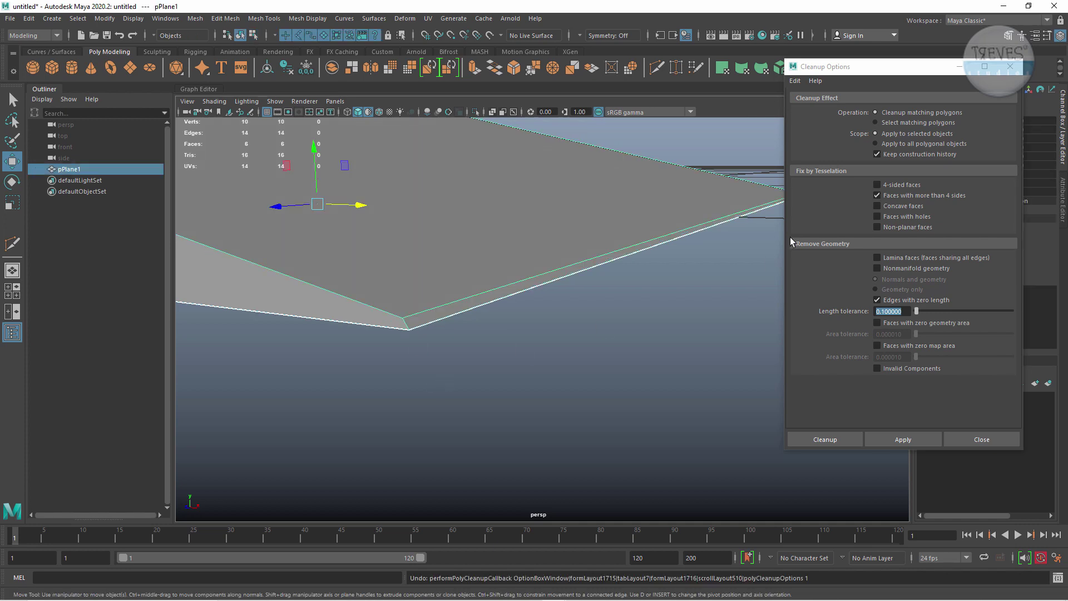
{"action": "type", "text": "0.1"}
{"action": "key", "text": "Return"}
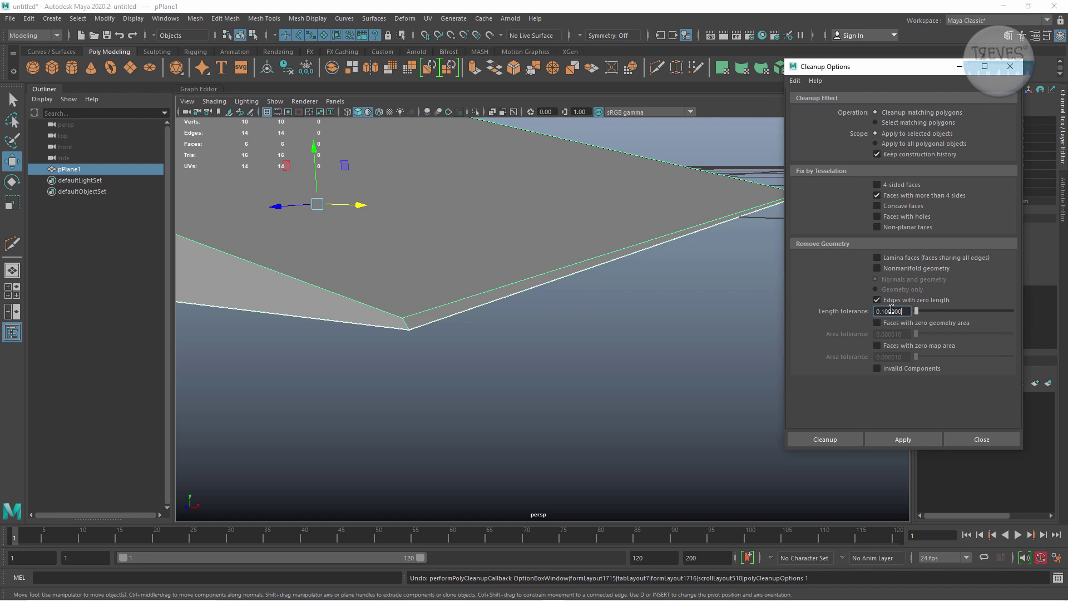
{"action": "left_click_drag", "start_coordinate": [883, 311], "coordinate": [905, 310]}
Delete the extra border vertex, returning pPlane1 to 8 vertices and 12 edges.
{"action": "left_click", "coordinate": [705, 239]}
{"action": "key", "text": "F8"}
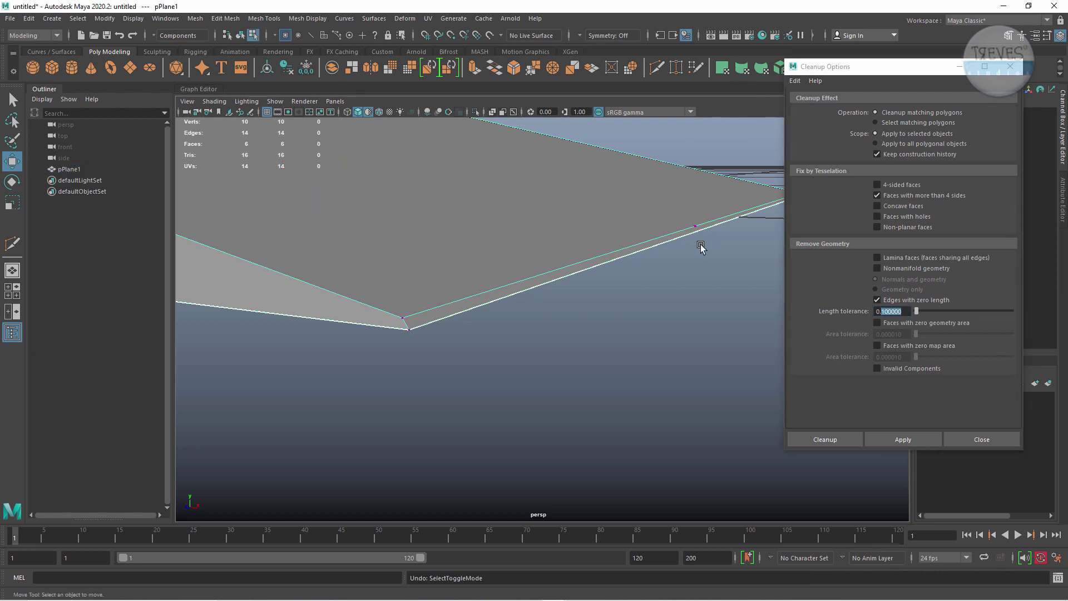
{"action": "left_click", "coordinate": [694, 226]}
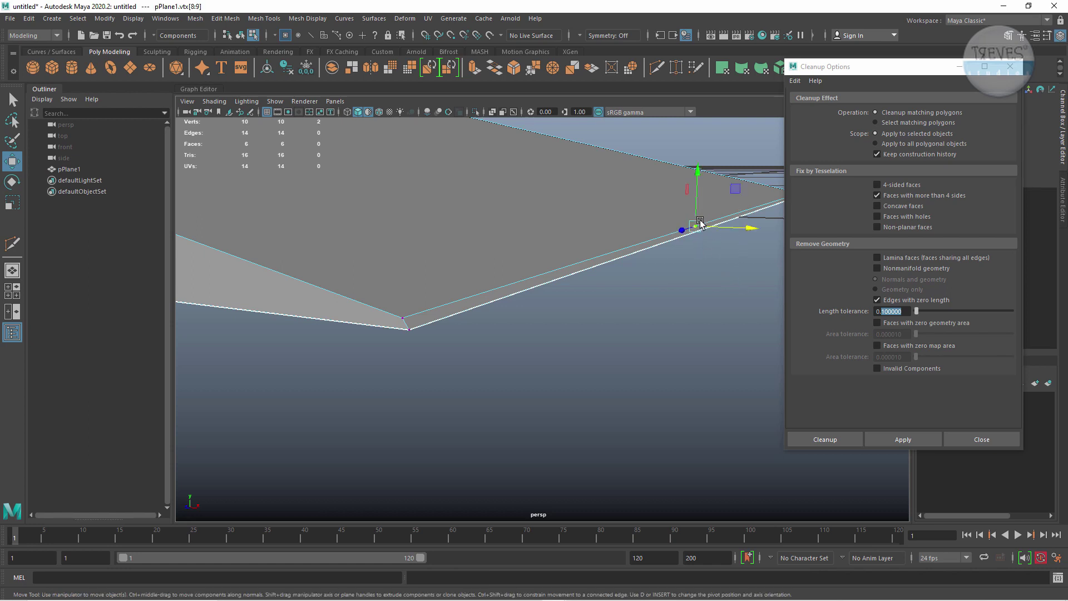
{"action": "key", "text": "Delete"}
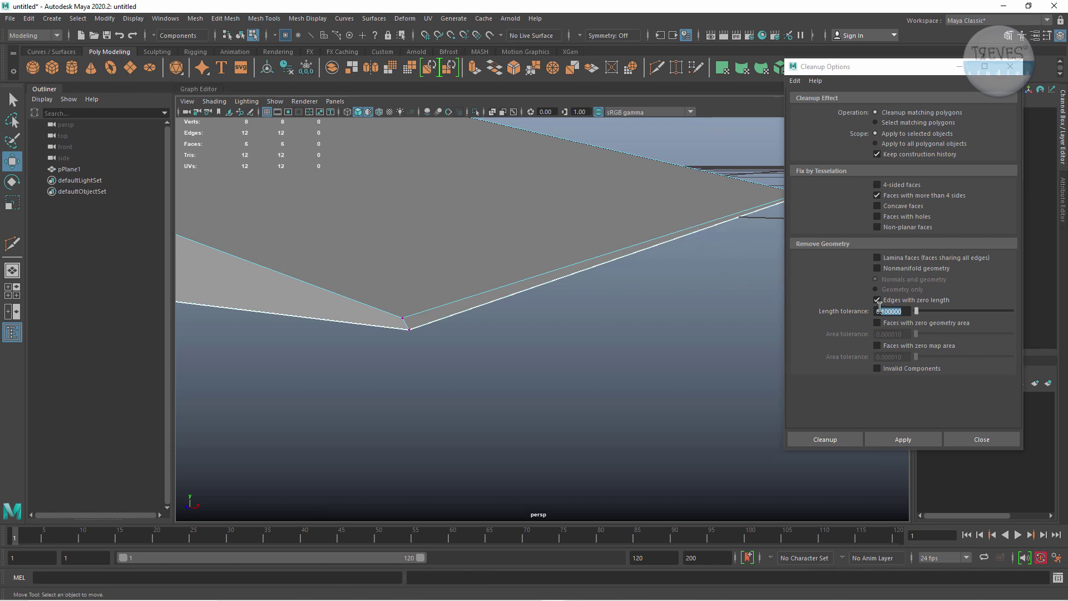
Switch the cleanup check from zero-length edges to faces with zero geometry area.
{"action": "left_click", "coordinate": [877, 300]}
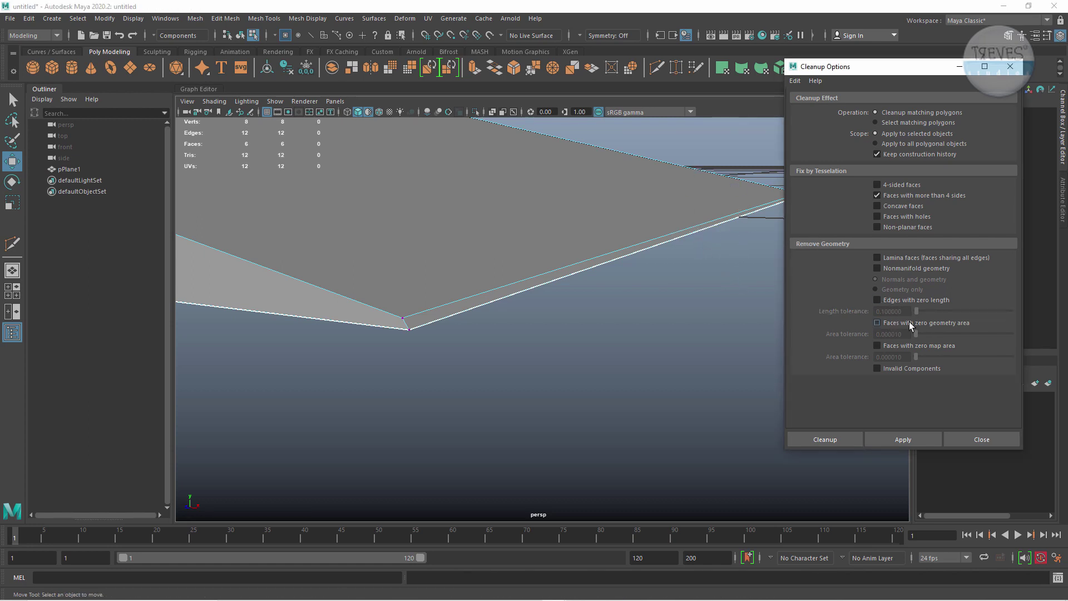
{"action": "left_click", "coordinate": [878, 322]}
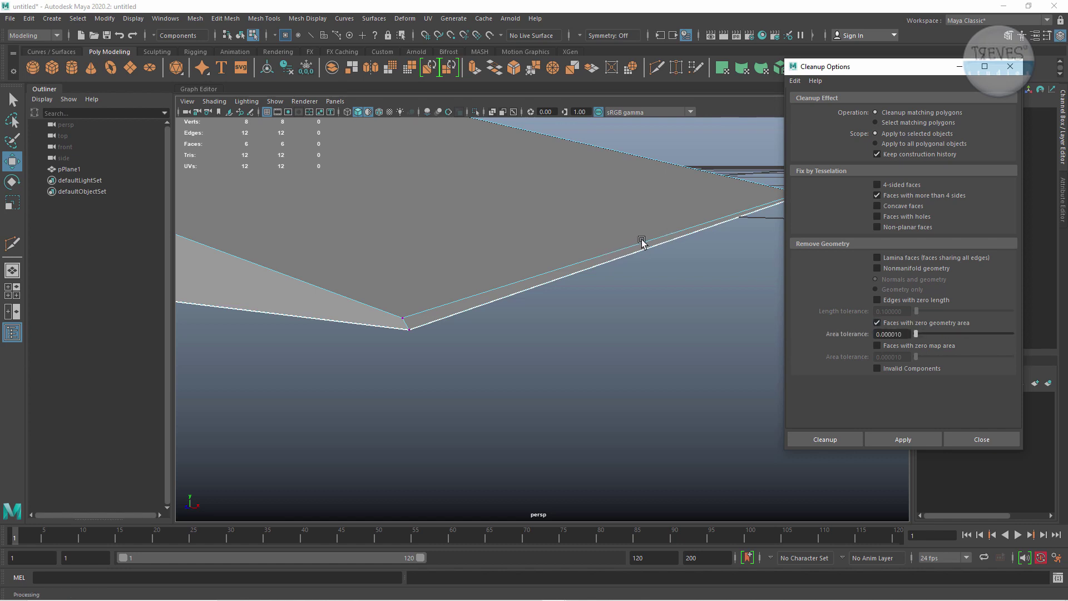
{"action": "mouse_move", "coordinate": [642, 243]}
{"action": "left_mouse_down", "text": "alt"}
{"action": "mouse_move", "coordinate": [679, 327]}
{"action": "mouse_move", "coordinate": [558, 317]}
{"action": "mouse_move", "coordinate": [417, 272]}
{"action": "mouse_move", "coordinate": [582, 326]}
{"action": "mouse_move", "coordinate": [600, 295]}
{"action": "left_mouse_up", "text": "alt"}
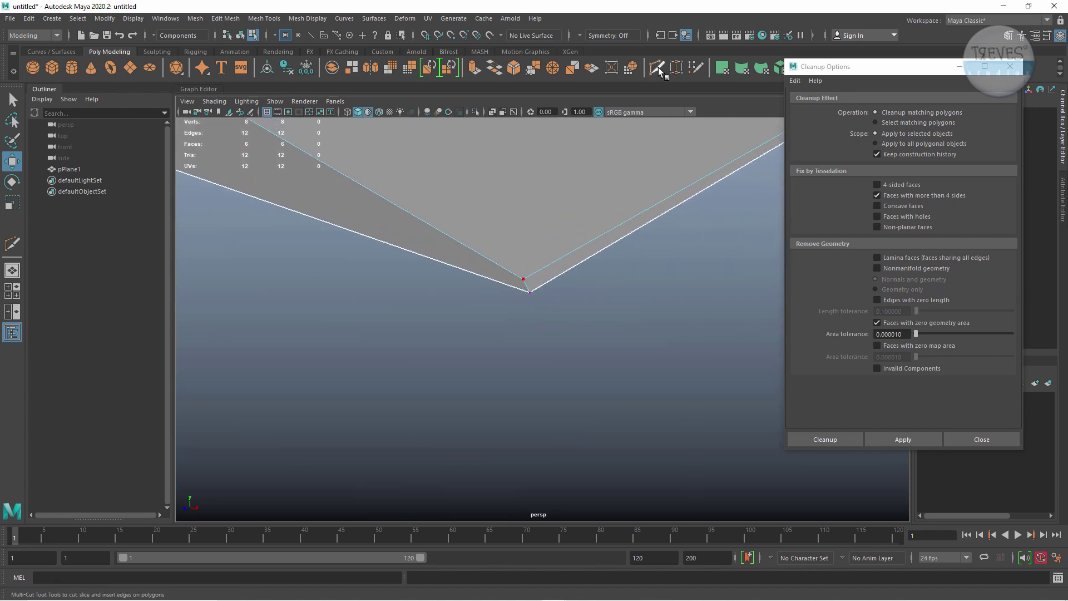
Add a Multi-Cut point near the plane's corner and reselect the whole object.
{"action": "key", "text": "y"}
{"action": "mouse_move", "coordinate": [451, 310]}
{"action": "left_mouse_down"}
{"action": "mouse_move", "coordinate": [462, 326]}
{"action": "mouse_move", "coordinate": [429, 318]}
{"action": "left_mouse_up"}
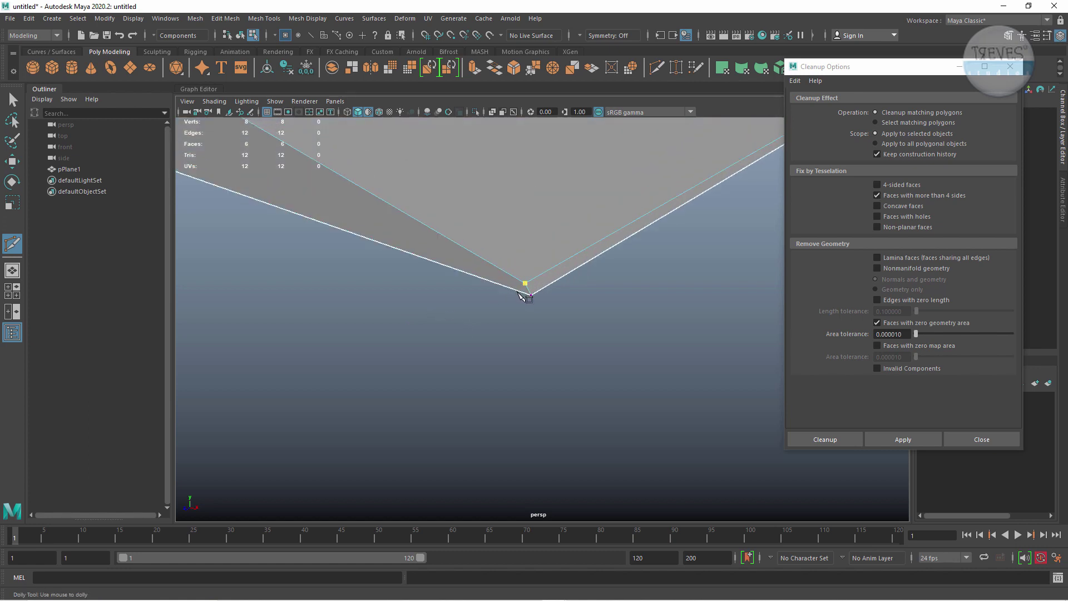
{"action": "mouse_move", "coordinate": [526, 297]}
{"action": "left_mouse_down"}
{"action": "mouse_move", "coordinate": [472, 329]}
{"action": "mouse_move", "coordinate": [453, 326]}
{"action": "left_mouse_up"}
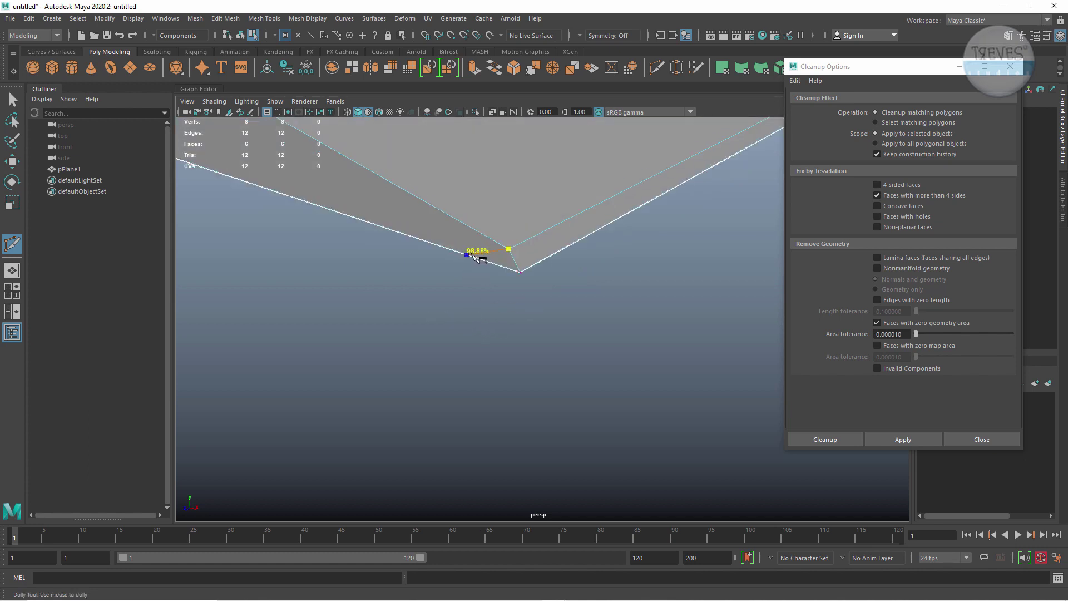
{"action": "left_click", "coordinate": [503, 267]}
{"action": "key", "text": "F8"}
{"action": "mouse_move", "coordinate": [627, 327]}
{"action": "left_mouse_down", "text": "alt"}
{"action": "mouse_move", "coordinate": [549, 311]}
{"action": "mouse_move", "coordinate": [596, 317]}
{"action": "left_mouse_up", "text": "alt"}
{"action": "middle_click_drag", "start_coordinate": [596, 317], "coordinate": [529, 285], "text": "alt"}
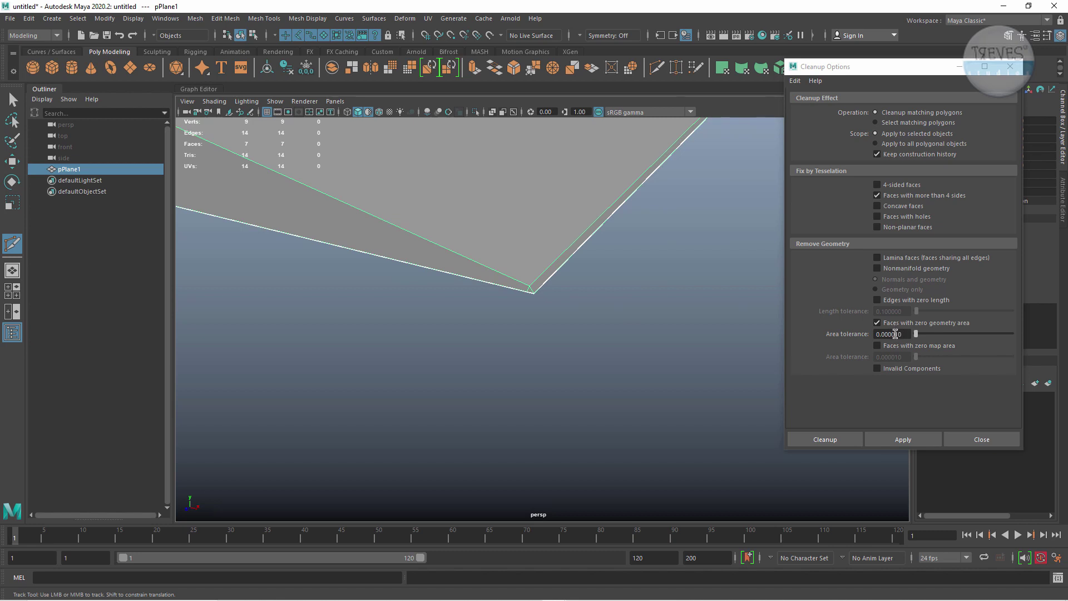
Apply zero-area cleanup, undo it, then reapply with area tolerance 0.000001.
{"action": "left_click", "coordinate": [903, 441]}
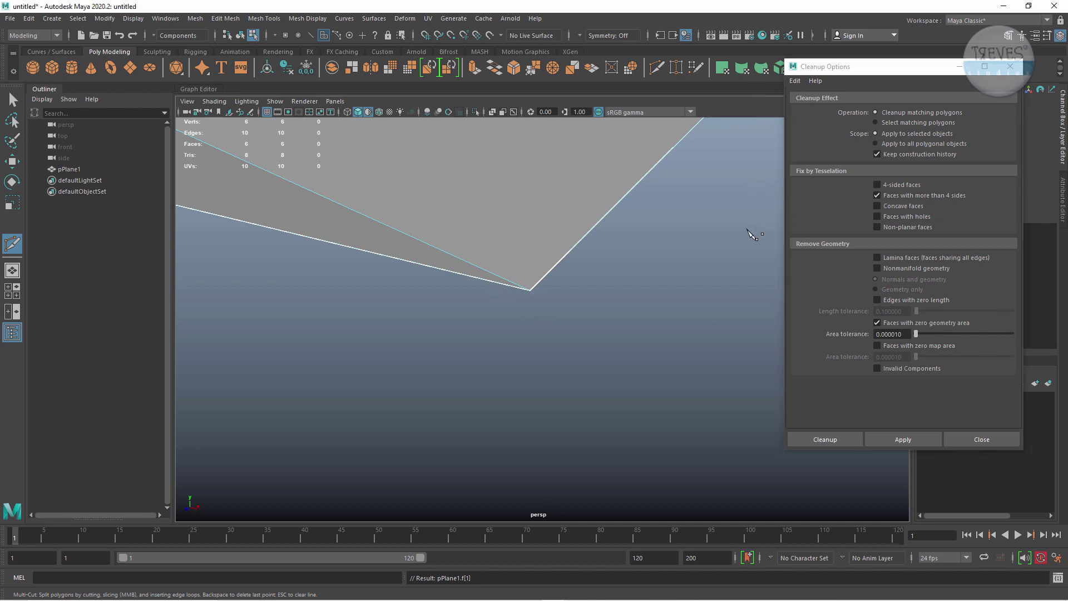
{"action": "key", "text": "ctrl+z"}
{"action": "left_click", "coordinate": [896, 335]}
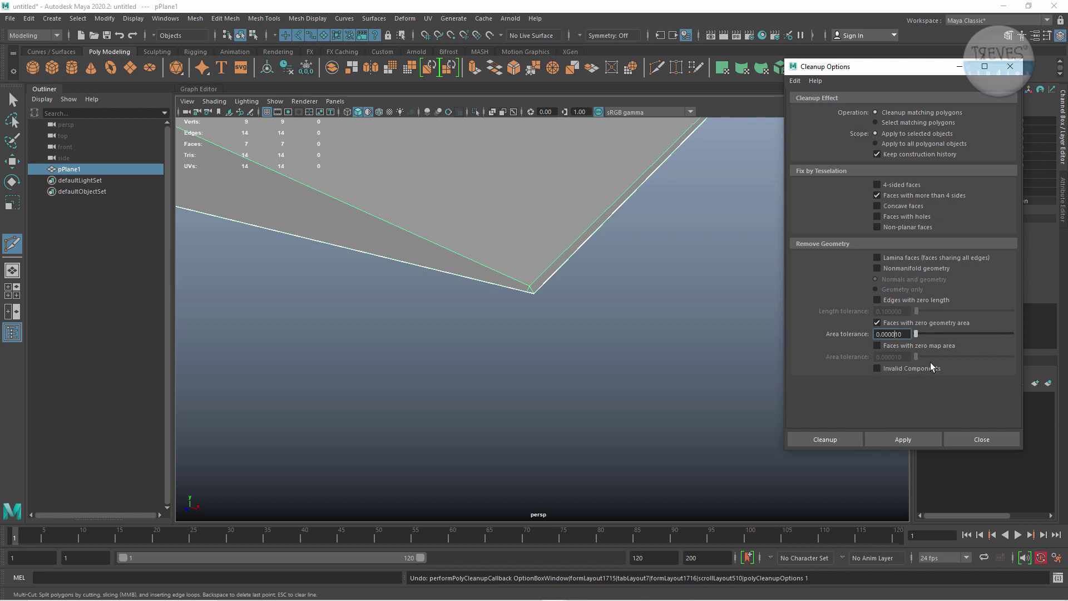
{"action": "type", "text": "0"}
{"action": "left_click", "coordinate": [910, 439]}
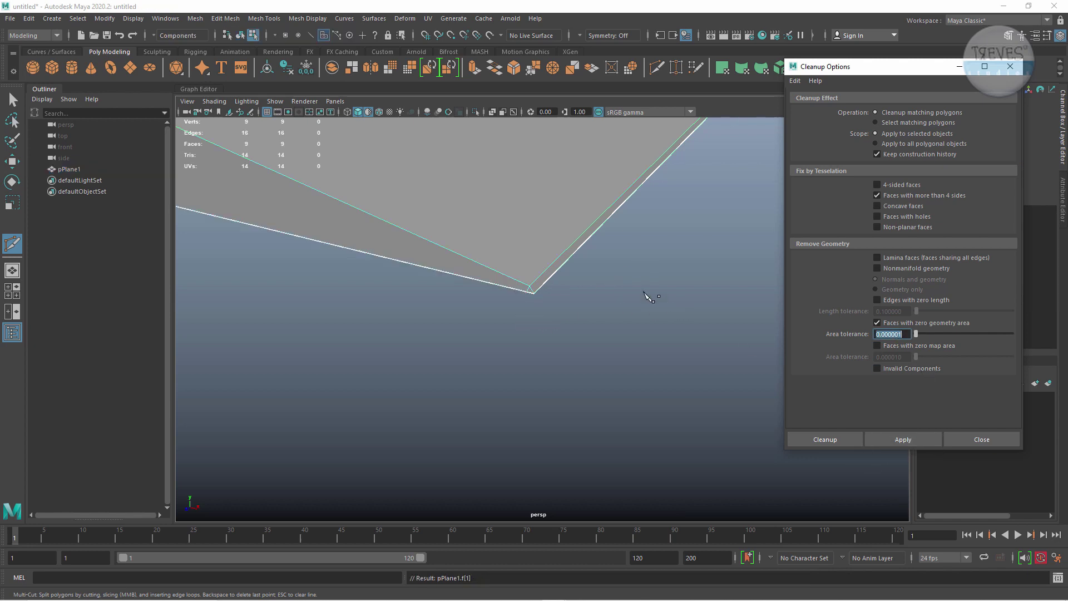
Reapply and undo the zero-area cleanup, then swap to the Faces with zero map area check.
{"action": "scroll", "coordinate": [624, 235], "scroll_direction": "down", "scroll_amount": 2}
{"action": "left_click_drag", "start_coordinate": [644, 232], "coordinate": [693, 352], "text": "alt"}
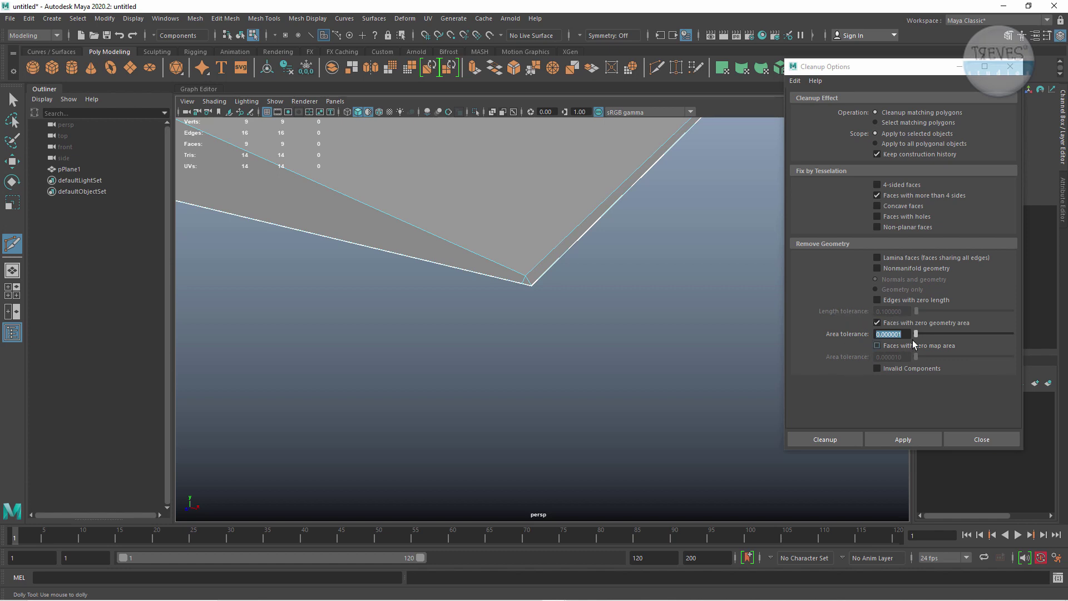
{"action": "double_click", "coordinate": [900, 334]}
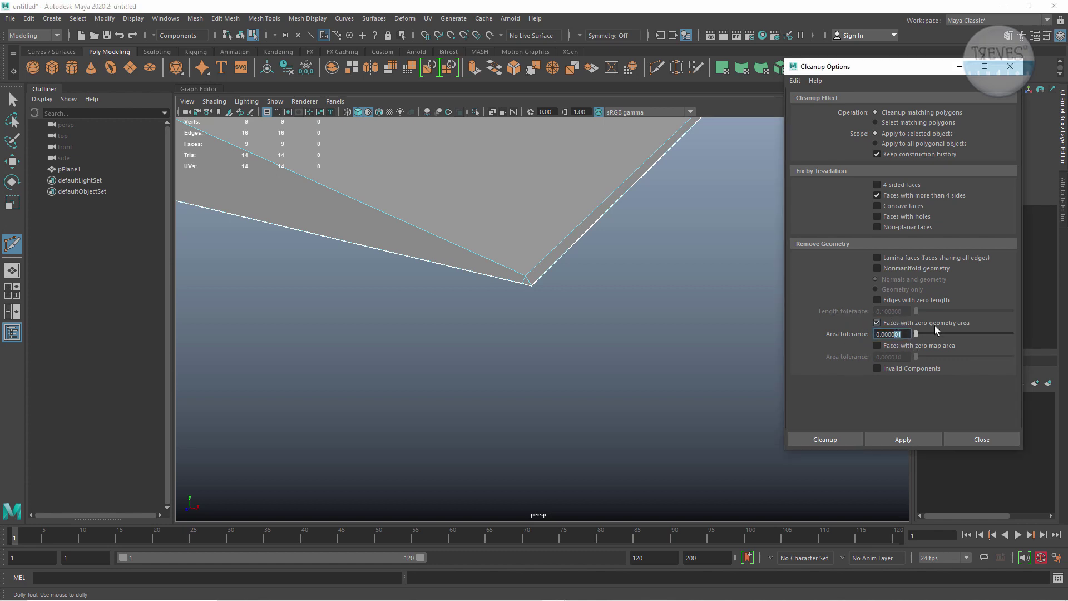
{"action": "type", "text": "0.000010"}
{"action": "left_click", "coordinate": [912, 440]}
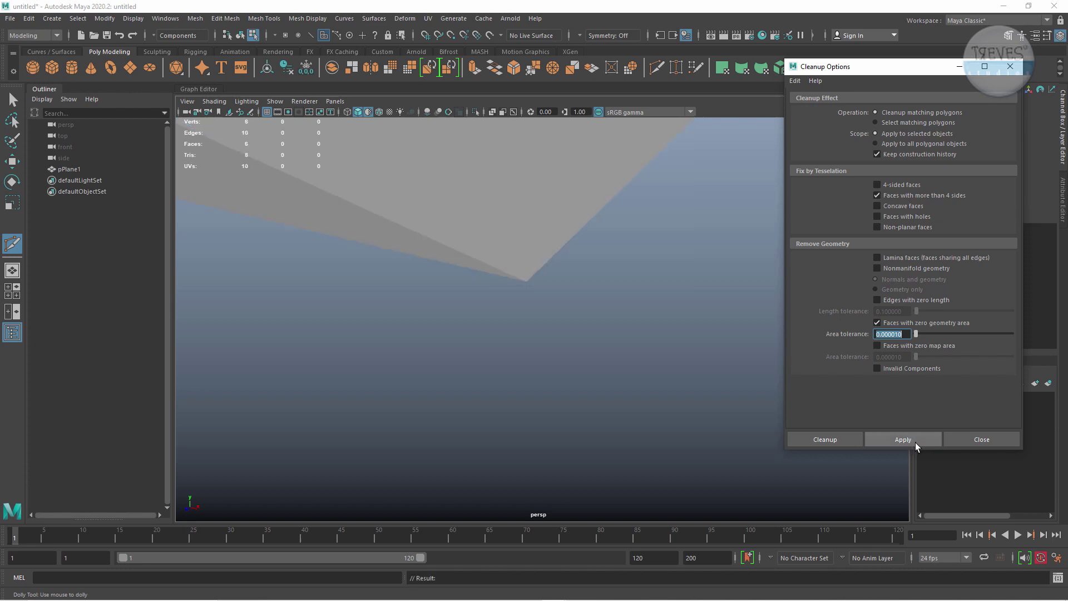
{"action": "key", "text": "ctrl+z"}
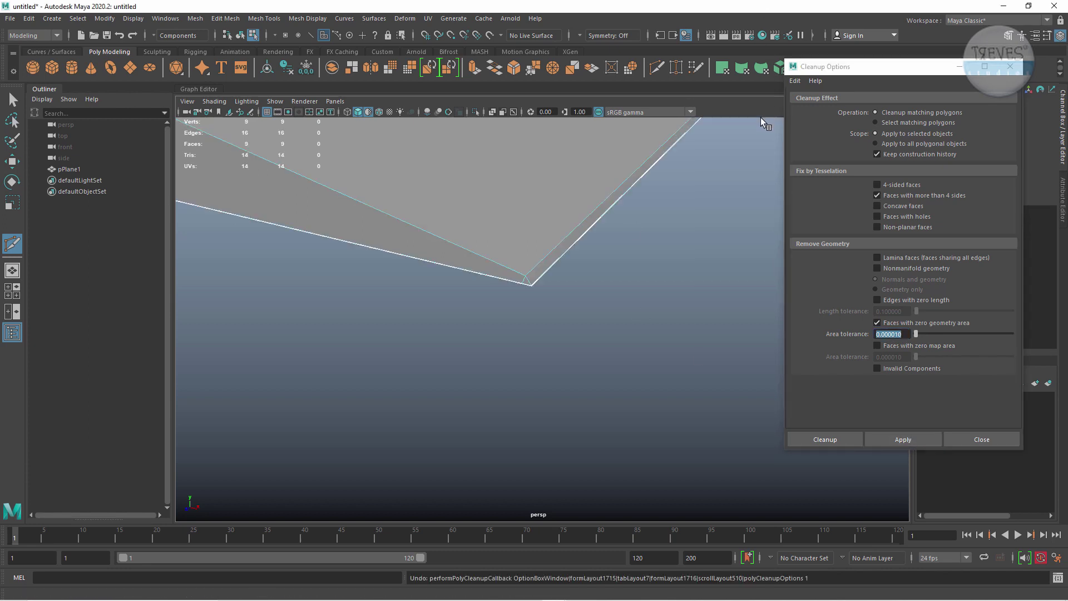
{"action": "left_click", "coordinate": [878, 323]}
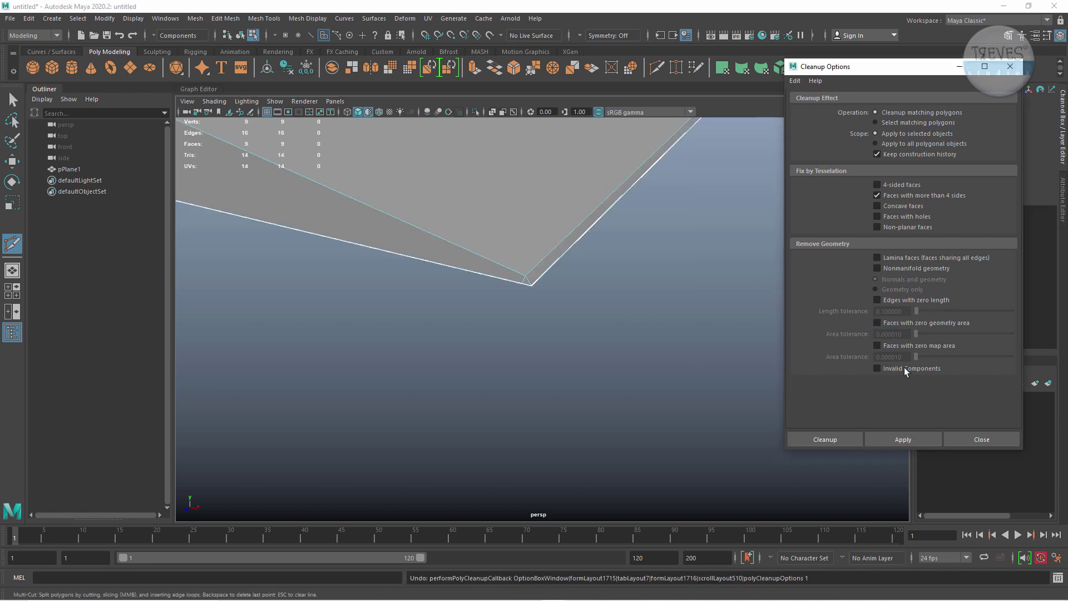
{"action": "left_click", "coordinate": [878, 346]}
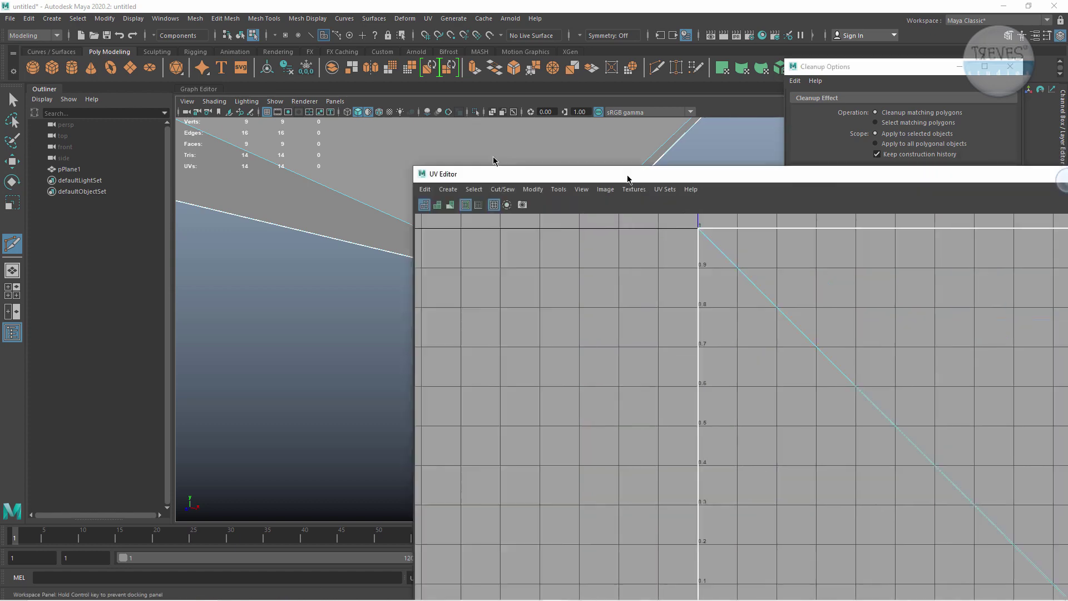
{"action": "left_click_drag", "start_coordinate": [625, 175], "coordinate": [303, 95]}
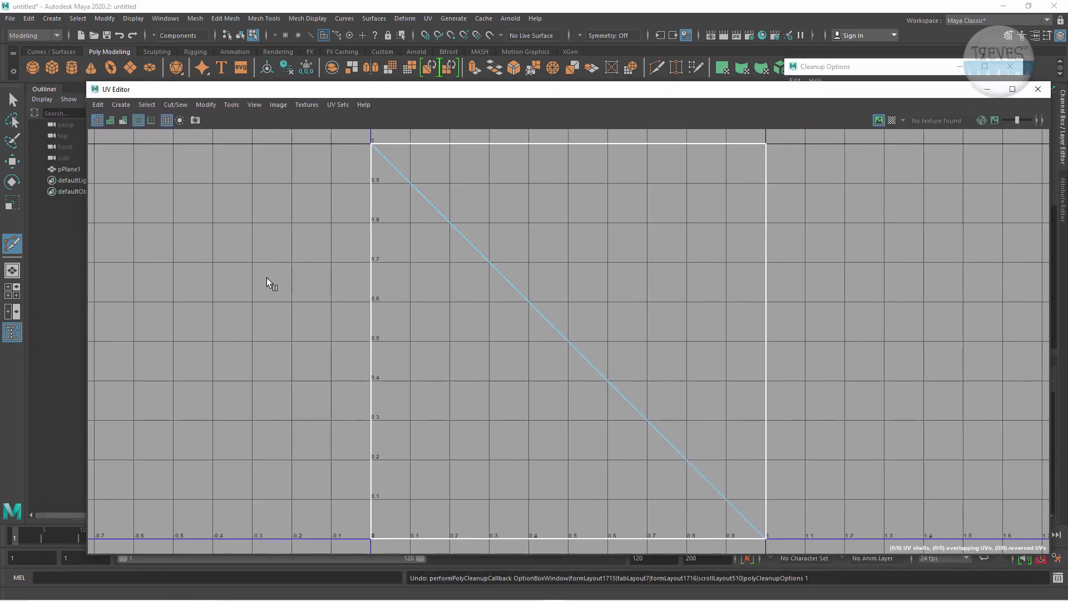
{"action": "right_click_drag", "start_coordinate": [700, 310], "coordinate": [200, 270], "text": "alt"}
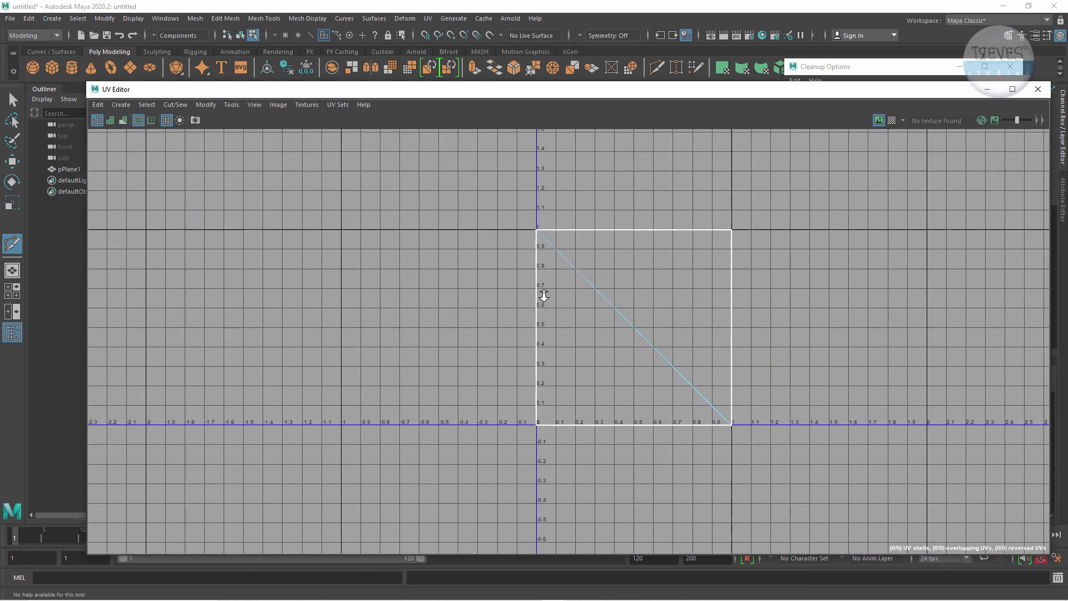
{"action": "middle_click_drag", "start_coordinate": [544, 297], "coordinate": [358, 248], "text": "alt"}
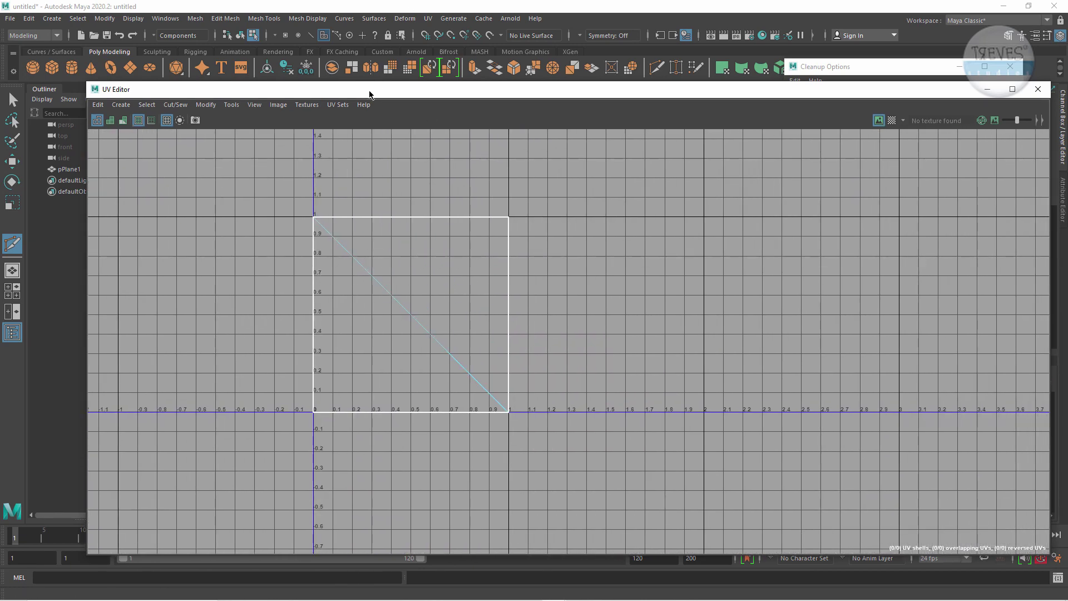
{"action": "left_click_drag", "start_coordinate": [370, 94], "coordinate": [1063, 112]}
{"action": "left_click_drag", "start_coordinate": [924, 108], "coordinate": [1058, 117]}
{"action": "left_click_drag", "start_coordinate": [895, 69], "coordinate": [527, 53]}
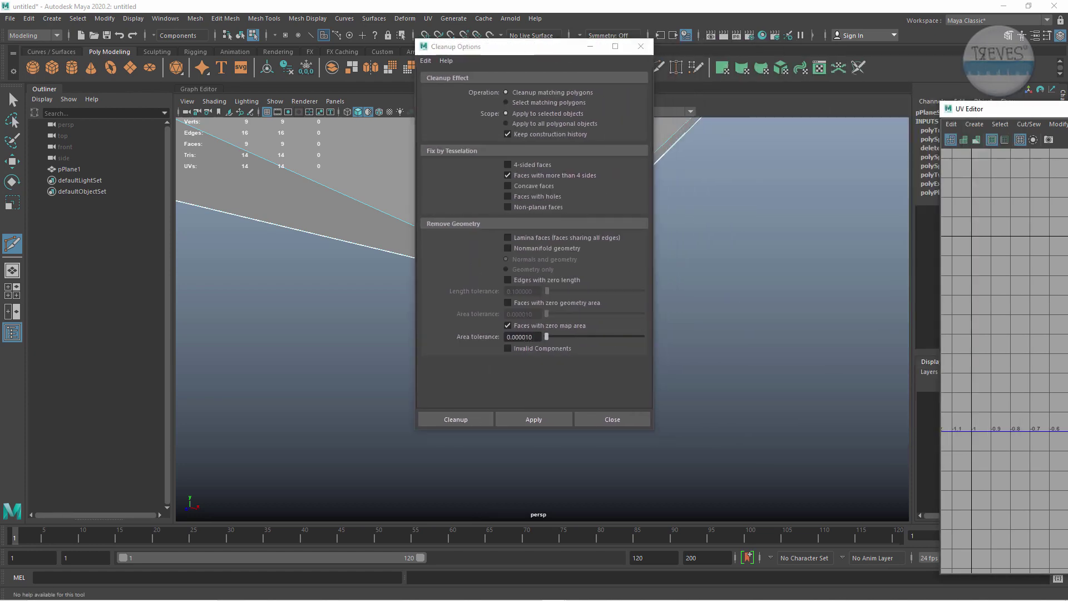
{"action": "left_click_drag", "start_coordinate": [997, 108], "coordinate": [191, 437]}
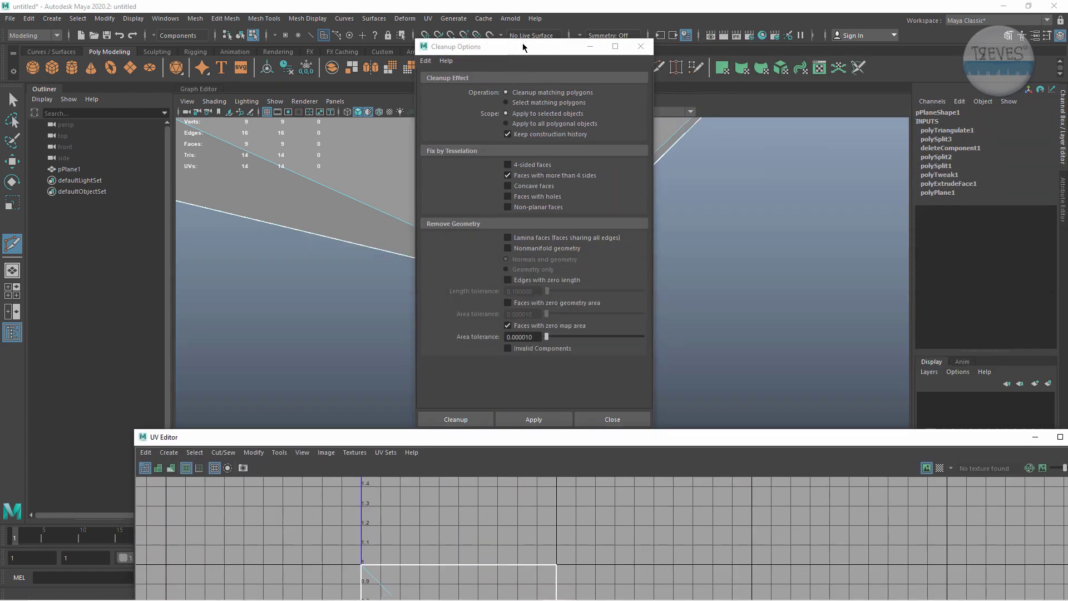
{"action": "left_click_drag", "start_coordinate": [523, 43], "coordinate": [903, 75]}
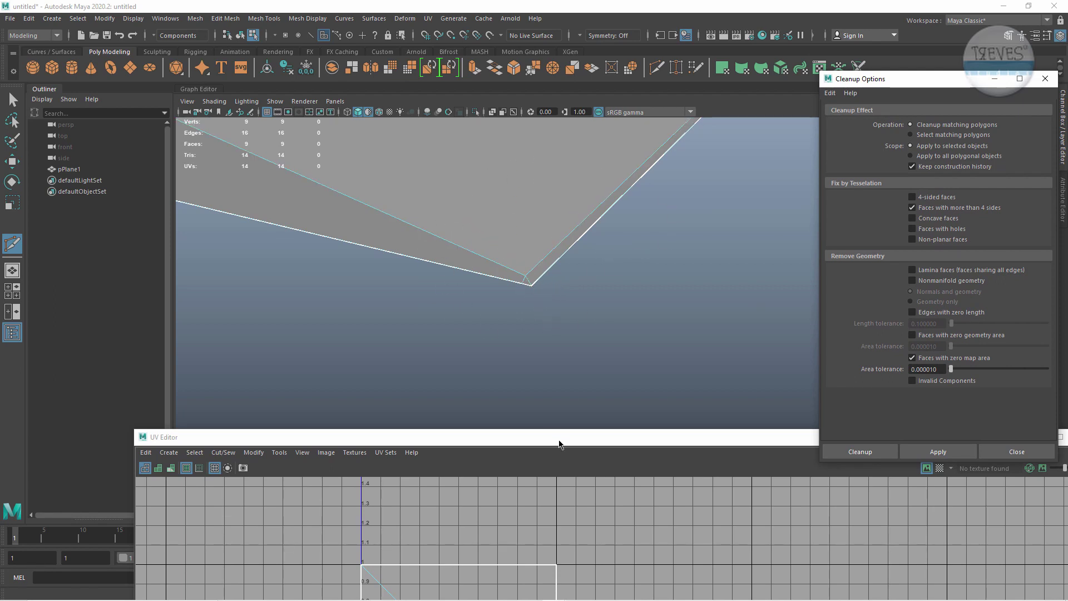
{"action": "left_click_drag", "start_coordinate": [559, 443], "coordinate": [655, 173]}
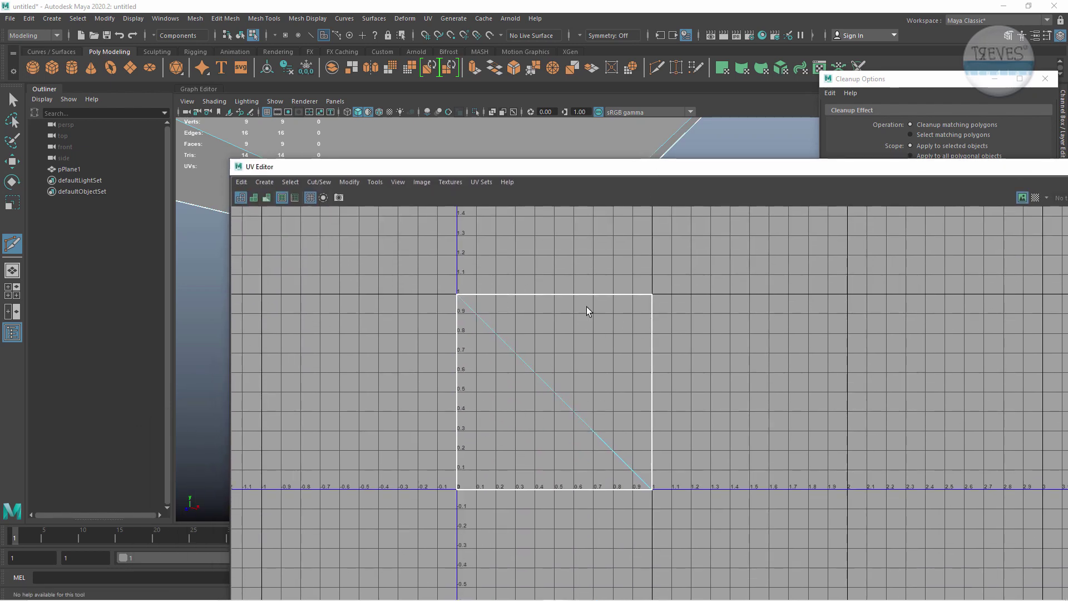
{"action": "left_click_drag", "start_coordinate": [477, 167], "coordinate": [991, 183]}
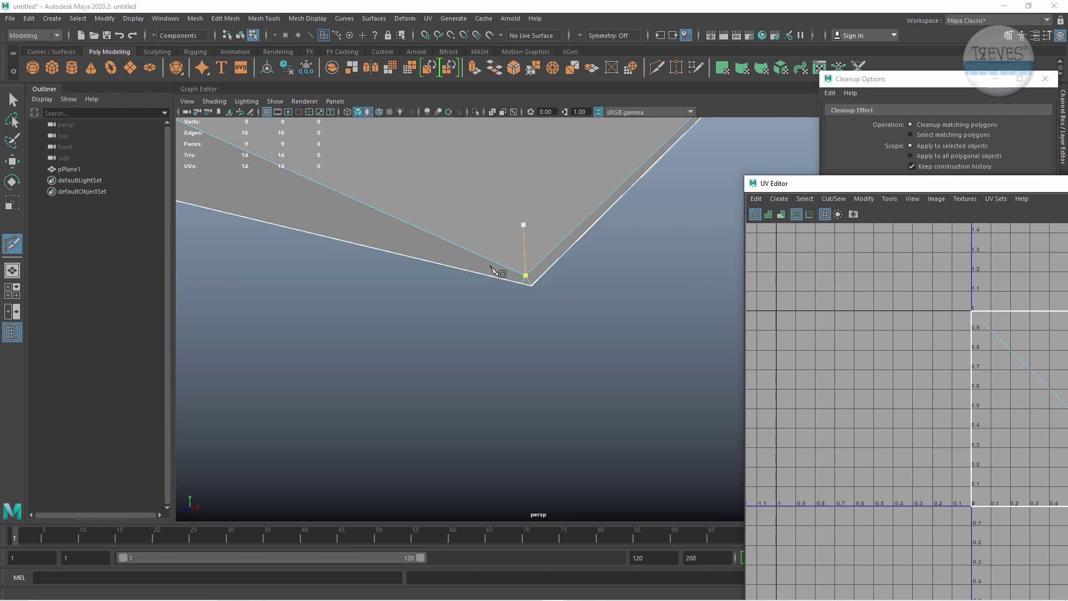
{"action": "scroll", "coordinate": [493, 271], "scroll_direction": "down", "scroll_amount": 5}
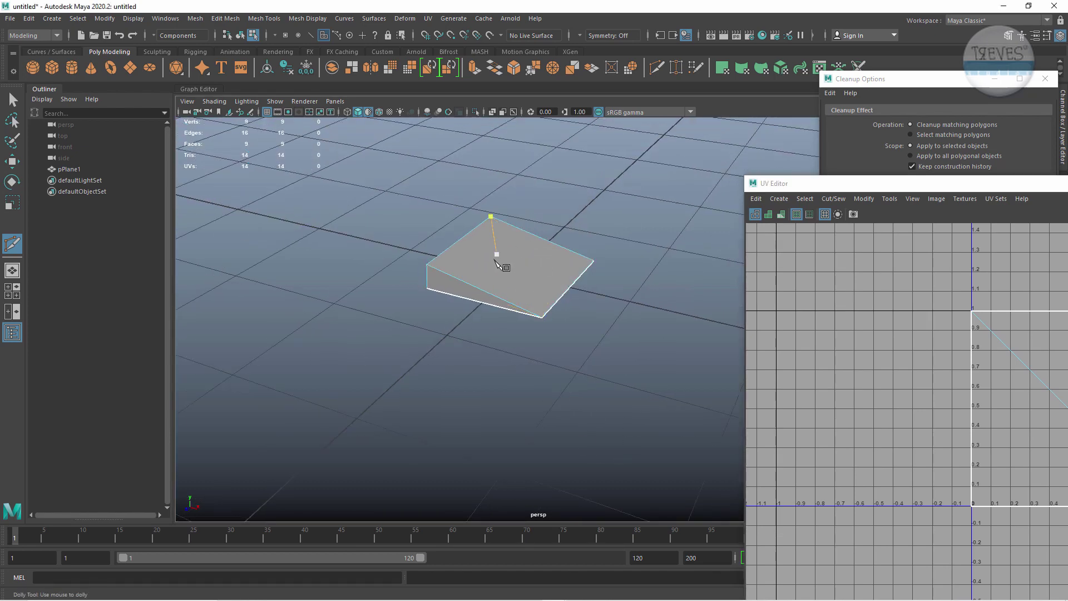
{"action": "mouse_move", "coordinate": [927, 184]}
{"action": "left_mouse_down"}
{"action": "mouse_move", "coordinate": [414, 170]}
{"action": "mouse_move", "coordinate": [829, 149]}
{"action": "left_mouse_up"}
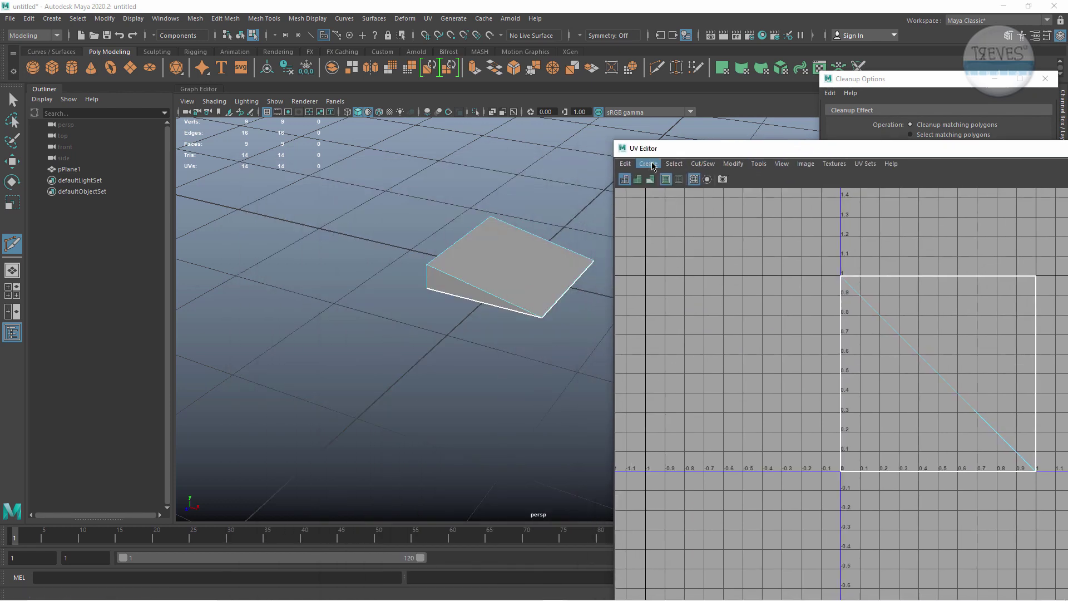
{"action": "key", "text": "alt+F4"}
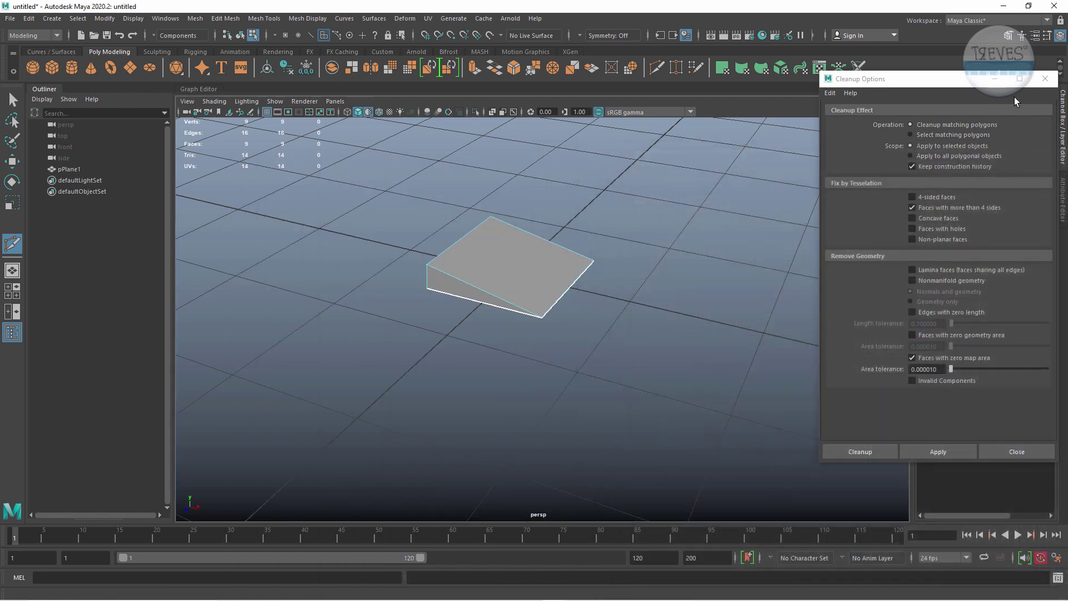
Uncheck Faces with zero map area, cancel a stray cut, and check Invalid Components.
{"action": "left_click_drag", "start_coordinate": [933, 80], "coordinate": [695, 59]}
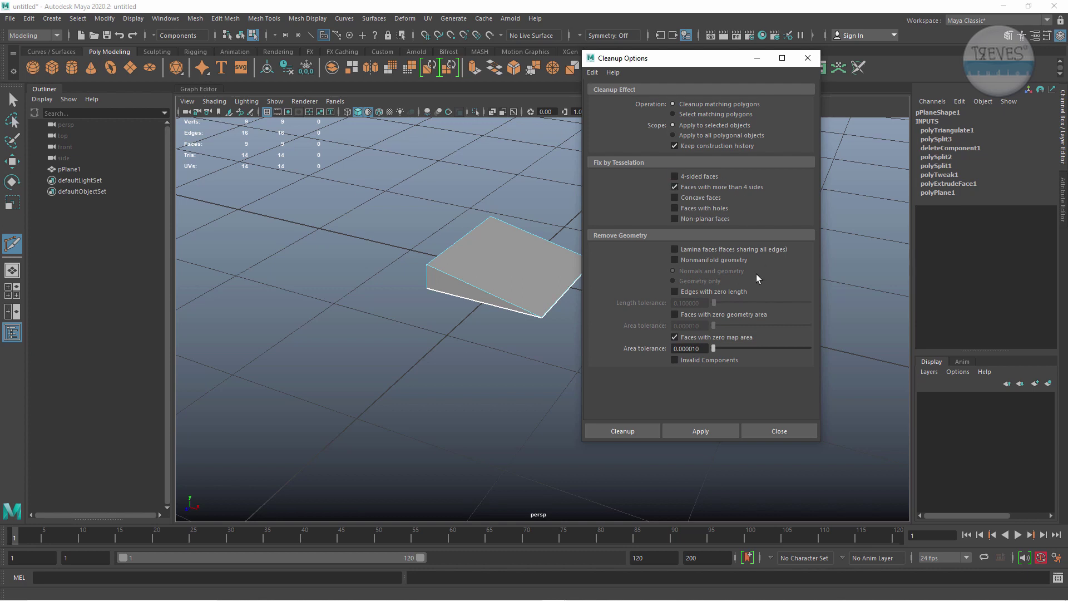
{"action": "left_click", "coordinate": [674, 338]}
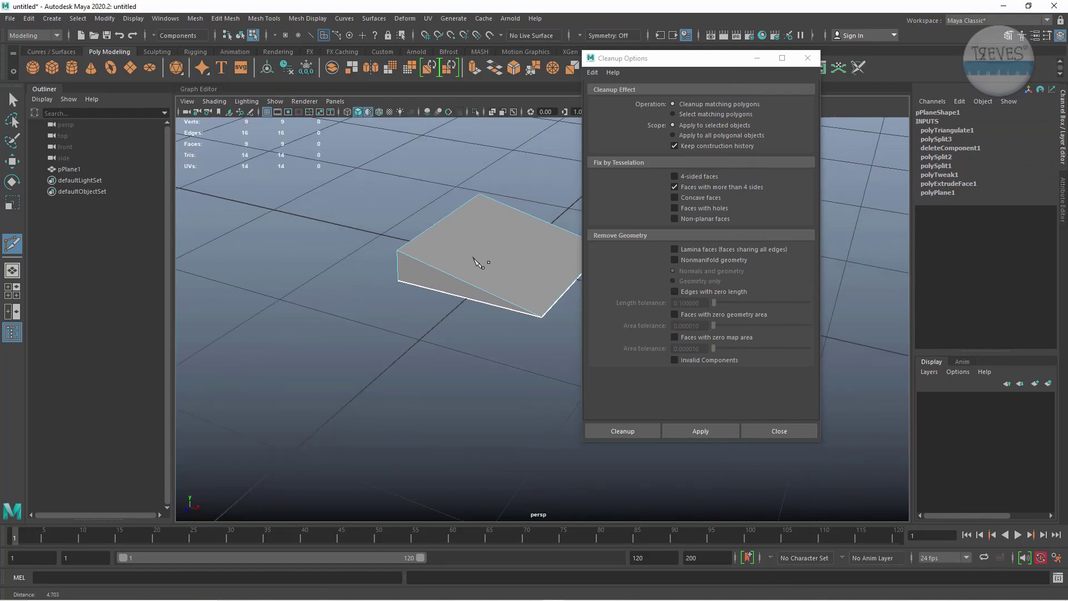
{"action": "left_click_drag", "start_coordinate": [545, 234], "coordinate": [406, 303], "text": "alt"}
{"action": "scroll", "coordinate": [406, 303], "scroll_direction": "up", "scroll_amount": 5}
{"action": "left_click", "coordinate": [394, 399]}
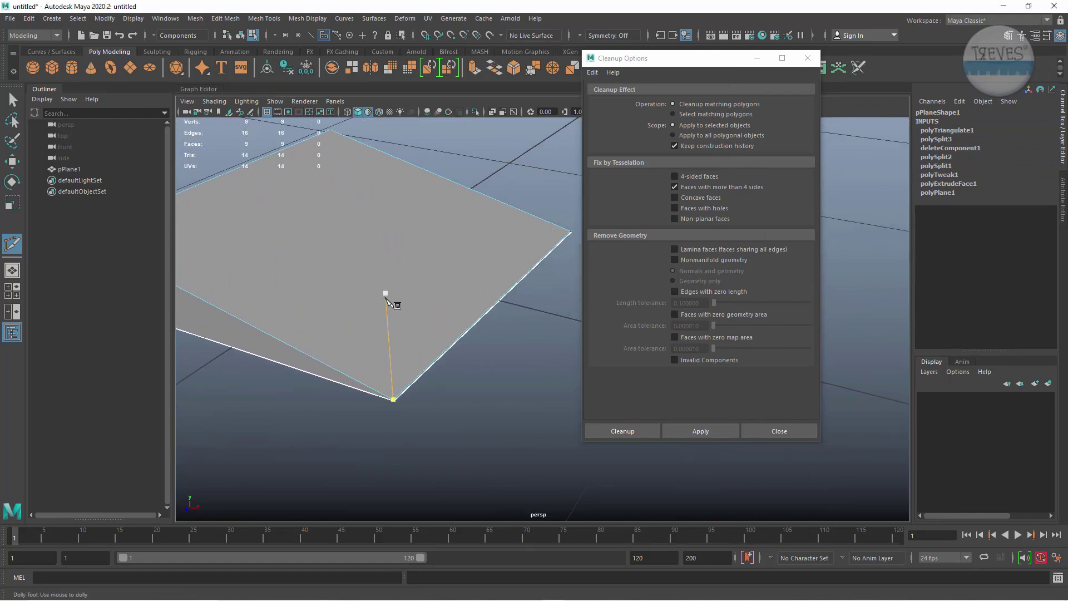
{"action": "key", "text": "F8"}
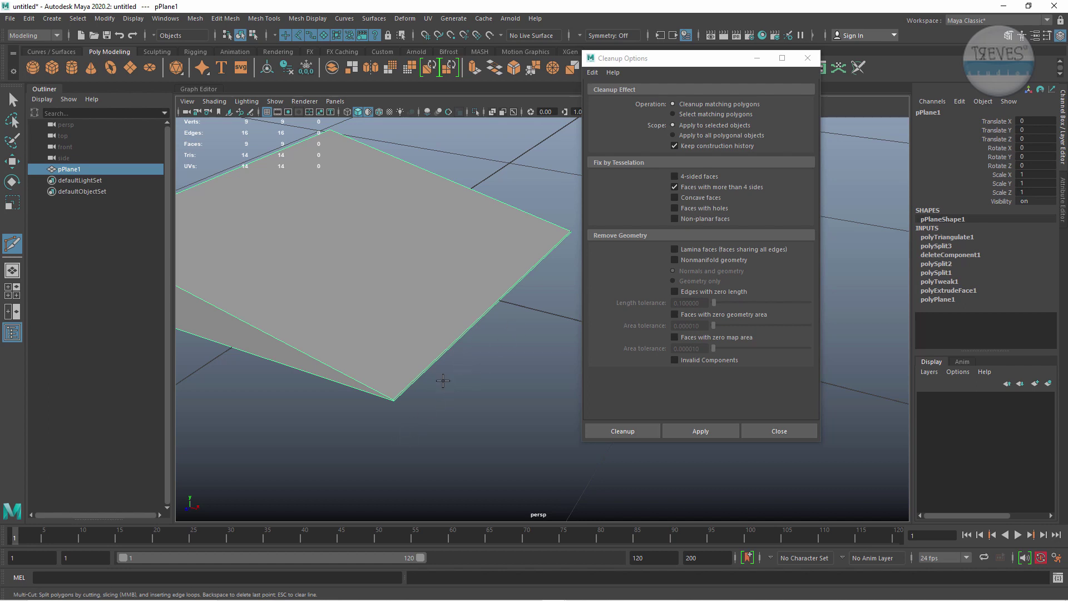
{"action": "left_click_drag", "start_coordinate": [512, 389], "coordinate": [421, 387], "text": "alt"}
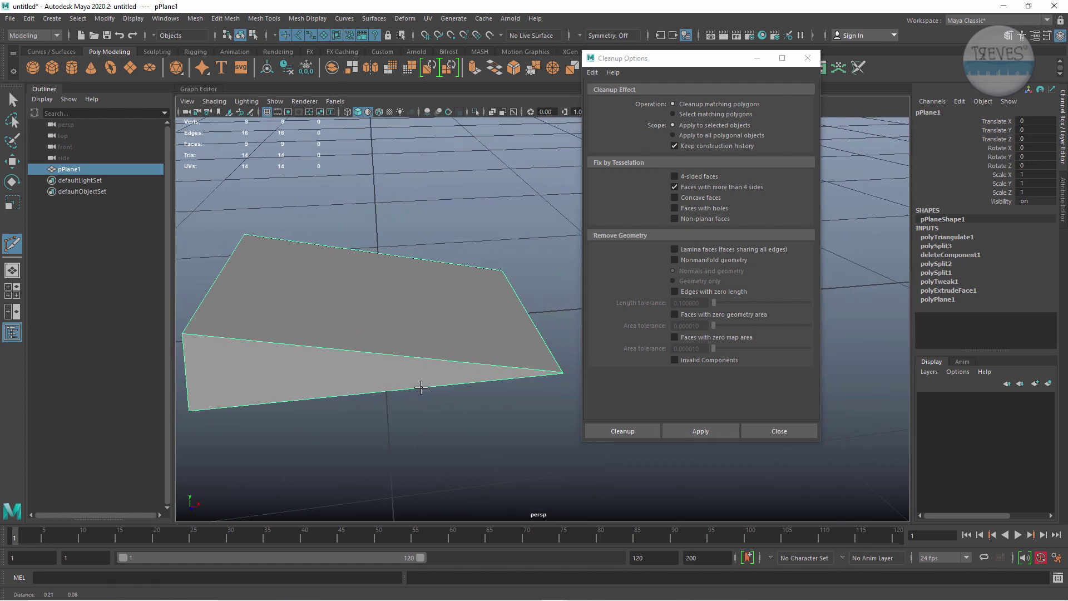
{"action": "middle_click_drag", "start_coordinate": [422, 386], "coordinate": [428, 382], "text": "alt"}
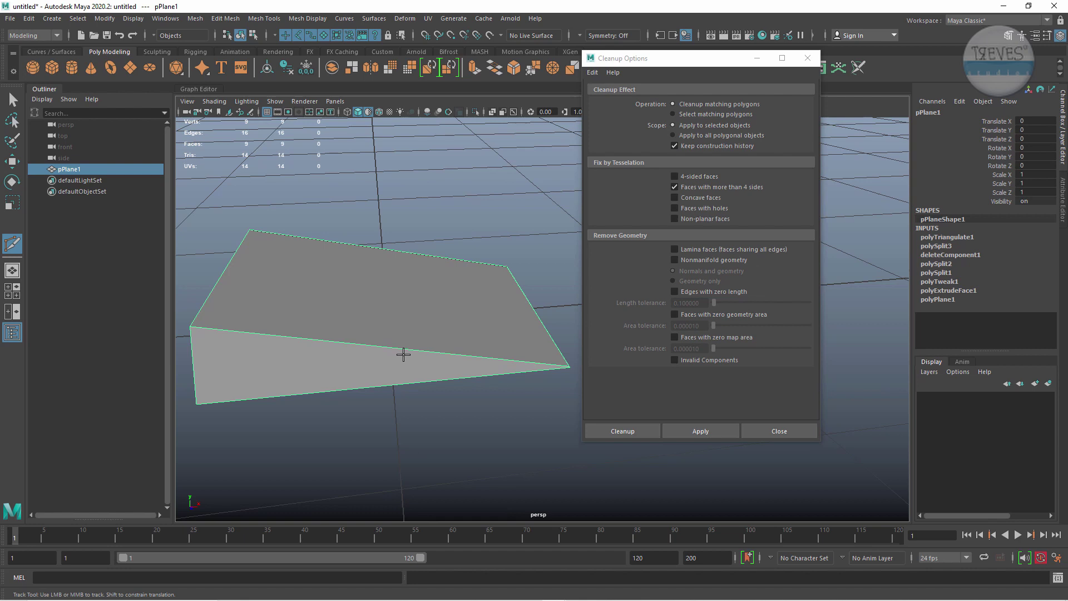
{"action": "left_click", "coordinate": [675, 360]}
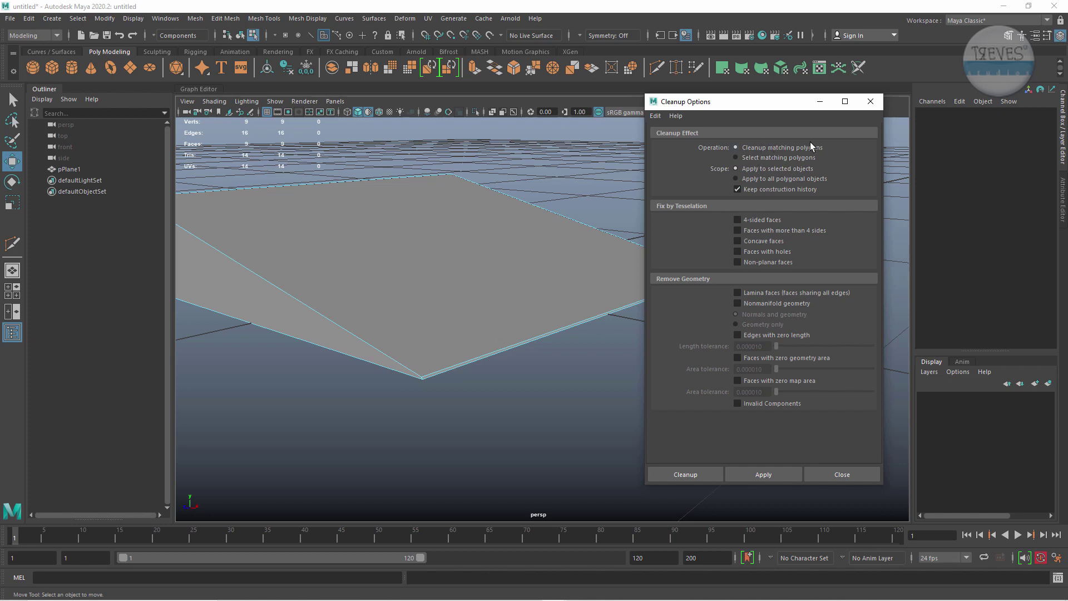
Select the plane's bottom vertex and orbit around pPlane1 to inspect it.
{"action": "key", "text": "F9"}
{"action": "left_click", "coordinate": [423, 373]}
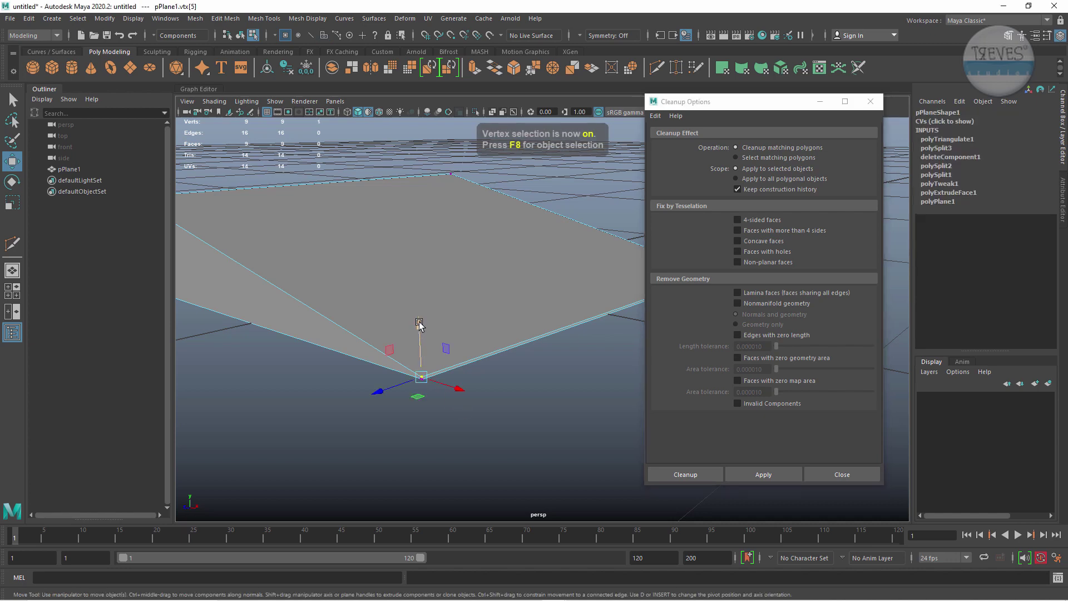
{"action": "mouse_move", "coordinate": [420, 324]}
{"action": "left_mouse_down", "text": "alt"}
{"action": "mouse_move", "coordinate": [477, 291]}
{"action": "mouse_move", "coordinate": [341, 277]}
{"action": "mouse_move", "coordinate": [428, 268]}
{"action": "mouse_move", "coordinate": [320, 353]}
{"action": "mouse_move", "coordinate": [496, 317]}
{"action": "left_mouse_up", "text": "alt"}
{"action": "mouse_move", "coordinate": [417, 506]}
{"action": "left_mouse_down", "text": "alt"}
{"action": "mouse_move", "coordinate": [410, 308]}
{"action": "mouse_move", "coordinate": [489, 308]}
{"action": "mouse_move", "coordinate": [601, 349]}
{"action": "left_mouse_up", "text": "alt"}
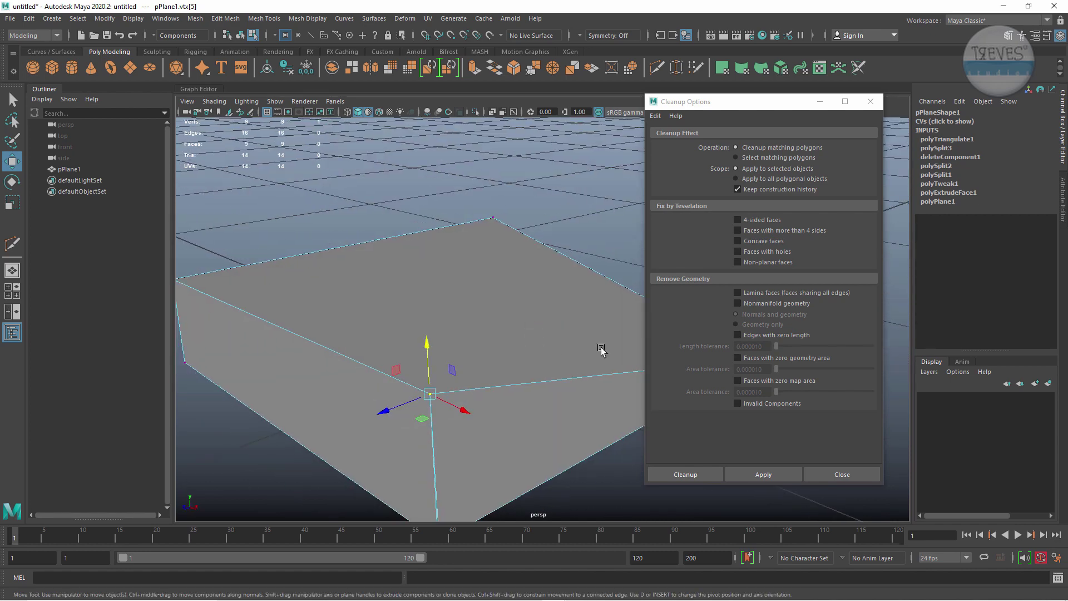
{"action": "mouse_move", "coordinate": [523, 347]}
{"action": "left_mouse_down", "text": "alt"}
{"action": "mouse_move", "coordinate": [436, 353]}
{"action": "mouse_move", "coordinate": [459, 347]}
{"action": "left_mouse_up", "text": "alt"}
{"action": "key", "text": "F8"}
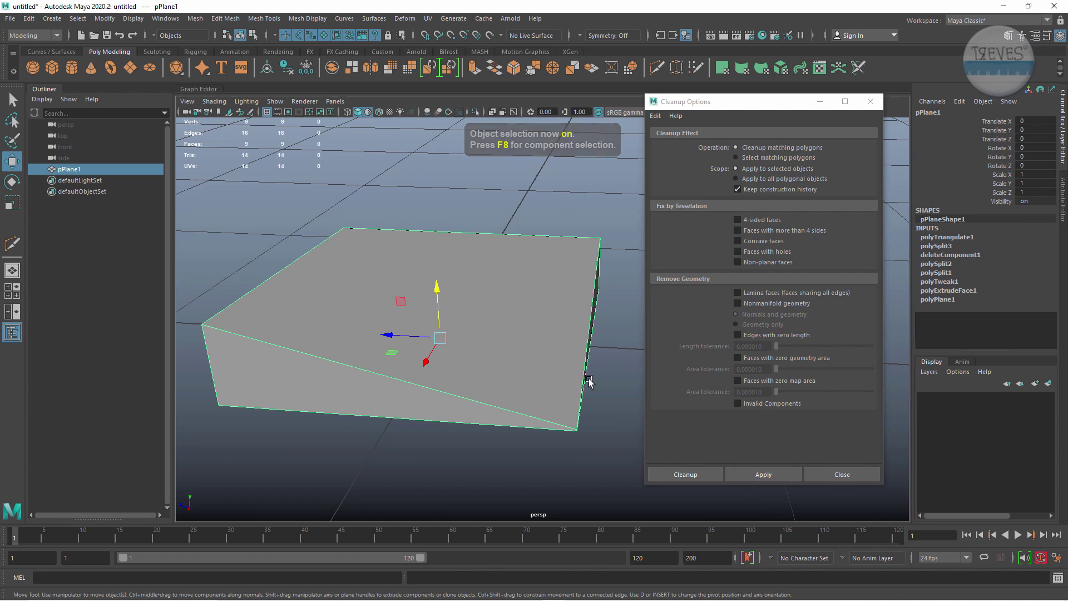
Apply Non-planar faces cleanup with history kept and inspect the new polyTriangulate2 node.
{"action": "left_click", "coordinate": [771, 262]}
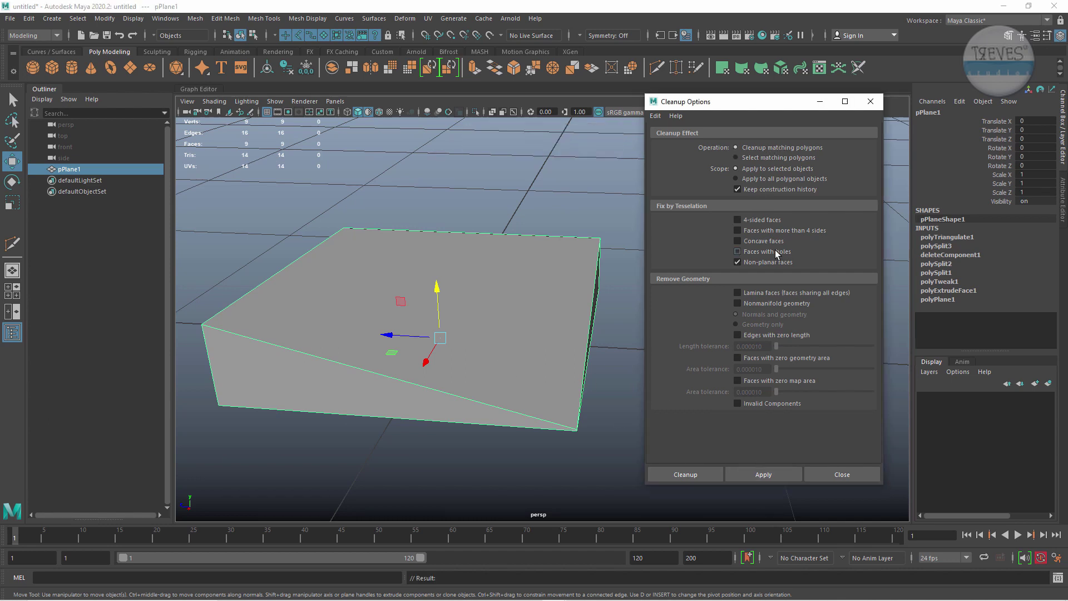
{"action": "left_click", "coordinate": [782, 476]}
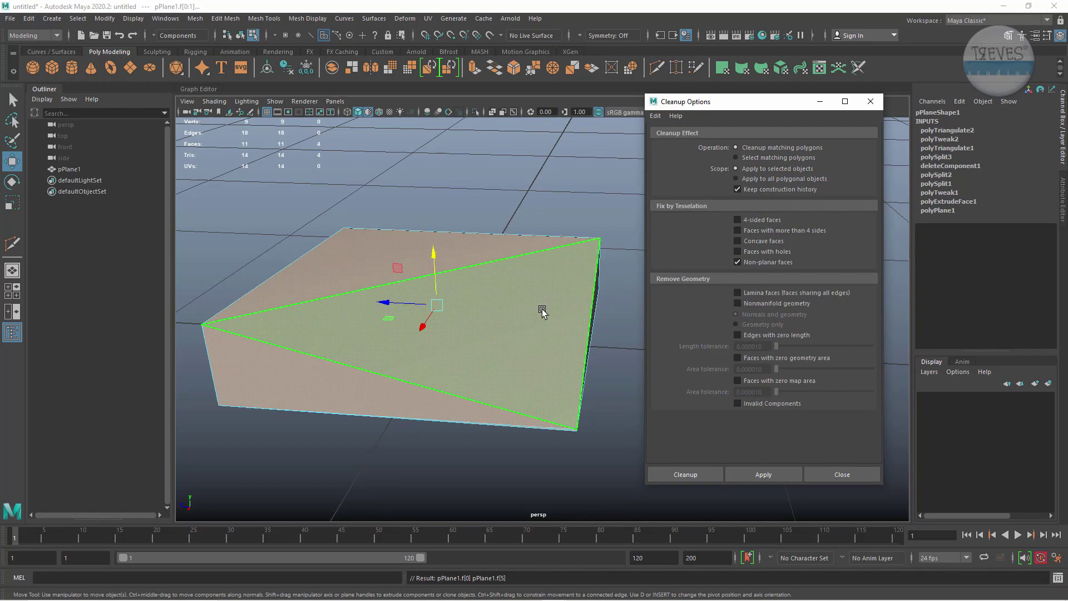
{"action": "left_click", "coordinate": [474, 304]}
{"action": "key", "text": "F8"}
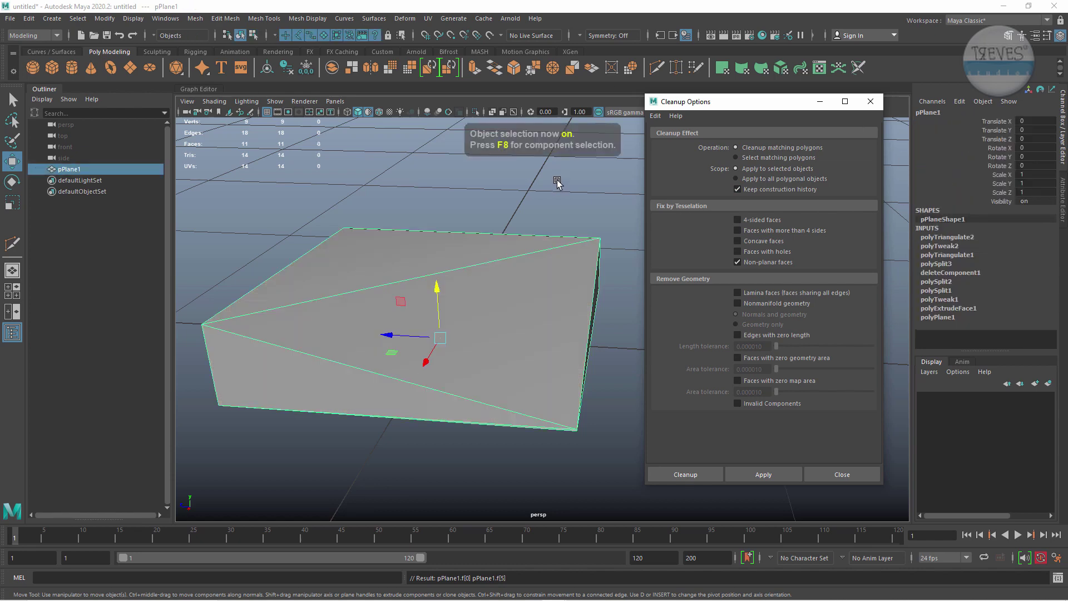
{"action": "left_click", "coordinate": [559, 202]}
{"action": "left_click", "coordinate": [517, 340]}
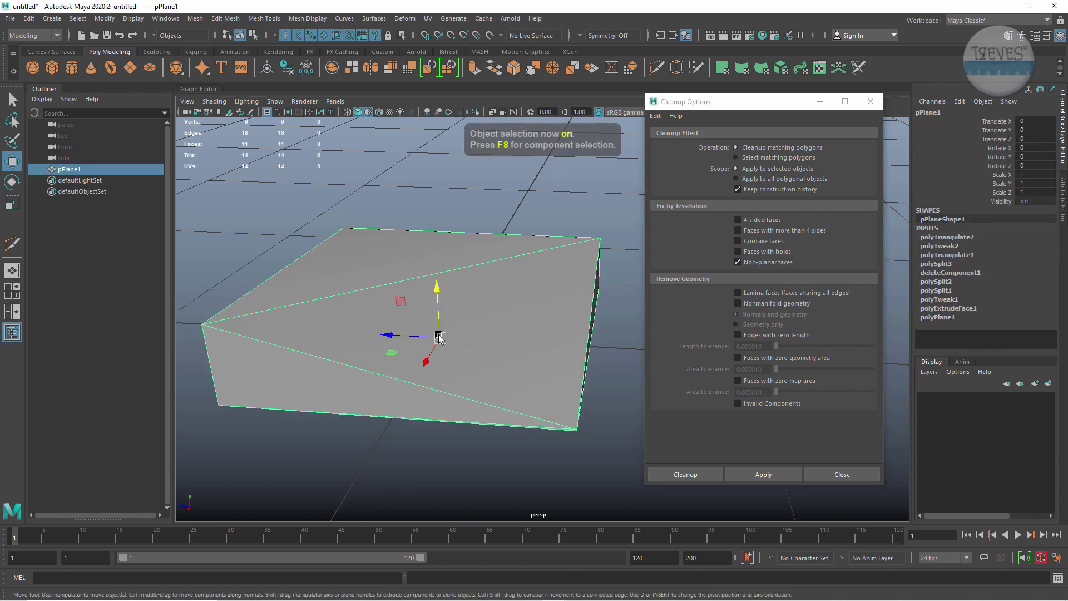
{"action": "left_click", "coordinate": [950, 239]}
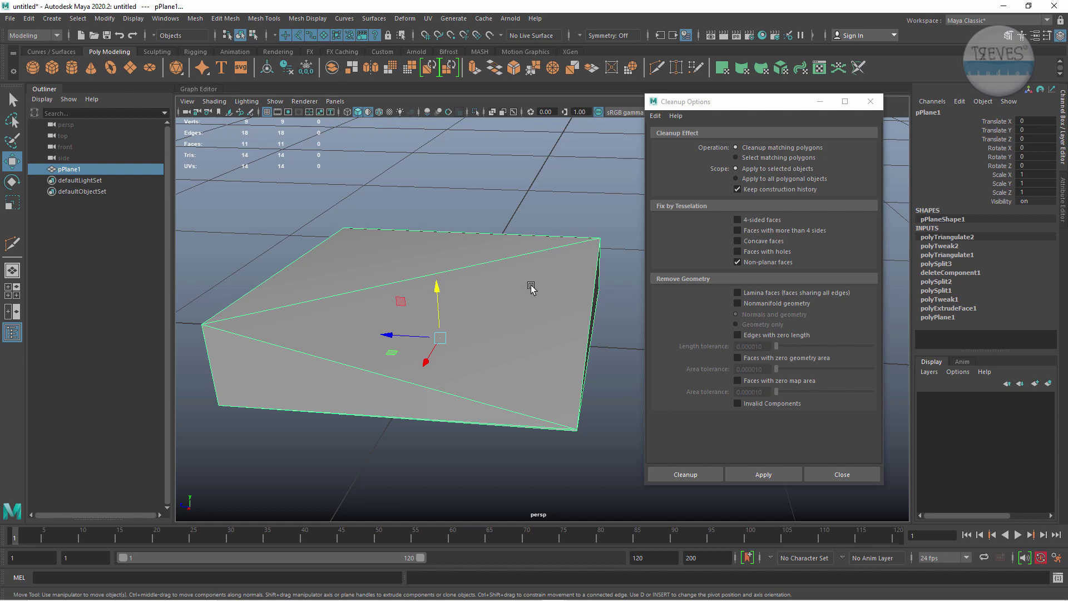
Undo the cleanup and earlier edits, then raise the selected vertex to bend the plane.
{"action": "key", "text": "ctrl+z"}
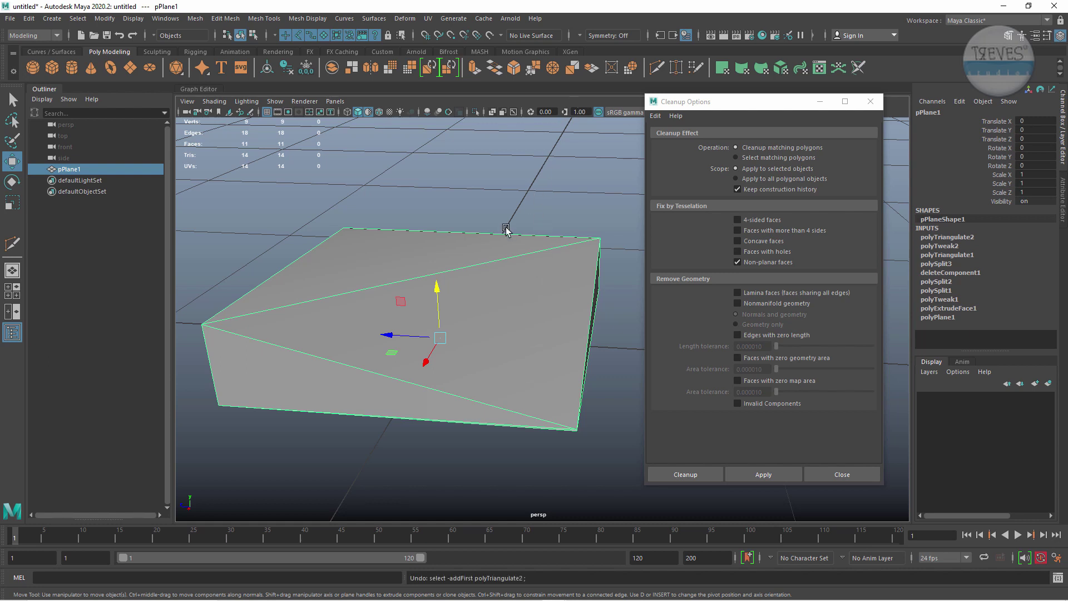
{"action": "key", "text": "ctrl+z"}
{"action": "key", "text": "ctrl+z"}
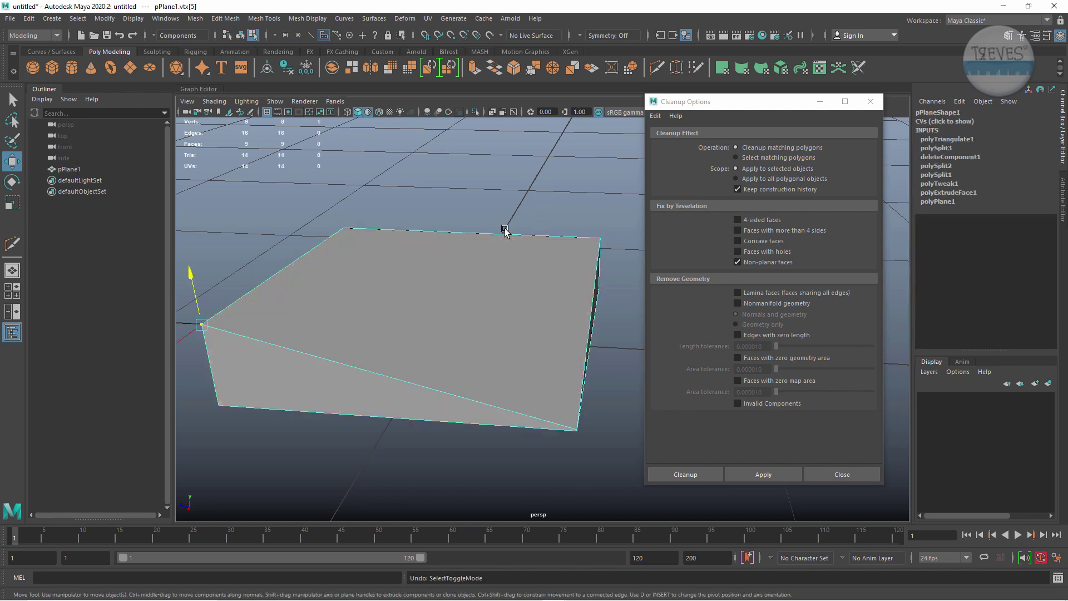
{"action": "key", "text": "ctrl+z"}
{"action": "mouse_move", "coordinate": [350, 346]}
{"action": "left_mouse_down", "text": "alt"}
{"action": "mouse_move", "coordinate": [465, 334]}
{"action": "mouse_move", "coordinate": [465, 303]}
{"action": "mouse_move", "coordinate": [429, 353]}
{"action": "left_mouse_up", "text": "alt"}
{"action": "mouse_move", "coordinate": [396, 384]}
{"action": "left_mouse_down"}
{"action": "mouse_move", "coordinate": [374, 208]}
{"action": "mouse_move", "coordinate": [468, 290]}
{"action": "mouse_move", "coordinate": [485, 285]}
{"action": "left_mouse_up"}
Reapply non-planar cleanup with Keep construction history off, then open the Cleanup Options help.
{"action": "left_click", "coordinate": [744, 190]}
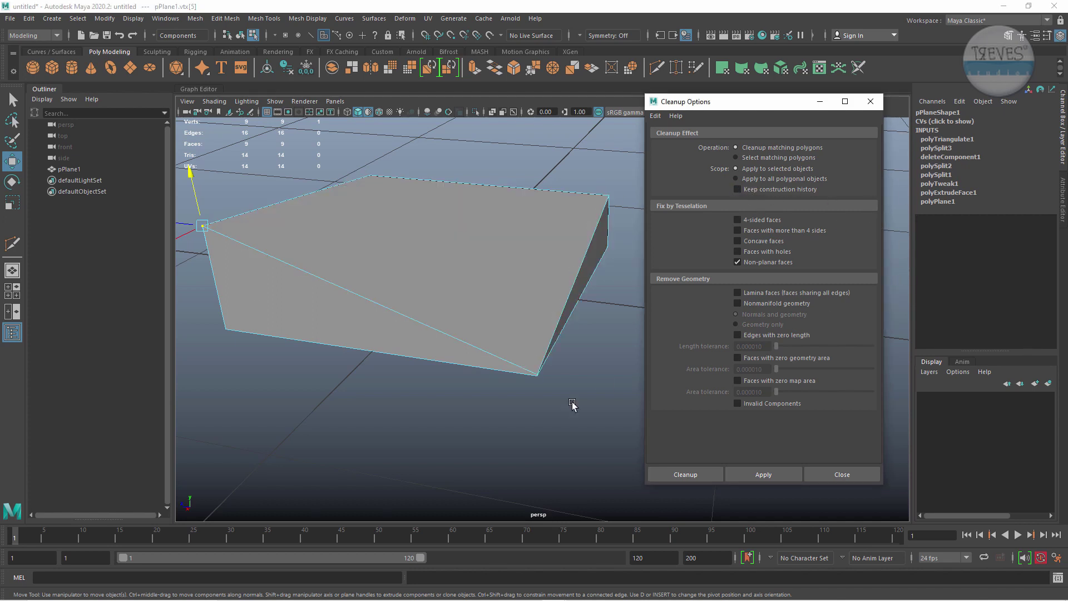
{"action": "key", "text": "F8"}
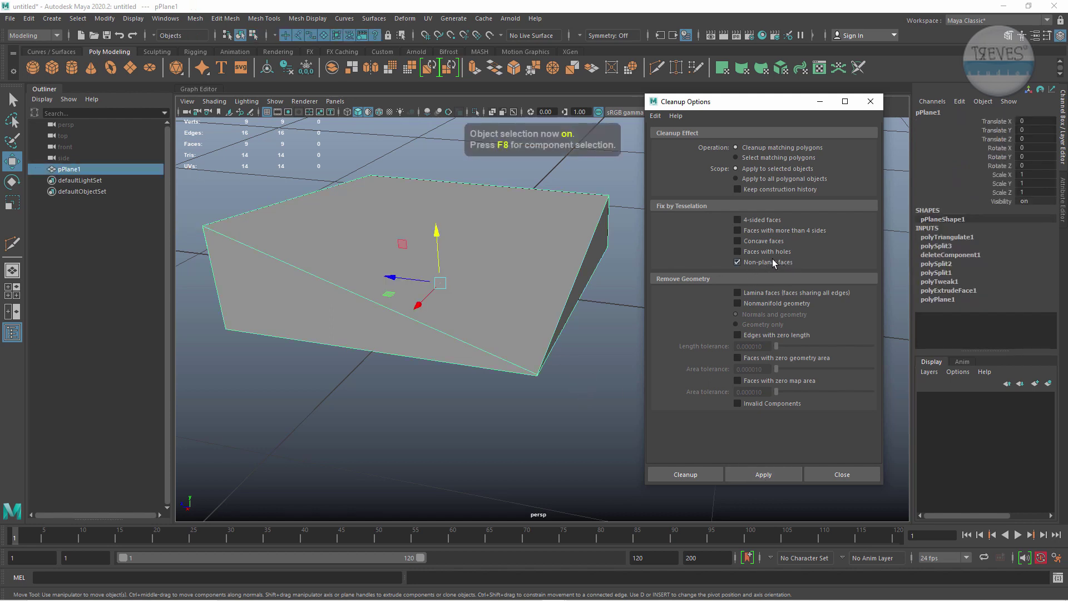
{"action": "left_click", "coordinate": [765, 476]}
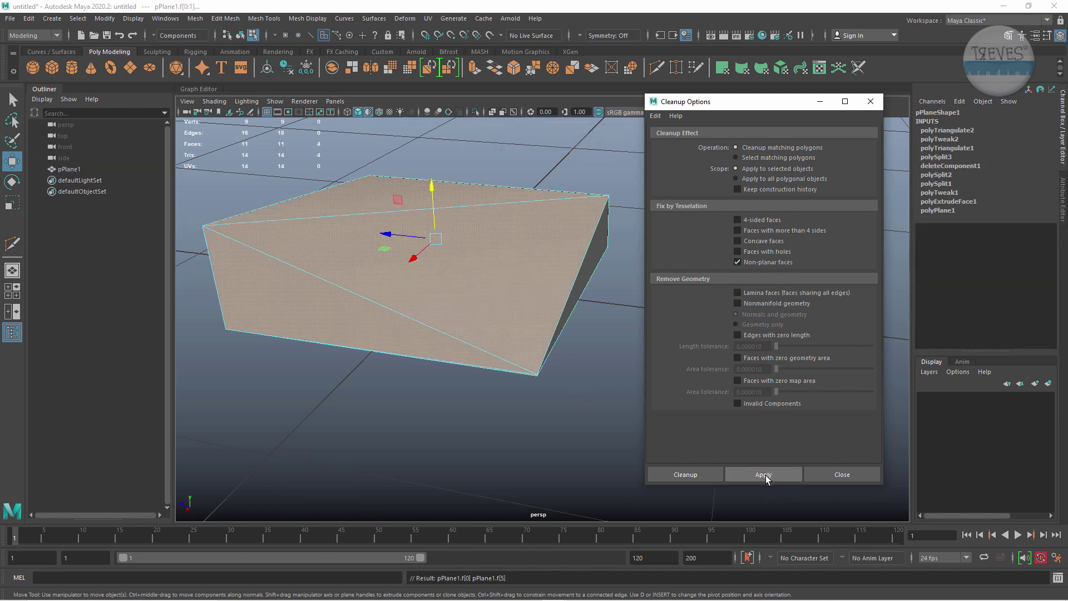
{"action": "key", "text": "F8"}
{"action": "left_click", "coordinate": [570, 438]}
{"action": "left_click", "coordinate": [512, 311]}
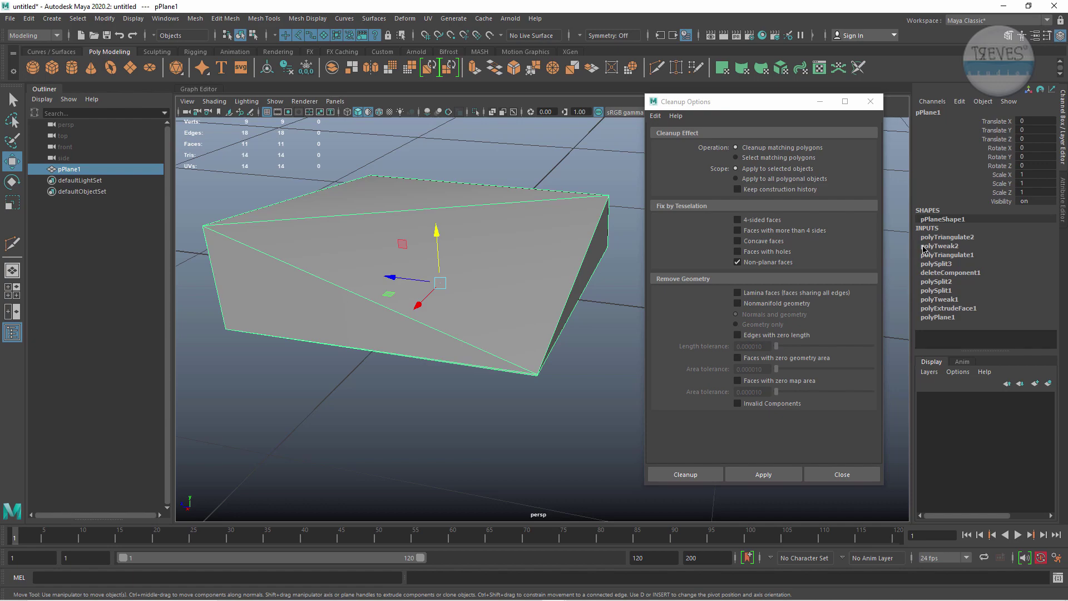
{"action": "left_click", "coordinate": [675, 116]}
{"action": "left_click", "coordinate": [698, 127]}
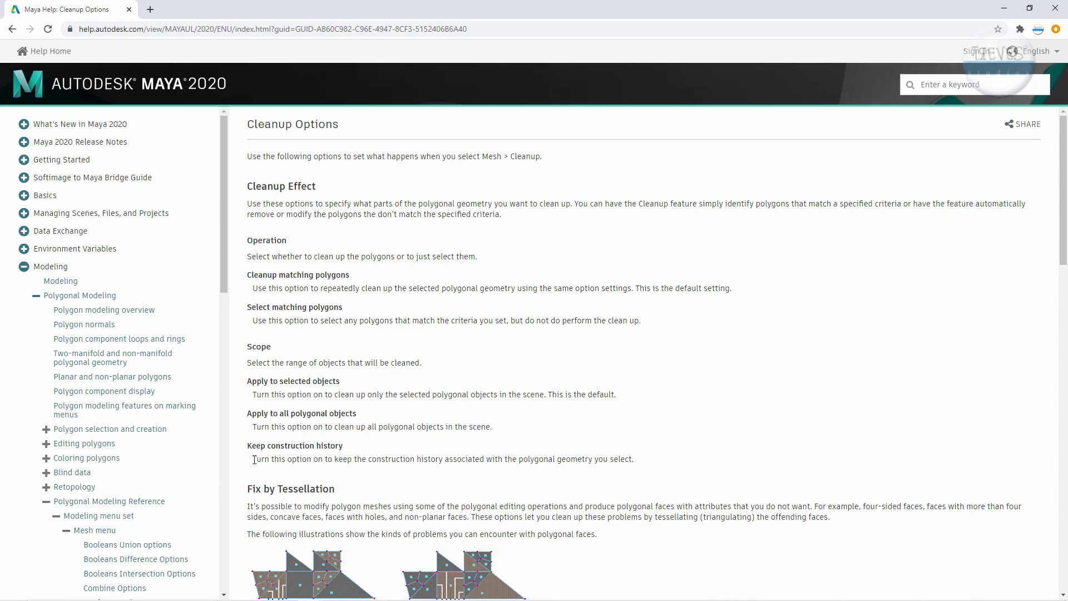
Highlight the Keep construction history explanation on the Cleanup Options help page.
{"action": "left_click_drag", "start_coordinate": [254, 460], "coordinate": [466, 472]}
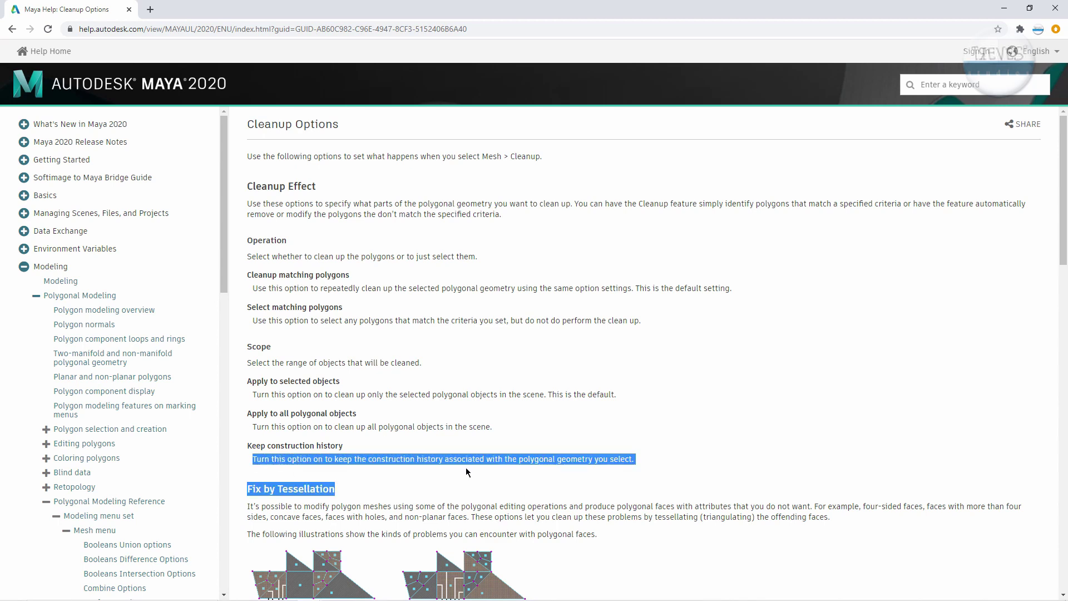
{"action": "left_click_drag", "start_coordinate": [466, 472], "coordinate": [653, 461]}
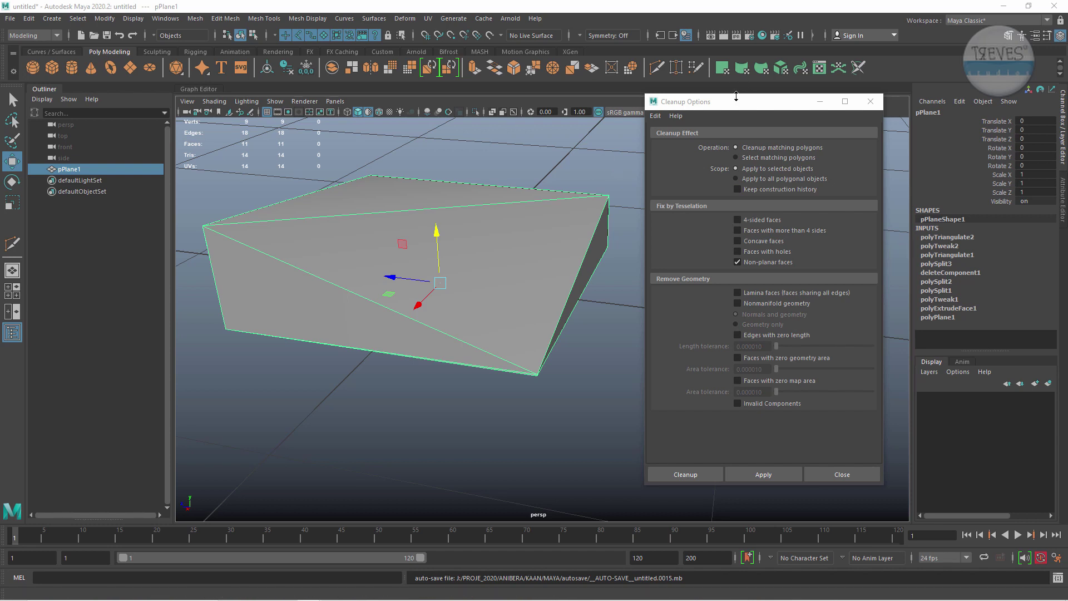
Reposition the Cleanup Options window and orbit to a frontal view of the plane.
{"action": "left_click_drag", "start_coordinate": [732, 101], "coordinate": [745, 142]}
{"action": "left_click_drag", "start_coordinate": [745, 136], "coordinate": [752, 137]}
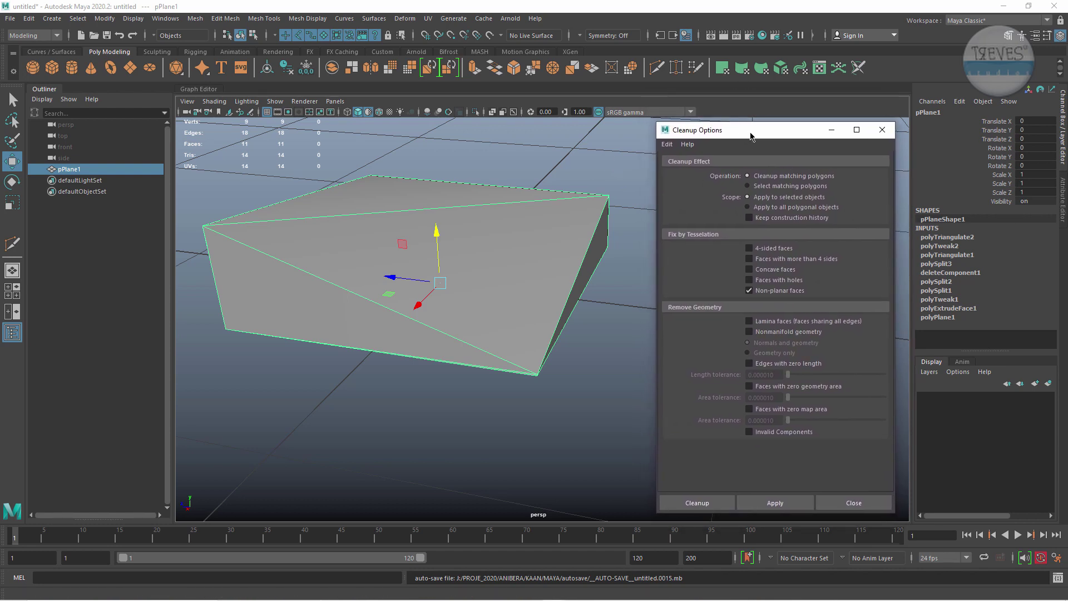
{"action": "mouse_move", "coordinate": [524, 267]}
{"action": "left_mouse_down", "text": "alt"}
{"action": "mouse_move", "coordinate": [577, 269]}
{"action": "mouse_move", "coordinate": [508, 274]}
{"action": "left_mouse_up", "text": "alt"}
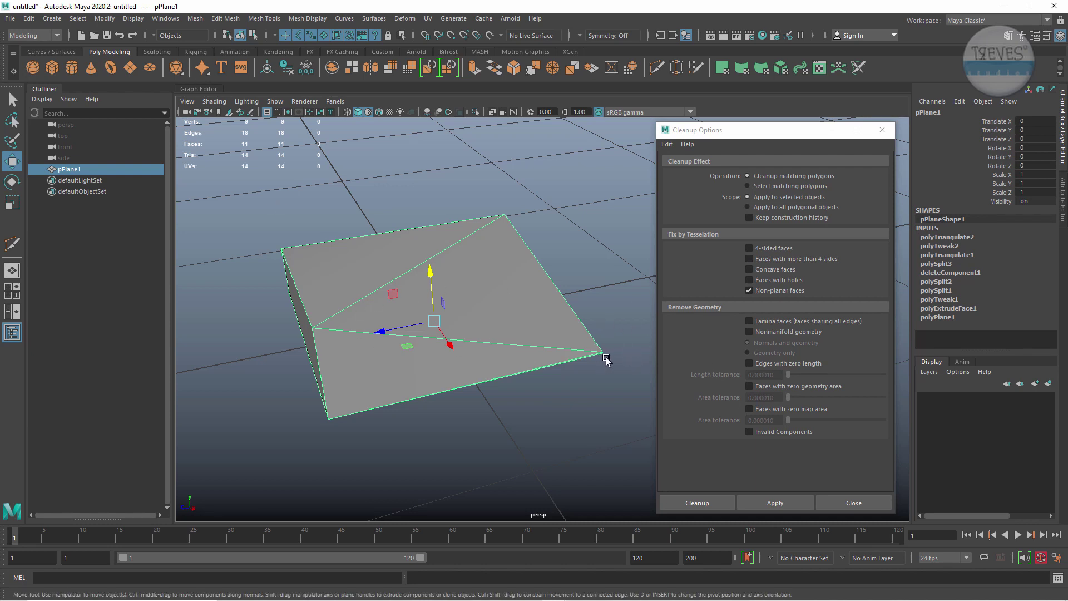
{"action": "left_click_drag", "start_coordinate": [544, 382], "coordinate": [508, 389], "text": "alt"}
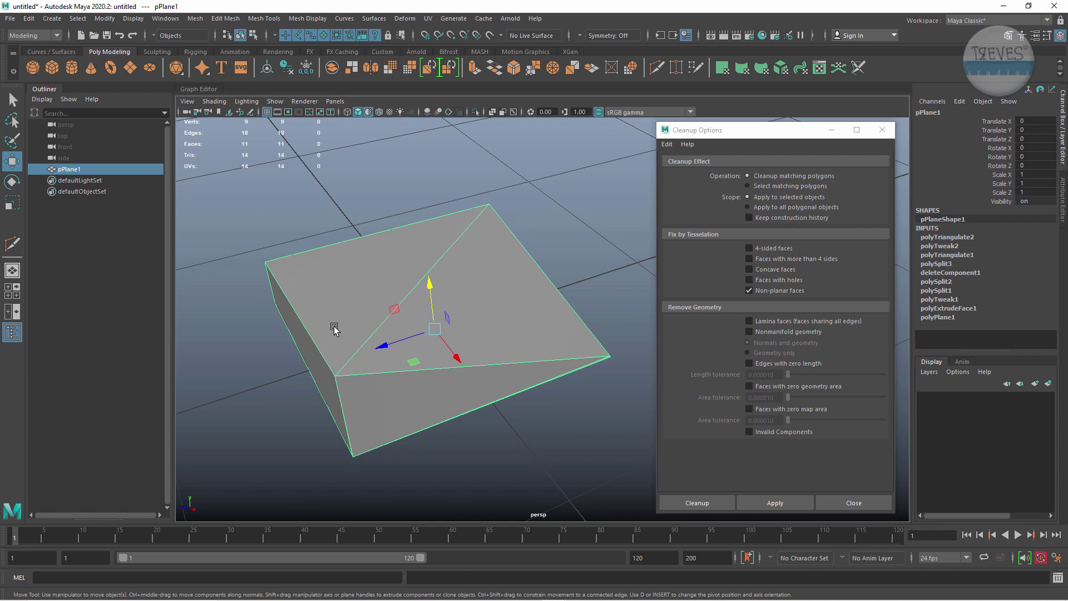
{"action": "left_click_drag", "start_coordinate": [436, 360], "coordinate": [466, 183], "text": "alt"}
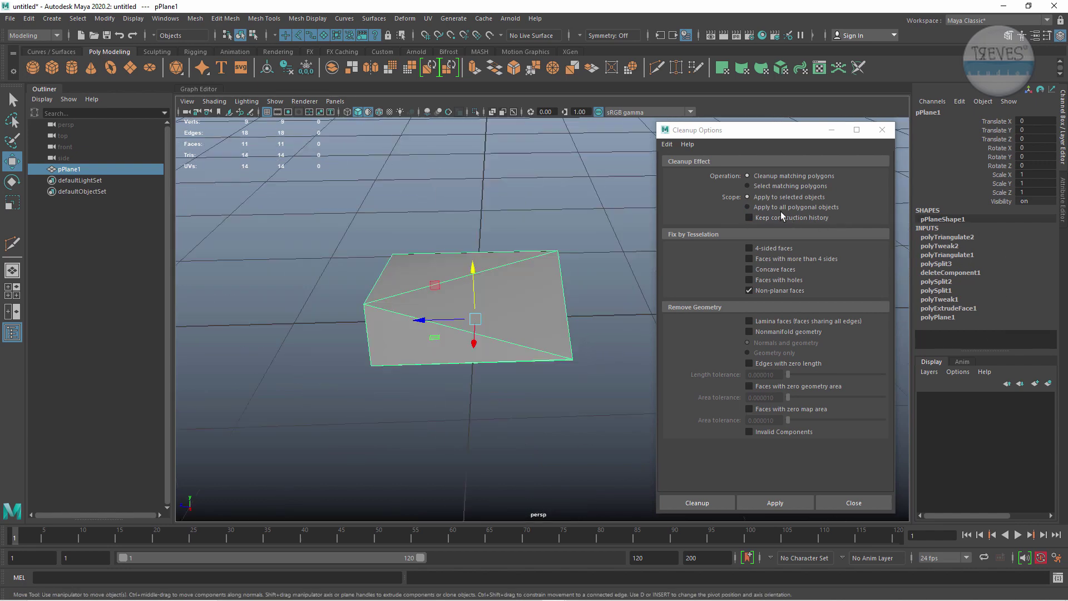
Delete pPlane1's construction history via Edit > Delete by Type > History and deselect it.
{"action": "left_click", "coordinate": [44, 19]}
{"action": "left_click", "coordinate": [217, 152]}
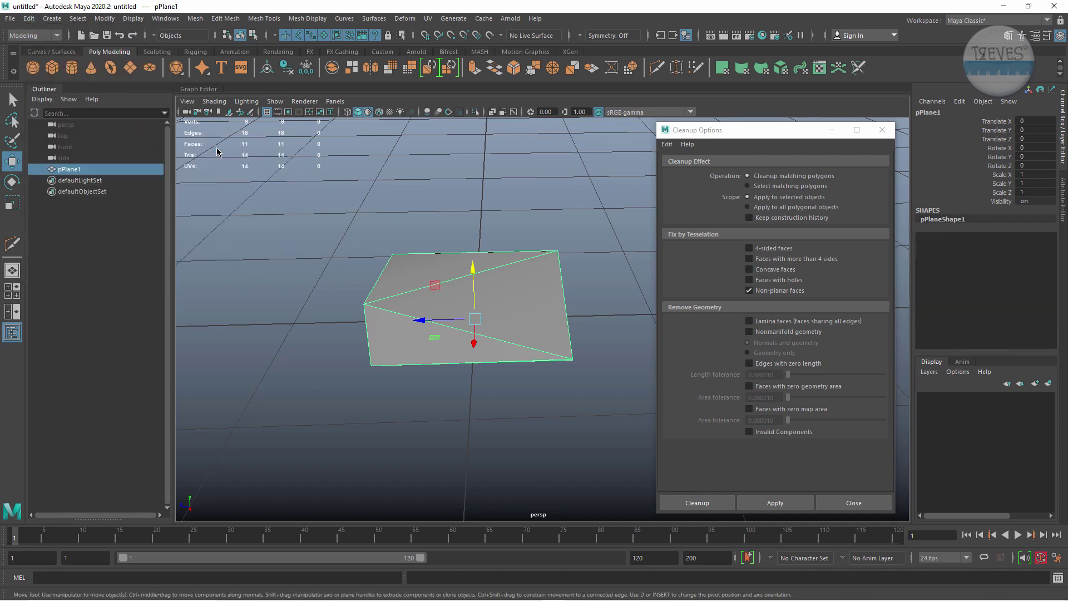
{"action": "left_click", "coordinate": [600, 312]}
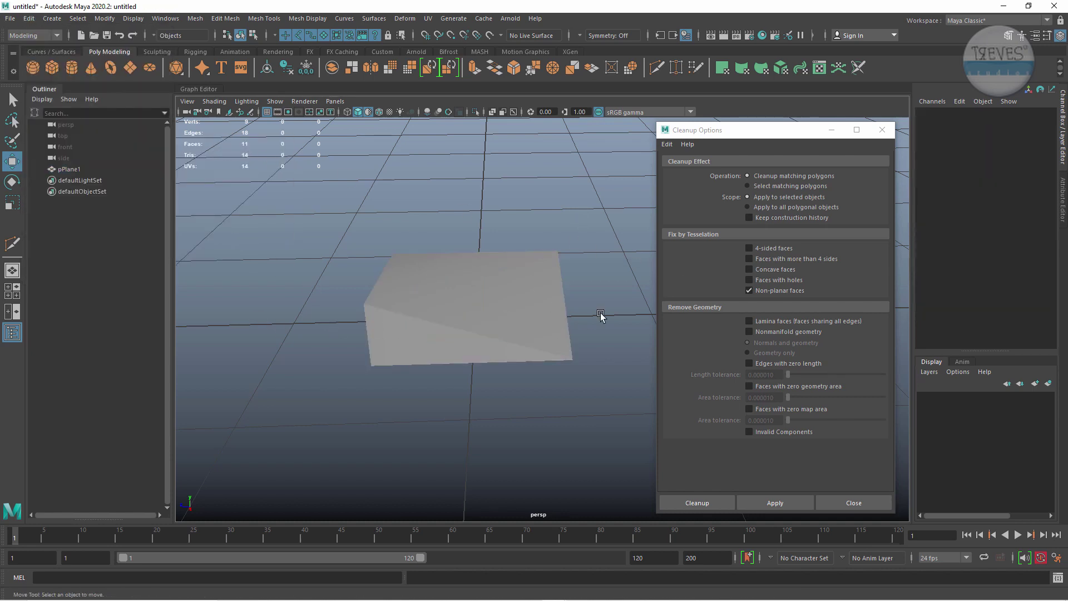
{"action": "mouse_move", "coordinate": [600, 313]}
{"action": "left_mouse_down", "text": "alt"}
{"action": "mouse_move", "coordinate": [460, 349]}
{"action": "mouse_move", "coordinate": [640, 250]}
{"action": "left_mouse_up", "text": "alt"}
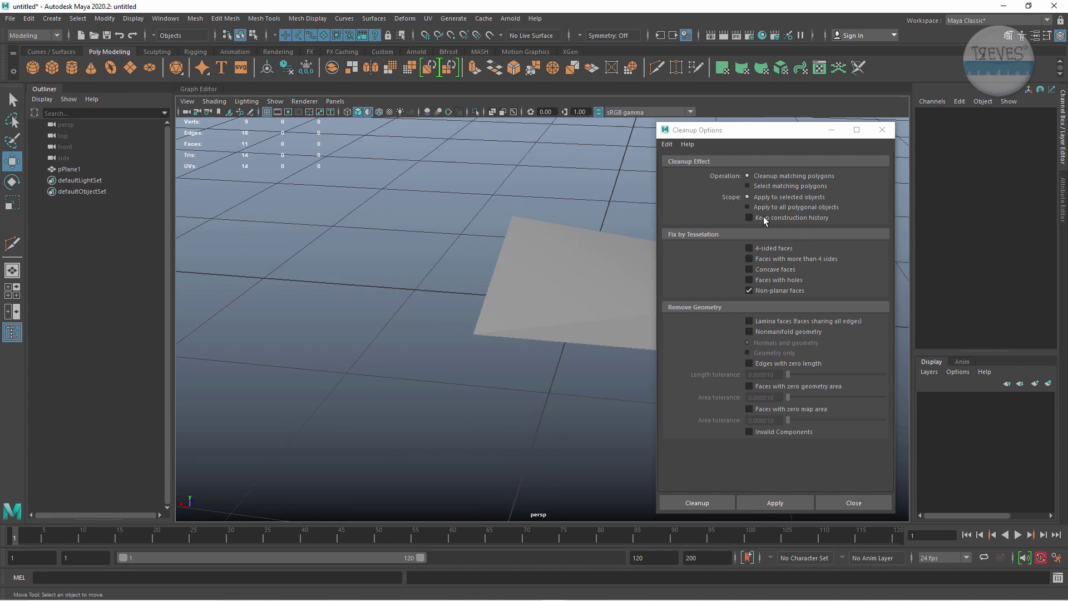
{"action": "left_click_drag", "start_coordinate": [546, 234], "coordinate": [368, 337], "text": "alt"}
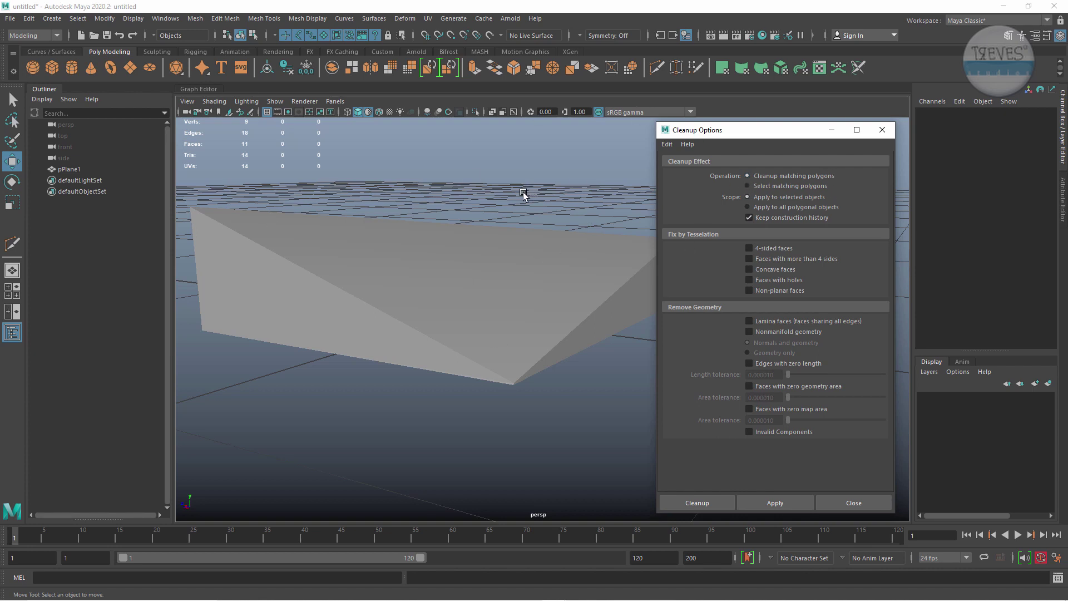
Try the tessellation fixes (more than 4 sides, concave, non-planar), finishing with only Faces with holes checked.
{"action": "mouse_move", "coordinate": [742, 135]}
{"action": "left_mouse_down"}
{"action": "mouse_move", "coordinate": [689, 104]}
{"action": "mouse_move", "coordinate": [726, 117]}
{"action": "left_mouse_up"}
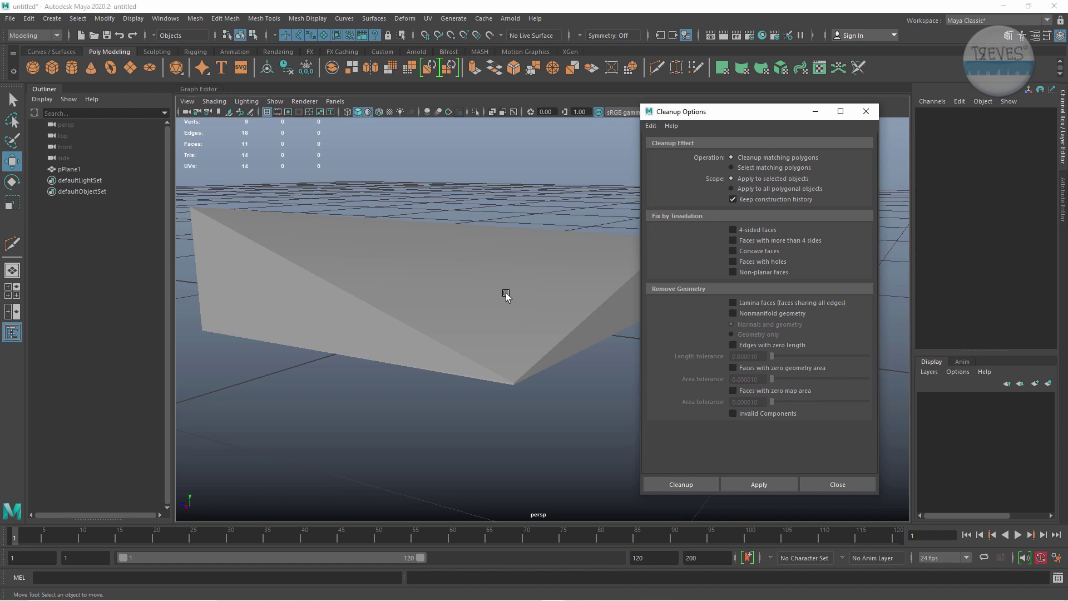
{"action": "left_click", "coordinate": [733, 240]}
{"action": "left_click", "coordinate": [733, 261]}
{"action": "left_click", "coordinate": [733, 251]}
{"action": "left_click", "coordinate": [732, 273]}
{"action": "left_click", "coordinate": [733, 241]}
{"action": "left_click", "coordinate": [733, 251]}
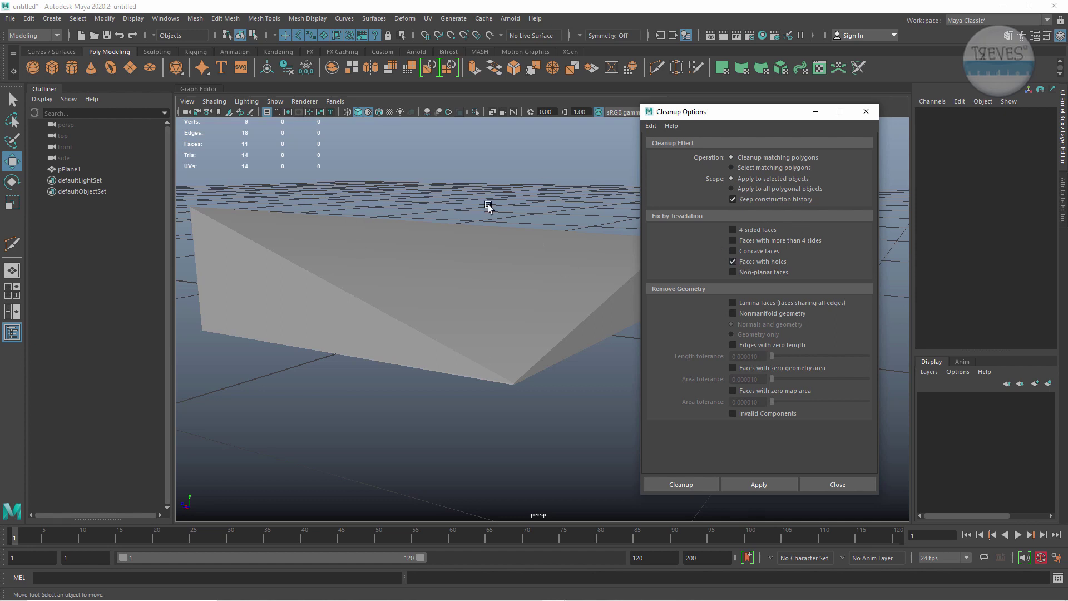